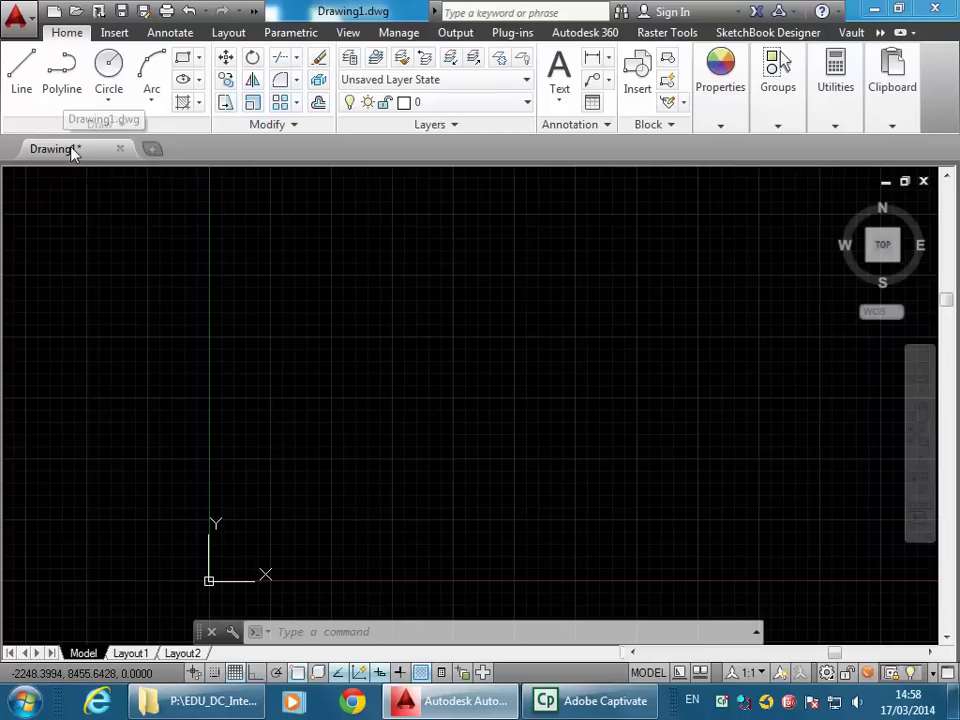
Create a new drawing from the acadiso.dwt template
{"action": "mouse_move", "coordinate": [72, 150]}
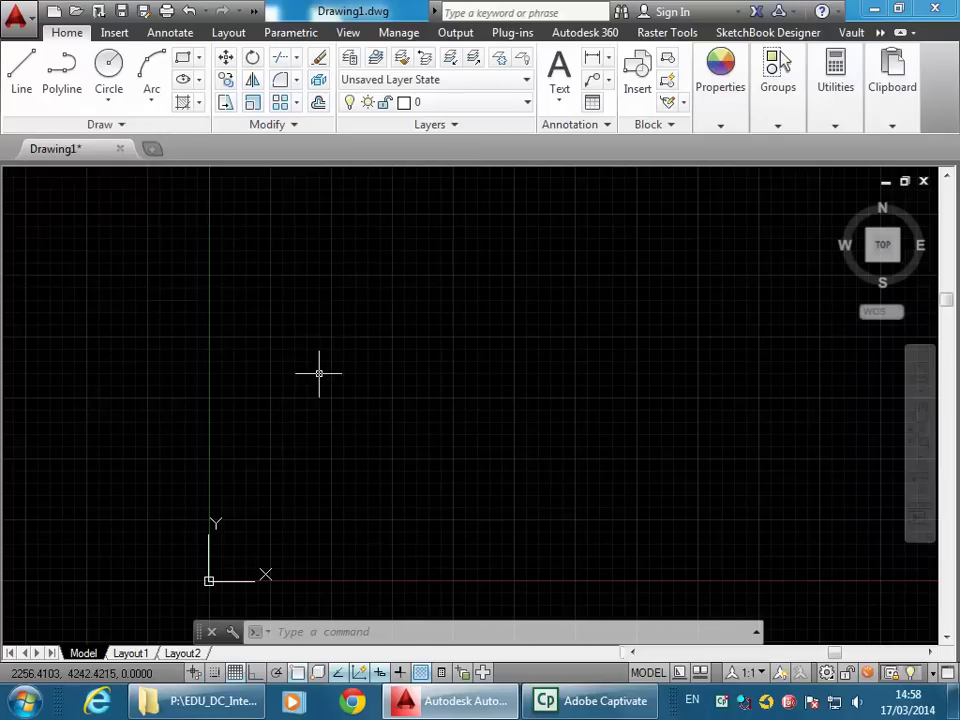
{"action": "left_click", "coordinate": [14, 20]}
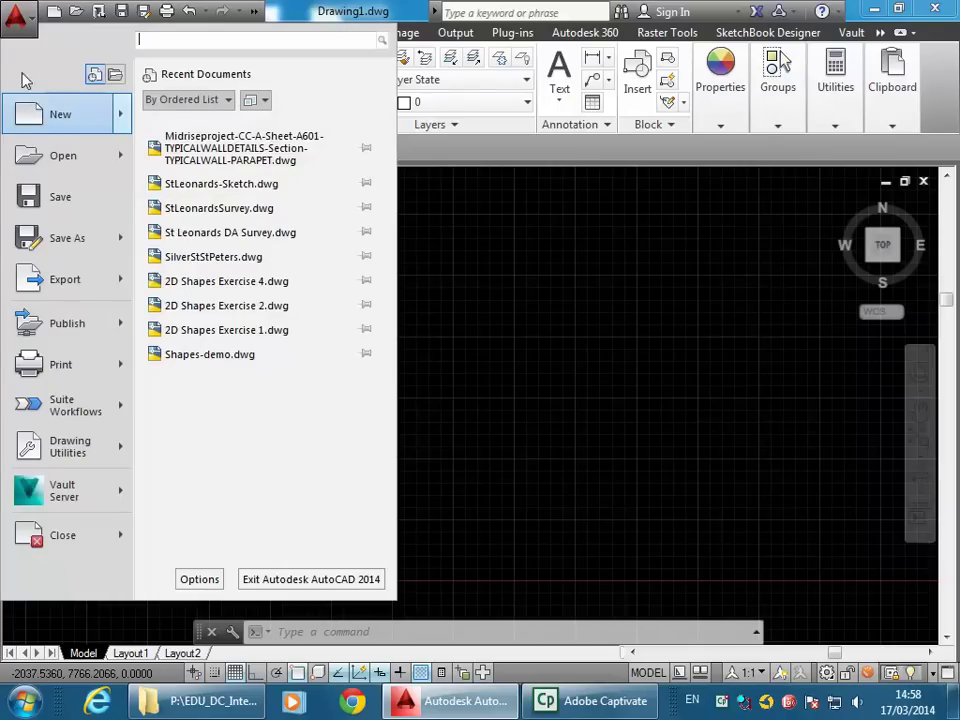
{"action": "left_click", "coordinate": [58, 115]}
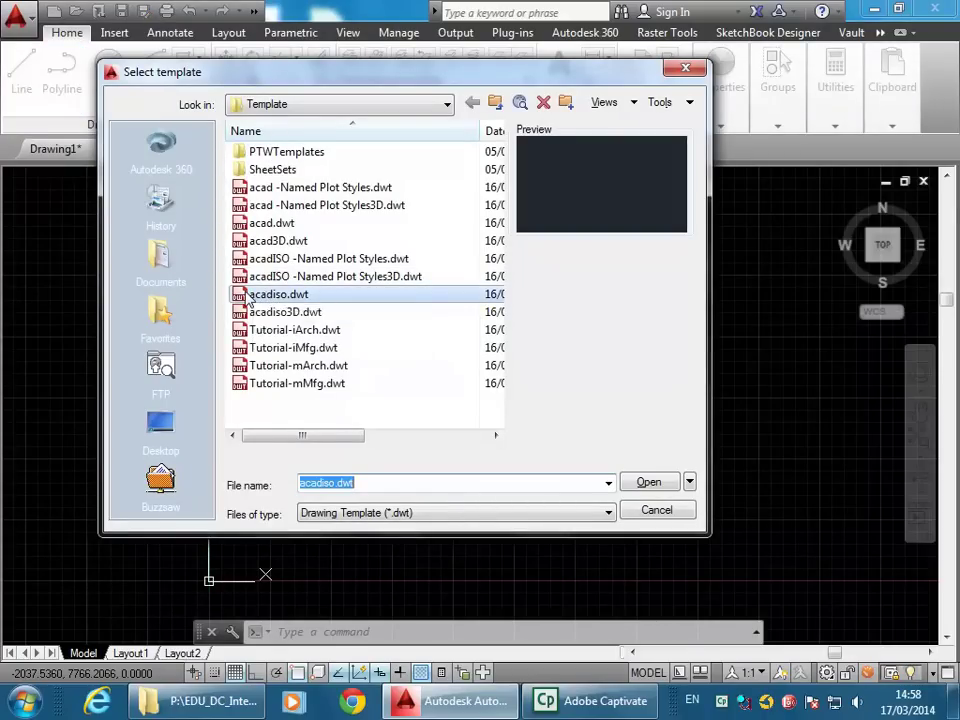
{"action": "double_click", "coordinate": [248, 299]}
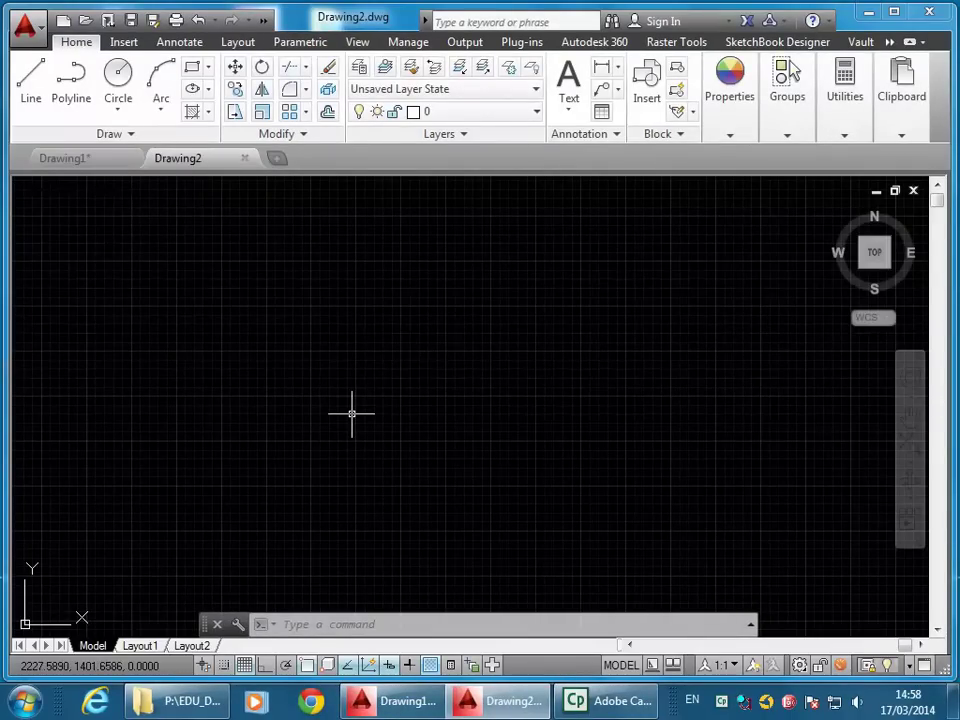
With Ortho on, draw a vertical line 20000 units long upward from the origin 0,0
{"action": "left_click", "coordinate": [31, 82]}
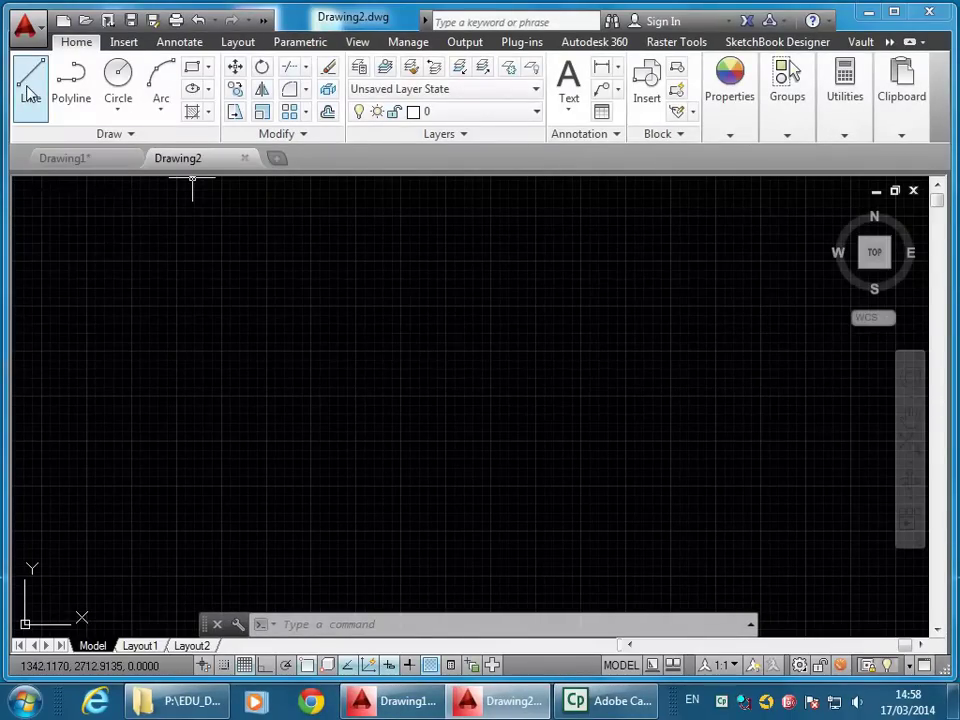
{"action": "mouse_move", "coordinate": [92, 567]}
{"action": "middle_mouse_down"}
{"action": "mouse_move", "coordinate": [313, 452]}
{"action": "mouse_move", "coordinate": [292, 467]}
{"action": "middle_mouse_up"}
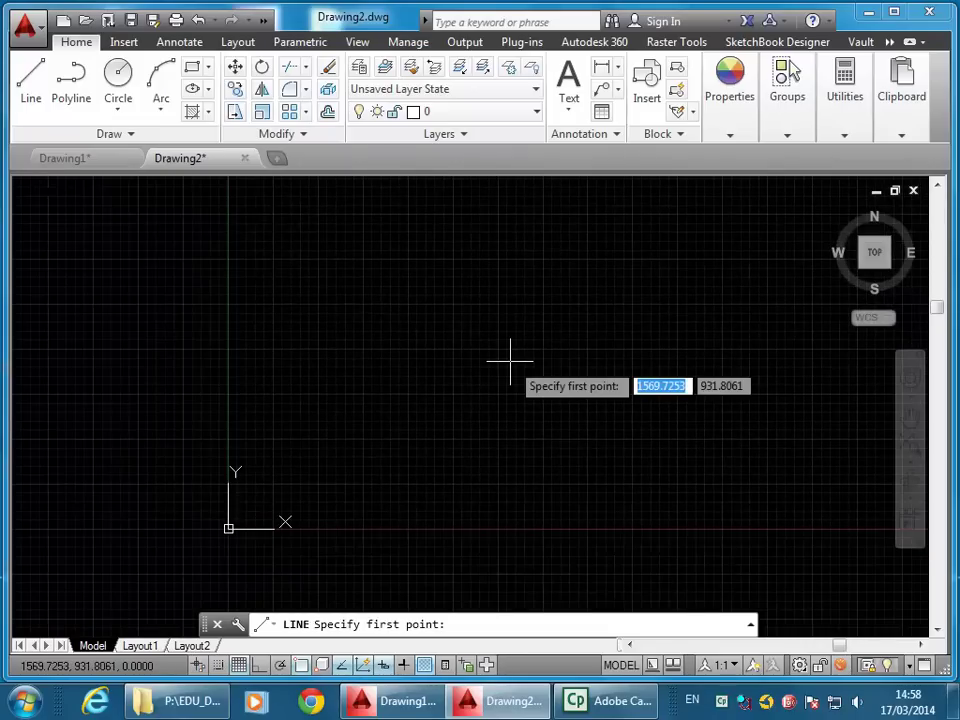
{"action": "type", "text": "0,0"}
{"action": "key", "text": "Return"}
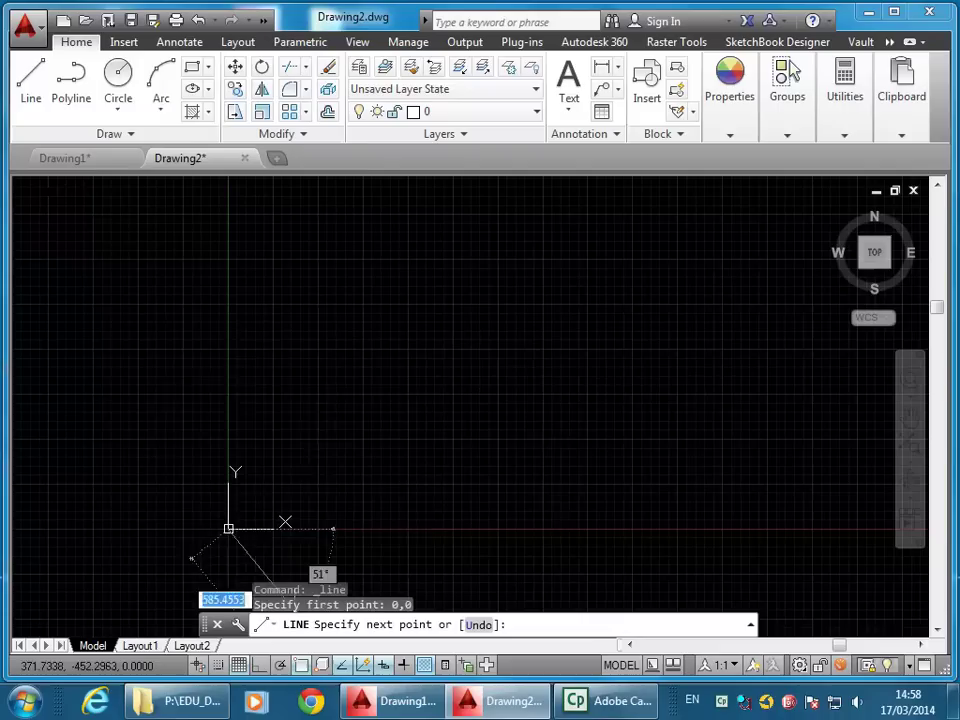
{"action": "left_click", "coordinate": [260, 667]}
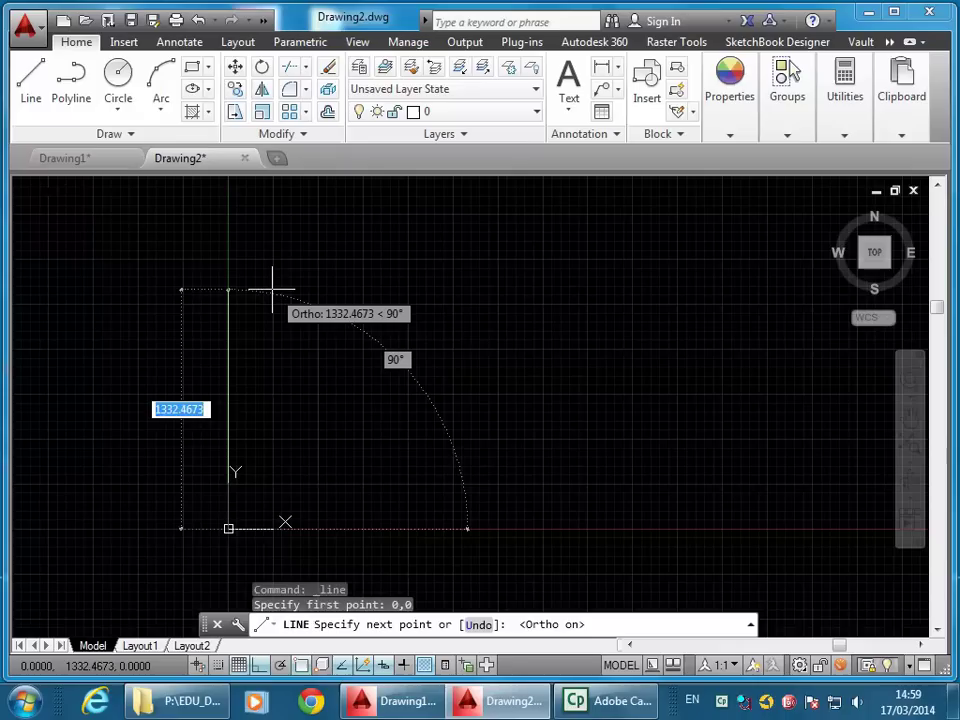
{"action": "type", "text": "20"}
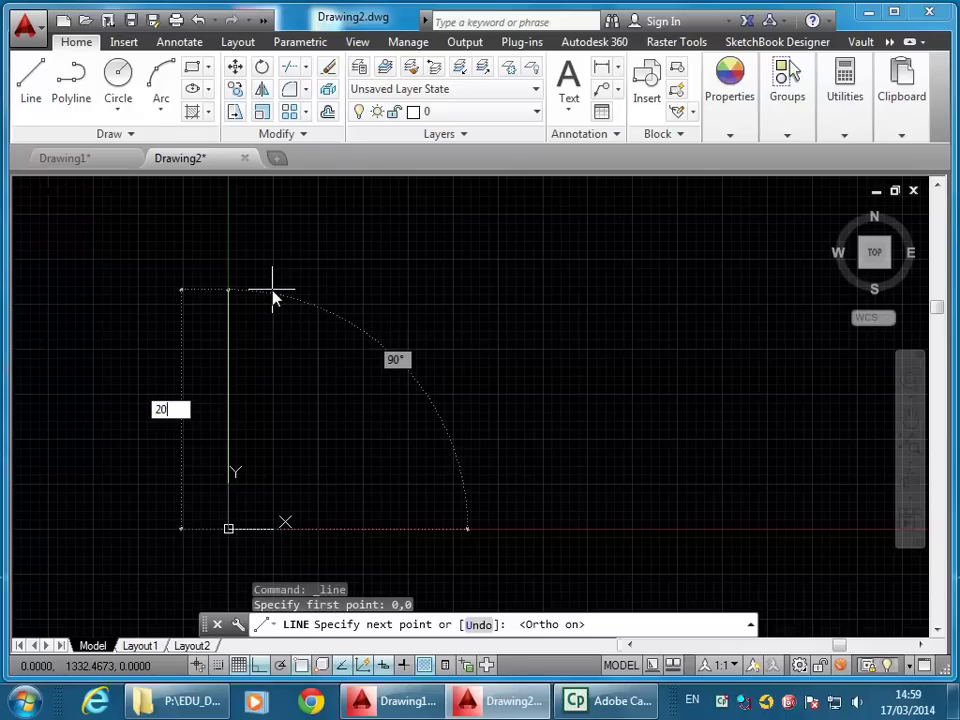
{"action": "type", "text": "000"}
{"action": "key", "text": "Return"}
{"action": "key", "text": "Return"}
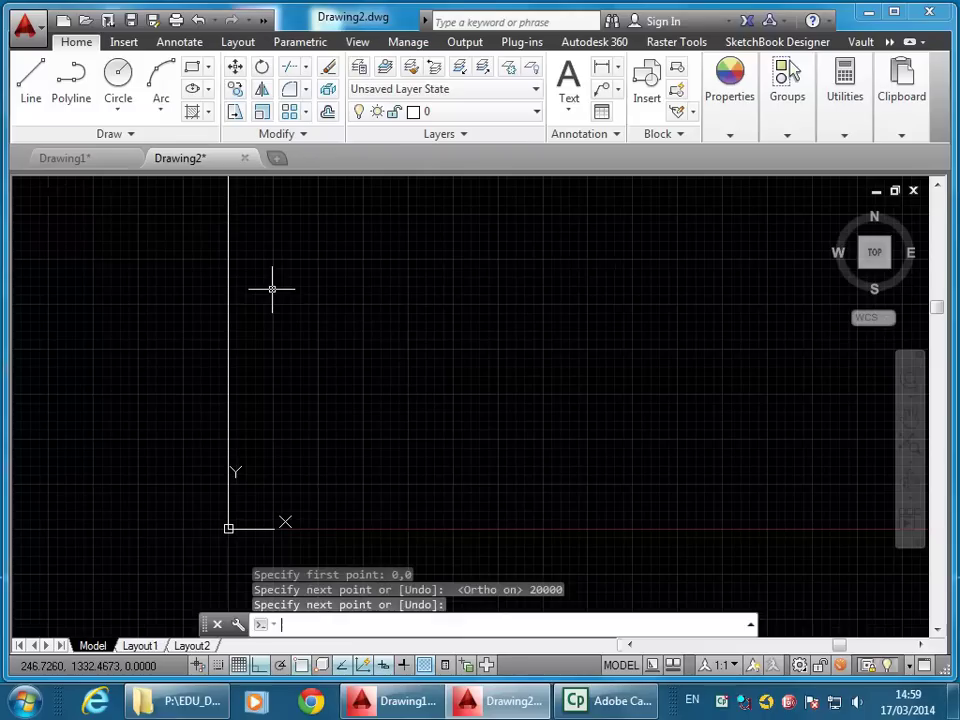
Draw a horizontal line about 12000 units long from the origin 0,0 along the positive X axis
{"action": "middle_click", "coordinate": [467, 332]}
{"action": "middle_click", "coordinate": [467, 330]}
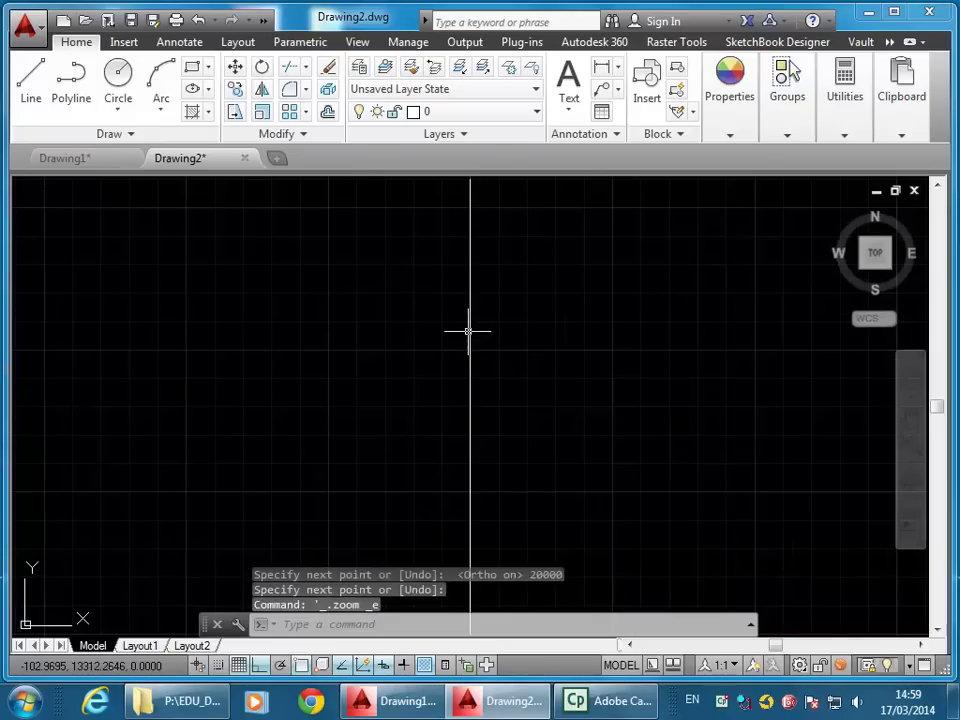
{"action": "scroll", "coordinate": [598, 349], "scroll_direction": "down", "scroll_amount": 2}
{"action": "middle_click_drag", "start_coordinate": [598, 349], "coordinate": [300, 377]}
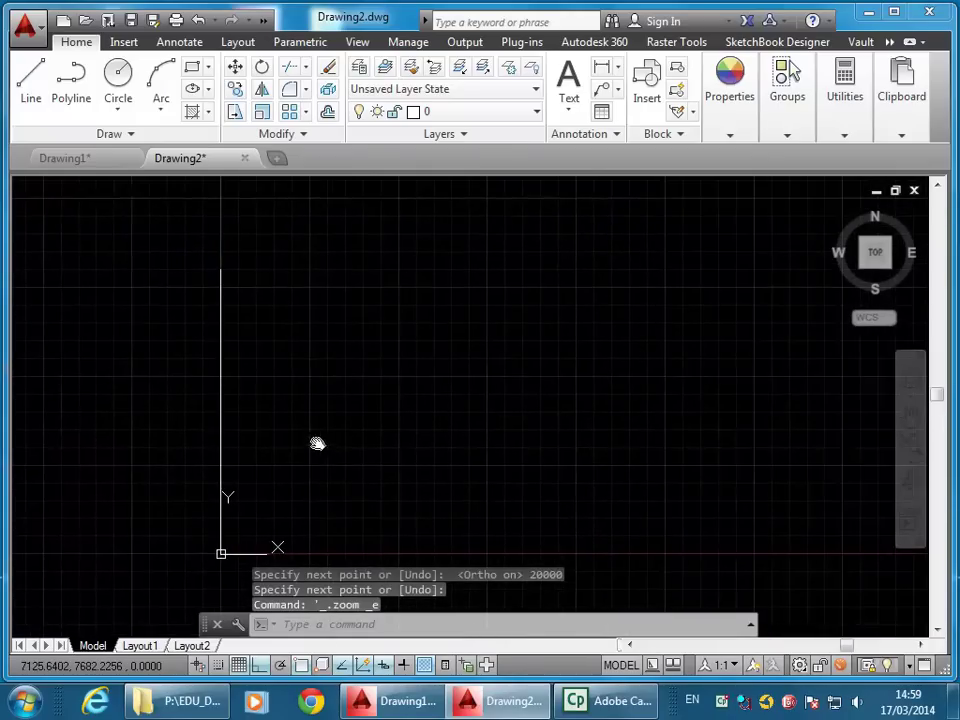
{"action": "middle_click_drag", "start_coordinate": [321, 444], "coordinate": [299, 437]}
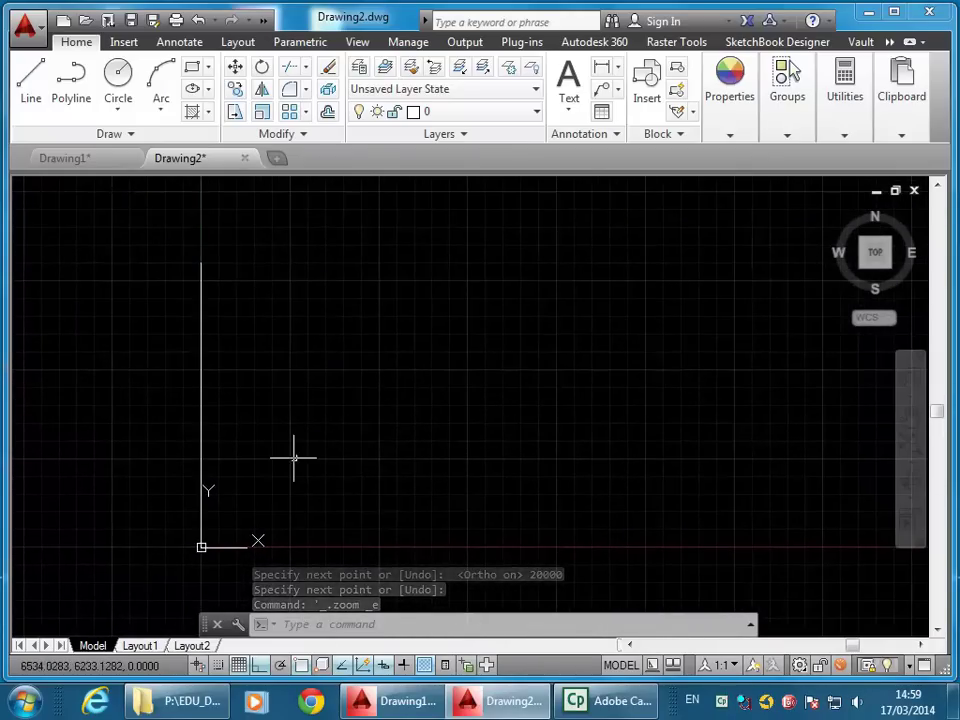
{"action": "left_click", "coordinate": [29, 88]}
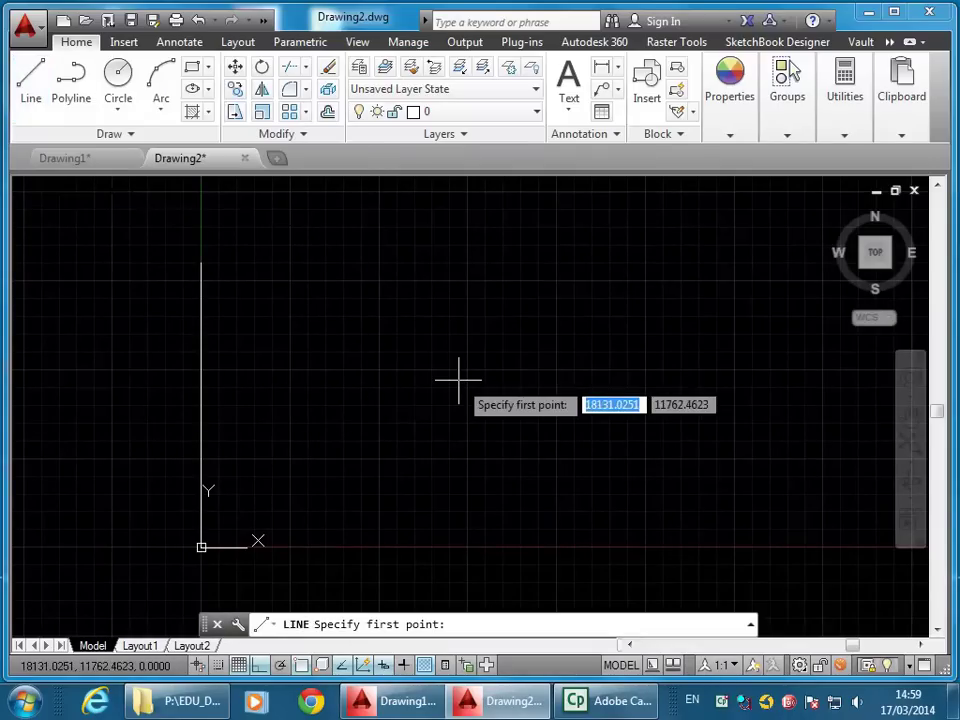
{"action": "type", "text": "0"}
{"action": "key", "text": "Tab"}
{"action": "type", "text": "0"}
{"action": "key", "text": "Return"}
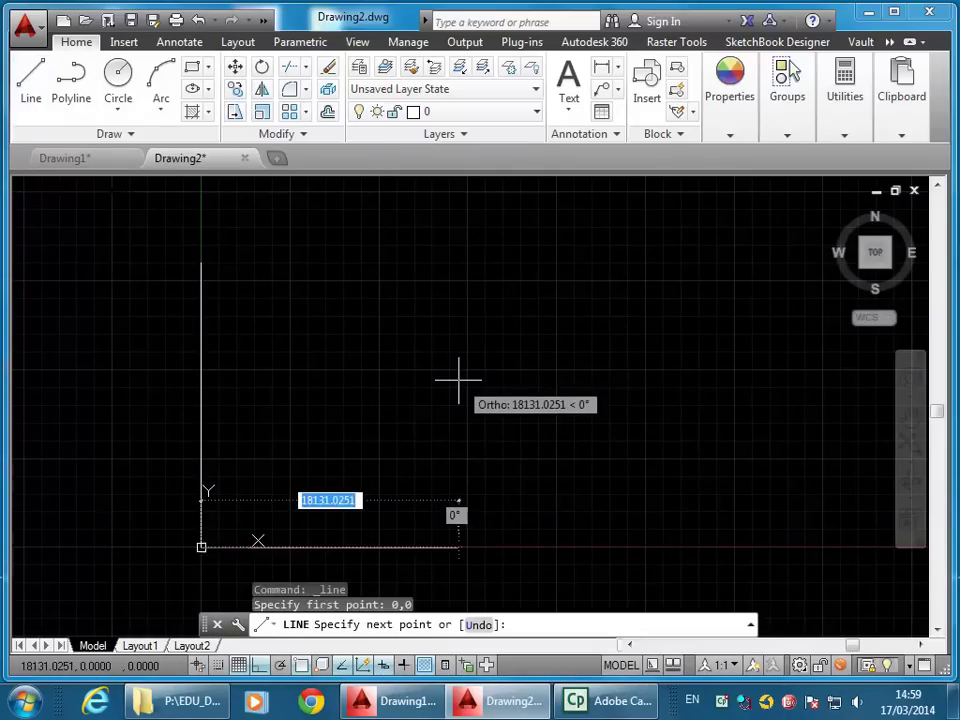
{"action": "left_click", "coordinate": [371, 487]}
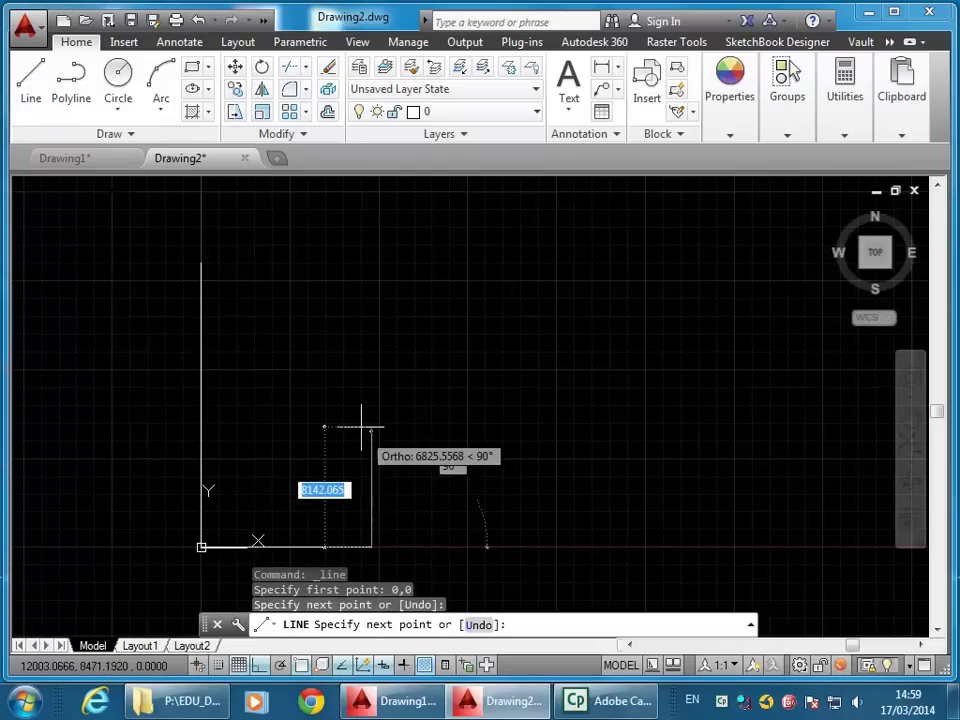
{"action": "key", "text": "Return"}
Offset the vertical line 270 units toward the positive X side
{"action": "mouse_move", "coordinate": [283, 467]}
{"action": "middle_mouse_down"}
{"action": "mouse_move", "coordinate": [418, 420]}
{"action": "mouse_move", "coordinate": [386, 420]}
{"action": "mouse_move", "coordinate": [396, 424]}
{"action": "mouse_move", "coordinate": [392, 411]}
{"action": "middle_mouse_up"}
{"action": "scroll", "coordinate": [420, 424], "scroll_direction": "up", "scroll_amount": 2}
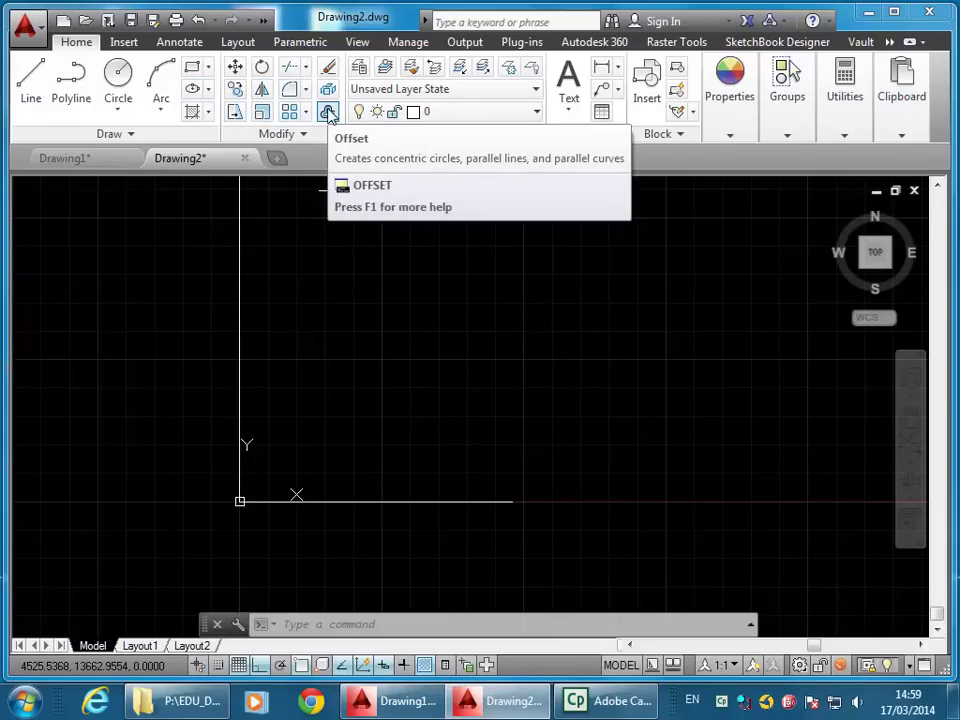
{"action": "left_click", "coordinate": [329, 113]}
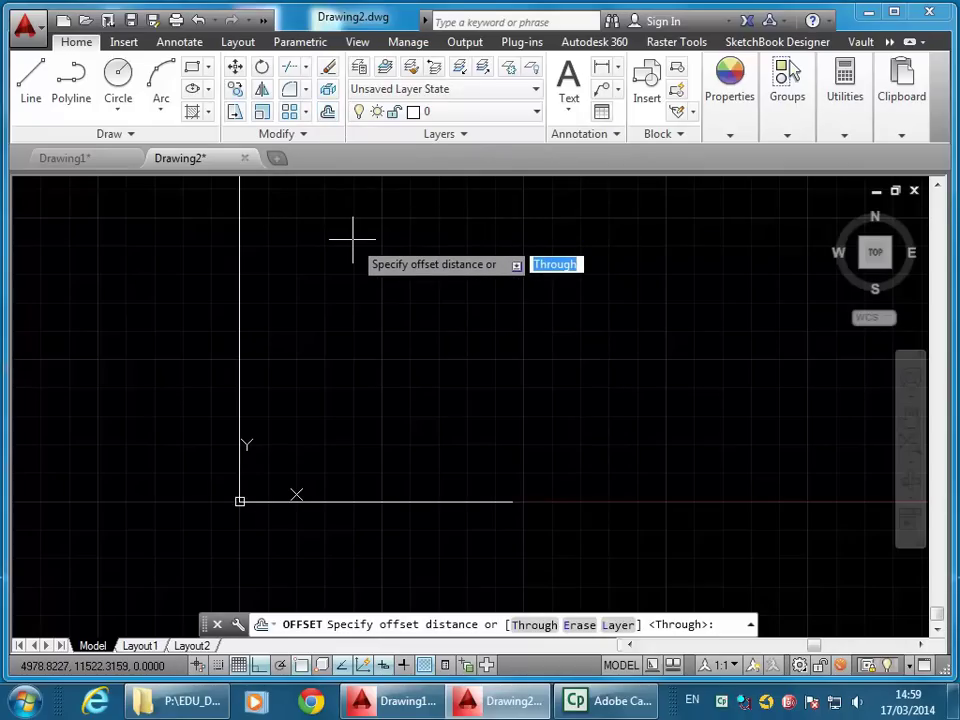
{"action": "type", "text": "270"}
{"action": "key", "text": "Return"}
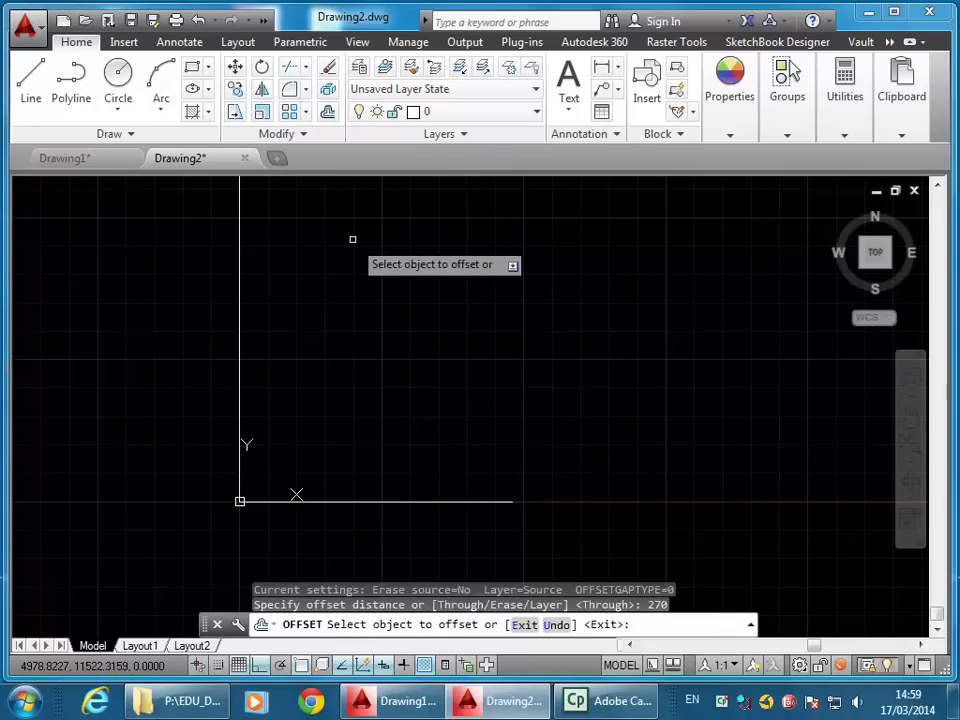
{"action": "left_click", "coordinate": [238, 351]}
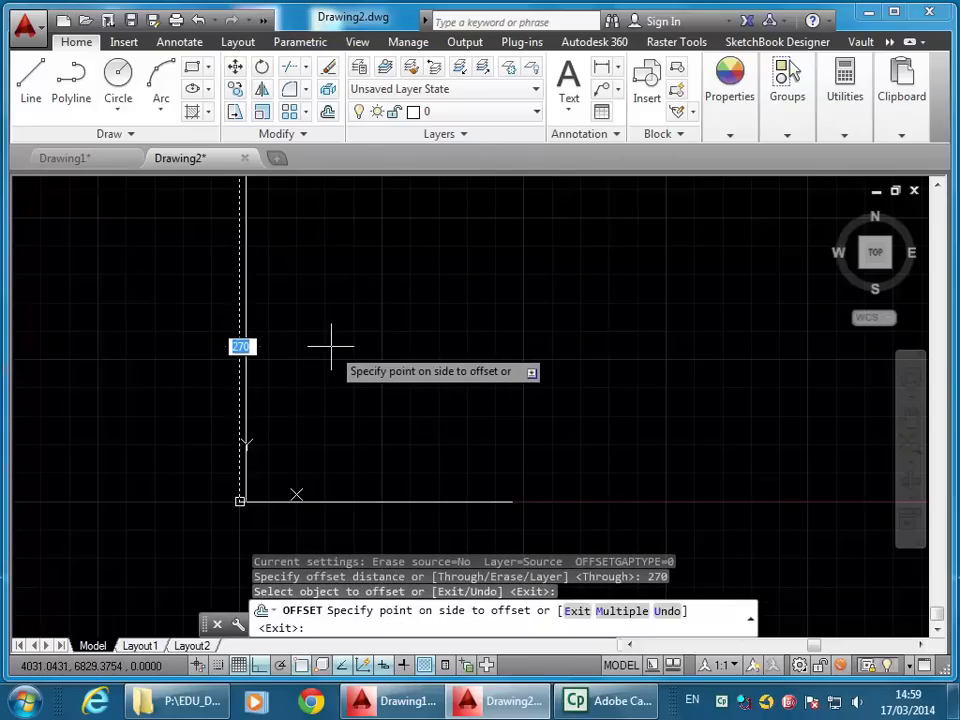
{"action": "left_click", "coordinate": [331, 346]}
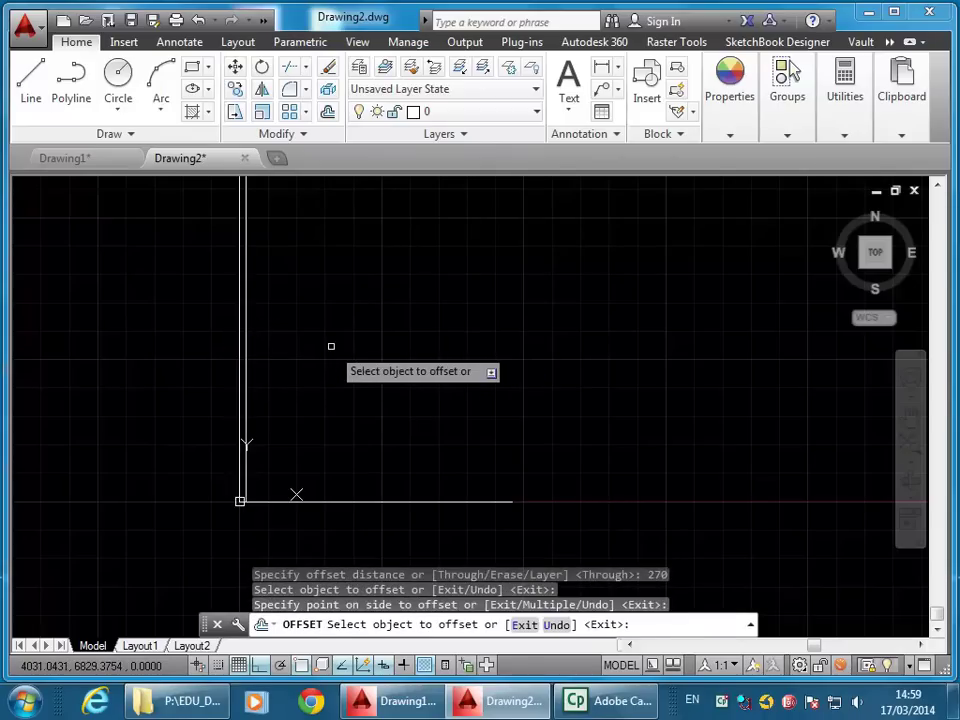
{"action": "key", "text": "Return"}
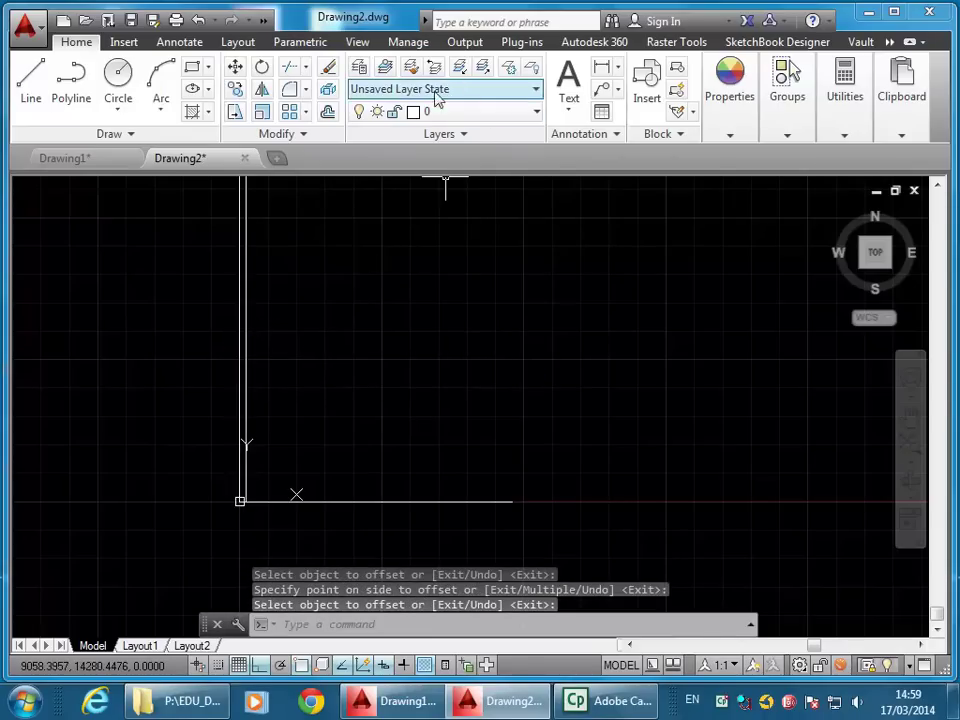
Offset the horizontal line on the X axis 110 units upward
{"action": "left_click", "coordinate": [328, 113]}
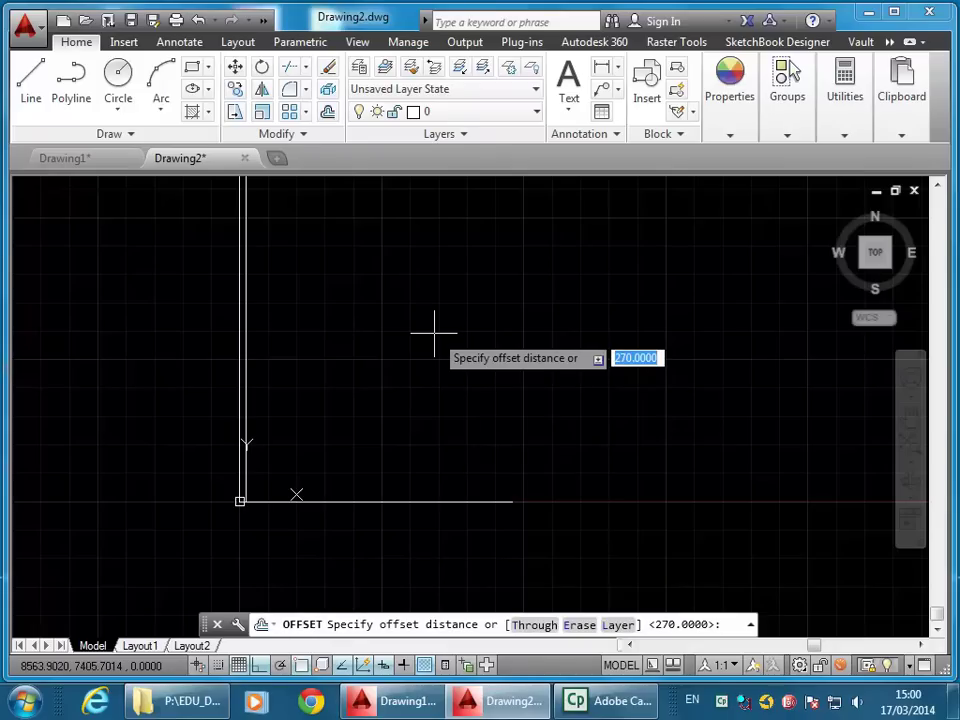
{"action": "type", "text": "110"}
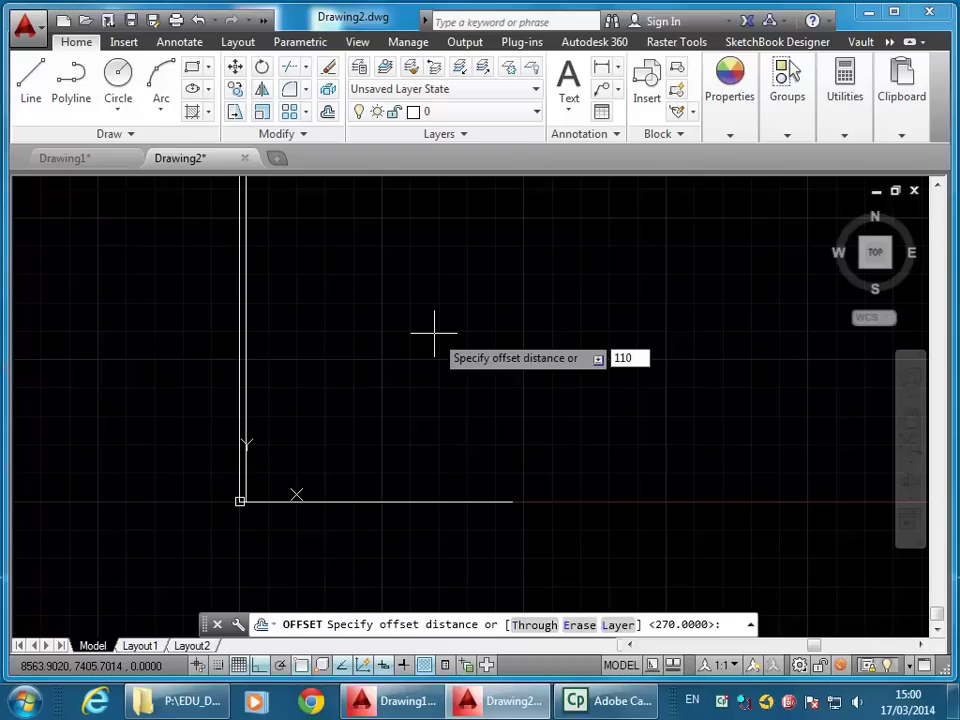
{"action": "key", "text": "Return"}
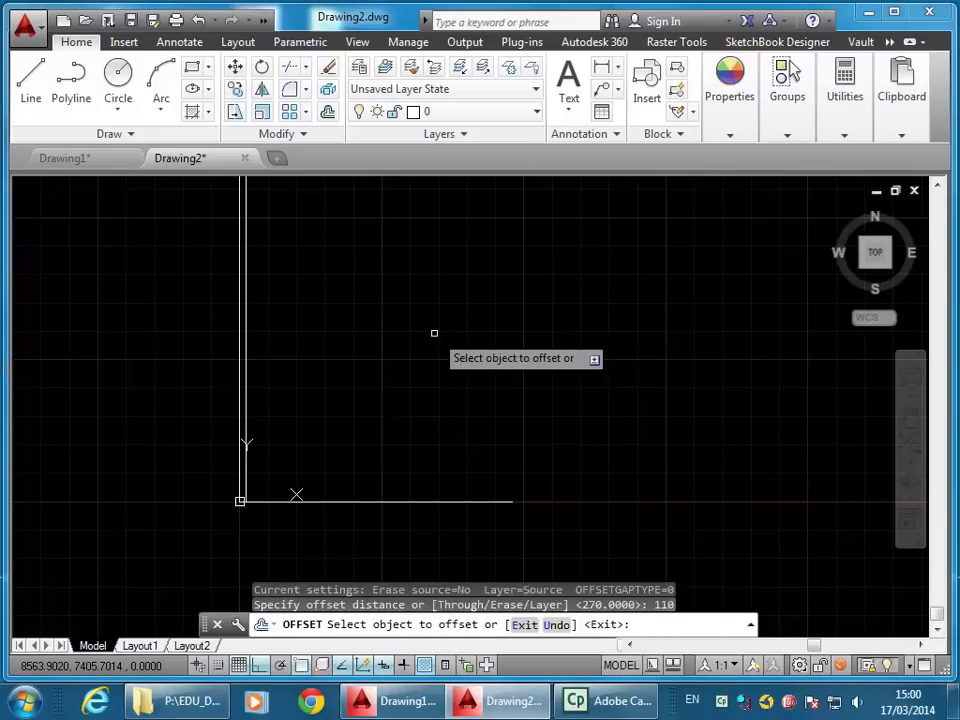
{"action": "left_click", "coordinate": [364, 500]}
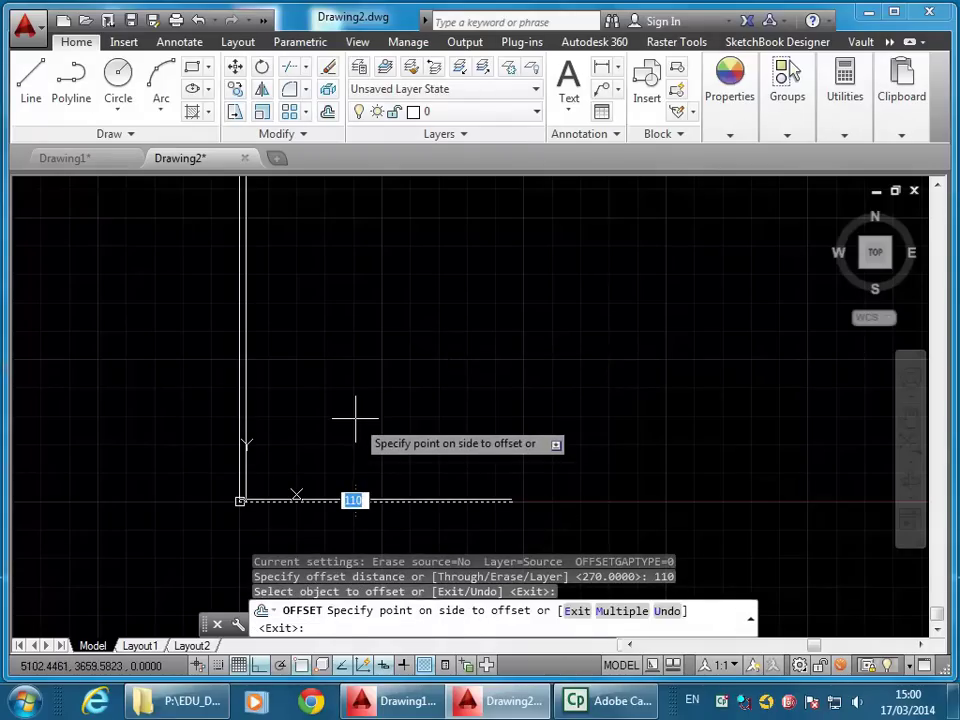
{"action": "left_click", "coordinate": [355, 418]}
{"action": "key", "text": "Return"}
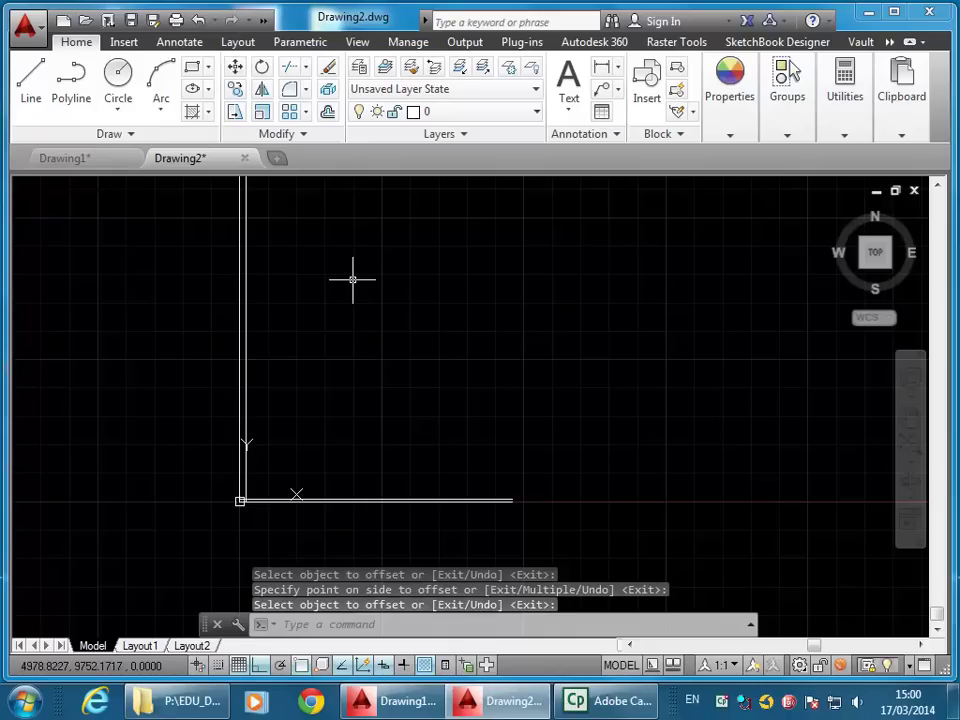
Offset the upper line of the horizontal pair 2800 units upward
{"action": "key", "text": "Return"}
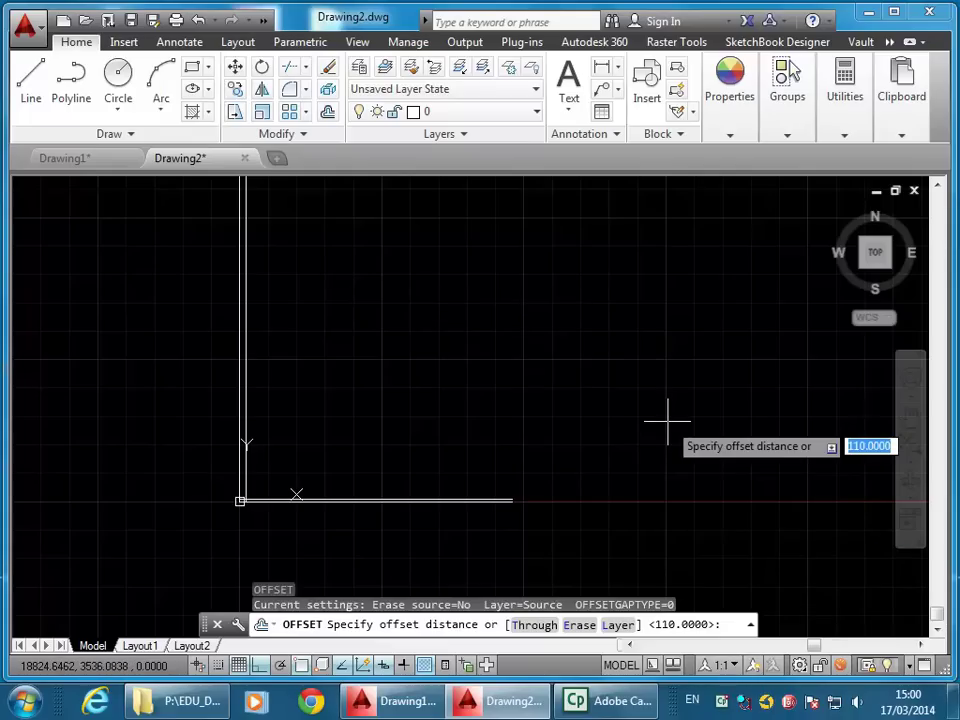
{"action": "type", "text": "2800"}
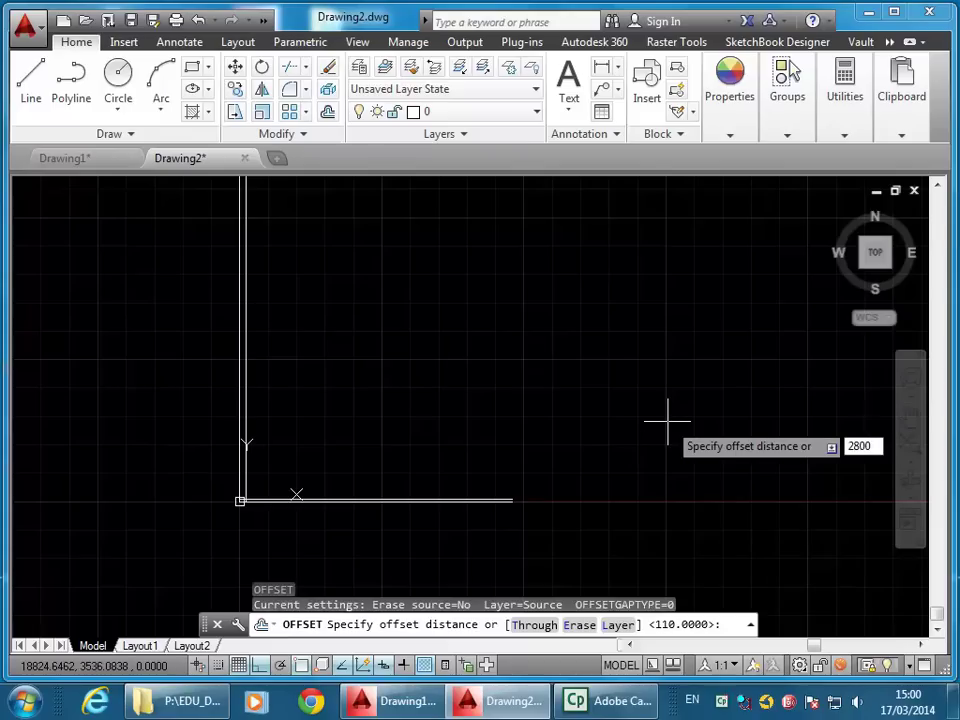
{"action": "key", "text": "Return"}
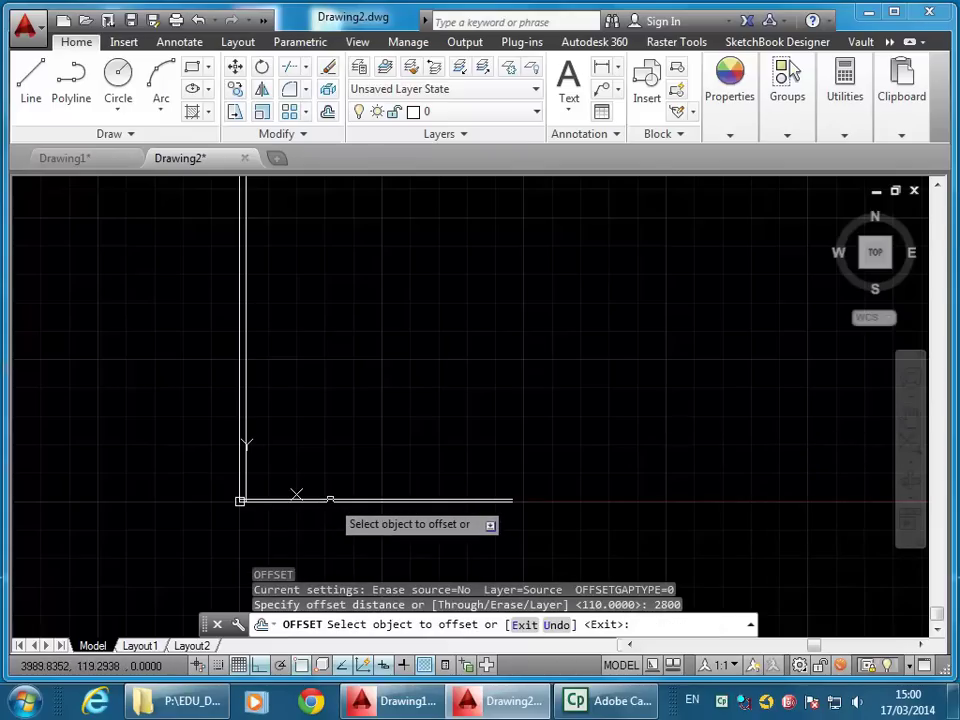
{"action": "middle_click_drag", "start_coordinate": [296, 494], "coordinate": [332, 482]}
{"action": "scroll", "coordinate": [295, 471], "scroll_direction": "up", "scroll_amount": 3}
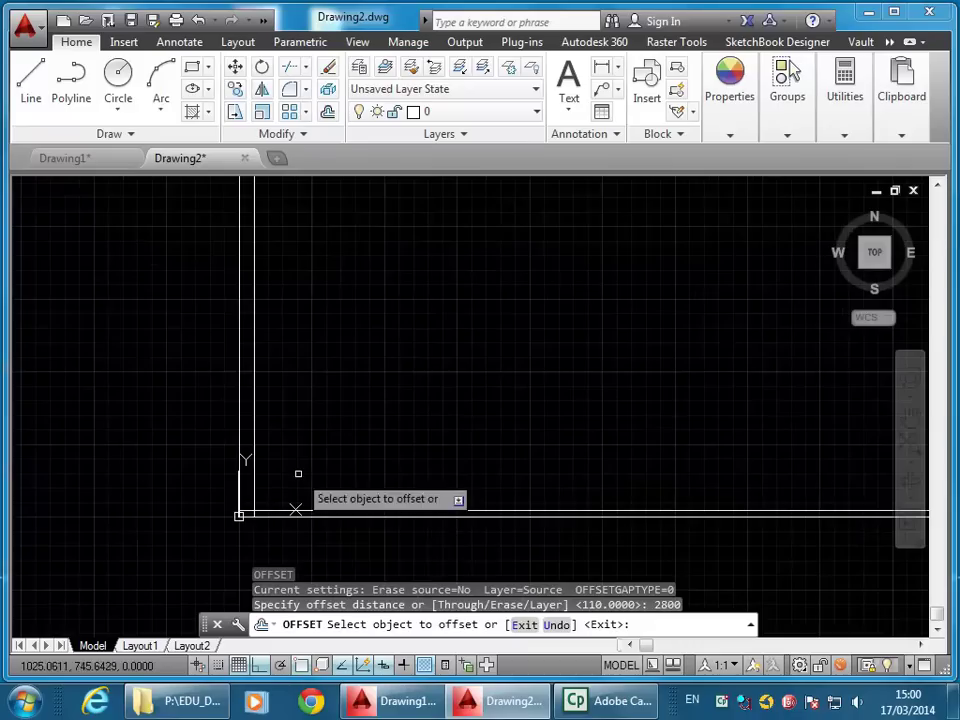
{"action": "left_click", "coordinate": [340, 511]}
{"action": "left_click", "coordinate": [350, 290]}
{"action": "key", "text": "Return"}
Offset the topmost horizontal line 110 units upward to form a second parallel pair
{"action": "key", "text": "Return"}
{"action": "type", "text": "110"}
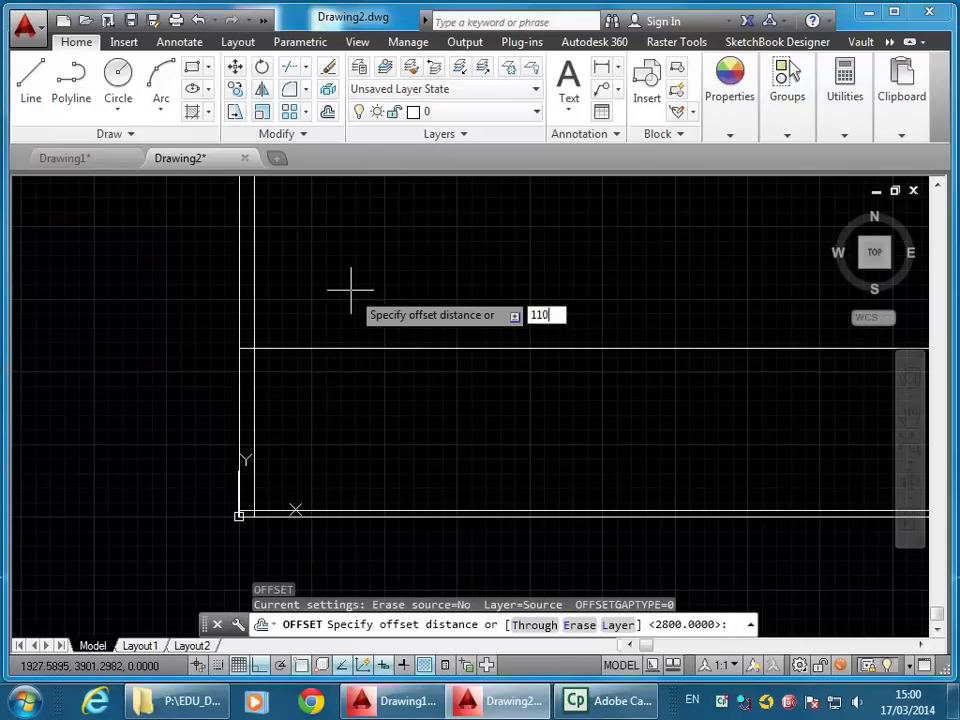
{"action": "key", "text": "Return"}
{"action": "left_click", "coordinate": [337, 350]}
{"action": "left_click", "coordinate": [331, 265]}
{"action": "key", "text": "Return"}
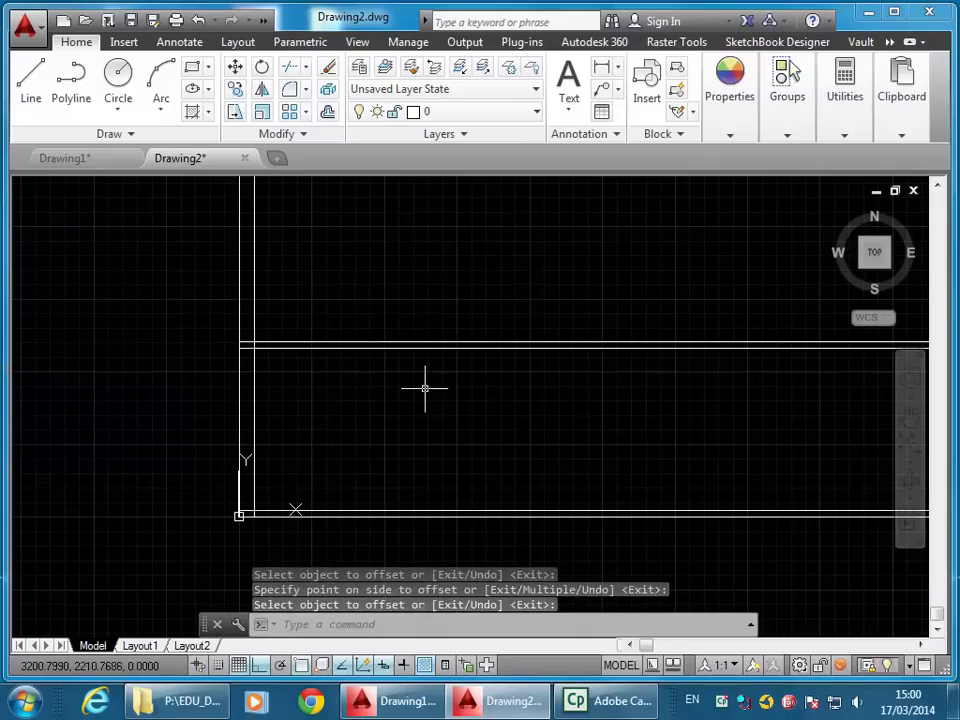
Offset the inner line of the left vertical pair 3300 units toward the positive X side
{"action": "key", "text": "Return"}
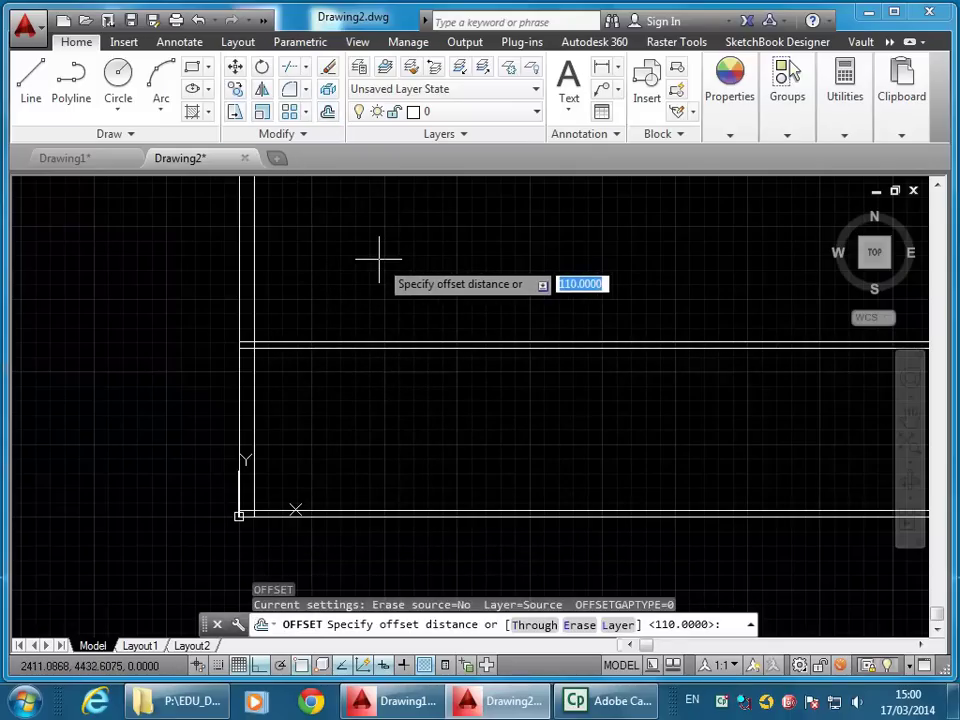
{"action": "type", "text": "3300"}
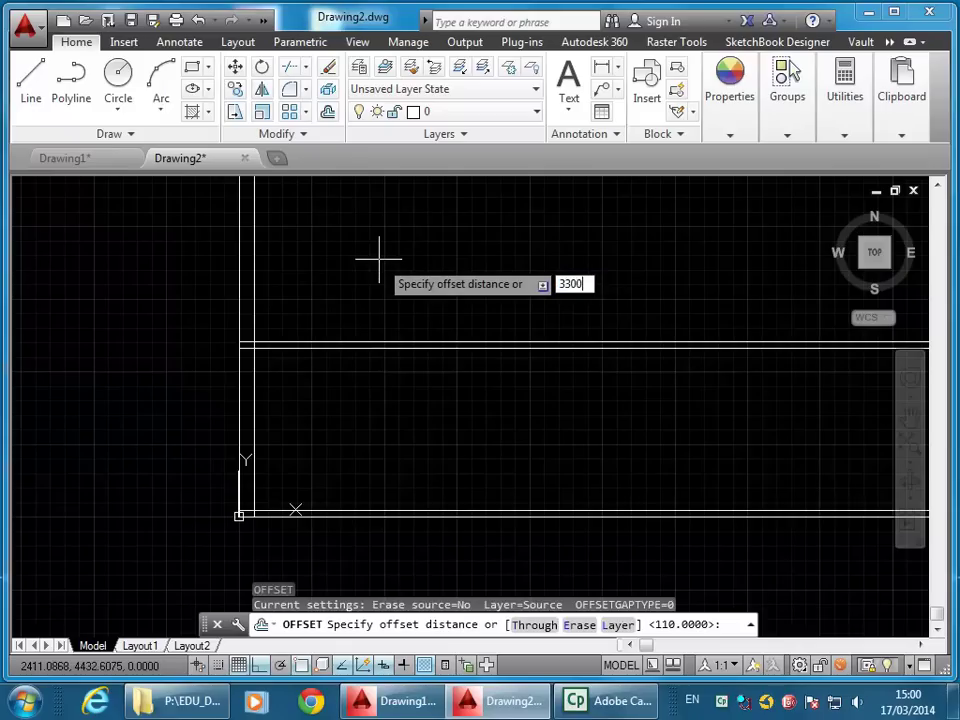
{"action": "key", "text": "Return"}
{"action": "left_click", "coordinate": [253, 306]}
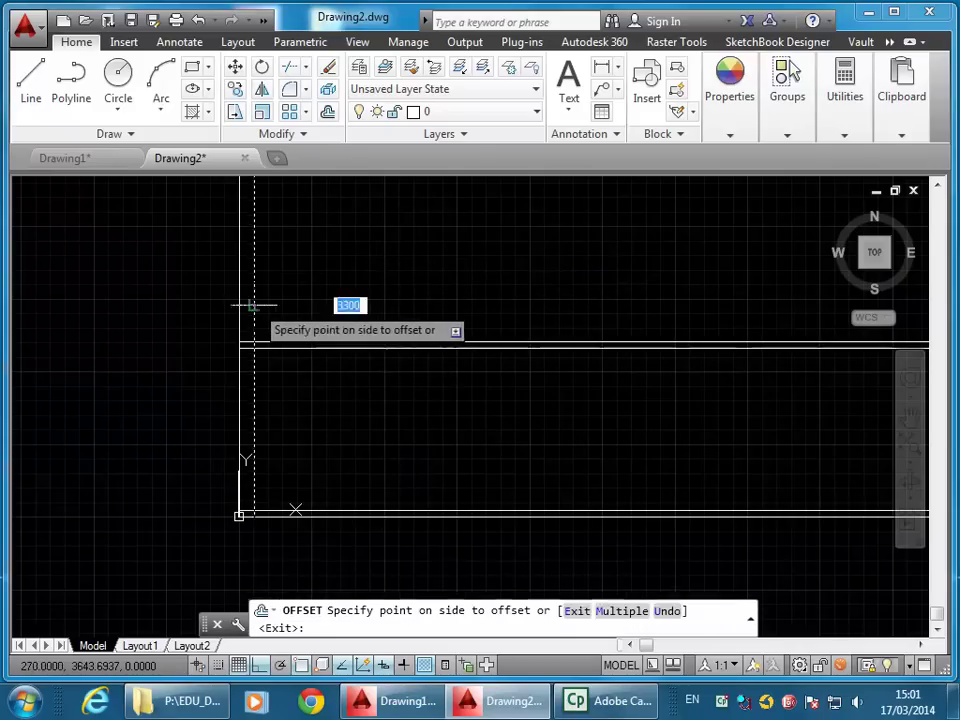
{"action": "left_click", "coordinate": [557, 307]}
{"action": "key", "text": "Return"}
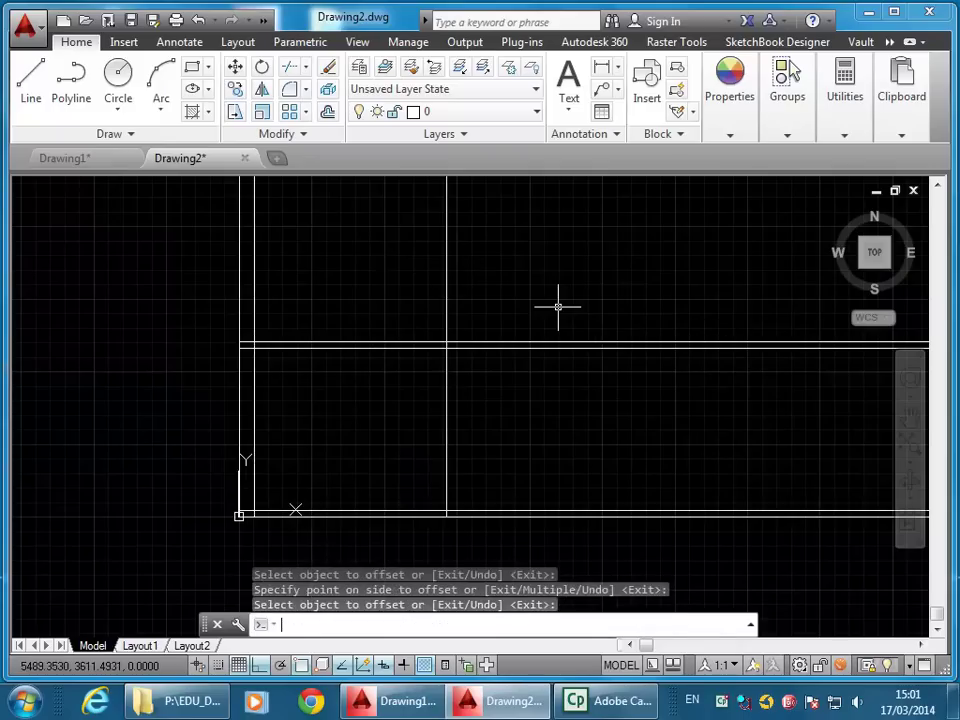
Offset the rightmost vertical line 110 units toward the positive X side to form the interior wall pair
{"action": "key", "text": "Return"}
{"action": "key", "text": "BackSpace"}
{"action": "type", "text": "11"}
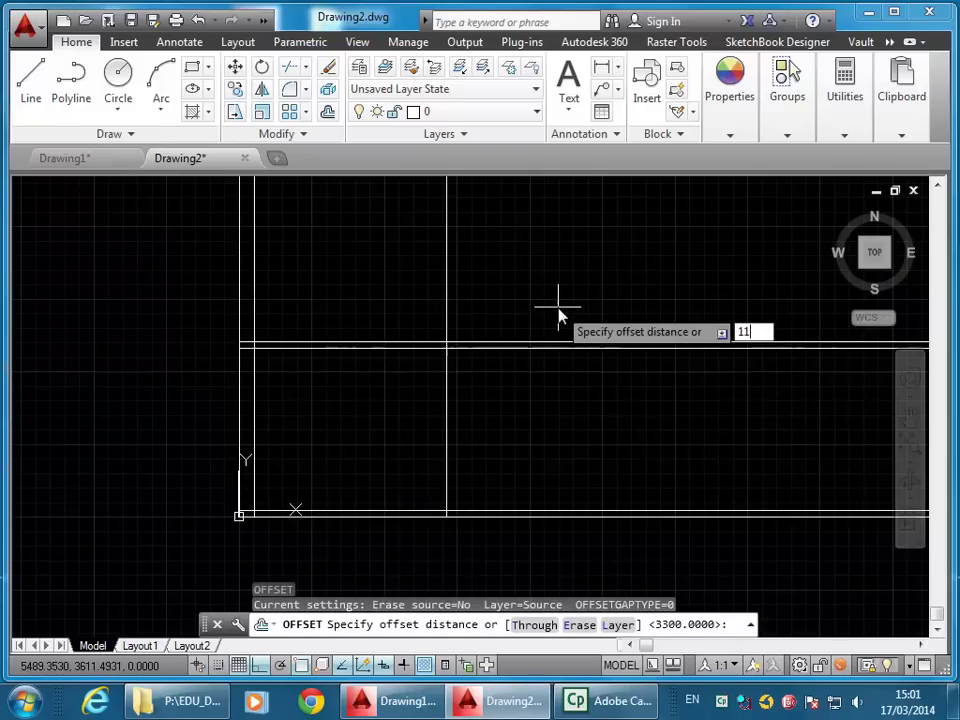
{"action": "key", "text": "Return"}
{"action": "left_click", "coordinate": [446, 313]}
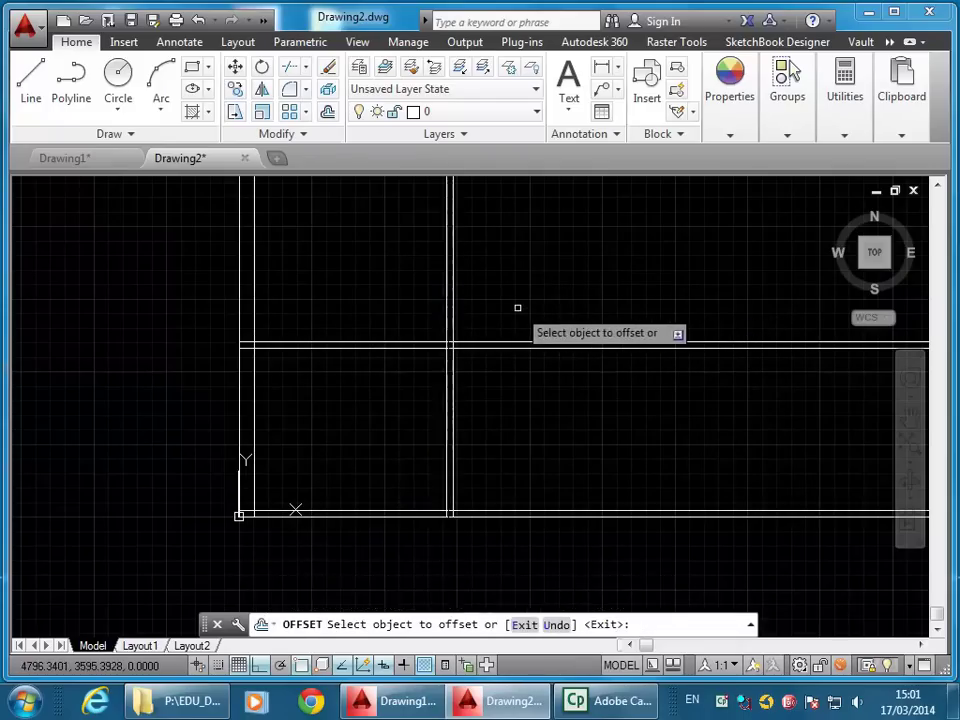
{"action": "left_click", "coordinate": [514, 295]}
{"action": "key", "text": "Return"}
Offset the topmost horizontal line 1800 units upward
{"action": "scroll", "coordinate": [514, 295], "scroll_direction": "down", "scroll_amount": 2}
{"action": "mouse_move", "coordinate": [491, 336]}
{"action": "middle_mouse_down"}
{"action": "mouse_move", "coordinate": [403, 321]}
{"action": "mouse_move", "coordinate": [353, 325]}
{"action": "middle_mouse_up"}
{"action": "scroll", "coordinate": [403, 321], "scroll_direction": "up", "scroll_amount": 2}
{"action": "key", "text": "Return"}
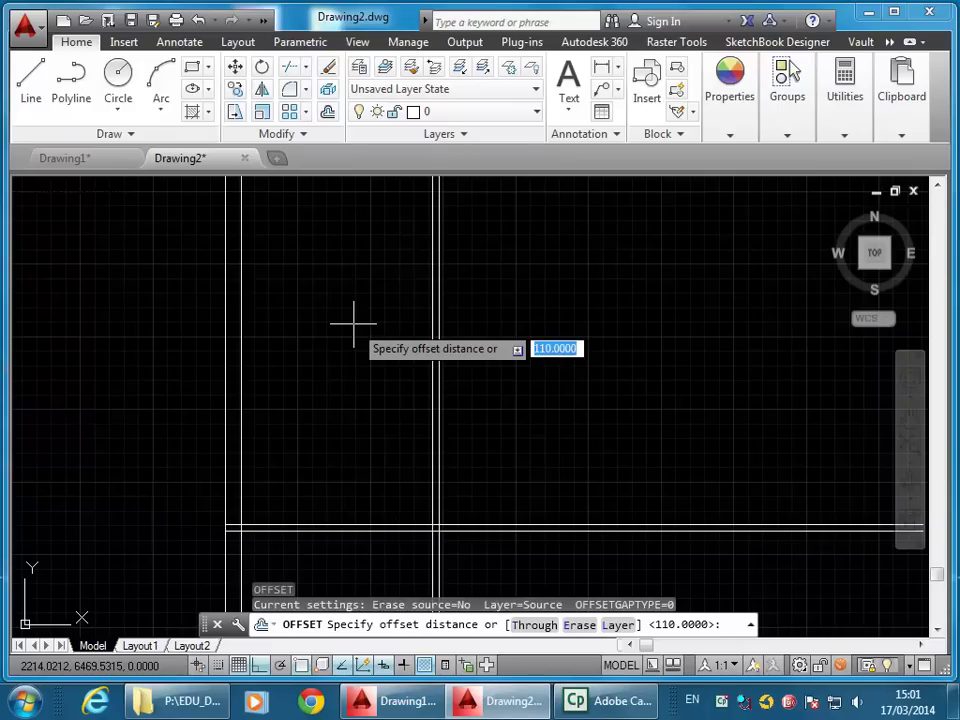
{"action": "type", "text": "180"}
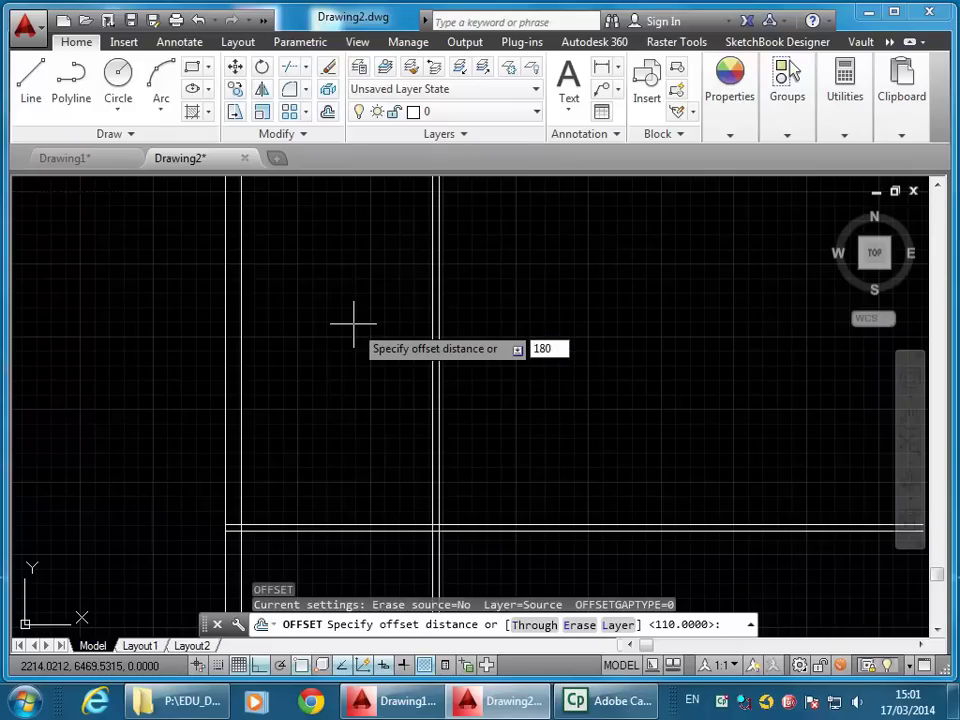
{"action": "type", "text": "0"}
{"action": "key", "text": "Return"}
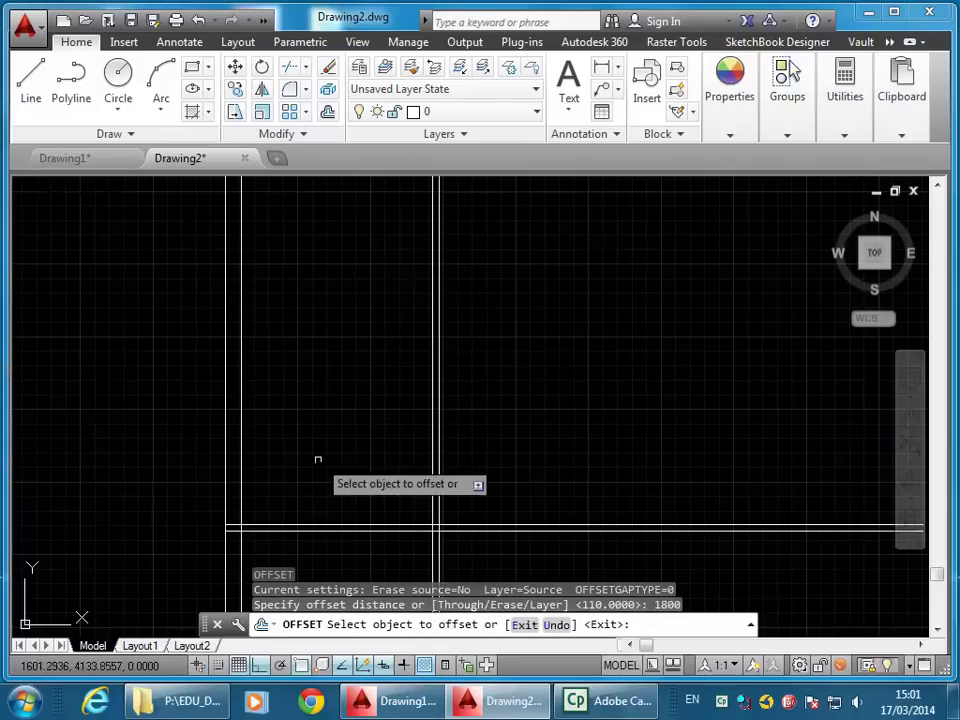
{"action": "left_click", "coordinate": [297, 524]}
{"action": "left_click", "coordinate": [303, 395]}
{"action": "key", "text": "Return"}
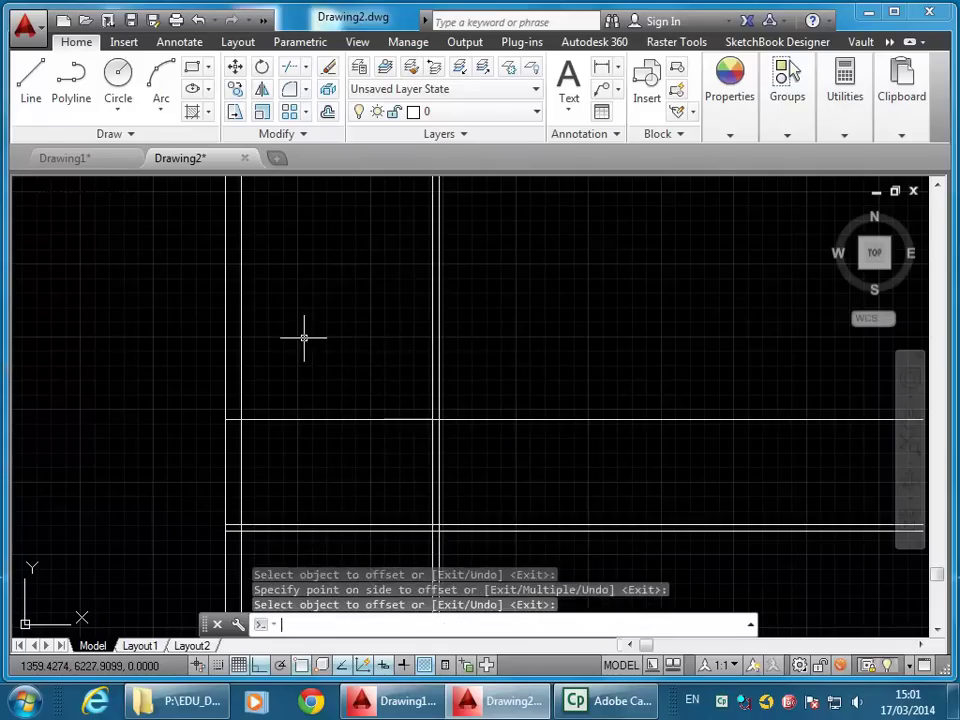
Offset the single topmost horizontal line 110 units upward to form a third parallel pair
{"action": "key", "text": "Return"}
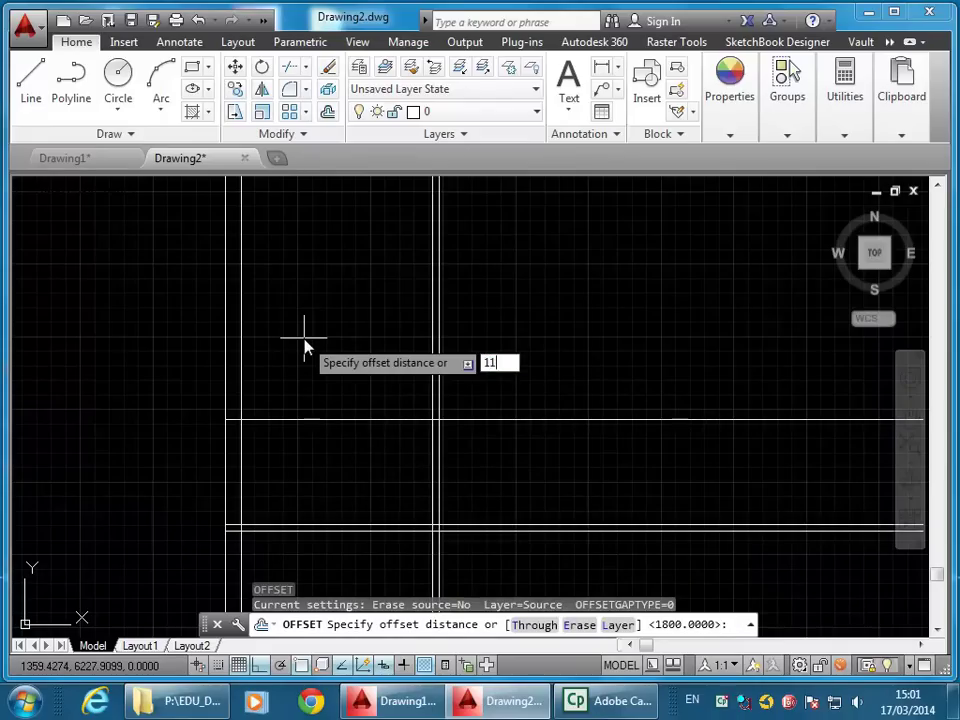
{"action": "key", "text": "Return"}
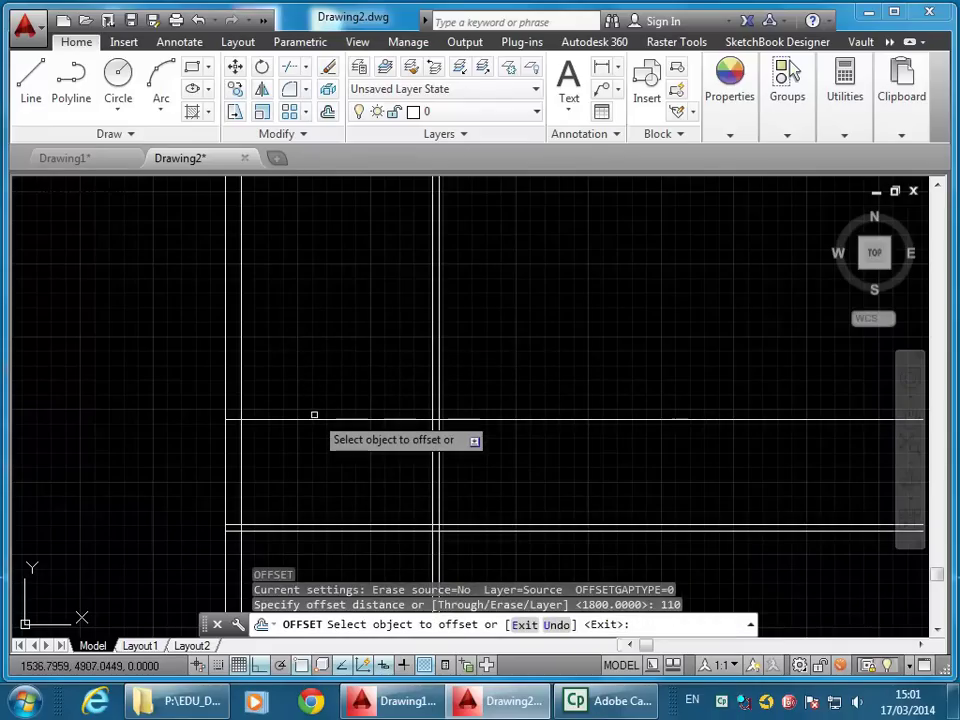
{"action": "key", "text": "Return"}
Offset the upper line of the third horizontal pair 3600 units upward
{"action": "key", "text": "Return"}
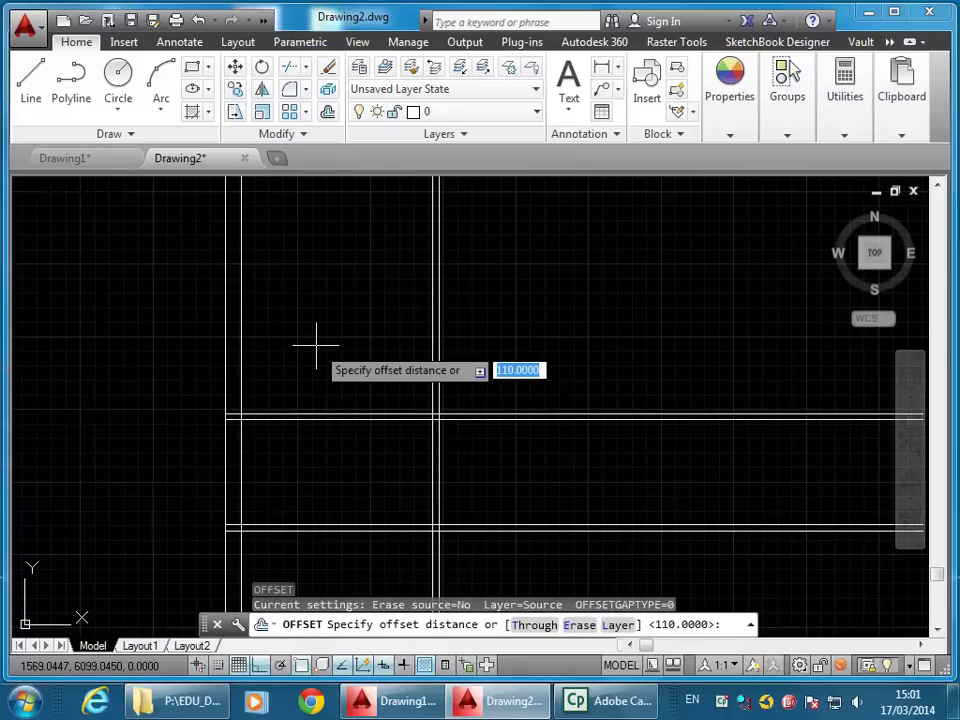
{"action": "type", "text": "36"}
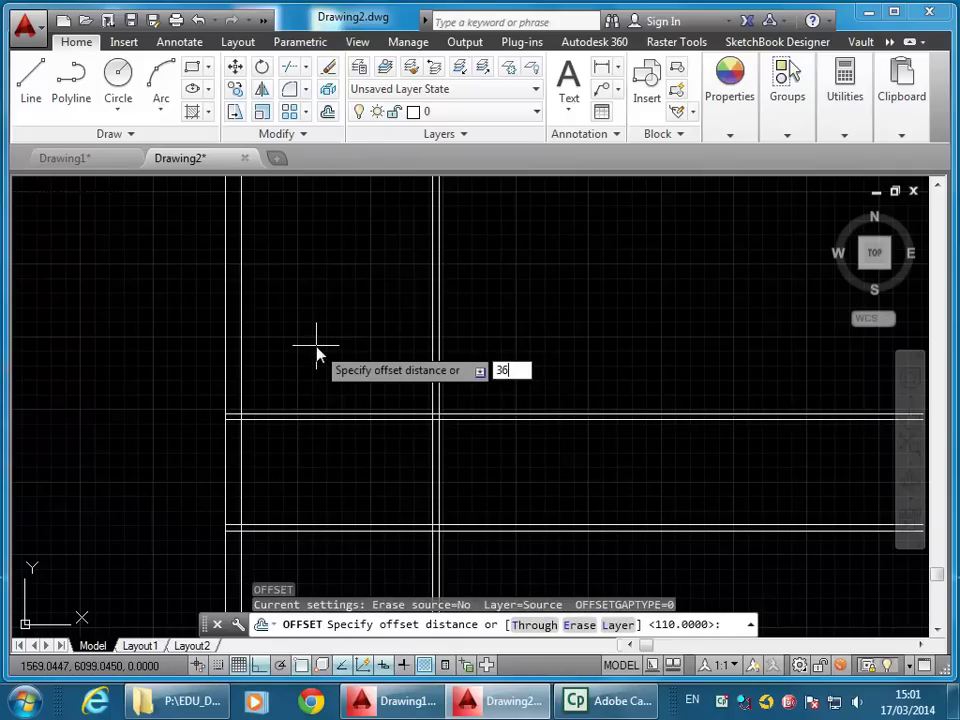
{"action": "key", "text": "Return"}
{"action": "left_click", "coordinate": [311, 414]}
{"action": "left_click", "coordinate": [313, 297]}
{"action": "middle_click_drag", "start_coordinate": [313, 297], "coordinate": [332, 375]}
{"action": "key", "text": "Return"}
Offset the topmost horizontal line 270 units upward to form the upper exterior wall
{"action": "key", "text": "Return"}
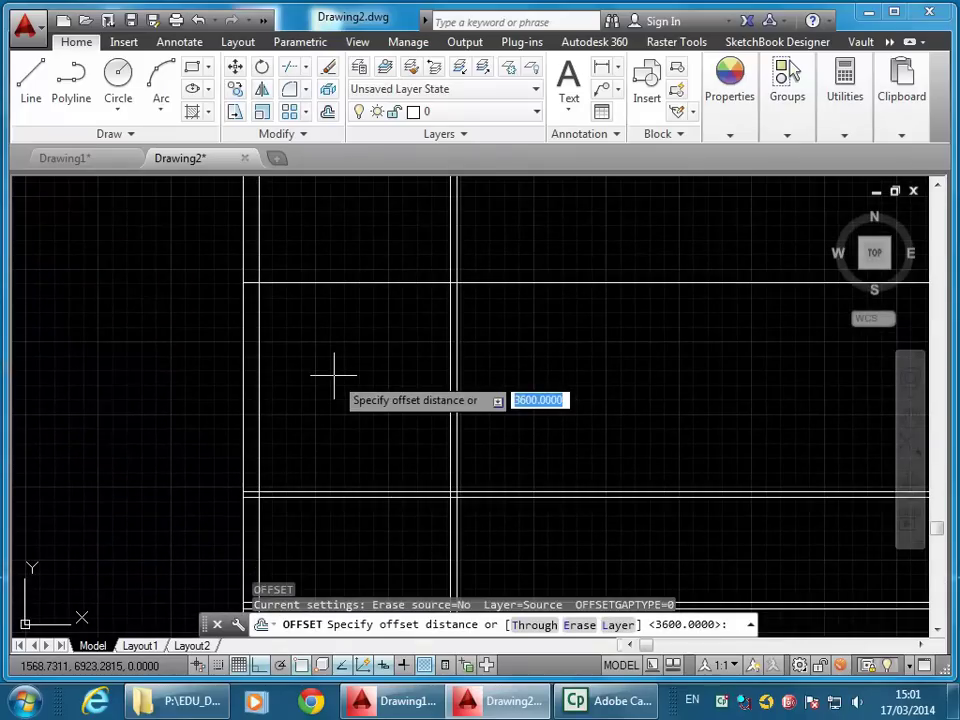
{"action": "type", "text": "2"}
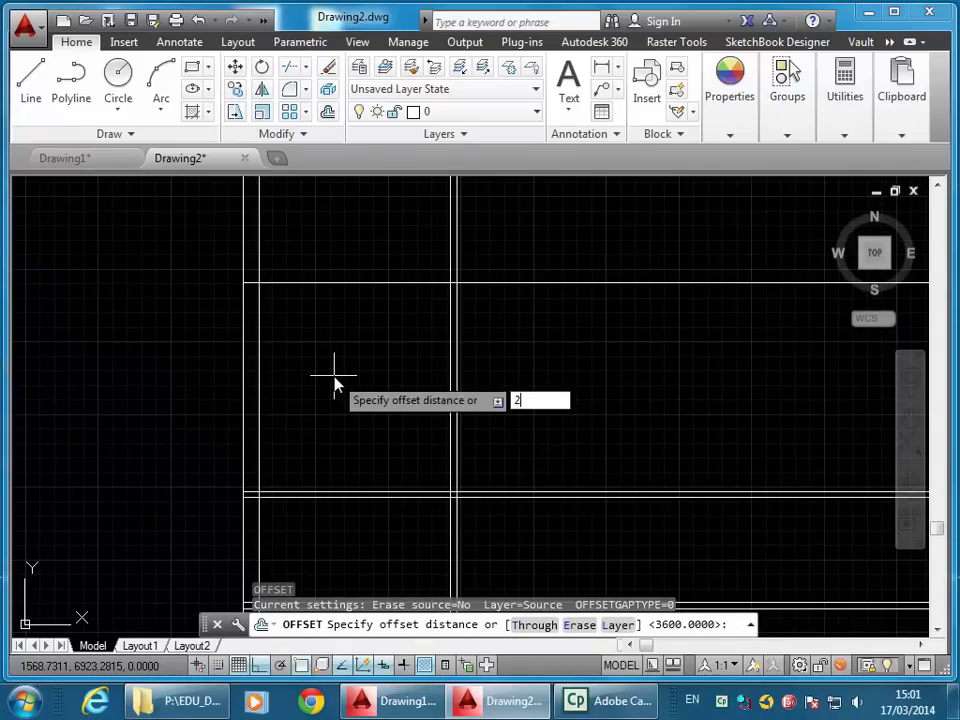
{"action": "type", "text": "70"}
{"action": "key", "text": "Return"}
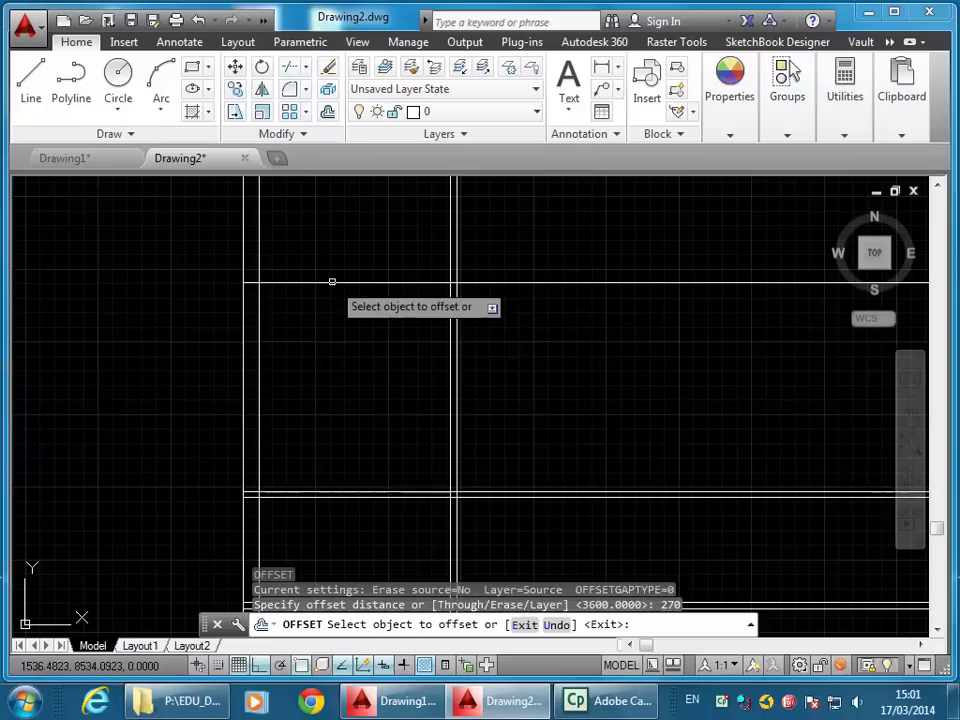
{"action": "left_click", "coordinate": [332, 283]}
{"action": "left_click", "coordinate": [330, 217]}
{"action": "scroll", "coordinate": [336, 240], "scroll_direction": "down", "scroll_amount": 3}
{"action": "key", "text": "Return"}
{"action": "middle_click_drag", "start_coordinate": [334, 245], "coordinate": [321, 229]}
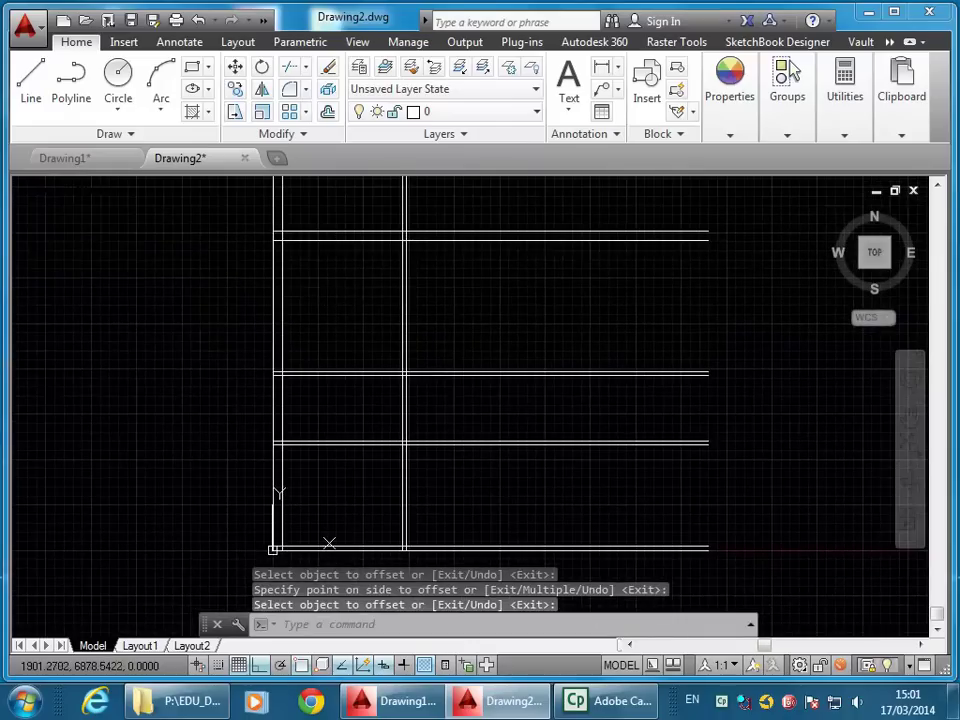
{"action": "middle_click_drag", "start_coordinate": [339, 296], "coordinate": [349, 306]}
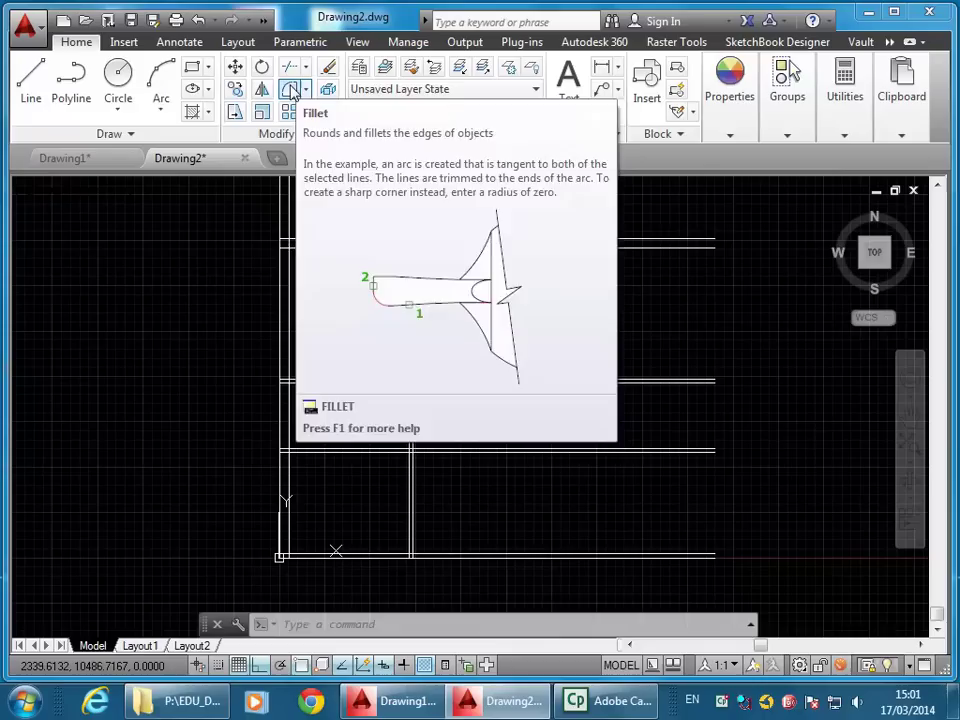
Fillet the inner left vertical line and the lower line of the top horizontal pair into a sharp corner
{"action": "left_click", "coordinate": [291, 90]}
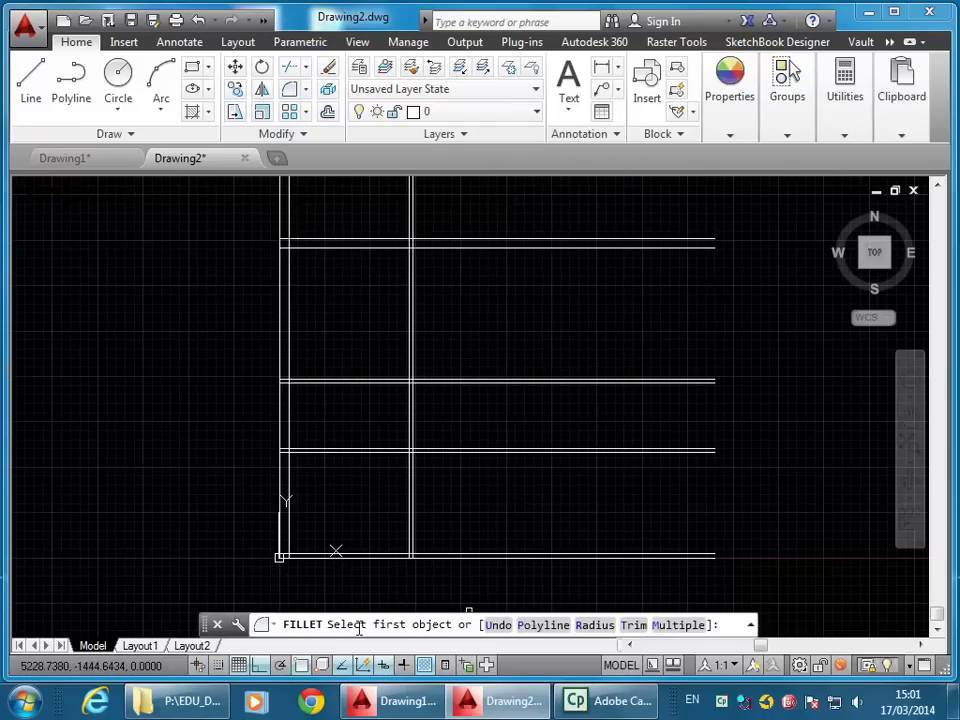
{"action": "key", "text": "F2"}
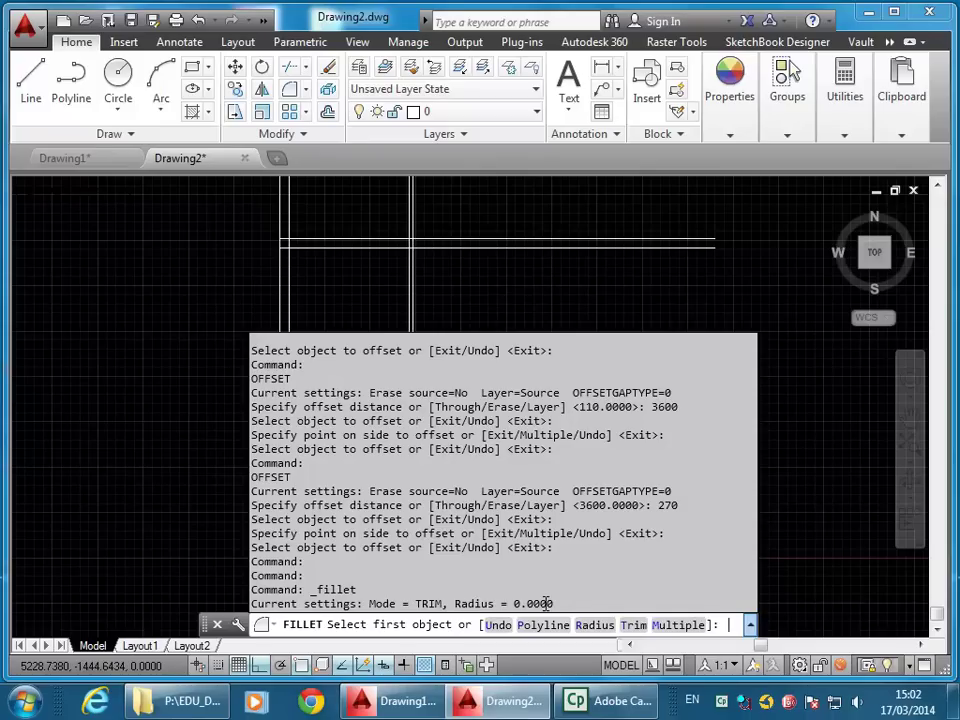
{"action": "key", "text": "F2"}
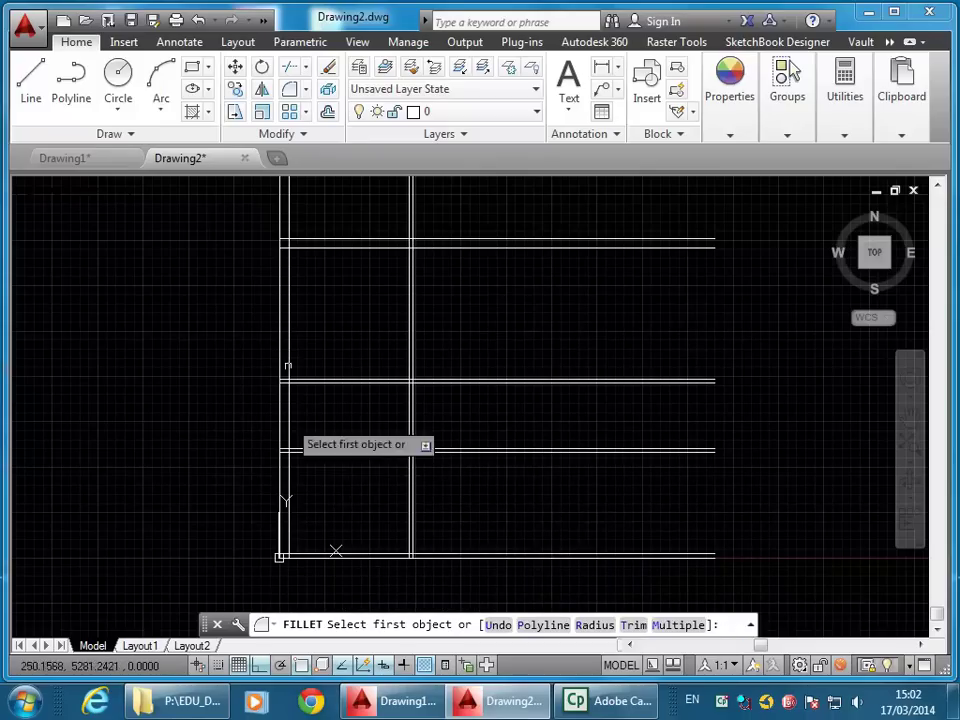
{"action": "scroll", "coordinate": [311, 279], "scroll_direction": "up", "scroll_amount": 4}
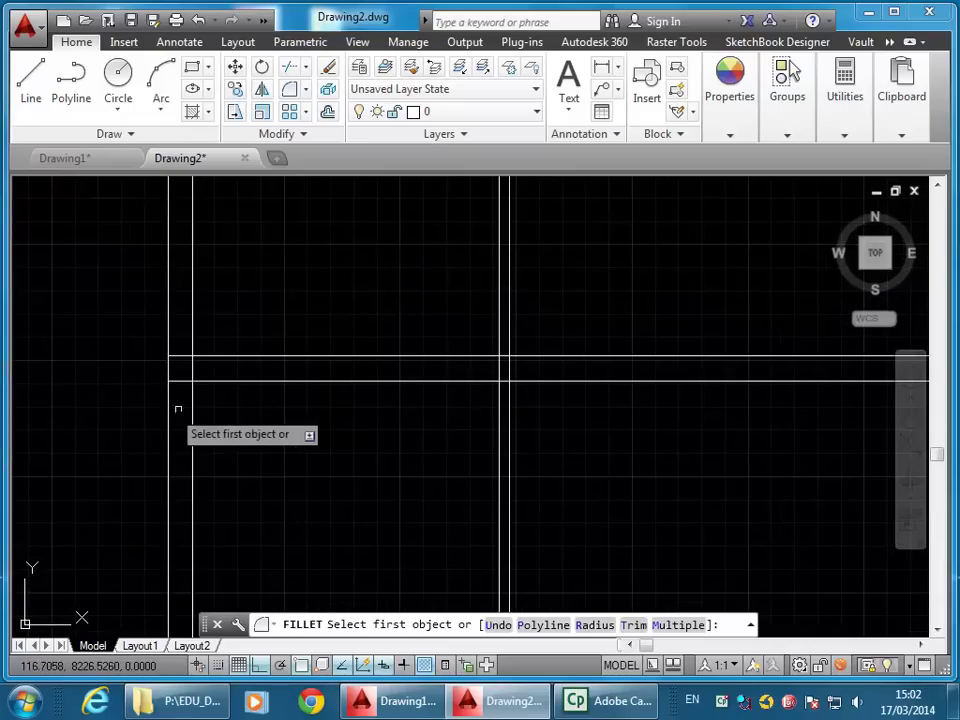
{"action": "left_click", "coordinate": [193, 400]}
{"action": "left_click", "coordinate": [219, 380]}
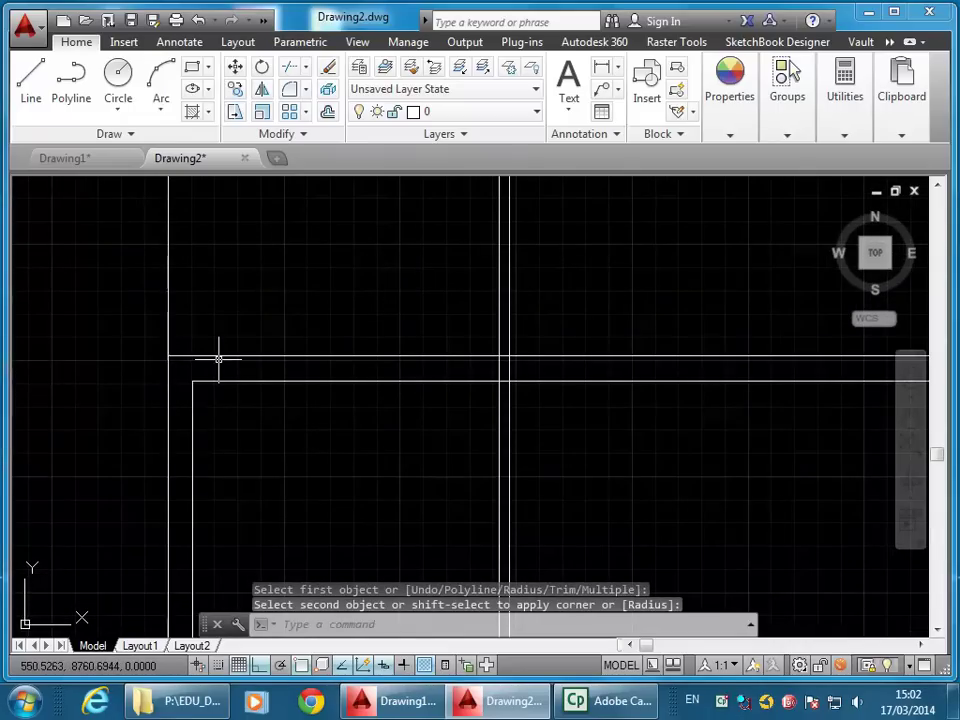
Fillet the outer left vertical line and the topmost horizontal line into a sharp outer corner
{"action": "key", "text": "Return"}
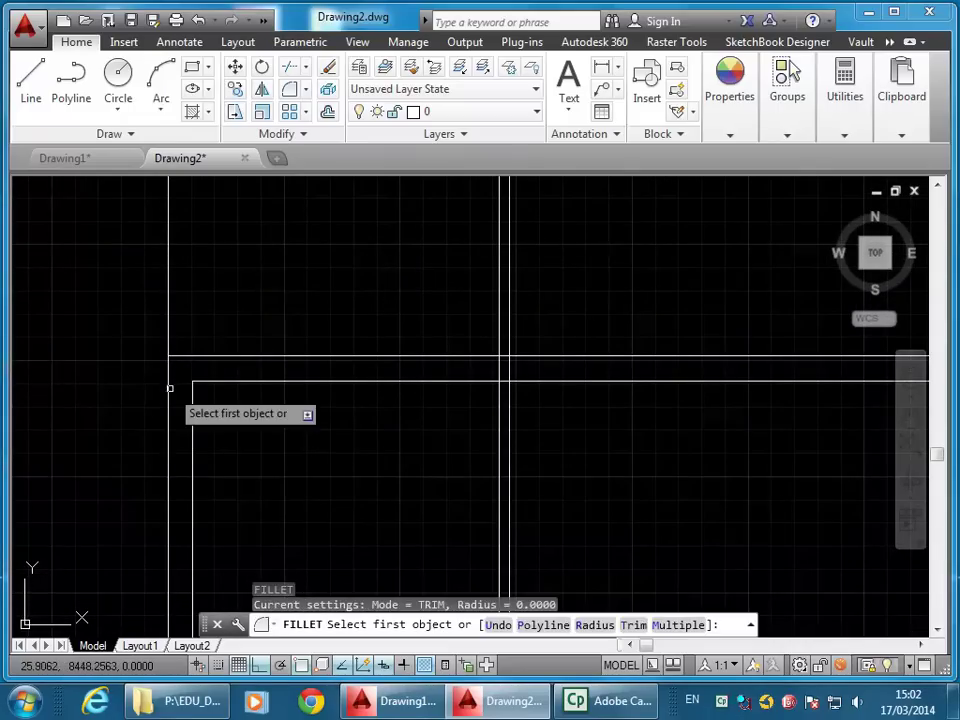
{"action": "left_click", "coordinate": [169, 388]}
{"action": "left_click", "coordinate": [189, 355]}
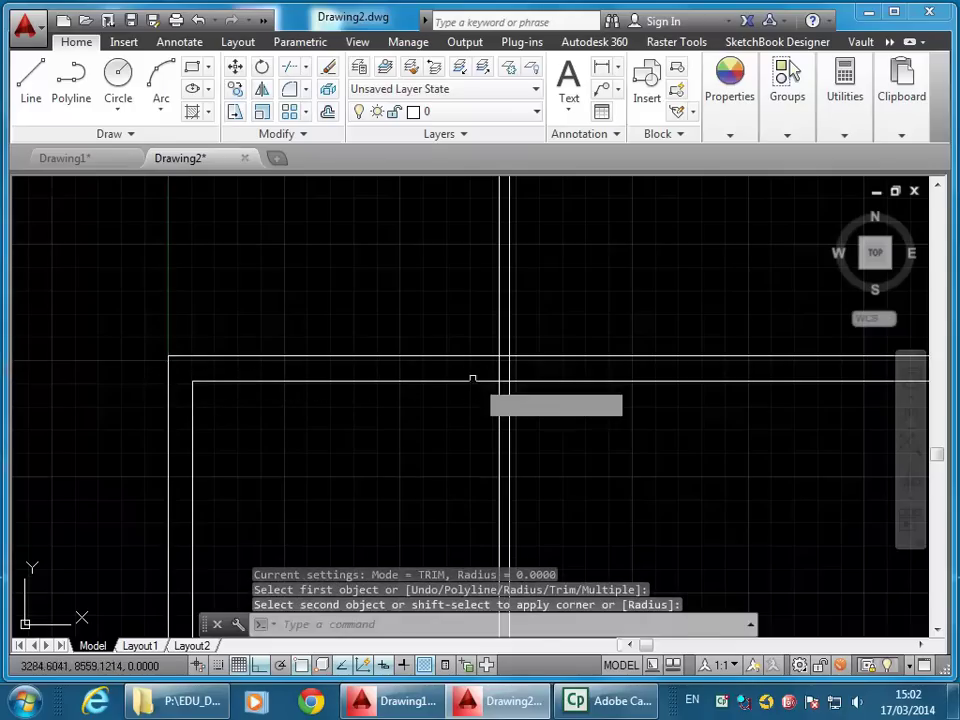
Fillet the top wall's inner line with the left line of the interior vertical pair to close the room's upper-right corner
{"action": "key", "text": "Return"}
{"action": "left_click", "coordinate": [490, 381]}
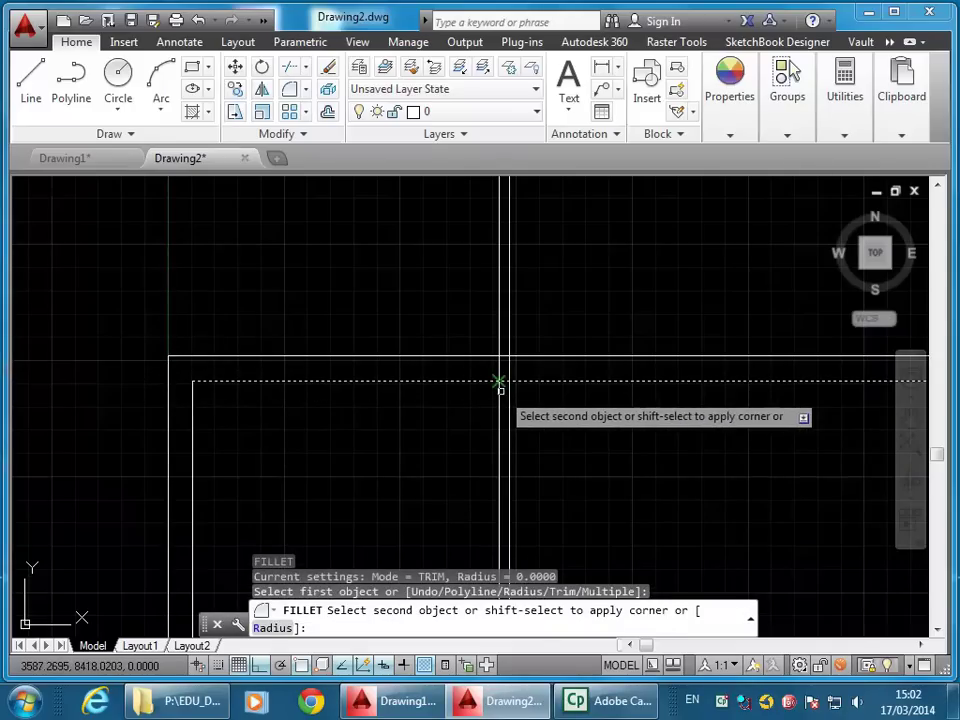
{"action": "left_click", "coordinate": [500, 400]}
{"action": "scroll", "coordinate": [482, 260], "scroll_direction": "down", "scroll_amount": 2}
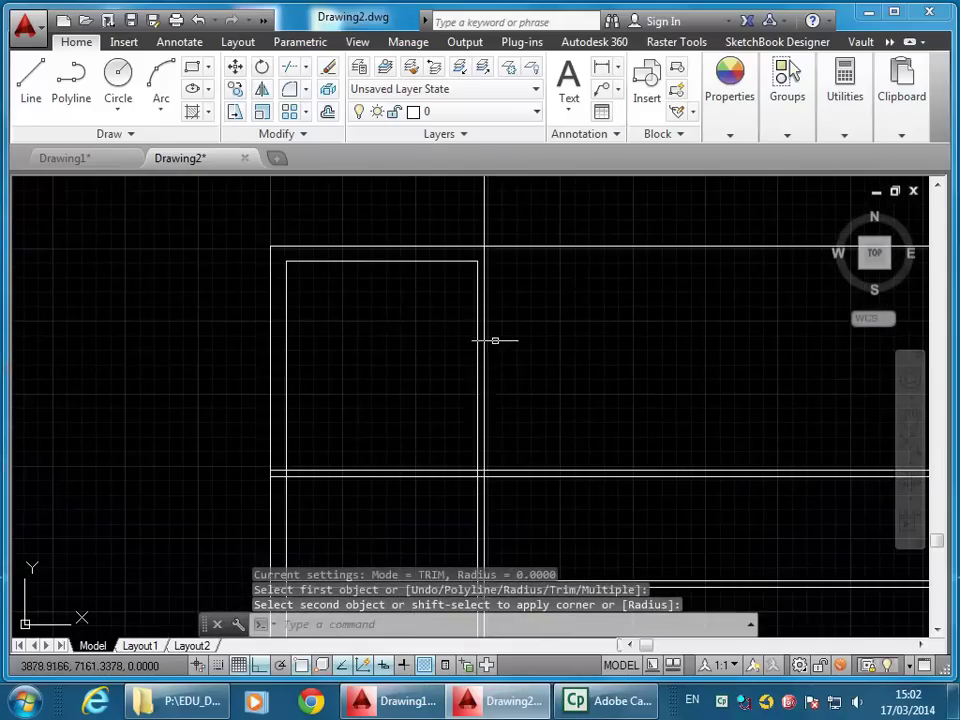
Fillet the inner left vertical line with the upper line of the bottom wall pair near the origin
{"action": "scroll", "coordinate": [489, 368], "scroll_direction": "up", "scroll_amount": 2}
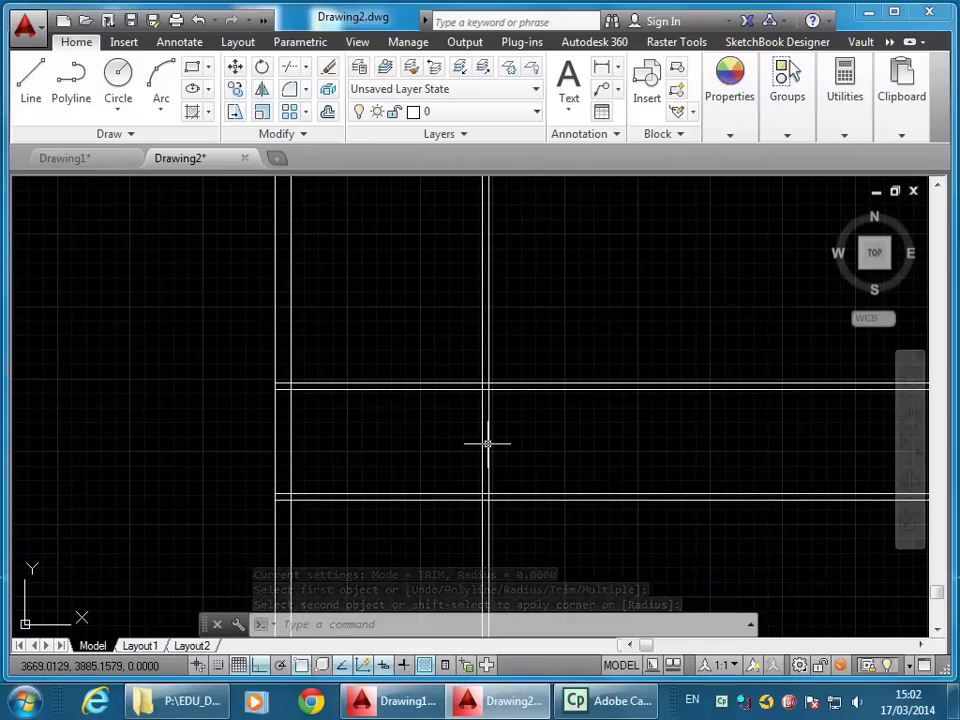
{"action": "scroll", "coordinate": [487, 443], "scroll_direction": "down", "scroll_amount": 2}
{"action": "middle_click_drag", "start_coordinate": [489, 443], "coordinate": [532, 364]}
{"action": "scroll", "coordinate": [508, 447], "scroll_direction": "up", "scroll_amount": 2}
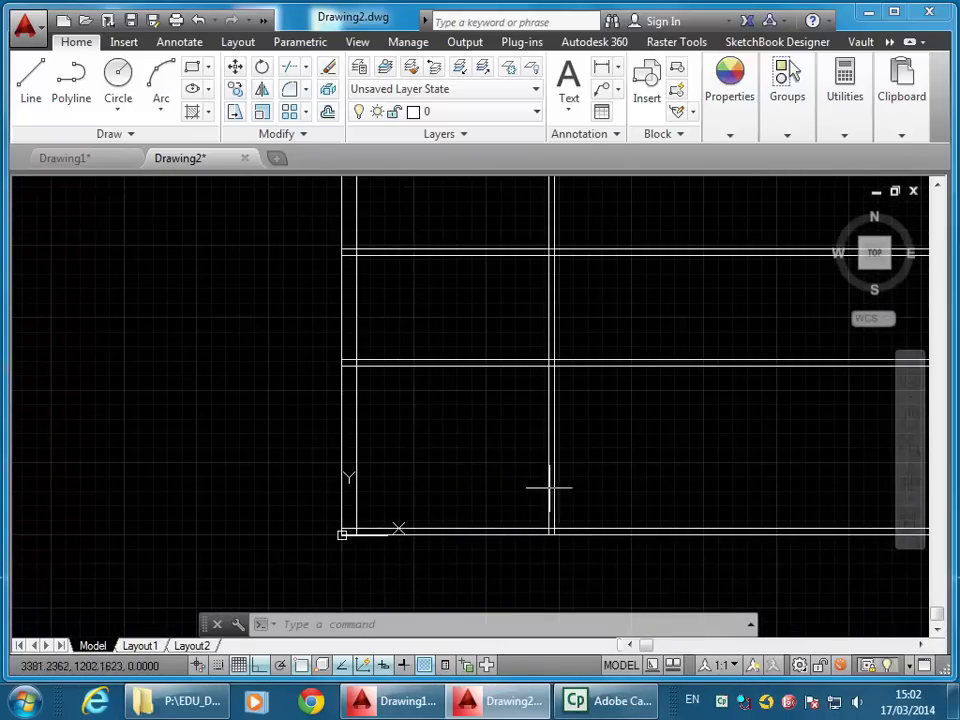
{"action": "middle_click_drag", "start_coordinate": [583, 459], "coordinate": [490, 437]}
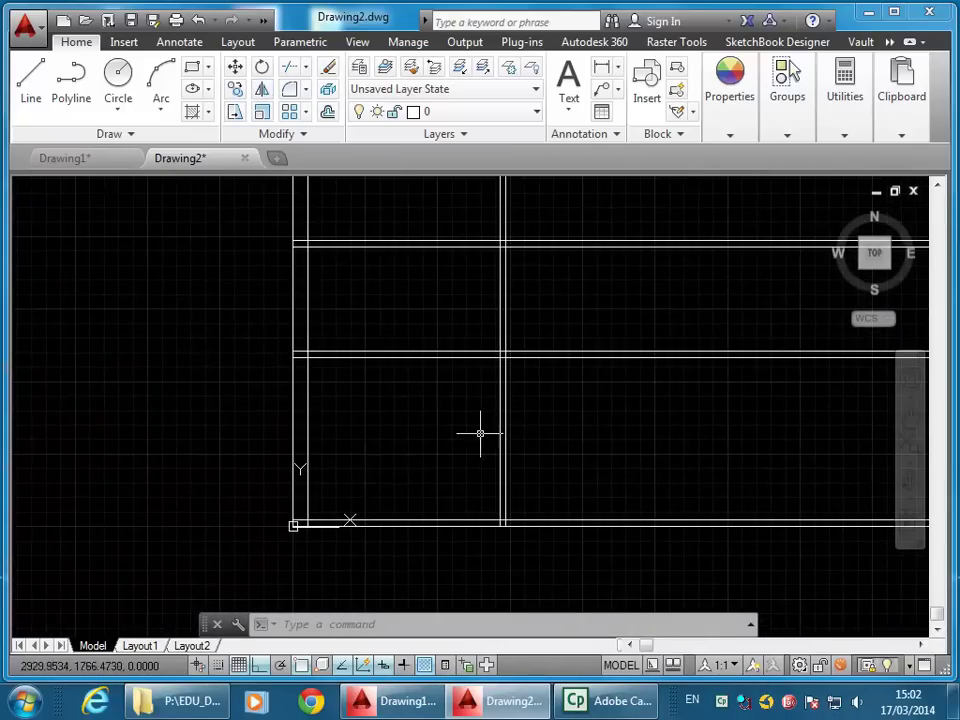
{"action": "left_click", "coordinate": [286, 91]}
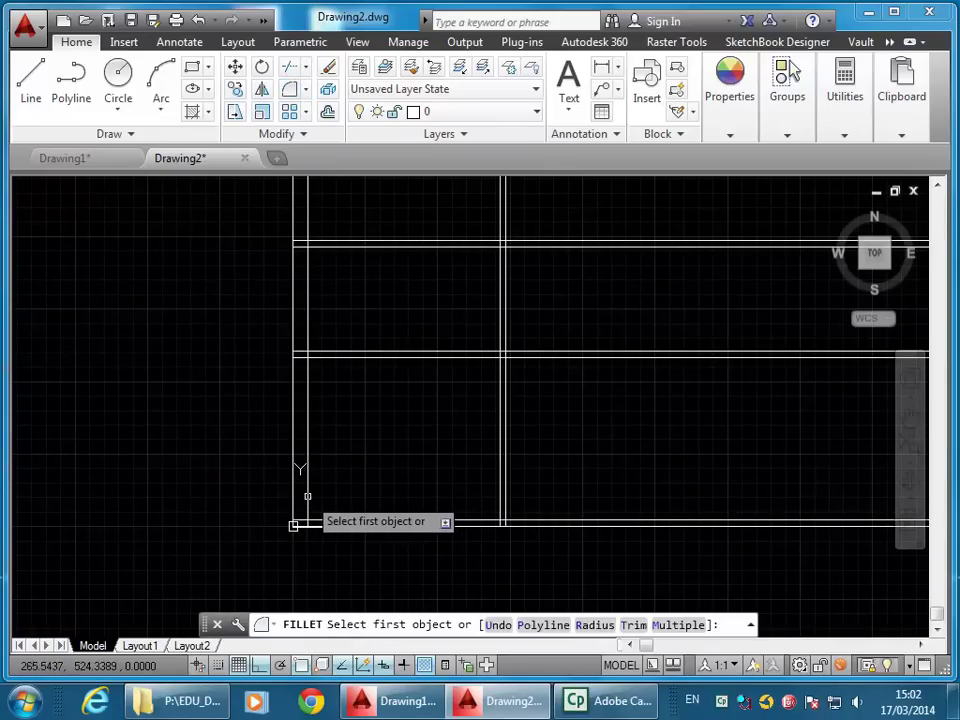
{"action": "left_click", "coordinate": [307, 497]}
{"action": "left_click", "coordinate": [392, 519]}
Start Trim with the inner left vertical, both intermediate horizontal pairs, inner bottom line, interior vertical pair and topmost line as cutting edges
{"action": "mouse_move", "coordinate": [336, 302]}
{"action": "middle_mouse_down"}
{"action": "mouse_move", "coordinate": [375, 388]}
{"action": "mouse_move", "coordinate": [347, 452]}
{"action": "mouse_move", "coordinate": [335, 447]}
{"action": "middle_mouse_up"}
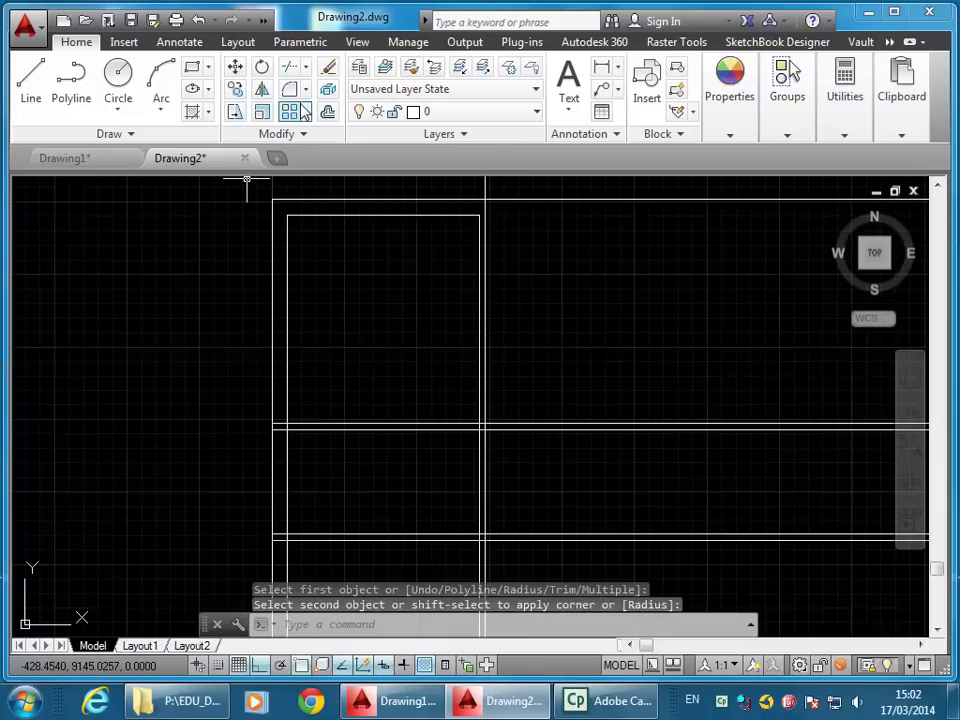
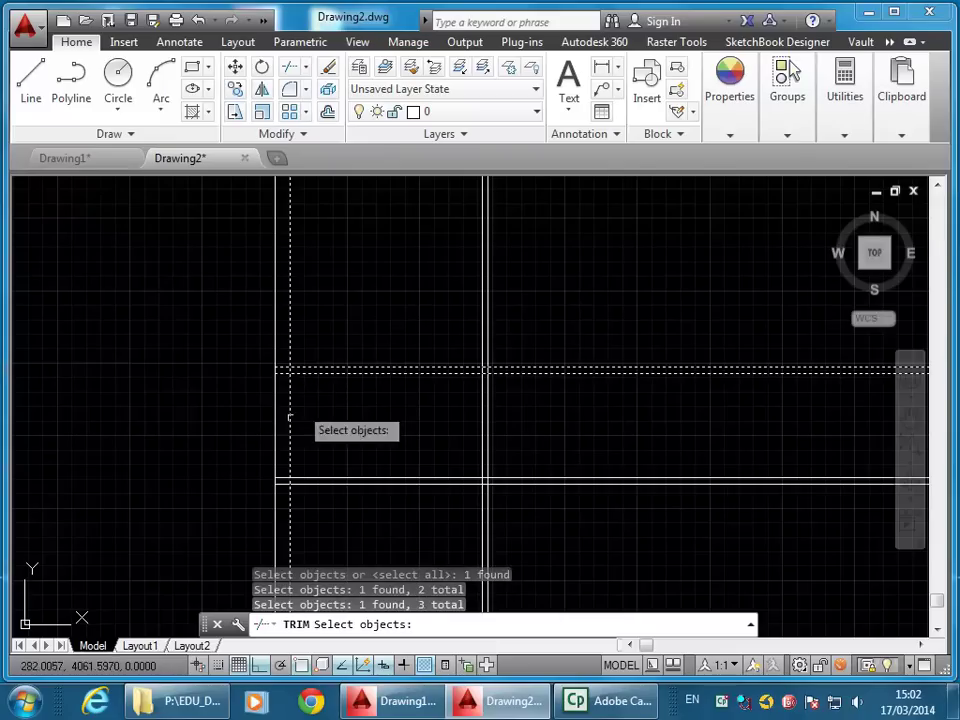
{"action": "left_click", "coordinate": [303, 480]}
{"action": "middle_click_drag", "start_coordinate": [370, 459], "coordinate": [373, 332]}
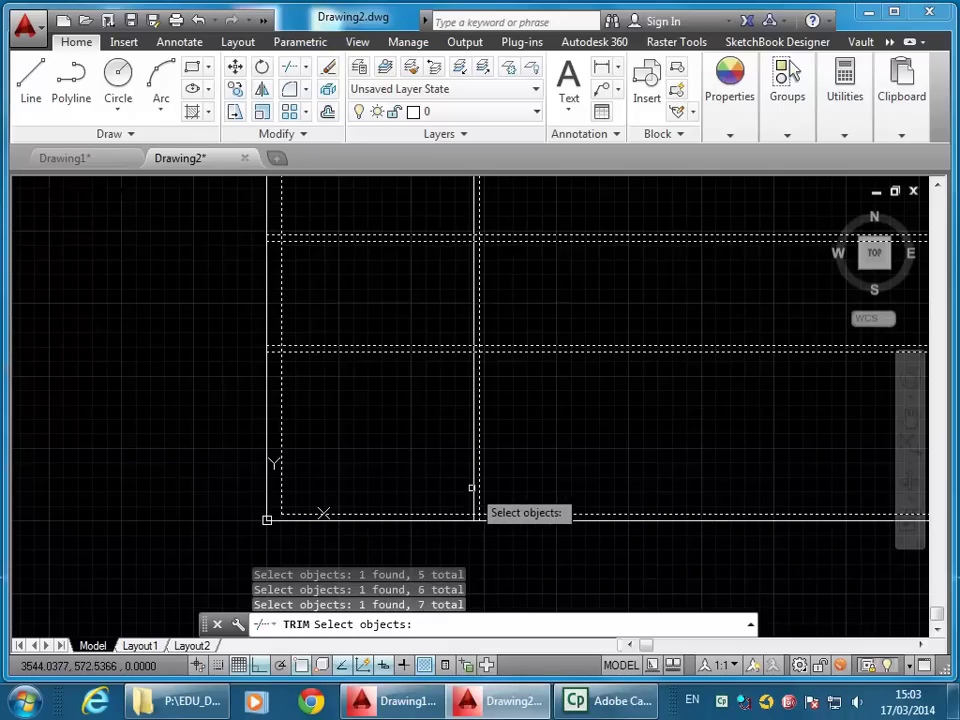
{"action": "middle_click_drag", "start_coordinate": [412, 326], "coordinate": [408, 542]}
{"action": "mouse_move", "coordinate": [401, 386]}
{"action": "middle_mouse_down"}
{"action": "mouse_move", "coordinate": [407, 224]}
{"action": "mouse_move", "coordinate": [407, 343]}
{"action": "mouse_move", "coordinate": [420, 334]}
{"action": "middle_mouse_up"}
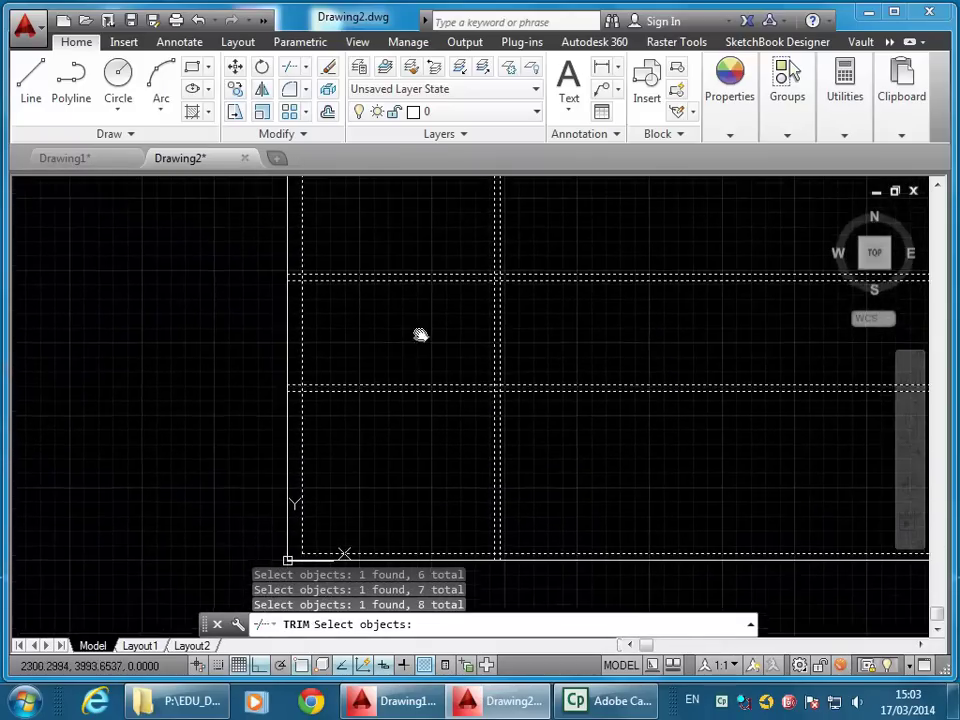
{"action": "scroll", "coordinate": [420, 399], "scroll_direction": "down", "scroll_amount": 2}
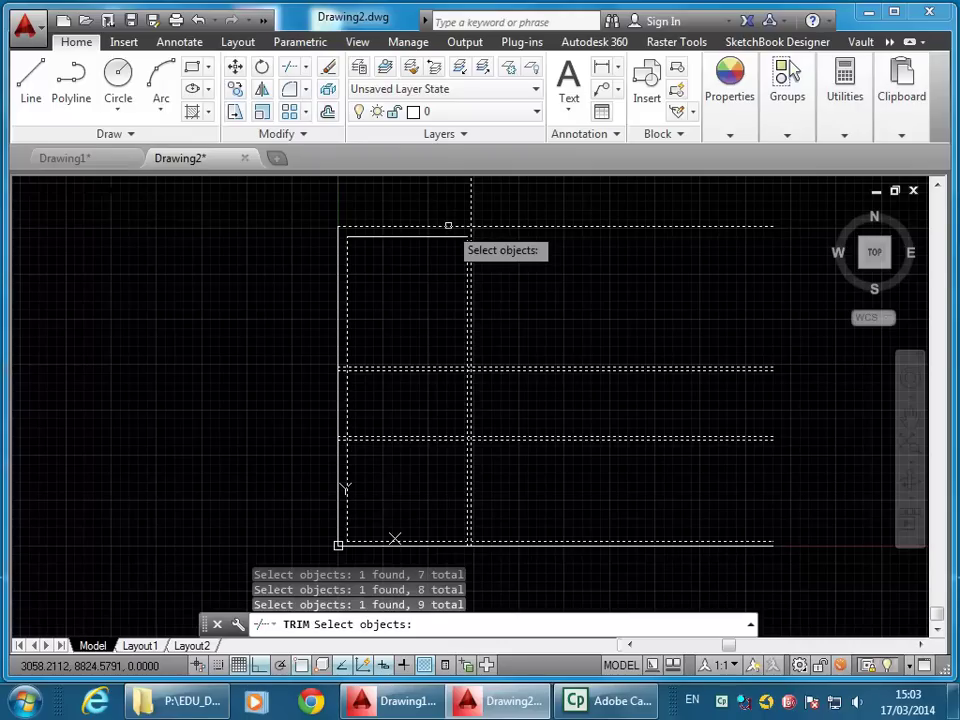
{"action": "key", "text": "Return"}
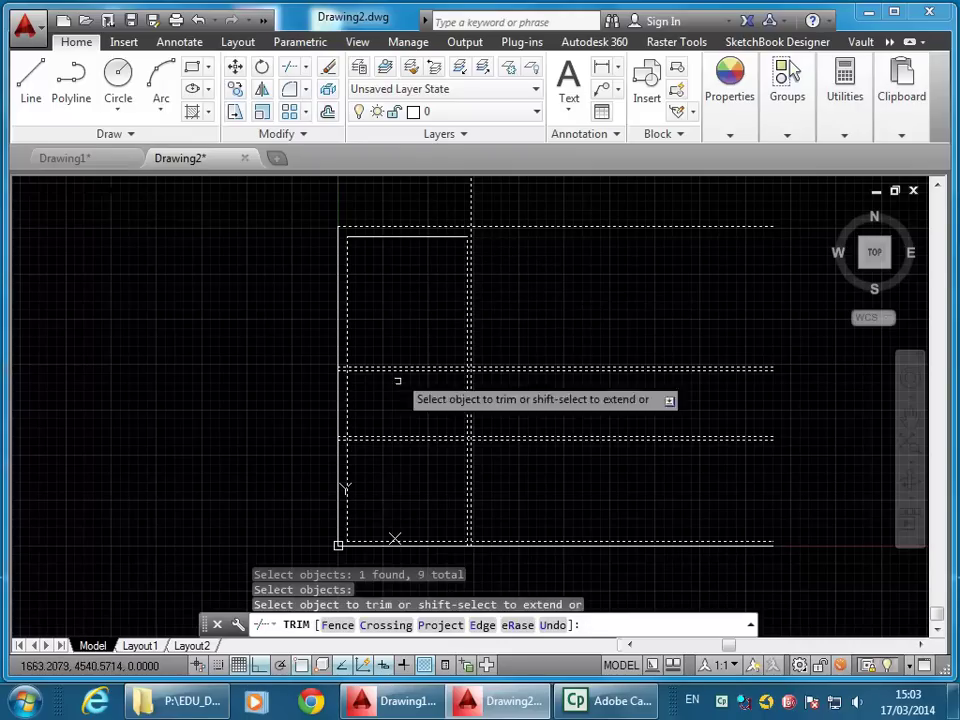
Trim the interior vertical's overhang above the topmost line and the inner left vertical between the lines of both intermediate horizontal pairs
{"action": "left_click", "coordinate": [492, 226]}
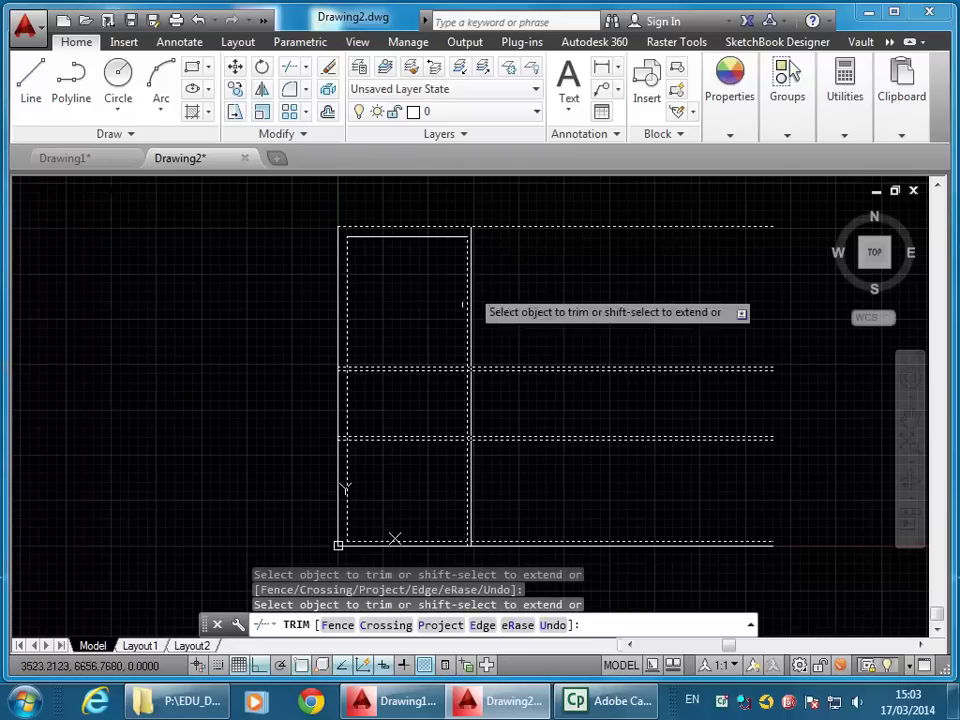
{"action": "scroll", "coordinate": [336, 366], "scroll_direction": "up", "scroll_amount": 5}
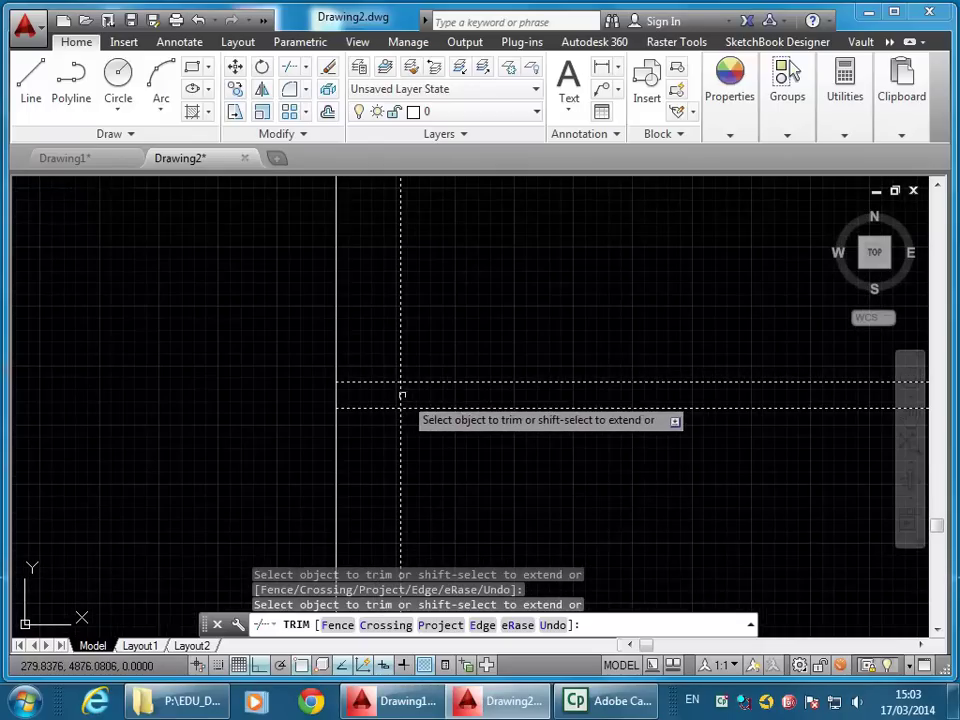
{"action": "scroll", "coordinate": [377, 450], "scroll_direction": "down", "scroll_amount": 3}
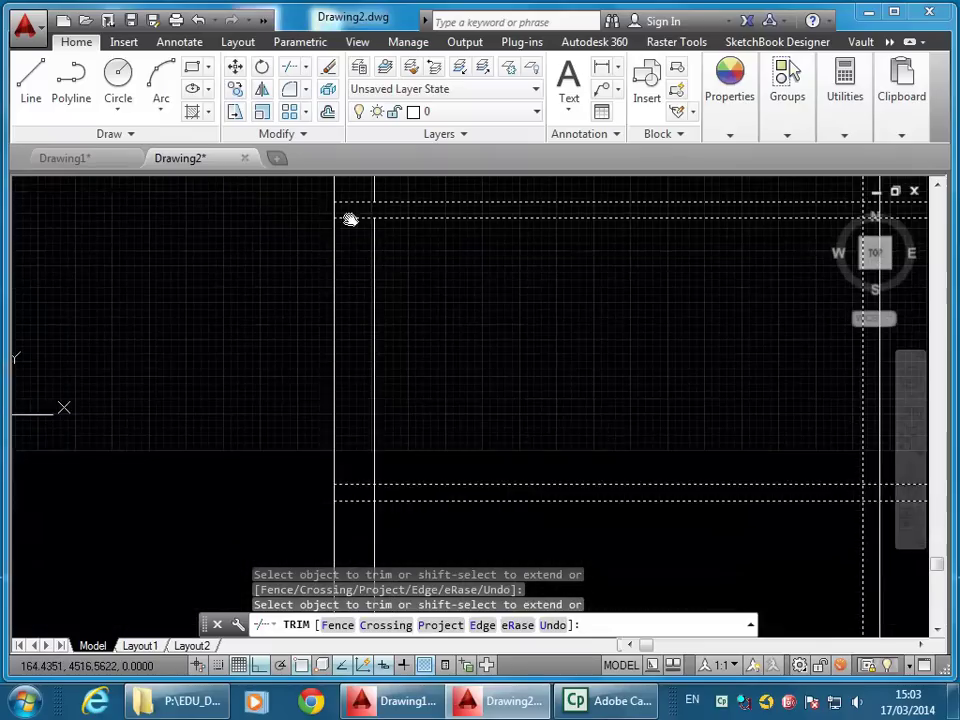
{"action": "scroll", "coordinate": [318, 420], "scroll_direction": "down", "scroll_amount": 2}
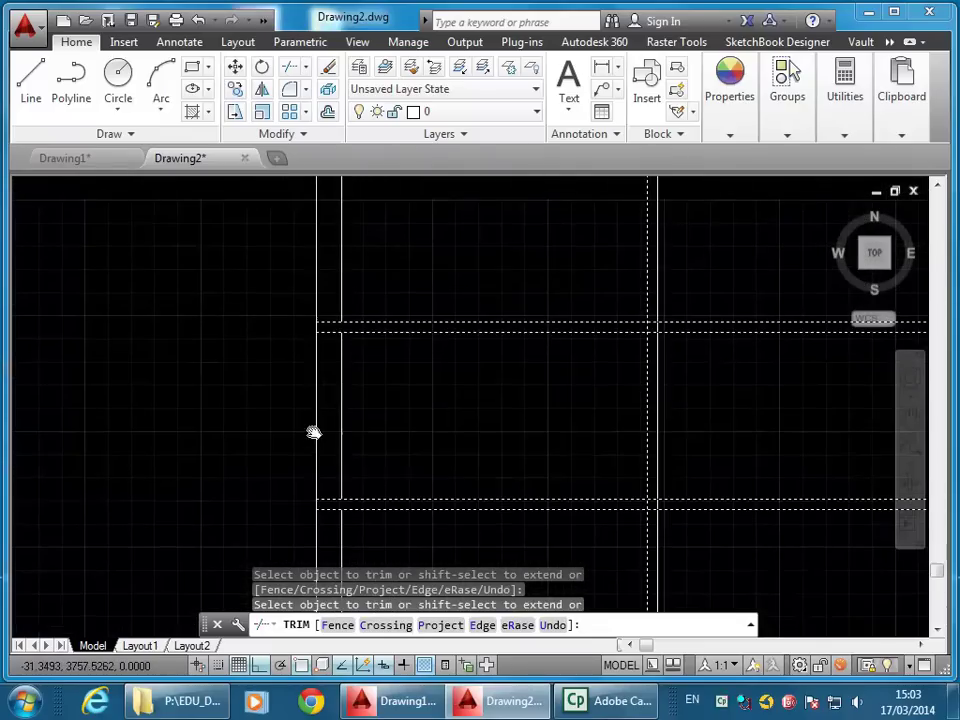
Try to trim the intermediate horizontal lines' ends inside the left wall with one crossing window, and undo that trim
{"action": "left_click", "coordinate": [335, 296]}
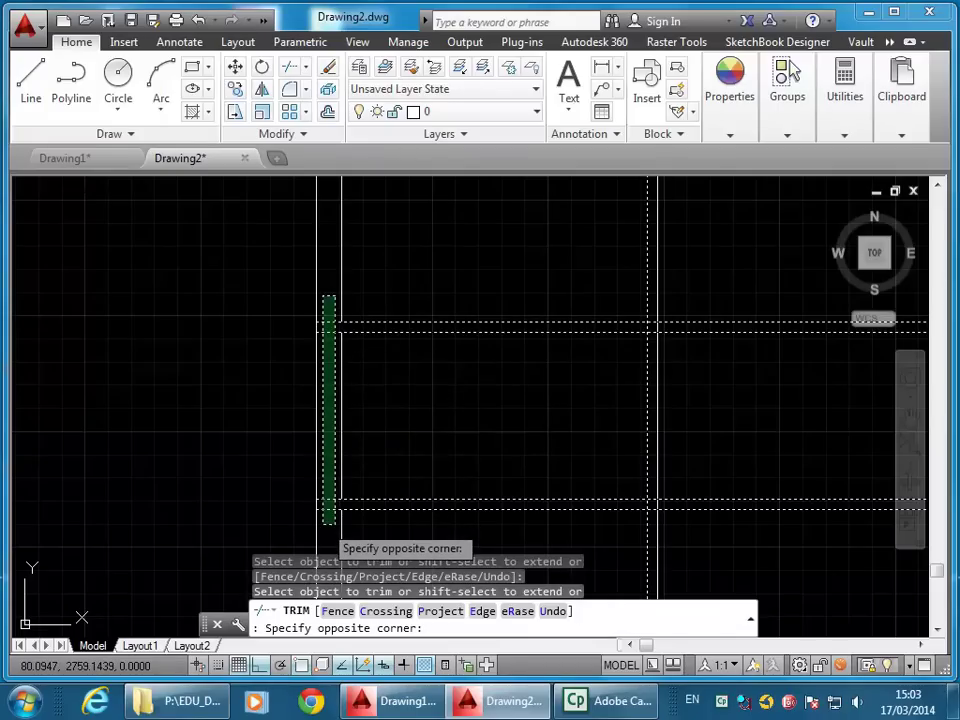
{"action": "left_click", "coordinate": [322, 522]}
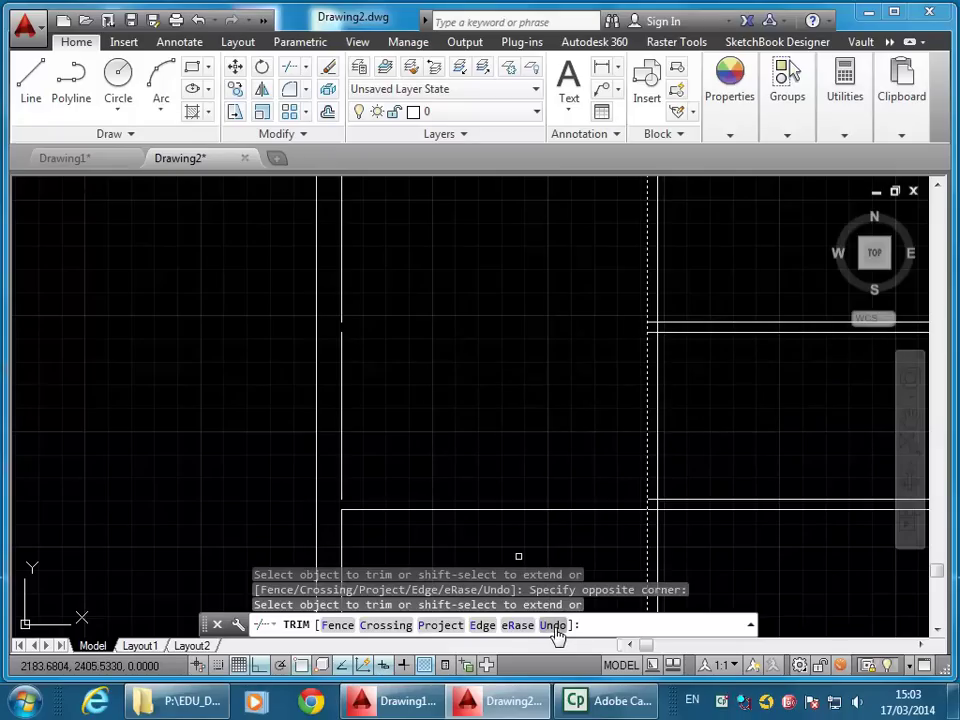
{"action": "type", "text": "u"}
{"action": "key", "text": "Return"}
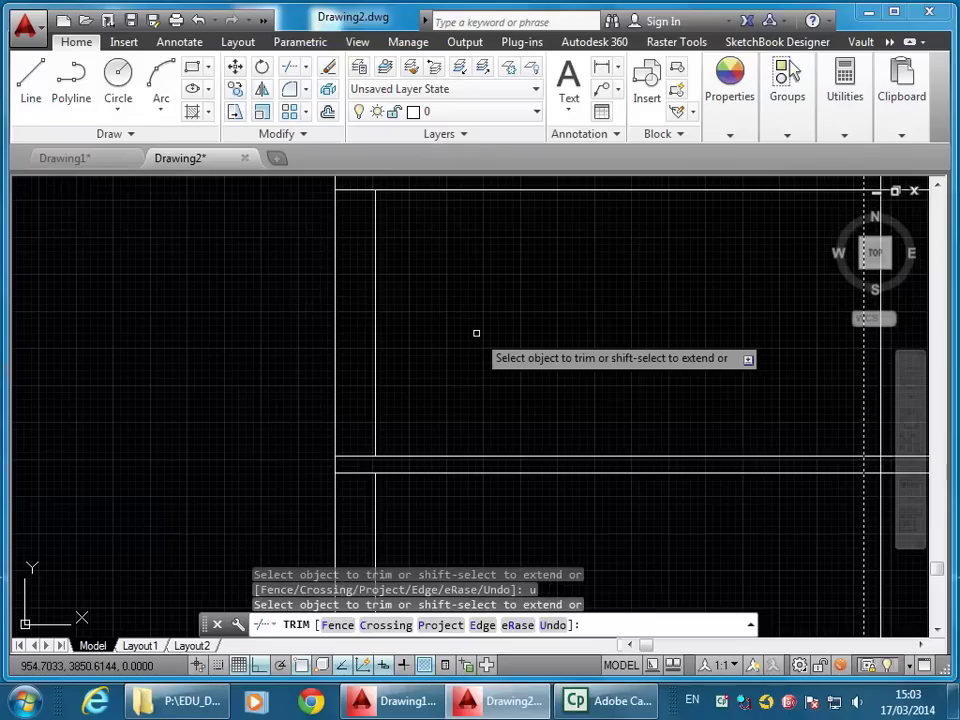
Trim the four intermediate horizontal lines individually back to the left wall's inner line
{"action": "scroll", "coordinate": [553, 313], "scroll_direction": "down", "scroll_amount": 2}
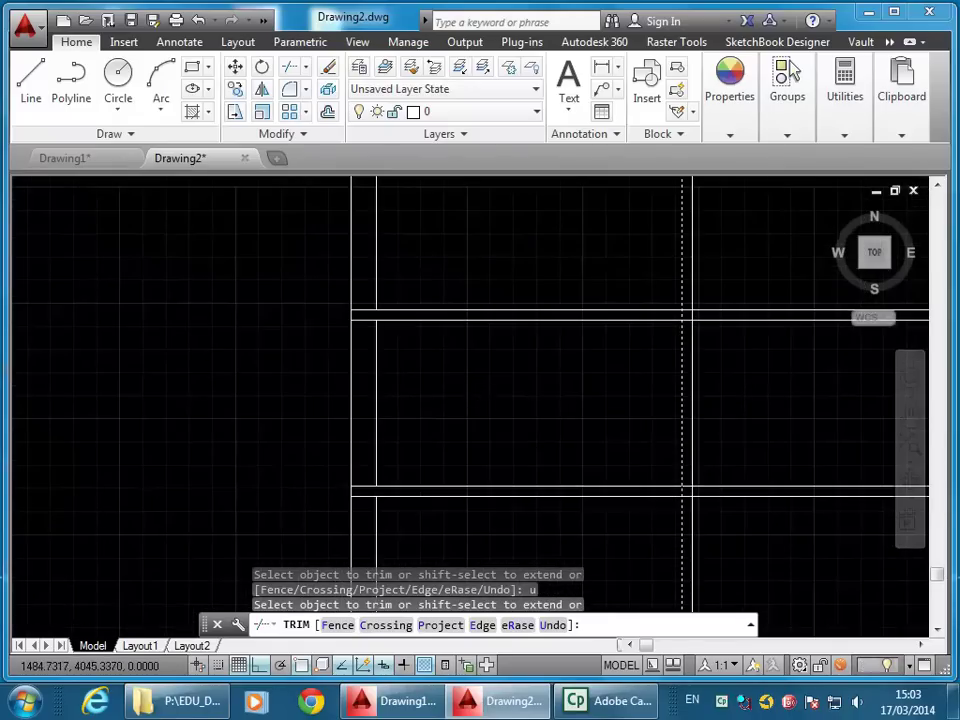
{"action": "left_click", "coordinate": [360, 312]}
{"action": "left_click", "coordinate": [360, 319]}
{"action": "left_click", "coordinate": [358, 488]}
{"action": "left_click", "coordinate": [360, 494]}
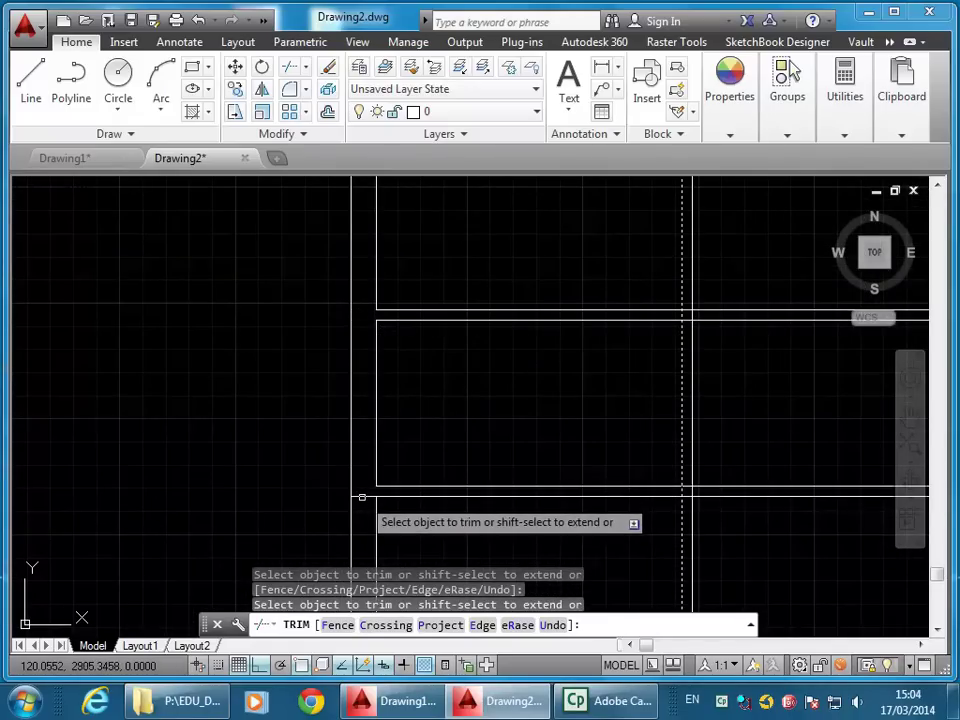
Trim the interior vertical pair back to the bottom wall's inner line and open that line between the two verticals
{"action": "mouse_move", "coordinate": [551, 413]}
{"action": "middle_mouse_down"}
{"action": "mouse_move", "coordinate": [414, 343]}
{"action": "mouse_move", "coordinate": [371, 395]}
{"action": "middle_mouse_up"}
{"action": "scroll", "coordinate": [360, 290], "scroll_direction": "down", "scroll_amount": 2}
{"action": "scroll", "coordinate": [371, 395], "scroll_direction": "down", "scroll_amount": 2}
{"action": "scroll", "coordinate": [366, 495], "scroll_direction": "up", "scroll_amount": 4}
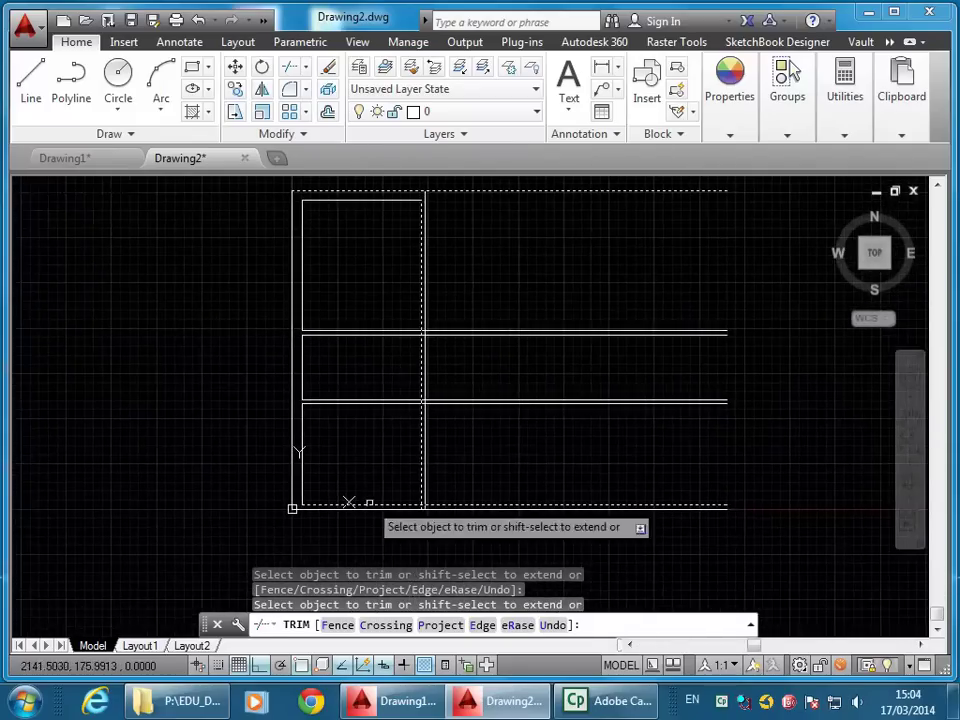
{"action": "scroll", "coordinate": [521, 519], "scroll_direction": "up", "scroll_amount": 1}
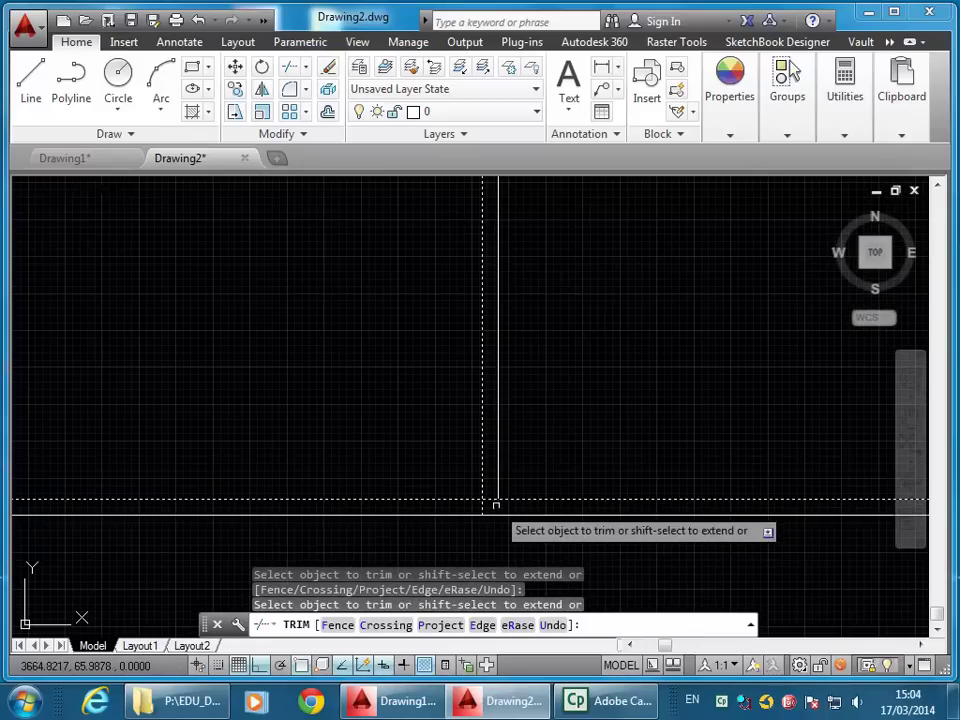
{"action": "scroll", "coordinate": [489, 498], "scroll_direction": "down", "scroll_amount": 1}
{"action": "scroll", "coordinate": [495, 561], "scroll_direction": "down", "scroll_amount": 1}
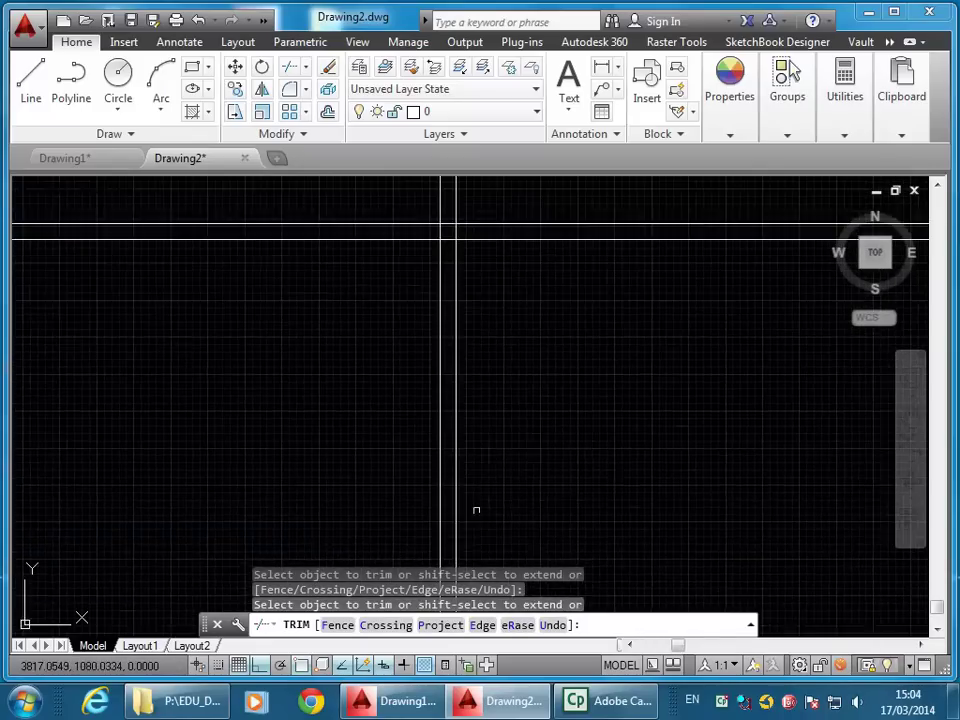
{"action": "middle_click_drag", "start_coordinate": [456, 373], "coordinate": [437, 428]}
{"action": "scroll", "coordinate": [420, 450], "scroll_direction": "down", "scroll_amount": 2}
{"action": "scroll", "coordinate": [448, 461], "scroll_direction": "down", "scroll_amount": 3}
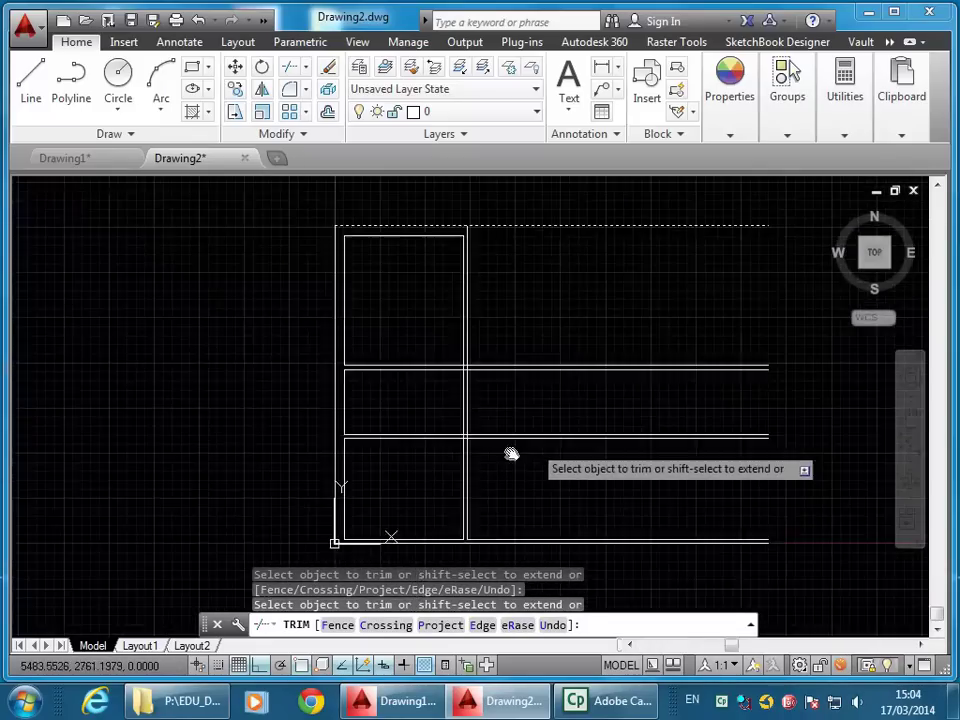
Trim both intermediate horizontal pairs back to the interior wall's left line and open that line between each pair
{"action": "left_click", "coordinate": [731, 350]}
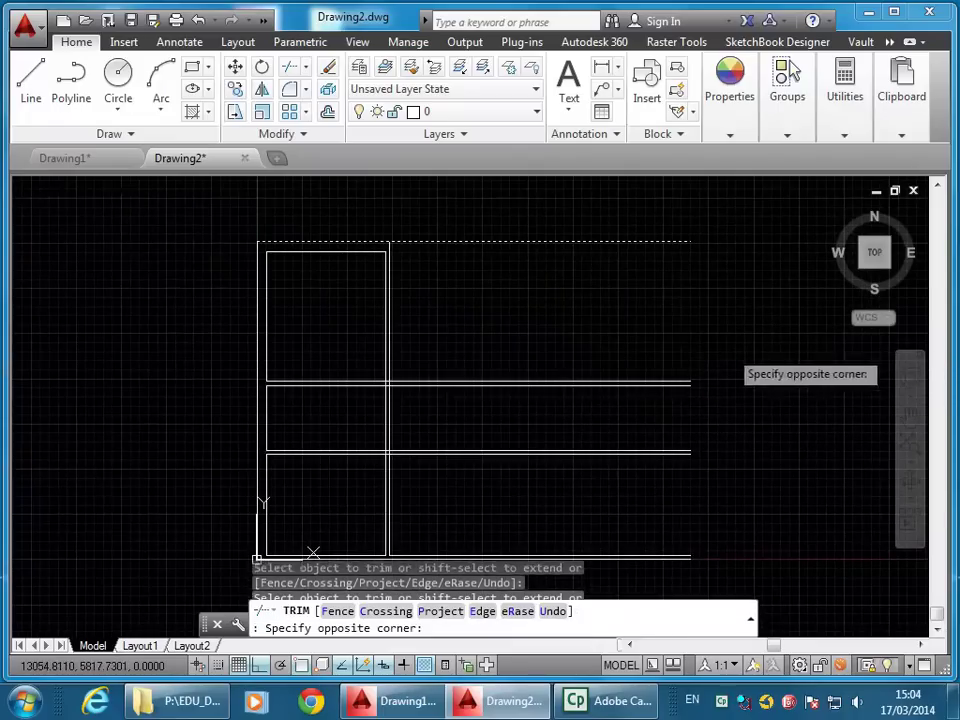
{"action": "left_click", "coordinate": [622, 492]}
{"action": "scroll", "coordinate": [380, 430], "scroll_direction": "up", "scroll_amount": 6}
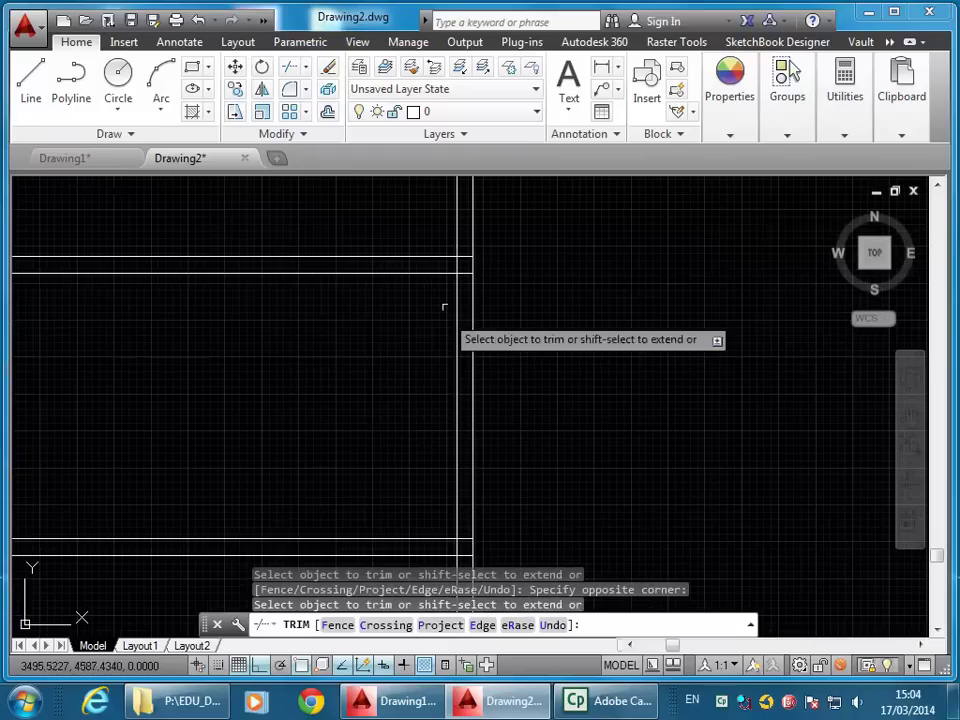
{"action": "middle_click_drag", "start_coordinate": [467, 477], "coordinate": [364, 461]}
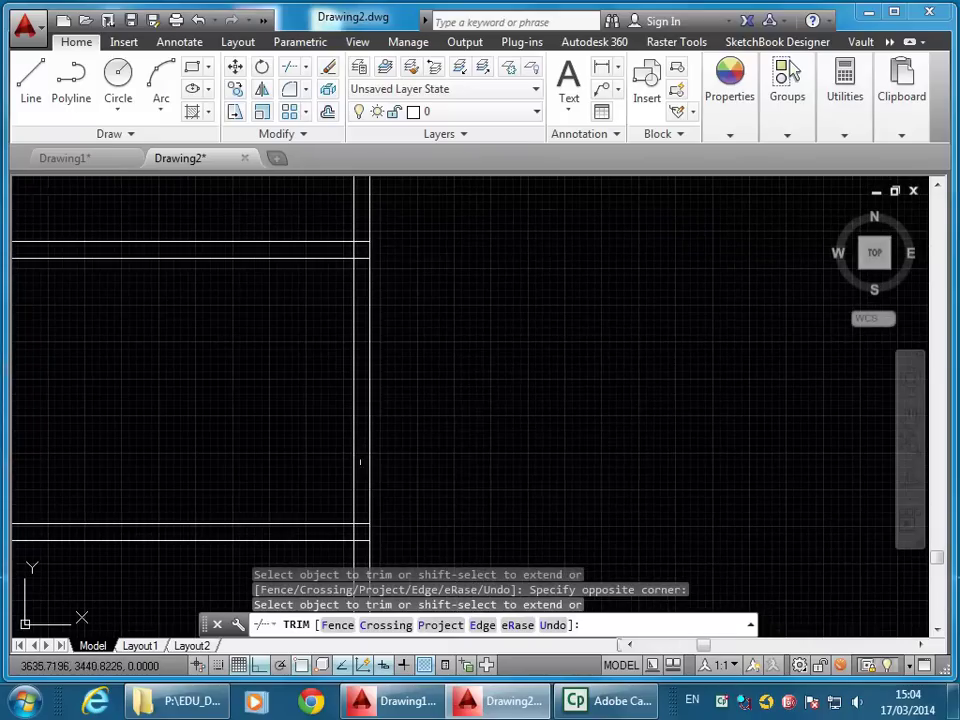
{"action": "left_click", "coordinate": [368, 232]}
{"action": "left_click", "coordinate": [362, 550]}
{"action": "left_click", "coordinate": [357, 248]}
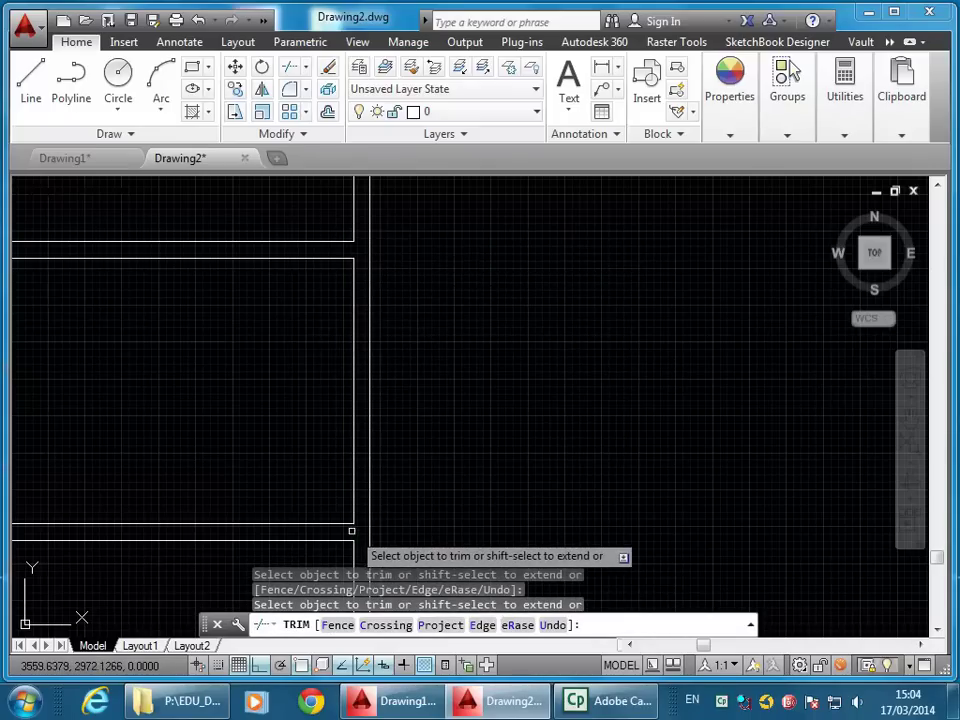
{"action": "scroll", "coordinate": [351, 531], "scroll_direction": "down", "scroll_amount": 2}
{"action": "mouse_move", "coordinate": [280, 411]}
{"action": "middle_mouse_down"}
{"action": "mouse_move", "coordinate": [407, 347]}
{"action": "mouse_move", "coordinate": [377, 409]}
{"action": "mouse_move", "coordinate": [340, 395]}
{"action": "middle_mouse_up"}
{"action": "scroll", "coordinate": [405, 350], "scroll_direction": "down", "scroll_amount": 2}
{"action": "scroll", "coordinate": [369, 399], "scroll_direction": "down", "scroll_amount": 2}
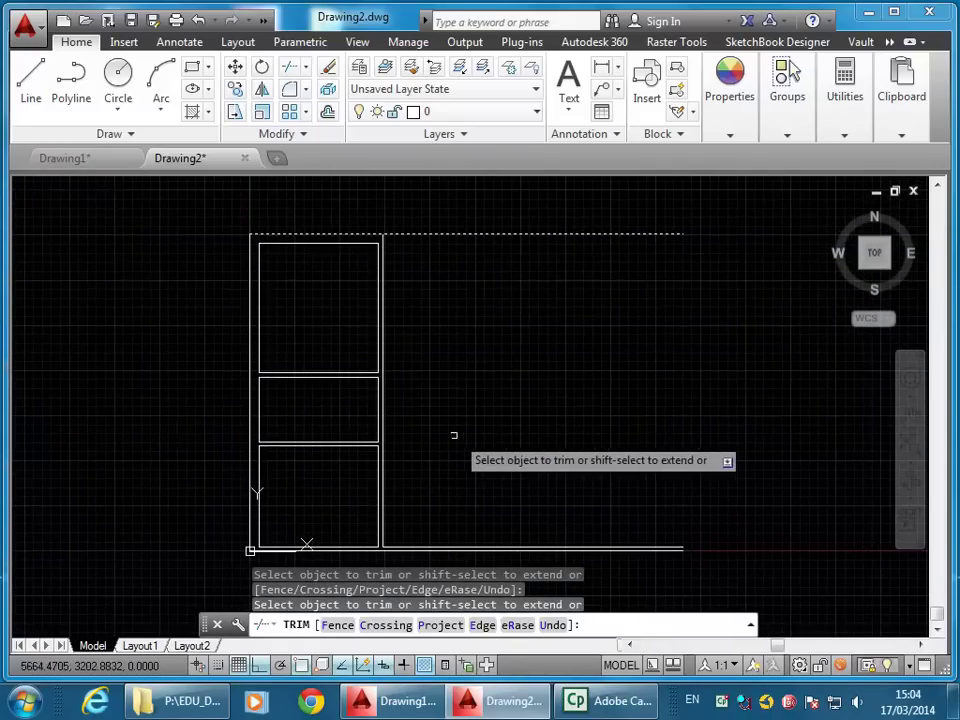
{"action": "key", "text": "Escape"}
Offset the bottom wall's inner line, on the stretch right of the interior wall, 5600 upward
{"action": "left_click", "coordinate": [328, 111]}
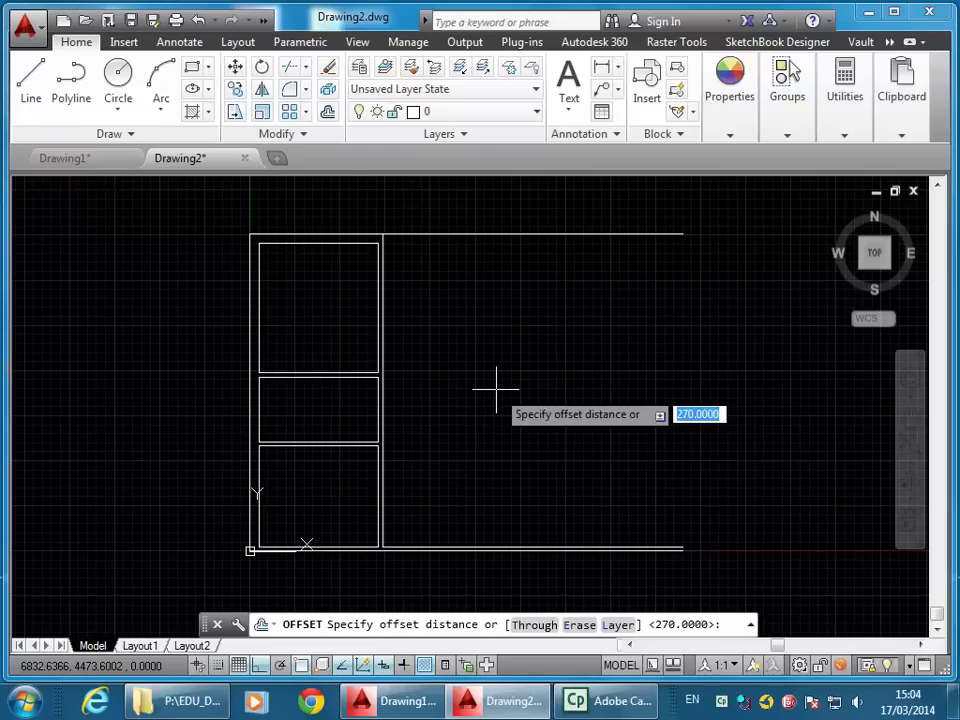
{"action": "type", "text": "5600"}
{"action": "key", "text": "Return"}
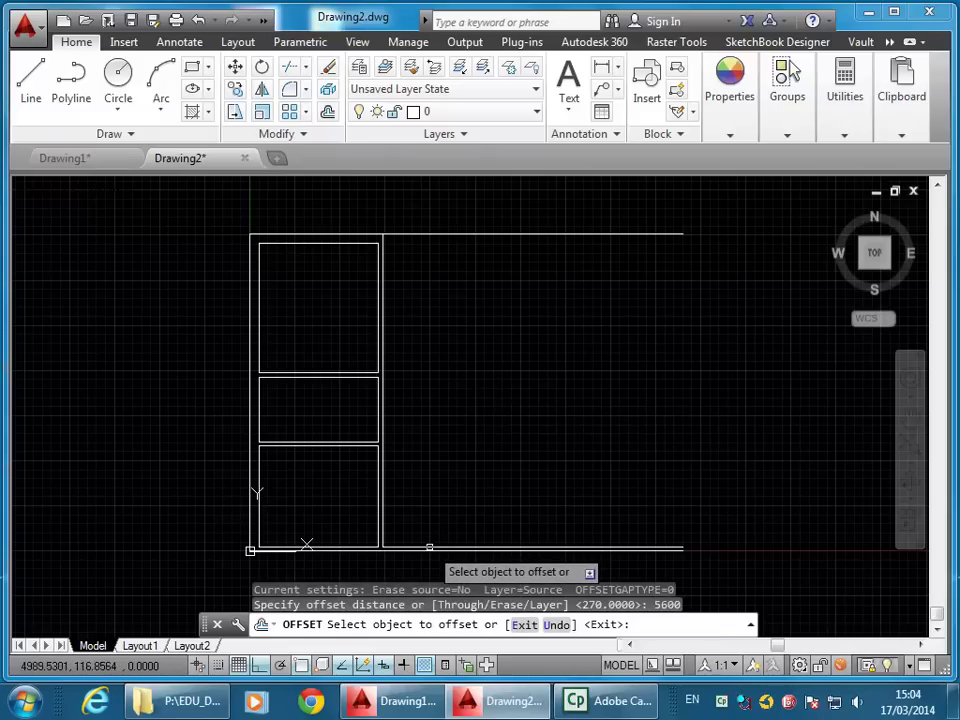
{"action": "left_click", "coordinate": [429, 547]}
{"action": "left_click", "coordinate": [438, 294]}
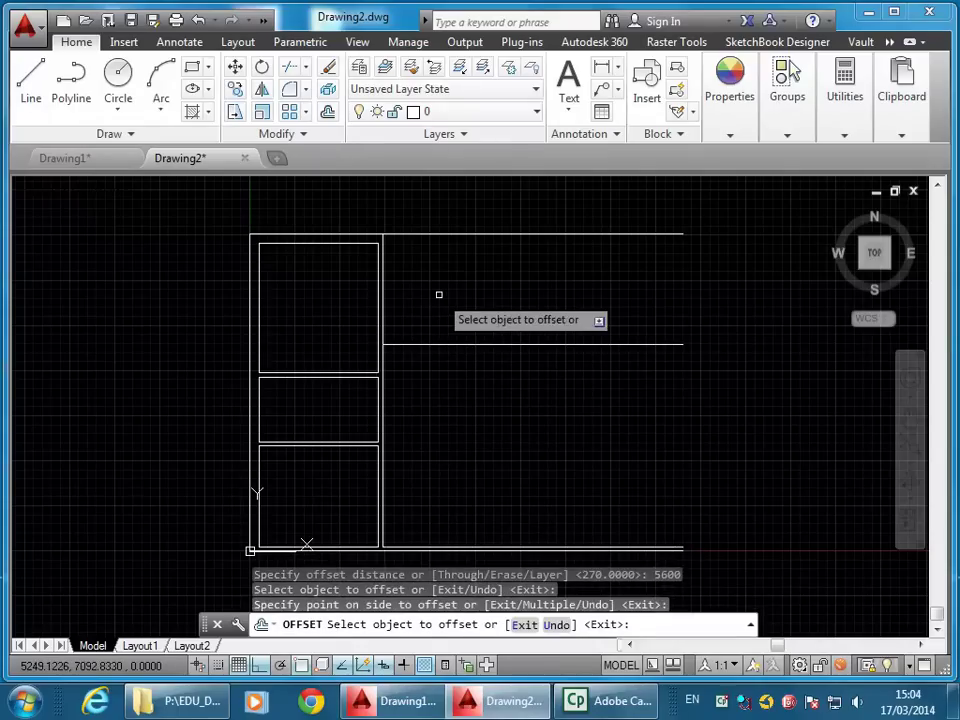
{"action": "key", "text": "Return"}
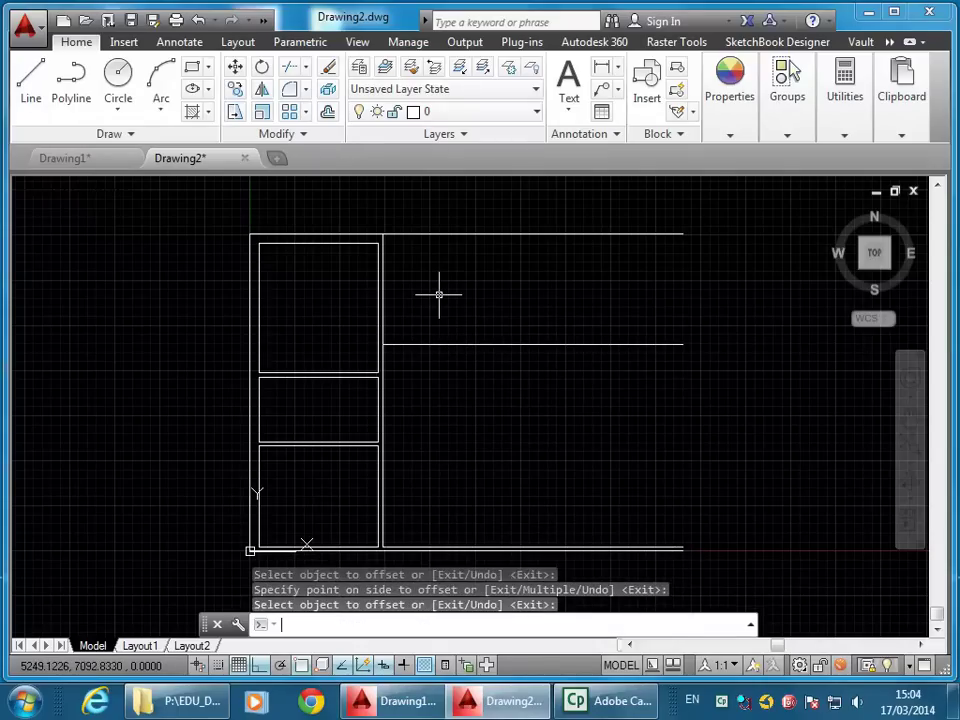
Offset the new horizontal line right of the interior wall 270 upward to form the wall thickness
{"action": "key", "text": "Return"}
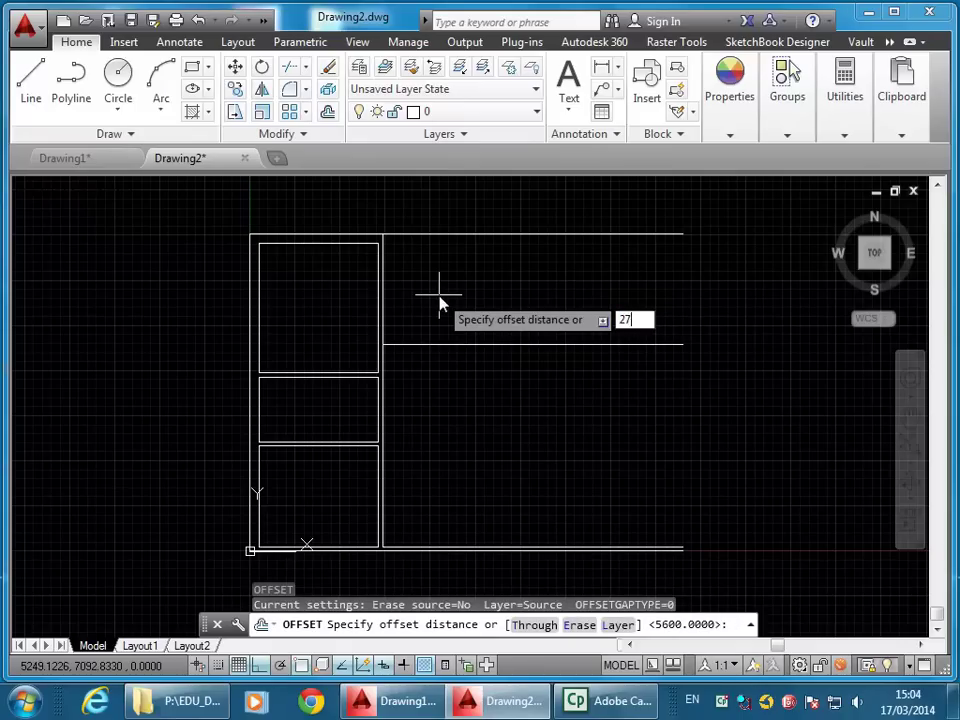
{"action": "type", "text": "270"}
{"action": "key", "text": "Return"}
{"action": "left_click", "coordinate": [426, 341]}
{"action": "left_click", "coordinate": [410, 266]}
Offset the left line of the interior vertical pair, along the upper room, 270 to the right
{"action": "scroll", "coordinate": [405, 266], "scroll_direction": "up", "scroll_amount": 2}
{"action": "scroll", "coordinate": [355, 312], "scroll_direction": "up", "scroll_amount": 2}
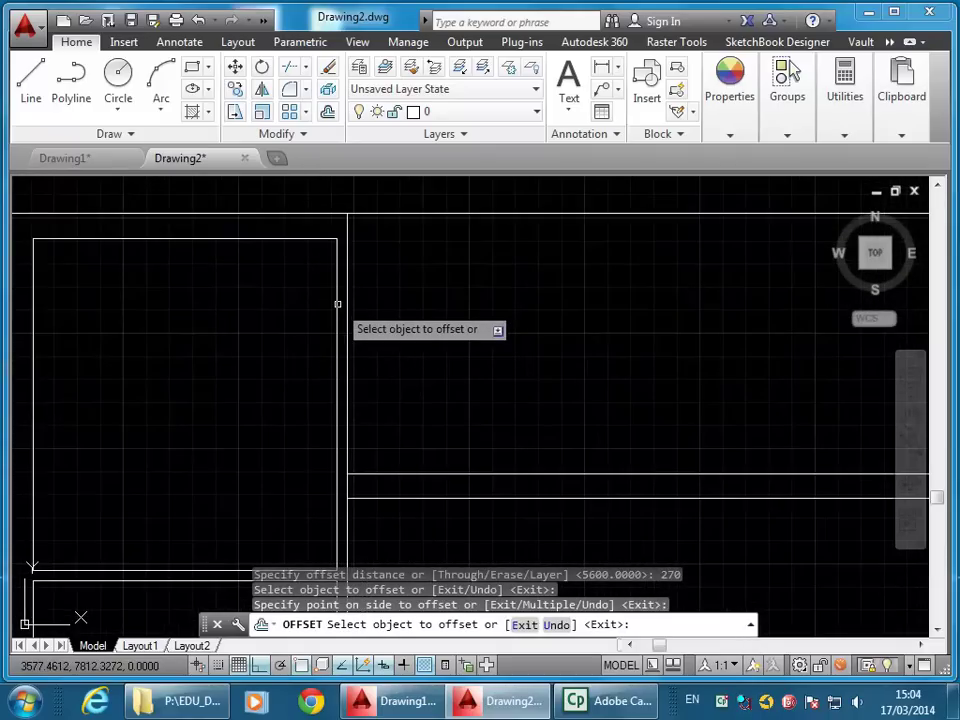
{"action": "left_click", "coordinate": [336, 304]}
{"action": "left_click", "coordinate": [471, 299]}
{"action": "key", "text": "Return"}
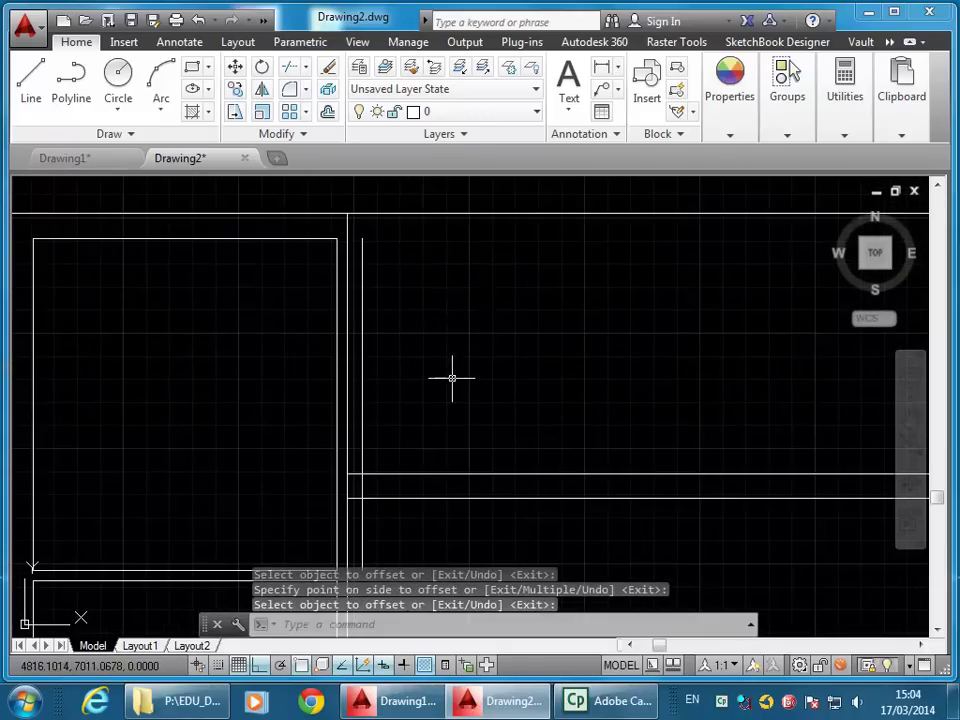
Fillet the interior wall's right vertical line with the lower line of the new horizontal pair, keeping the lower and right portions
{"action": "middle_click_drag", "start_coordinate": [278, 430], "coordinate": [286, 426]}
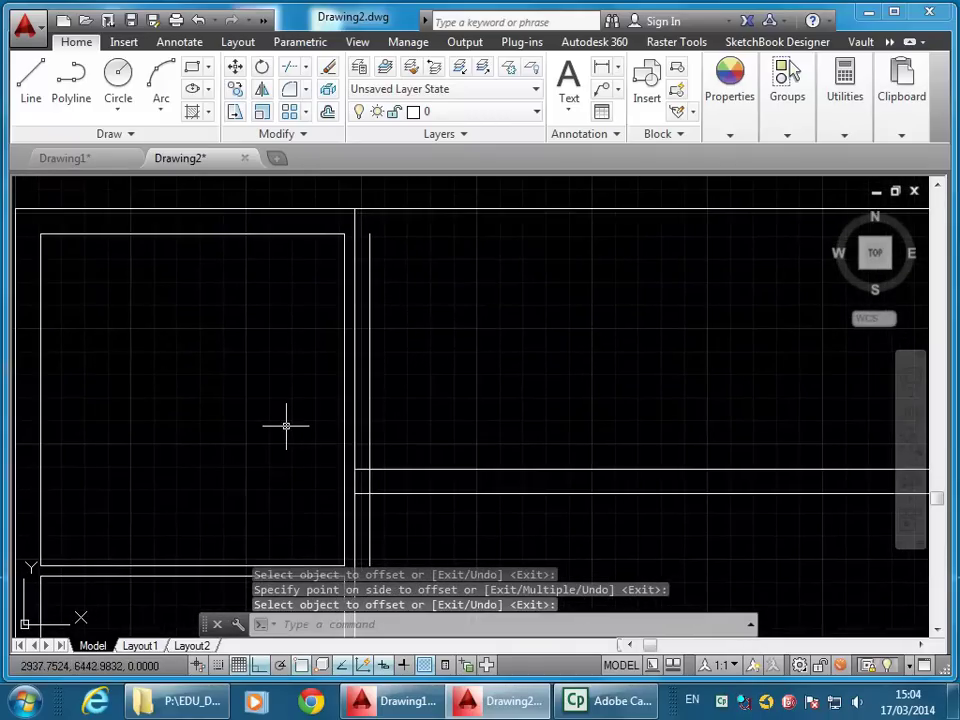
{"action": "left_click", "coordinate": [289, 91]}
{"action": "left_click", "coordinate": [355, 496]}
{"action": "left_click", "coordinate": [355, 494]}
Fillet the topmost line with the newly offset vertical line to form the upper room's outer right corner
{"action": "key", "text": "Return"}
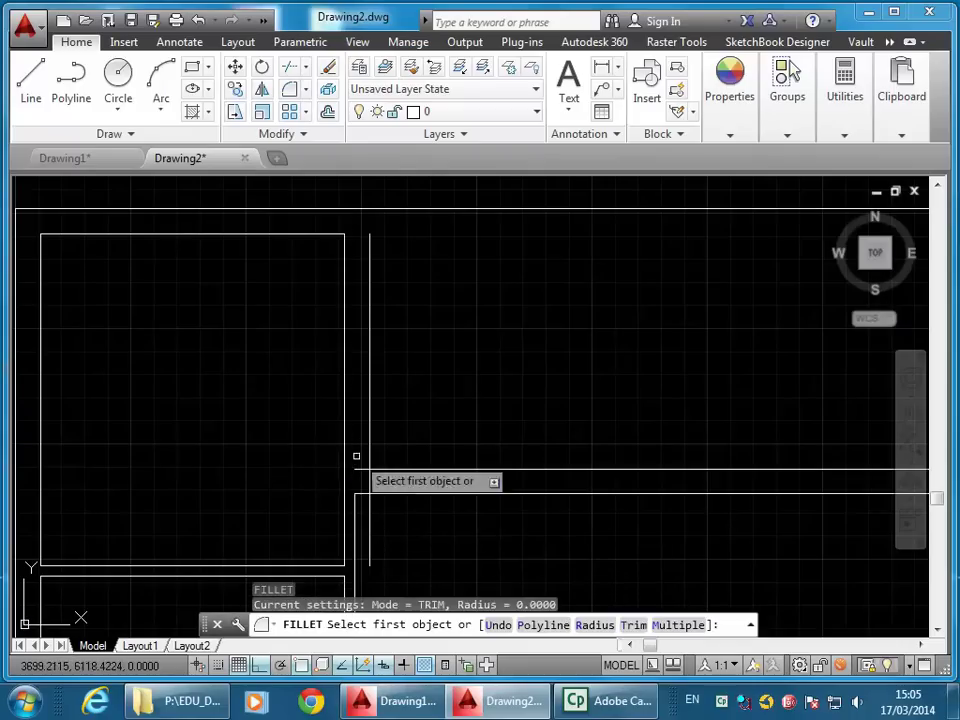
{"action": "left_click", "coordinate": [369, 209]}
{"action": "left_click", "coordinate": [369, 209]}
Fillet the upper room's outer right vertical line with the upper line of the new horizontal pair
{"action": "key", "text": "Return"}
{"action": "left_click", "coordinate": [371, 448]}
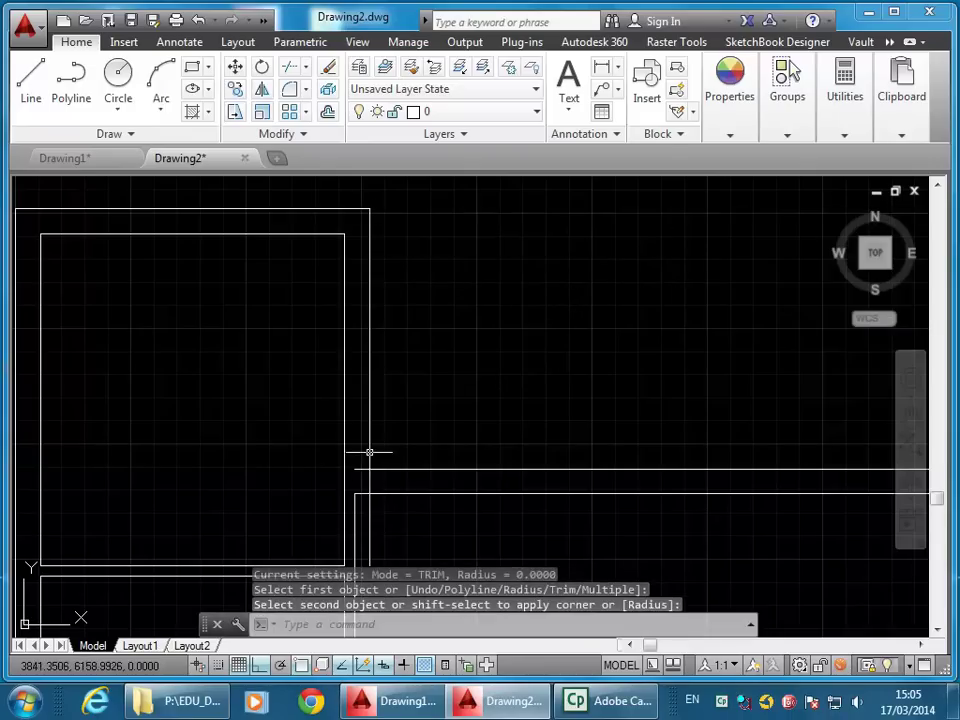
{"action": "left_click", "coordinate": [370, 468]}
{"action": "scroll", "coordinate": [390, 461], "scroll_direction": "down", "scroll_amount": 5}
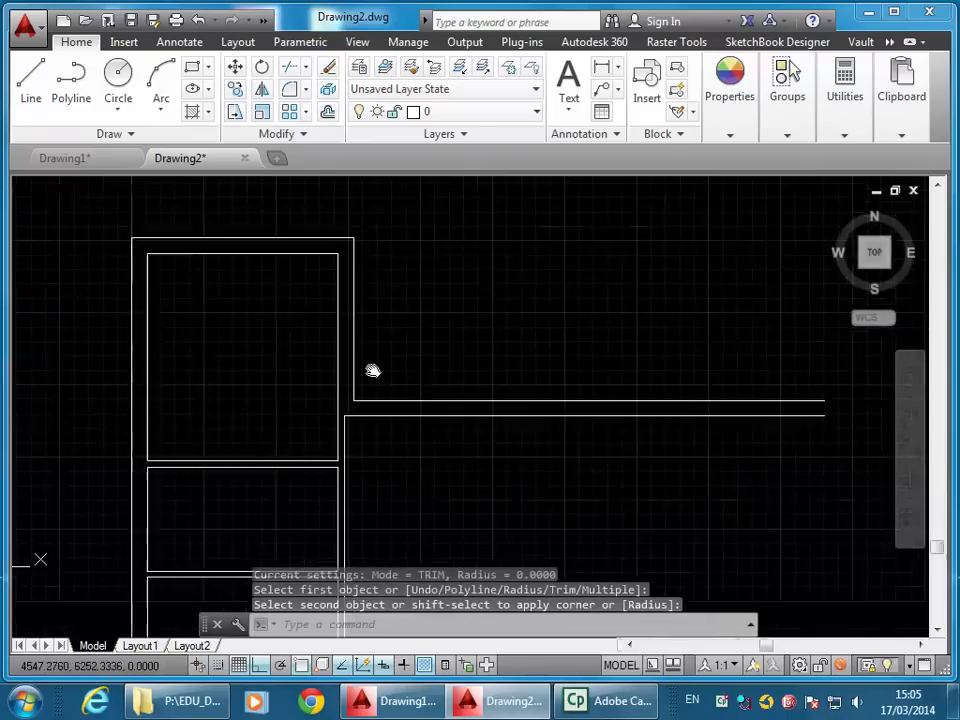
Offset the right vertical line of the interior wall beside the stacked rooms 3000 to the right
{"action": "middle_click_drag", "start_coordinate": [370, 361], "coordinate": [339, 362]}
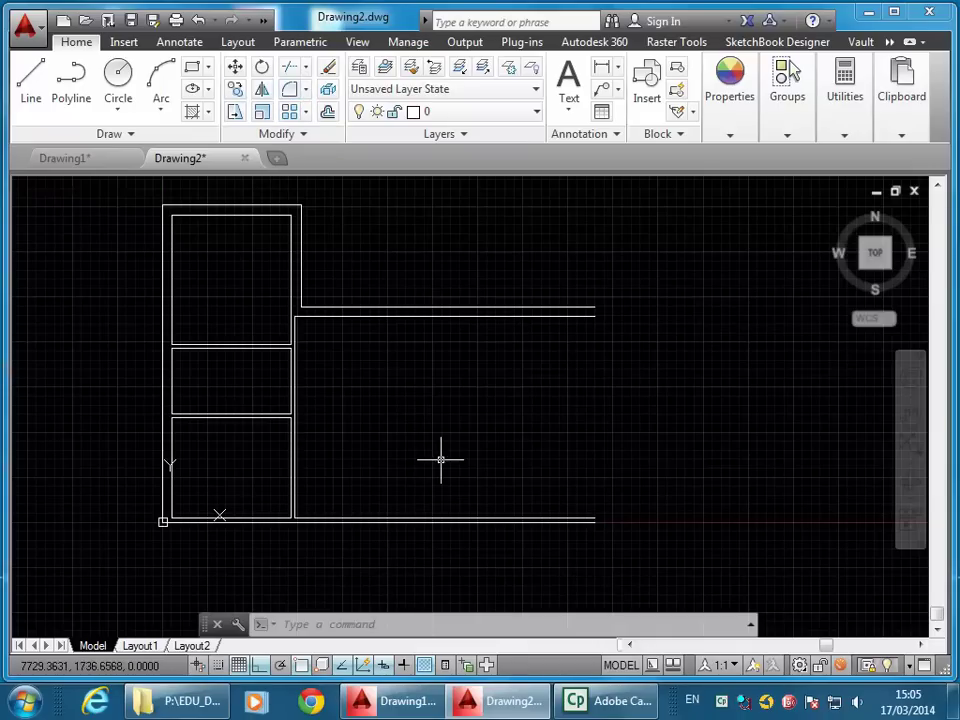
{"action": "key", "text": "Return"}
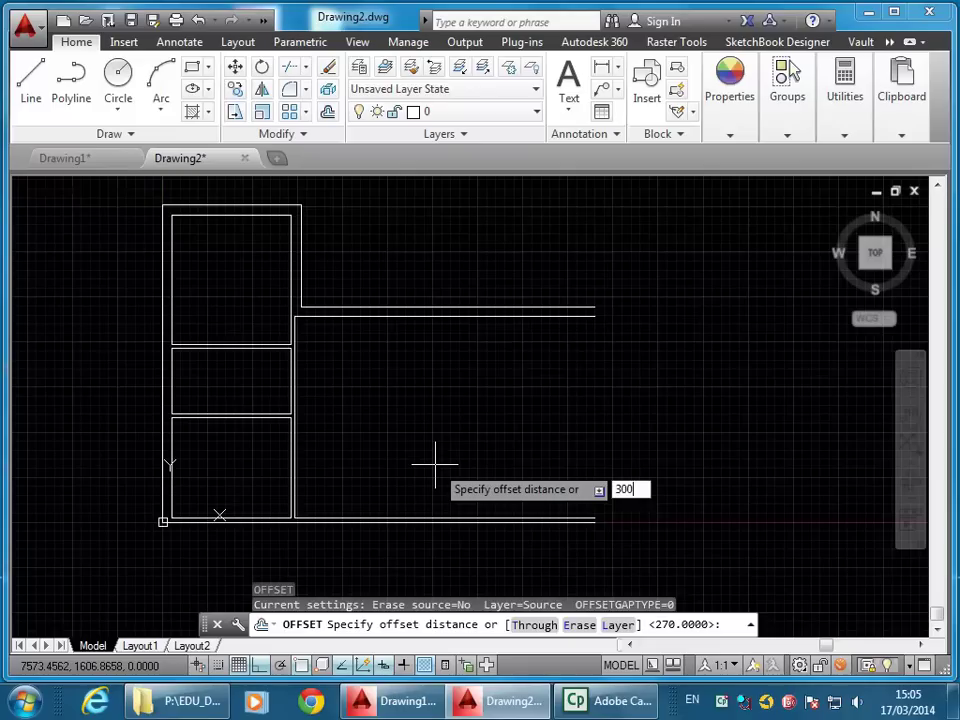
{"action": "key", "text": "Return"}
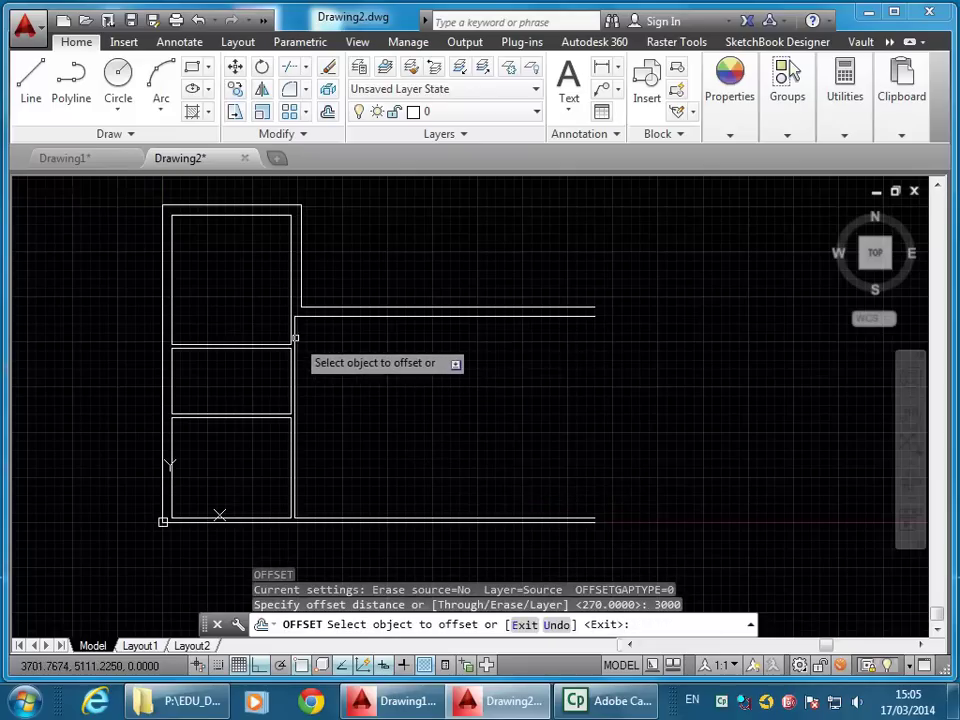
{"action": "left_click", "coordinate": [294, 336]}
{"action": "left_click", "coordinate": [380, 344]}
{"action": "key", "text": "Return"}
Offset the new vertical line 110 to the right to give the partition its thickness
{"action": "key", "text": "Return"}
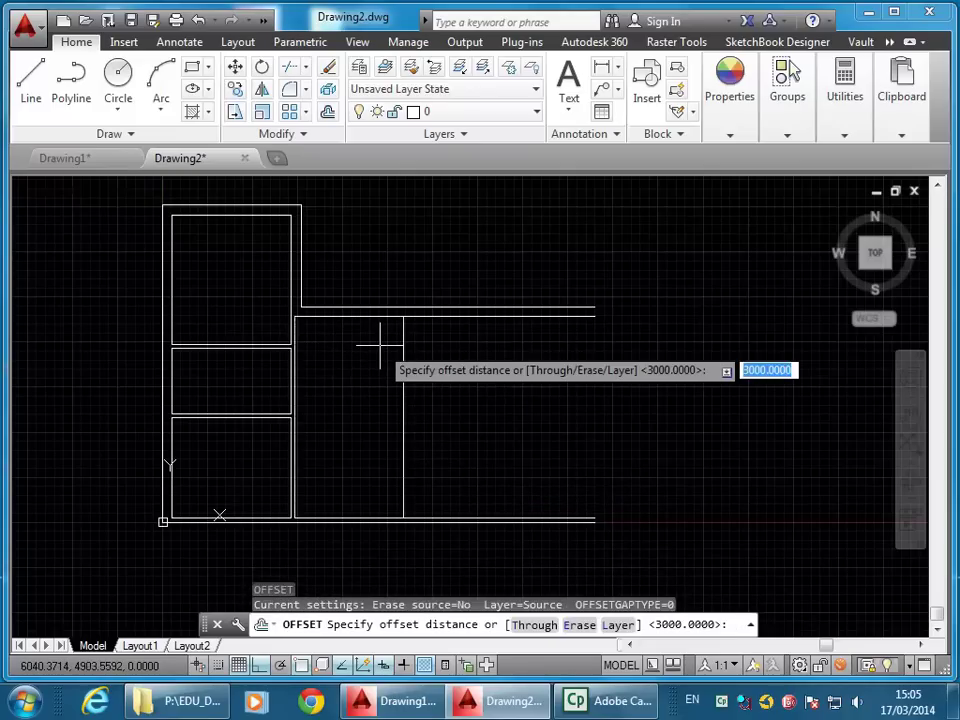
{"action": "type", "text": "110"}
{"action": "key", "text": "Return"}
{"action": "left_click", "coordinate": [404, 349]}
{"action": "left_click", "coordinate": [445, 350]}
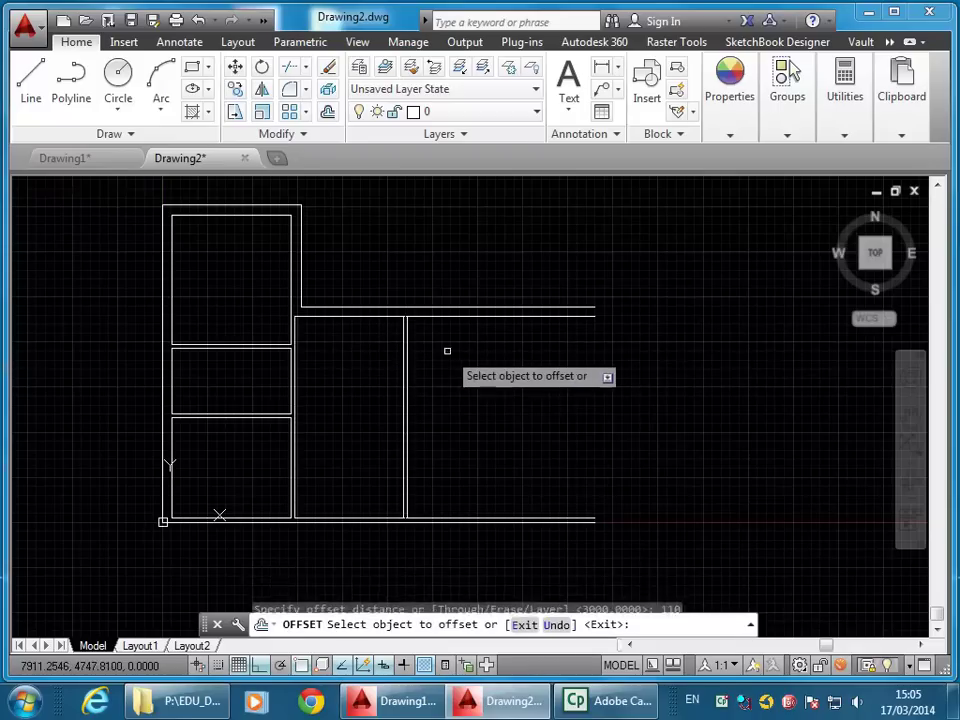
{"action": "key", "text": "Return"}
Offset the right line of the new partition 1800 to the right
{"action": "key", "text": "Return"}
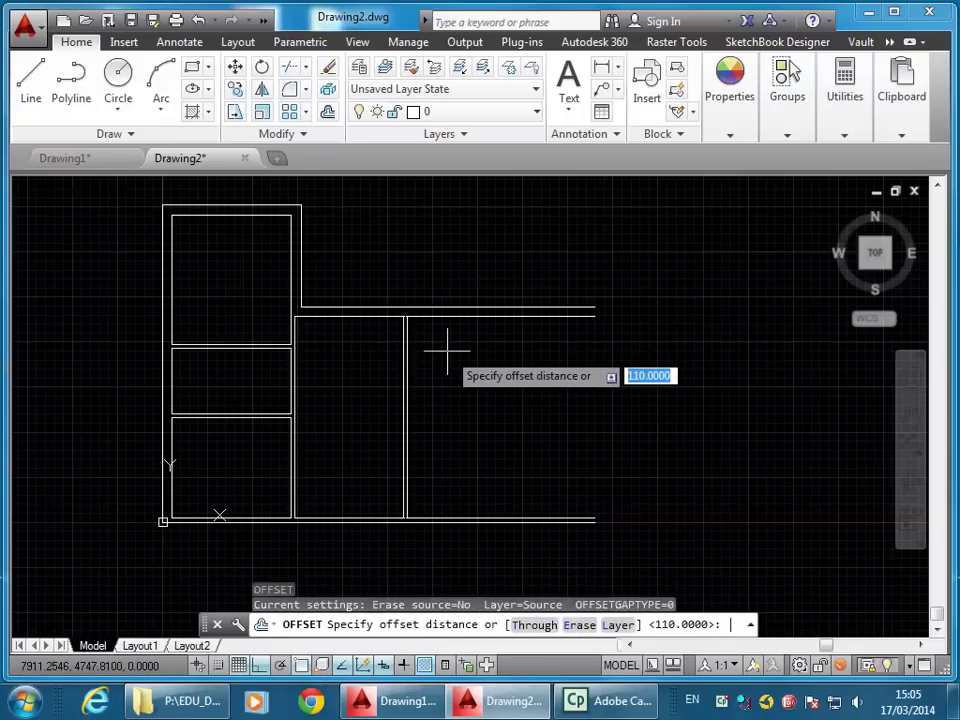
{"action": "type", "text": "1800"}
{"action": "key", "text": "Return"}
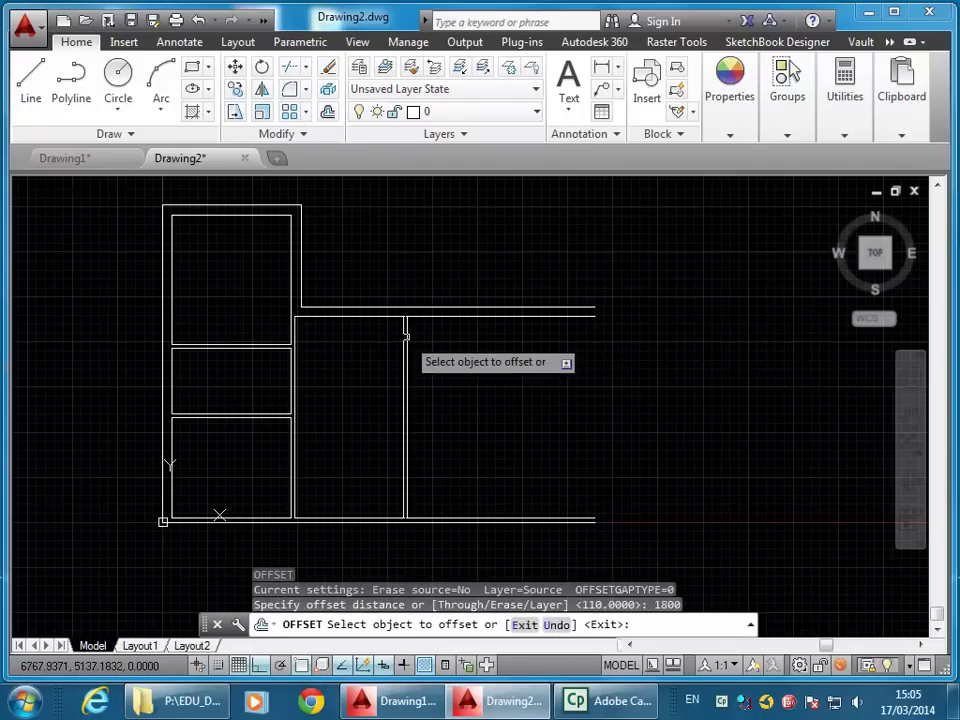
{"action": "left_click", "coordinate": [409, 337]}
{"action": "left_click", "coordinate": [516, 343]}
{"action": "key", "text": "Return"}
Offset the rightmost vertical line 110 to the right to form the outer right wall
{"action": "key", "text": "Return"}
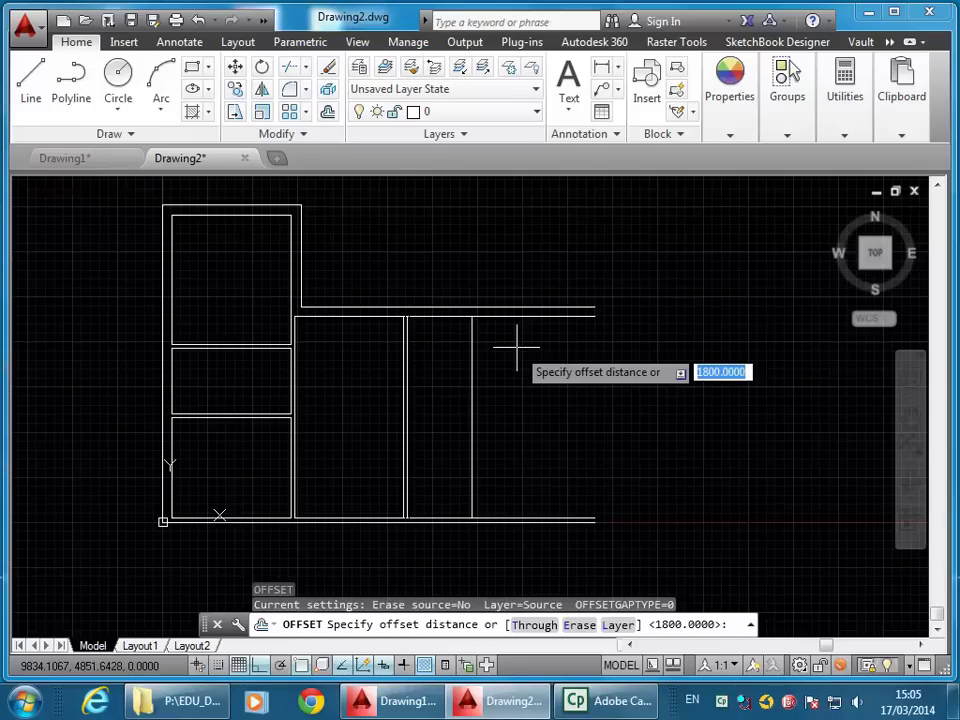
{"action": "key", "text": "Return"}
{"action": "left_click", "coordinate": [475, 346]}
{"action": "left_click", "coordinate": [521, 344]}
{"action": "key", "text": "Return"}
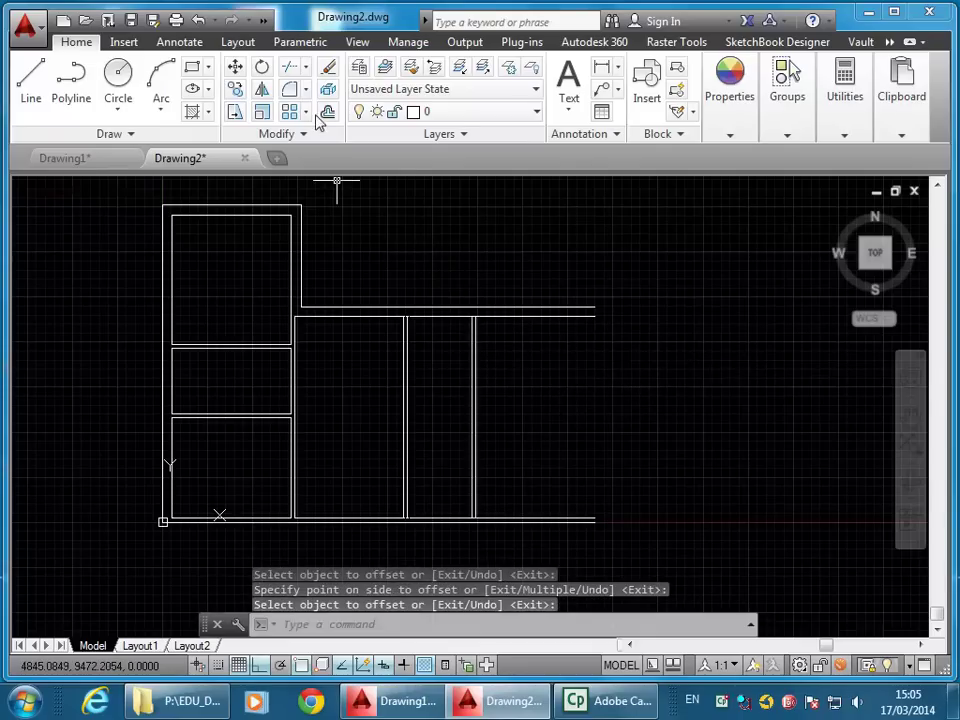
Fillet the lower line of the long upper horizontal pair with the outer right wall's inner line, keeping the left and lower portions
{"action": "left_click", "coordinate": [290, 92]}
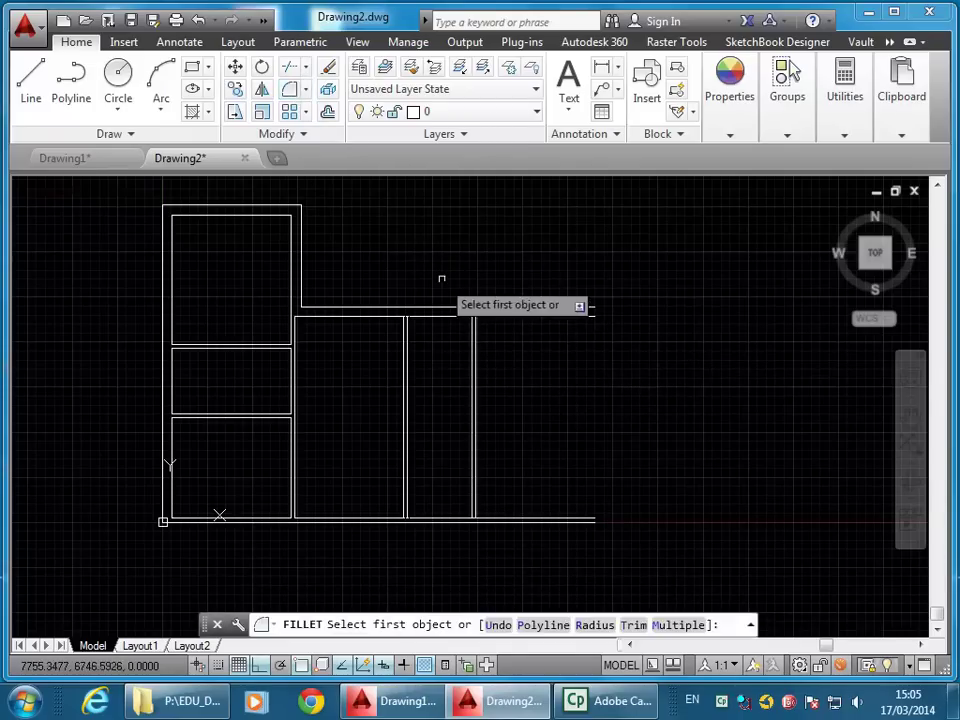
{"action": "scroll", "coordinate": [450, 300], "scroll_direction": "up", "scroll_amount": 2}
{"action": "left_click", "coordinate": [469, 338]}
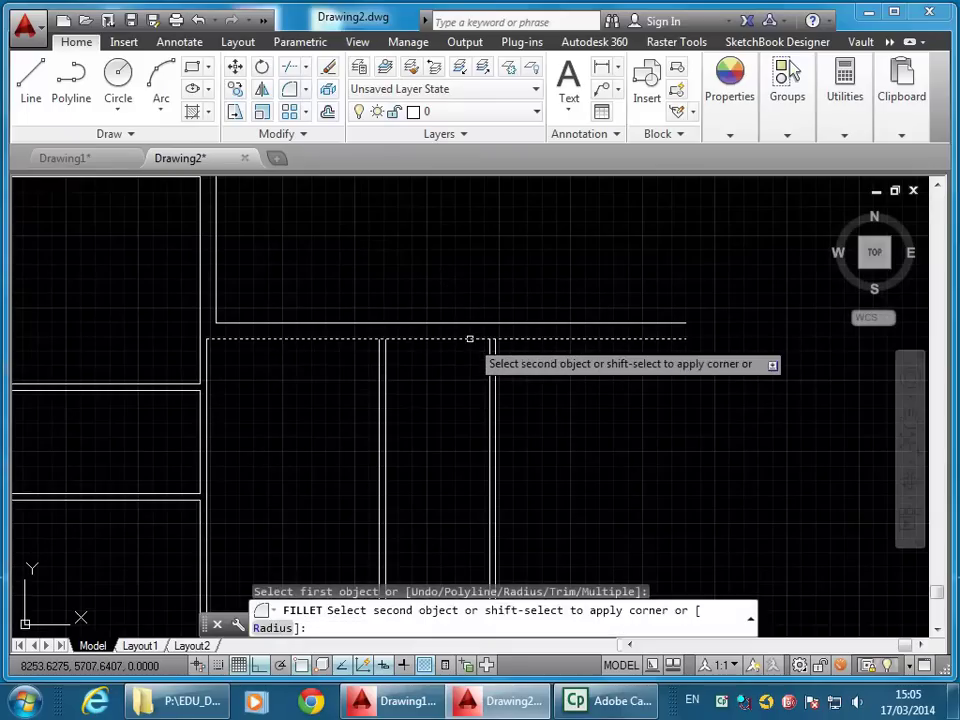
{"action": "left_click", "coordinate": [489, 352]}
Fillet the upper line of the same horizontal pair with the outer right wall's outer line to close the outside corner
{"action": "key", "text": "Return"}
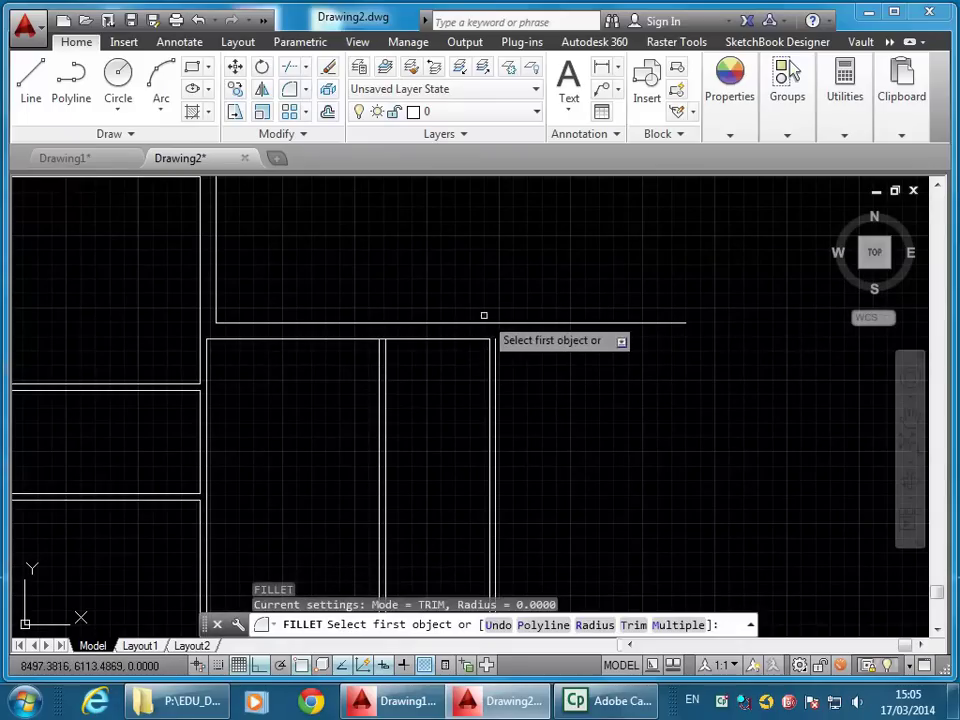
{"action": "left_click", "coordinate": [476, 322]}
{"action": "left_click", "coordinate": [497, 353]}
{"action": "scroll", "coordinate": [450, 338], "scroll_direction": "down", "scroll_amount": 3}
{"action": "scroll", "coordinate": [465, 410], "scroll_direction": "up", "scroll_amount": 3}
{"action": "scroll", "coordinate": [462, 425], "scroll_direction": "down", "scroll_amount": 2}
{"action": "scroll", "coordinate": [441, 366], "scroll_direction": "up", "scroll_amount": 2}
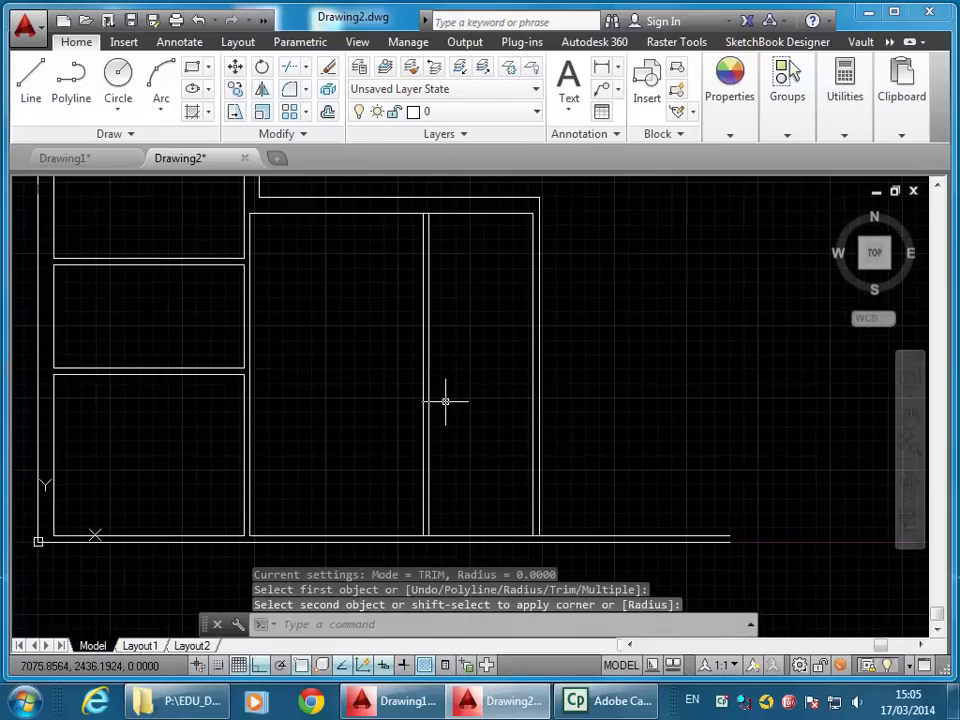
{"action": "middle_click_drag", "start_coordinate": [441, 322], "coordinate": [432, 411]}
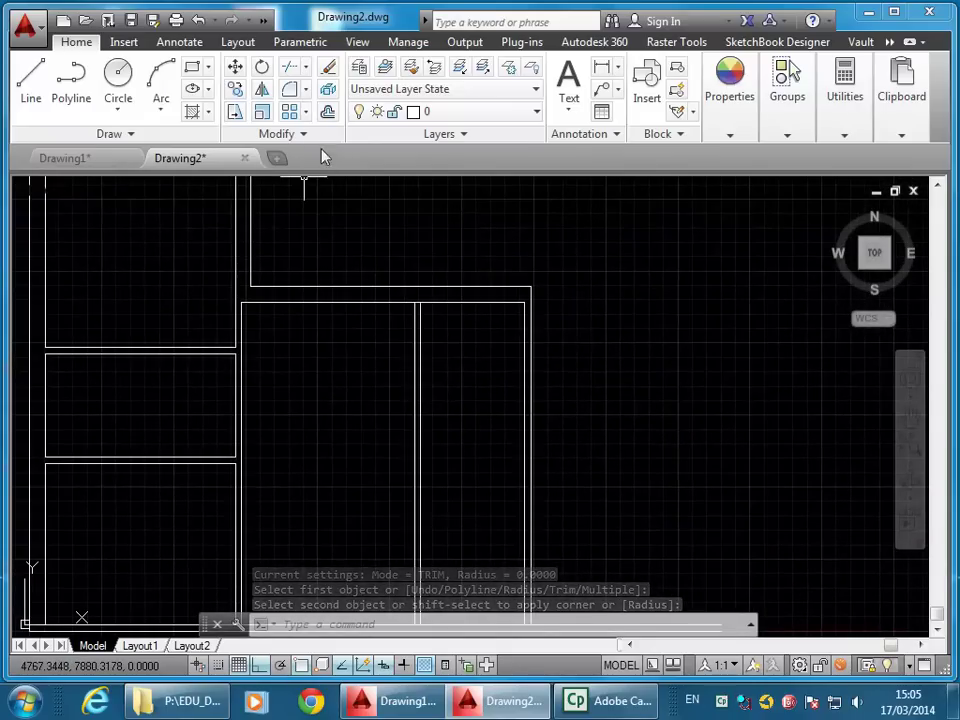
Trim the upper wall's inner line between the partition's two vertical lines, using all objects as cutting edges
{"action": "left_click", "coordinate": [289, 66]}
{"action": "scroll", "coordinate": [414, 304], "scroll_direction": "up", "scroll_amount": 2}
{"action": "scroll", "coordinate": [414, 304], "scroll_direction": "up", "scroll_amount": 2}
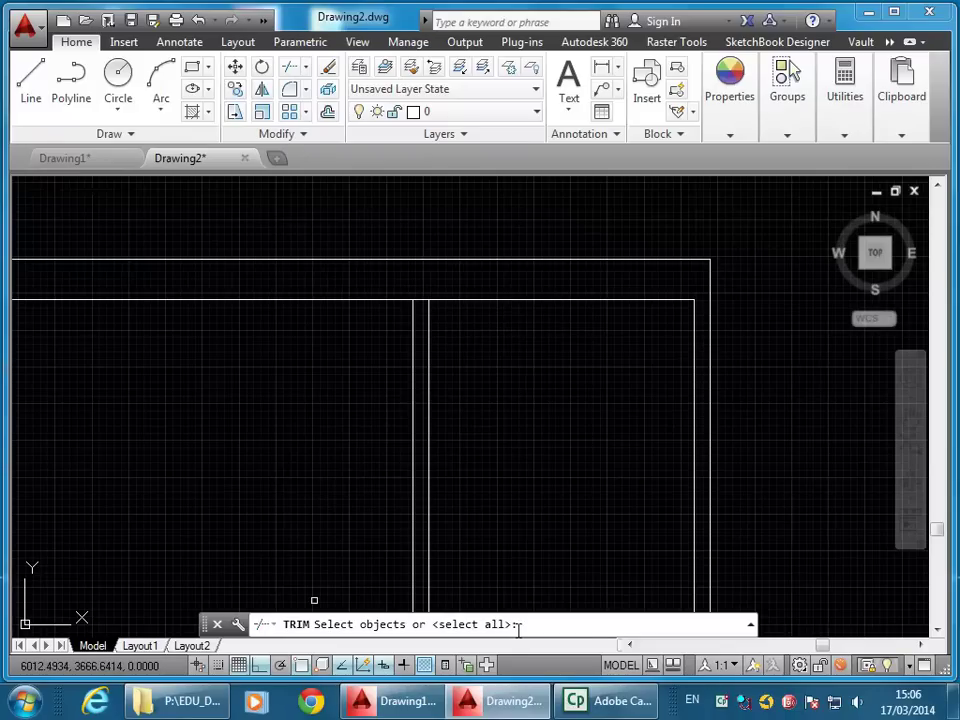
{"action": "key", "text": "Return"}
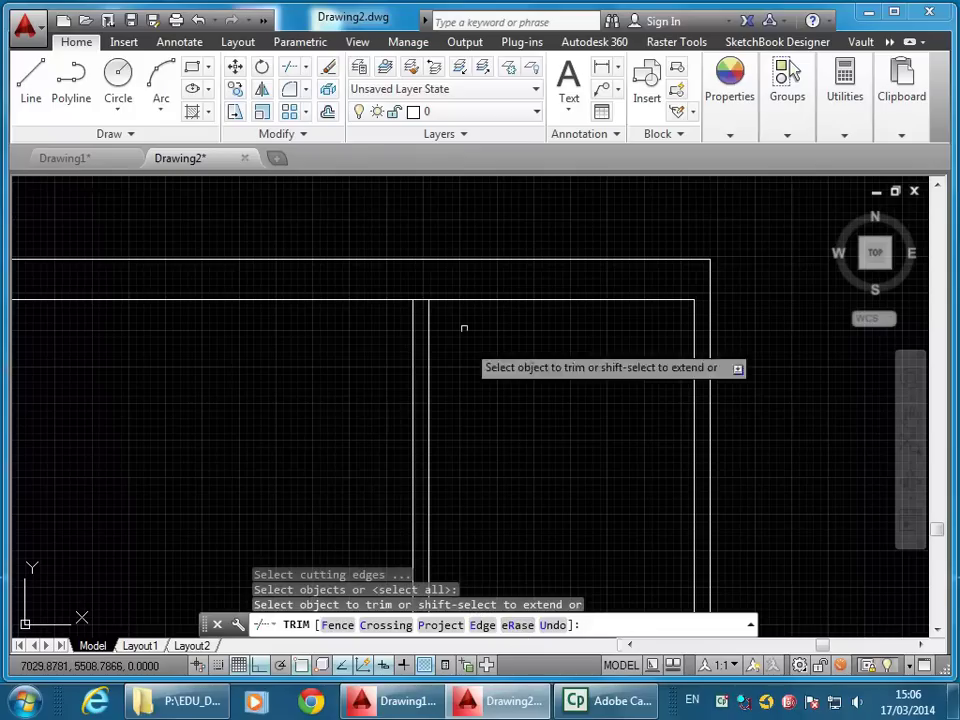
{"action": "left_click", "coordinate": [421, 300]}
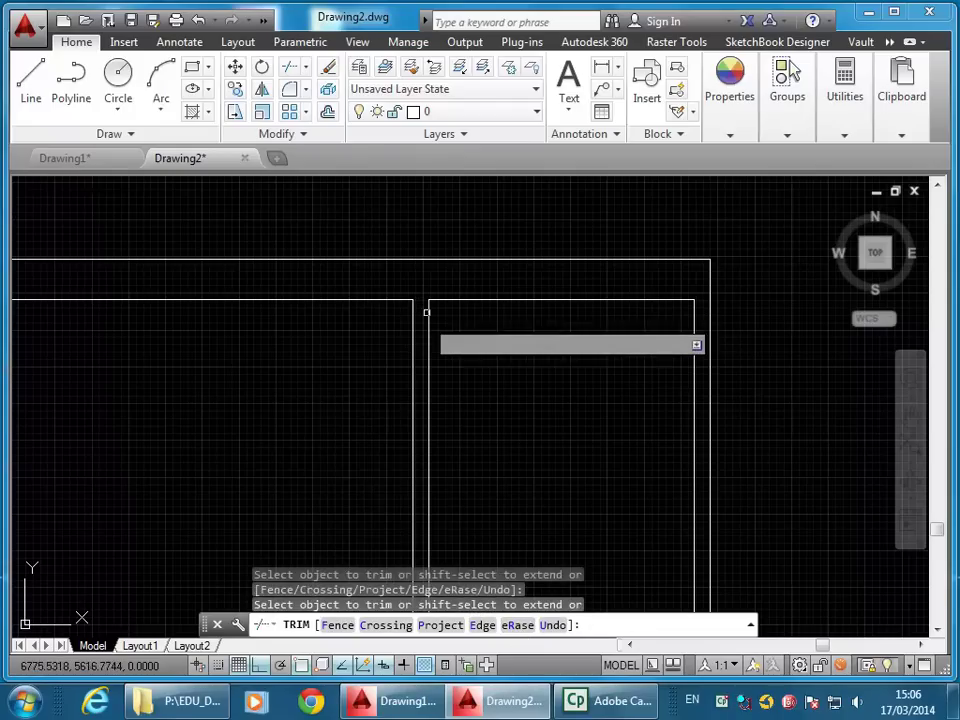
{"action": "scroll", "coordinate": [452, 251], "scroll_direction": "down", "scroll_amount": 3}
{"action": "mouse_move", "coordinate": [395, 343]}
{"action": "middle_mouse_down"}
{"action": "mouse_move", "coordinate": [406, 307]}
{"action": "mouse_move", "coordinate": [409, 347]}
{"action": "middle_mouse_up"}
{"action": "key", "text": "Escape"}
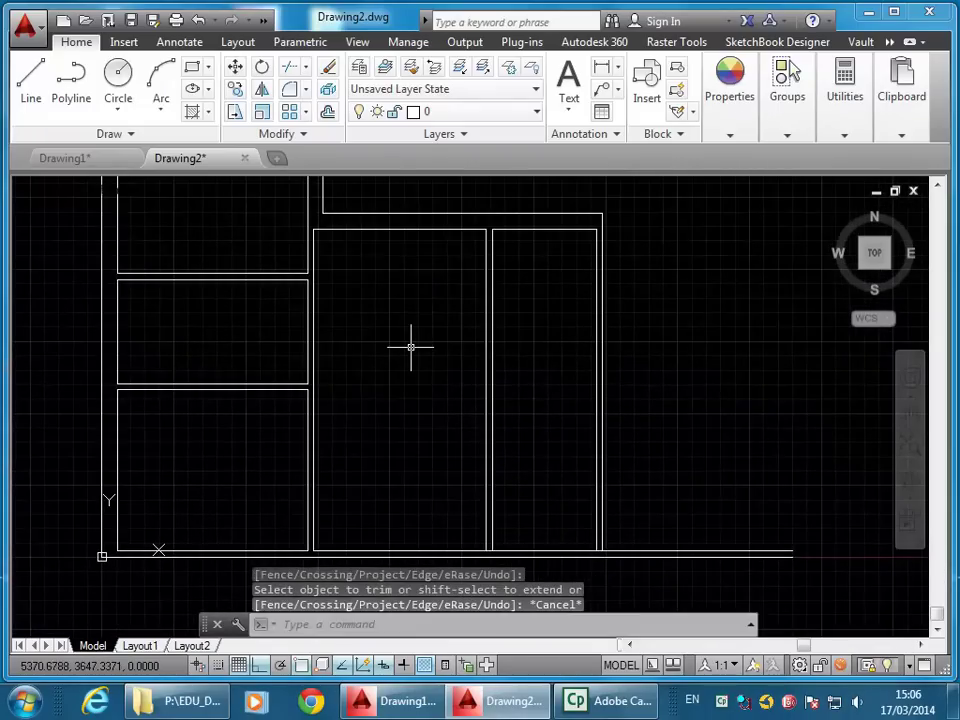
{"action": "left_click", "coordinate": [294, 90]}
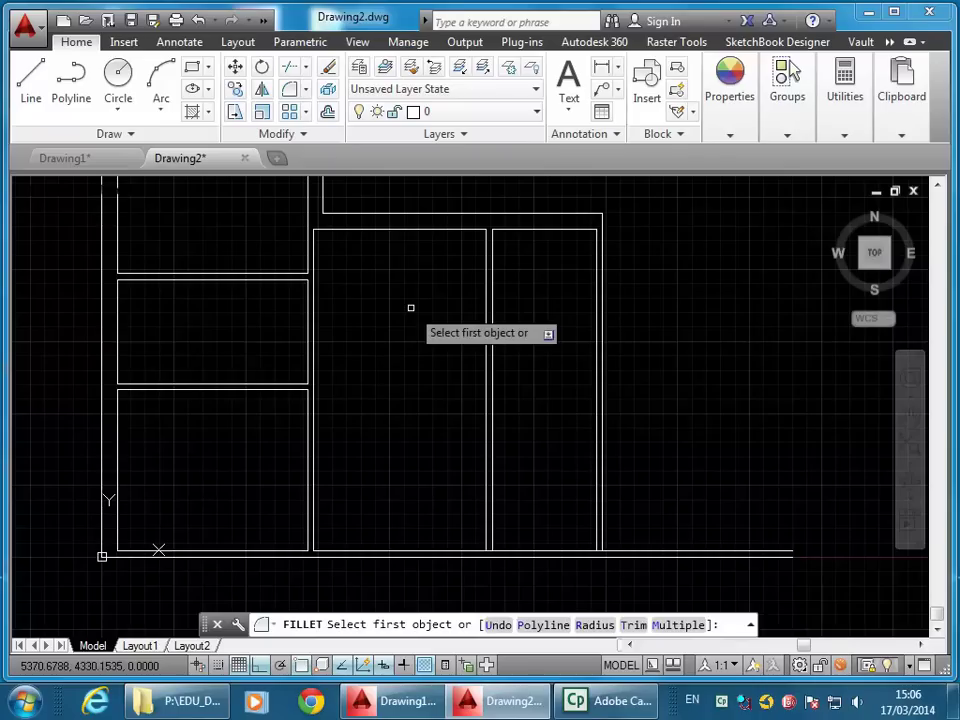
{"action": "key", "text": "Return"}
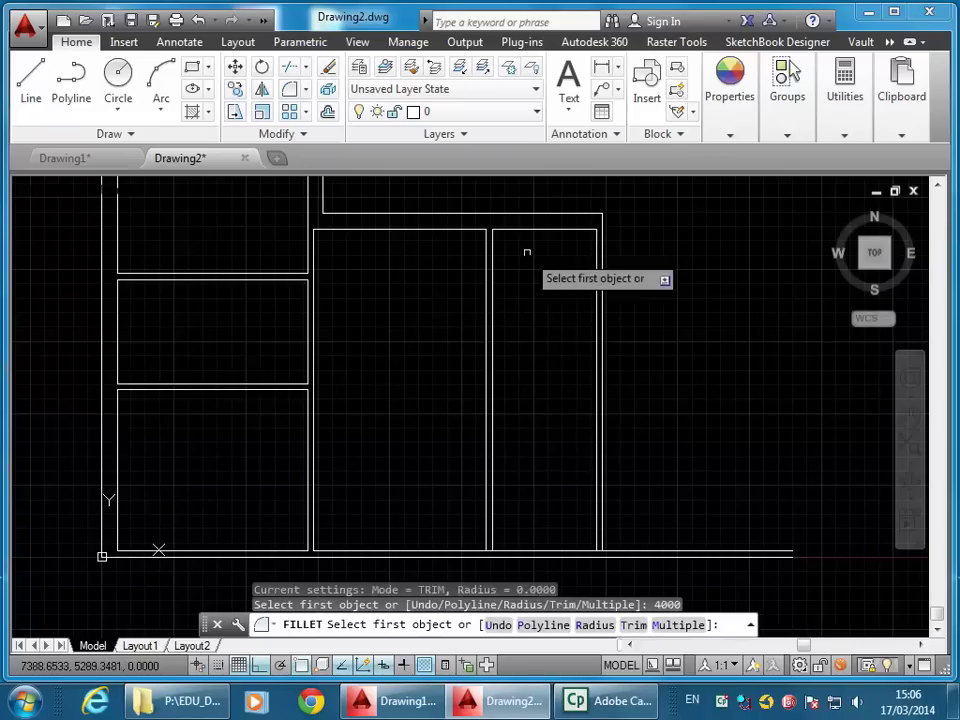
{"action": "left_click", "coordinate": [535, 231]}
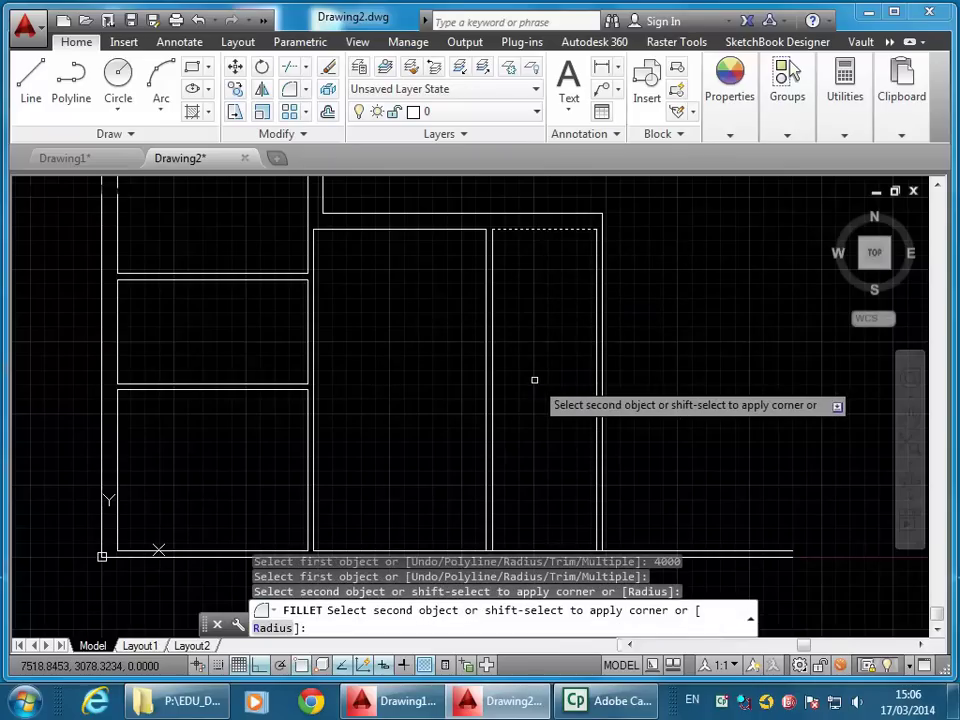
{"action": "key", "text": "Escape"}
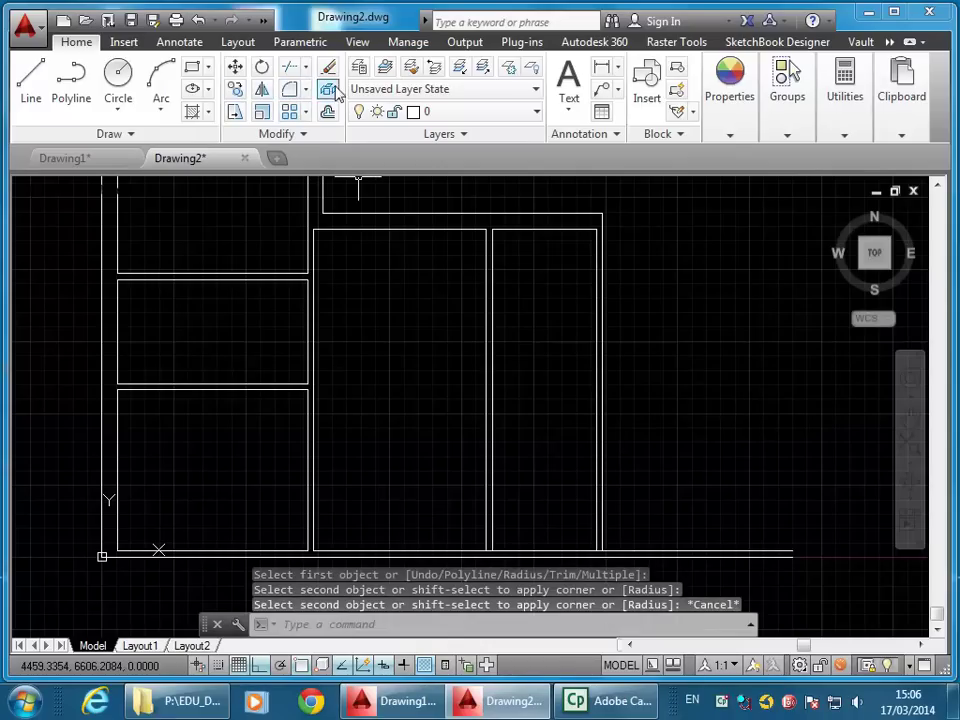
Offset the narrow right-hand room's top inner line 4000 downwards
{"action": "left_click", "coordinate": [329, 112]}
{"action": "type", "text": "40"}
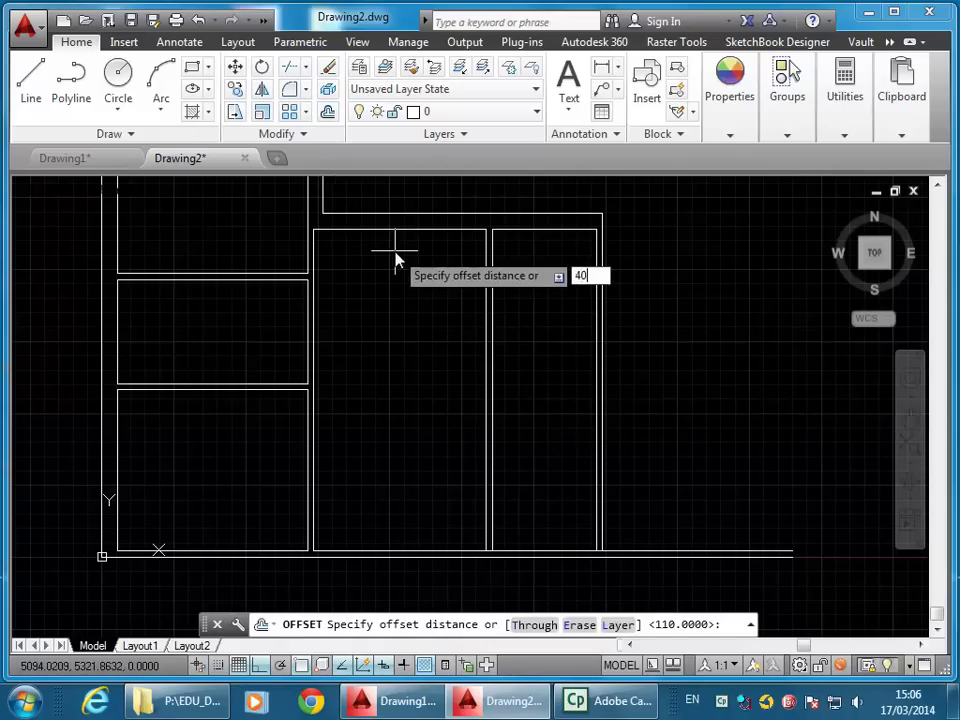
{"action": "type", "text": "00"}
{"action": "key", "text": "Return"}
{"action": "left_click", "coordinate": [497, 229]}
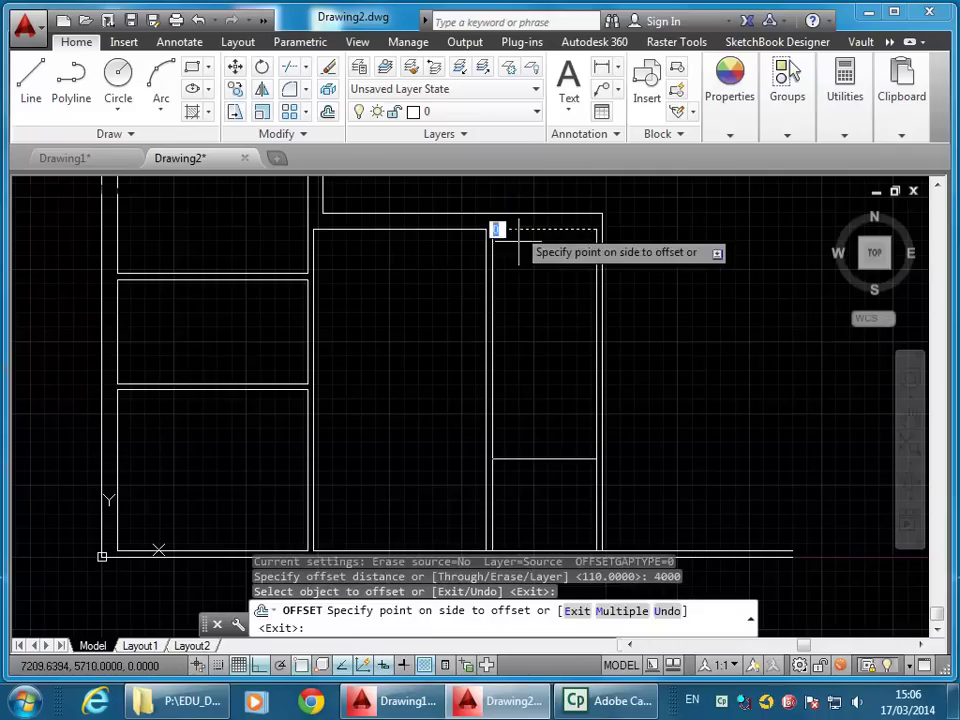
{"action": "left_click", "coordinate": [536, 330]}
{"action": "key", "text": "Return"}
Offset the new horizontal line in the narrow room 110 downwards to form a cross wall
{"action": "key", "text": "Return"}
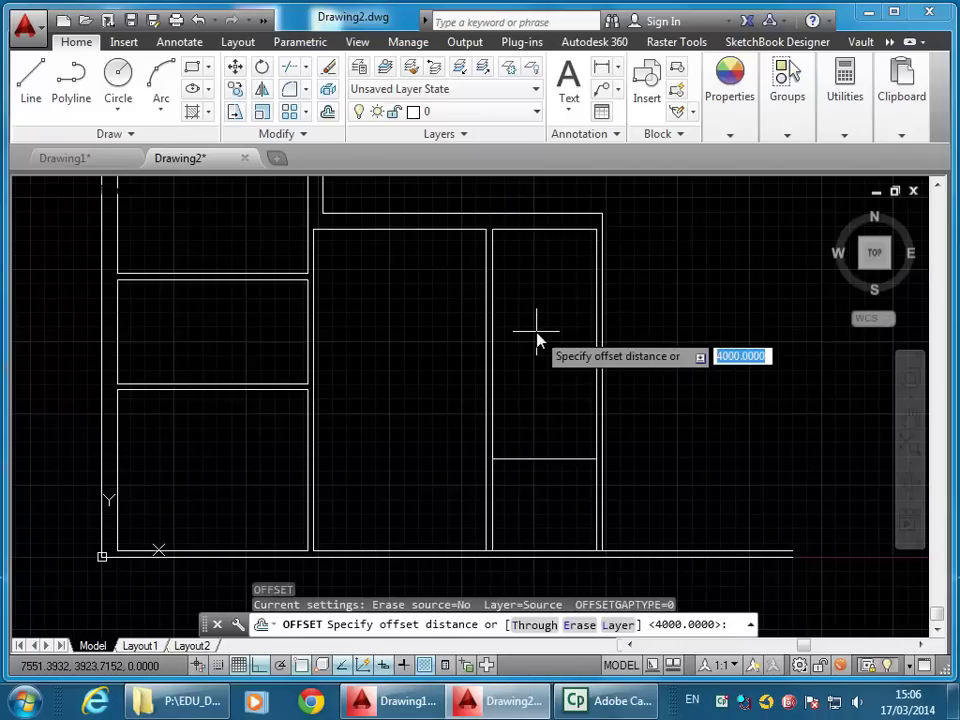
{"action": "type", "text": "110"}
{"action": "key", "text": "Return"}
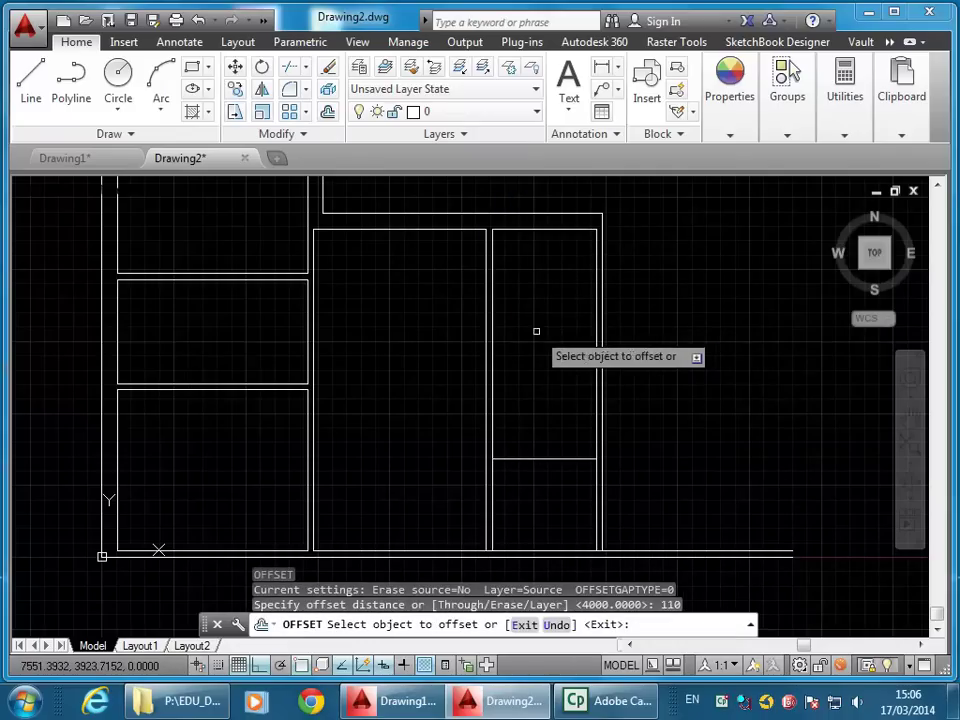
{"action": "left_click", "coordinate": [538, 457]}
{"action": "left_click", "coordinate": [538, 508]}
{"action": "key", "text": "Return"}
{"action": "middle_click_drag", "start_coordinate": [539, 517], "coordinate": [486, 459]}
{"action": "scroll", "coordinate": [486, 461], "scroll_direction": "up", "scroll_amount": 2}
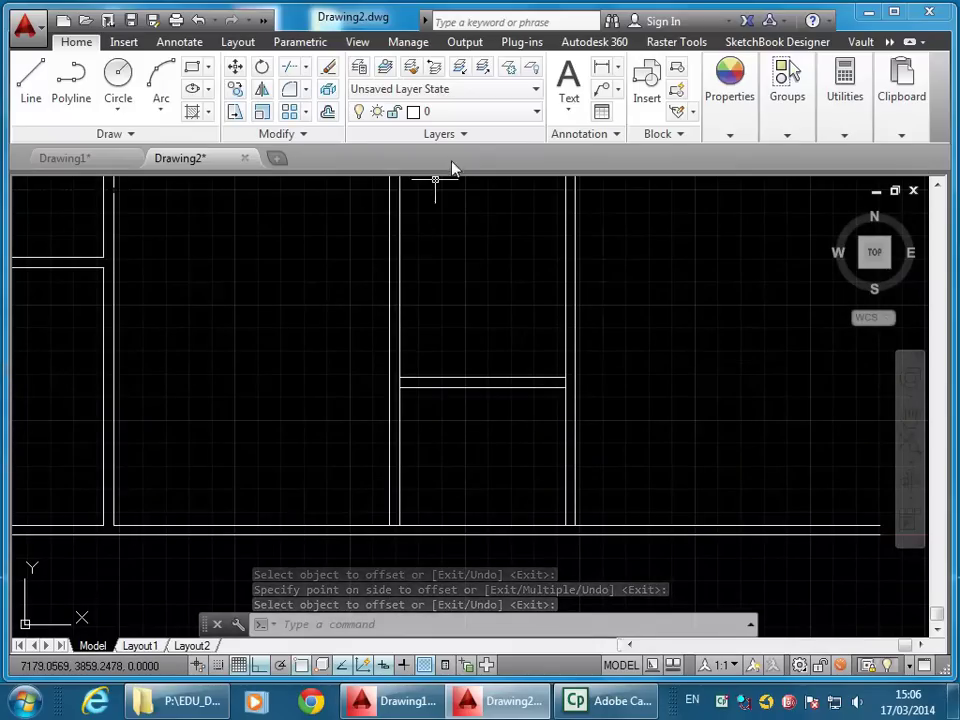
Measure the horizontal distance from the partition's left line to the outer right wall's outer line, level with the cross wall
{"action": "left_click", "coordinate": [916, 110]}
{"action": "mouse_move", "coordinate": [845, 110]}
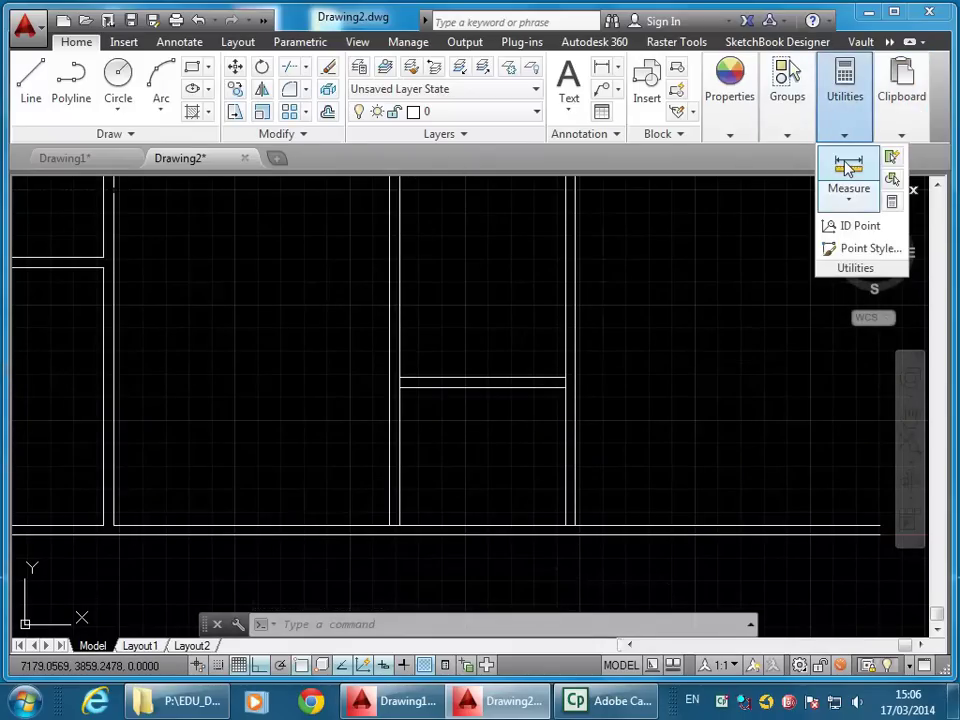
{"action": "left_click", "coordinate": [847, 167]}
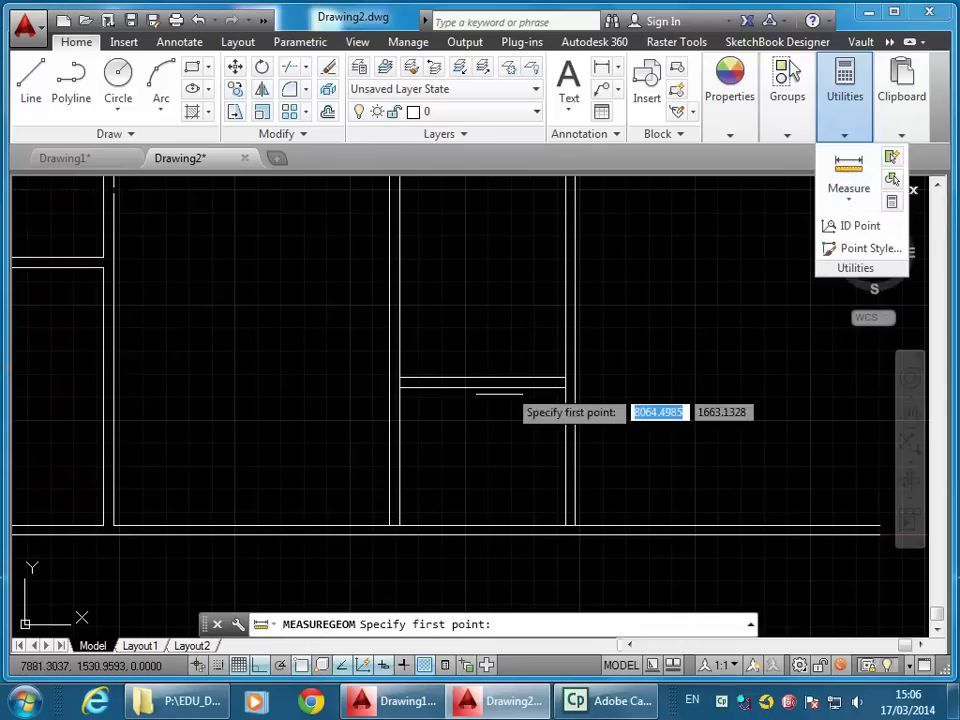
{"action": "left_click", "coordinate": [389, 387]}
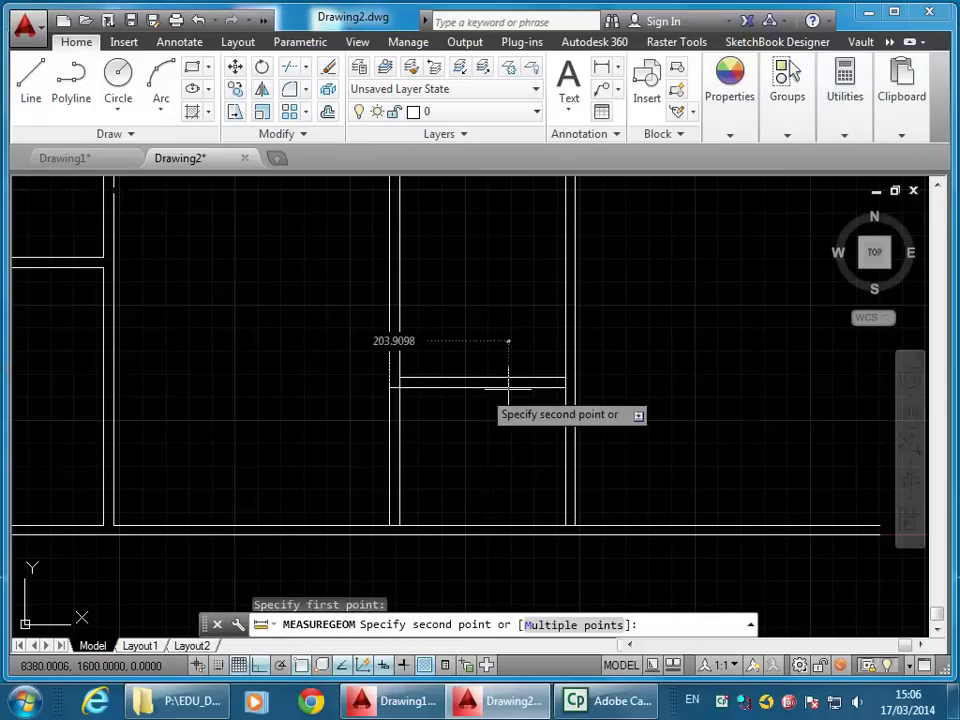
{"action": "left_click", "coordinate": [573, 388]}
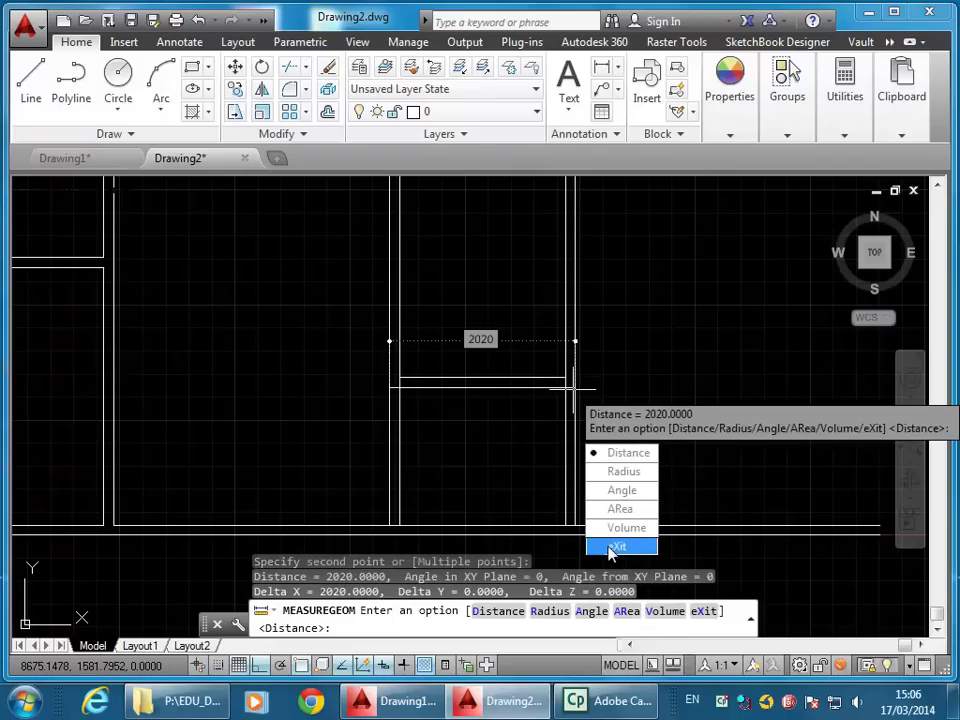
{"action": "left_click", "coordinate": [617, 547]}
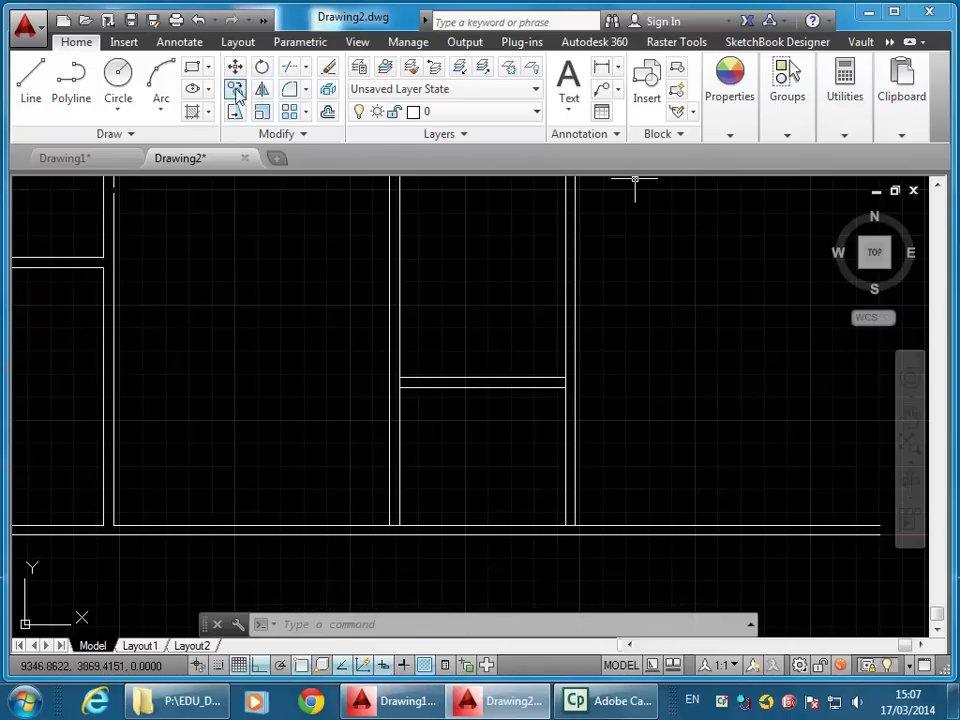
Offset the partition's left vertical line 1500 to the right, through the narrow room
{"action": "left_click", "coordinate": [289, 92]}
{"action": "type", "text": "1"}
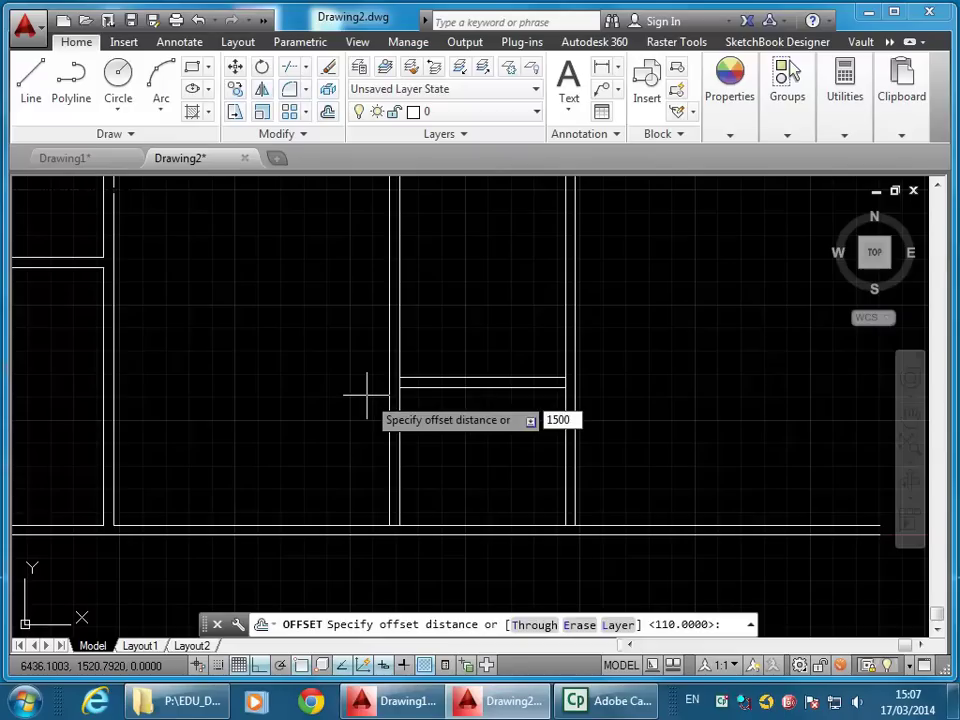
{"action": "type", "text": "500"}
{"action": "key", "text": "Return"}
{"action": "left_click", "coordinate": [391, 455]}
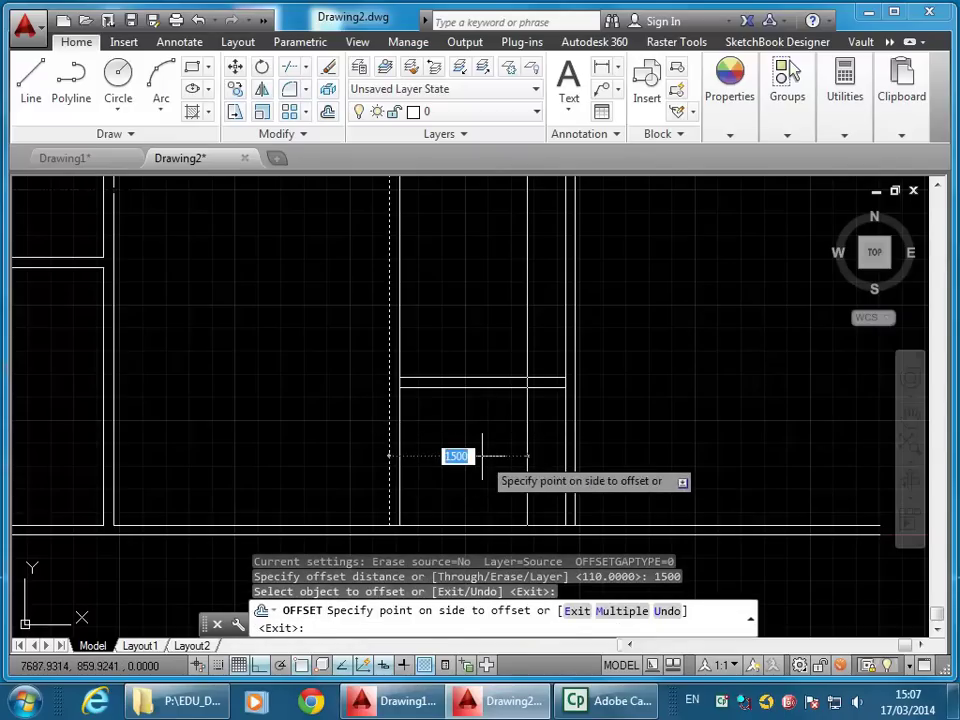
{"action": "left_click", "coordinate": [482, 456]}
{"action": "key", "text": "Return"}
{"action": "key", "text": "Return"}
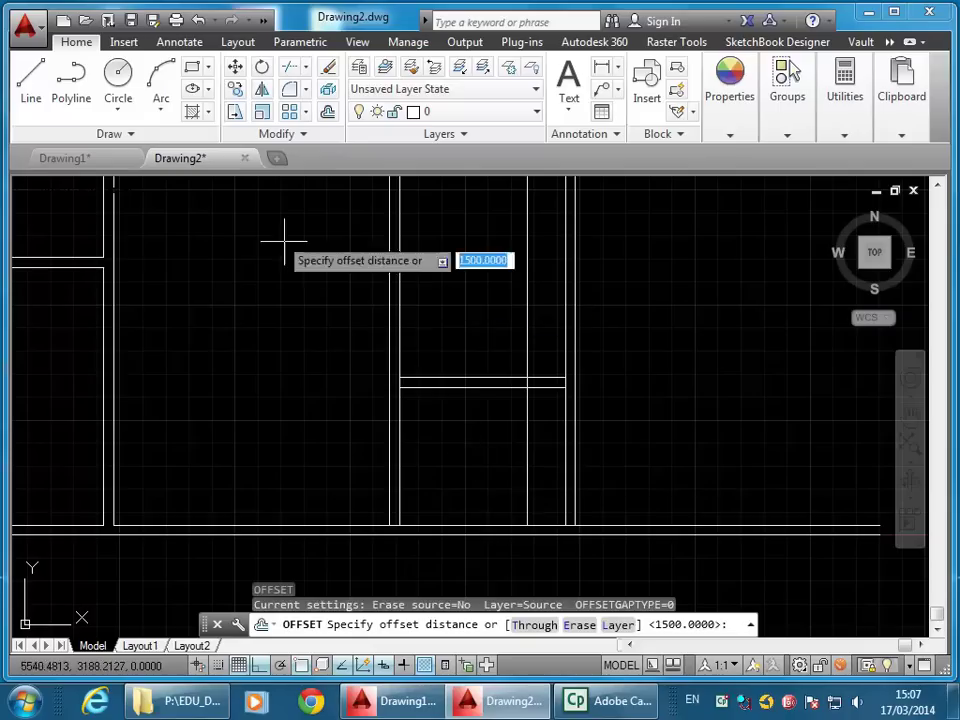
Offset the new vertical line in the narrow room 110 to the left to form a parallel wall
{"action": "type", "text": "110"}
{"action": "key", "text": "Return"}
{"action": "left_click", "coordinate": [521, 420]}
{"action": "left_click", "coordinate": [476, 433]}
{"action": "key", "text": "Return"}
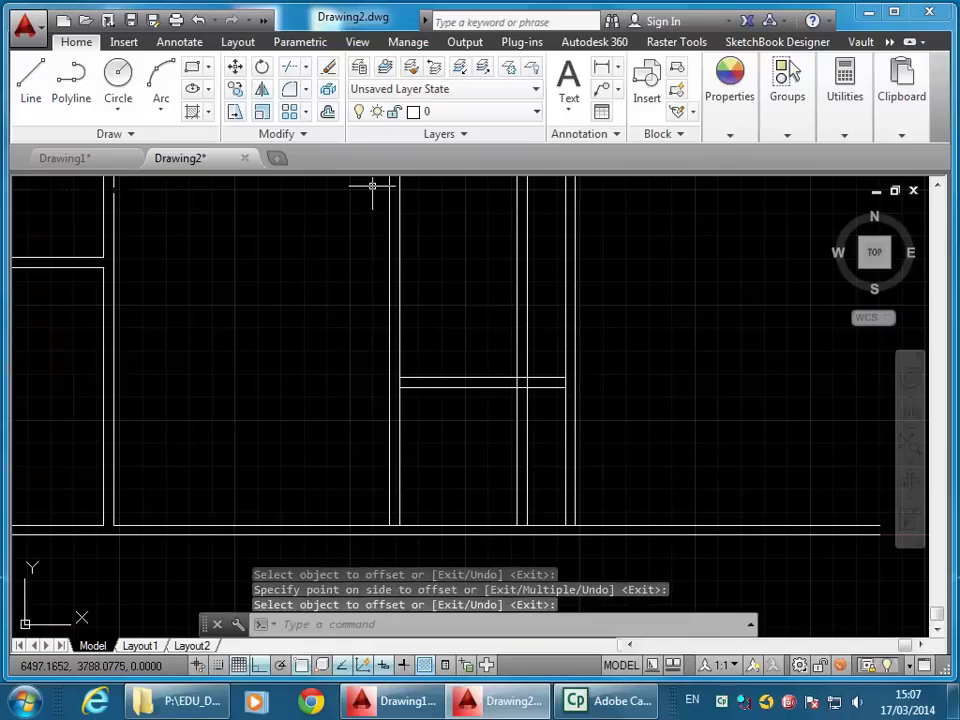
Fillet the new vertical wall's two lines with the bottom wall's inner and outer lines to form the lower right corner
{"action": "left_click", "coordinate": [289, 89]}
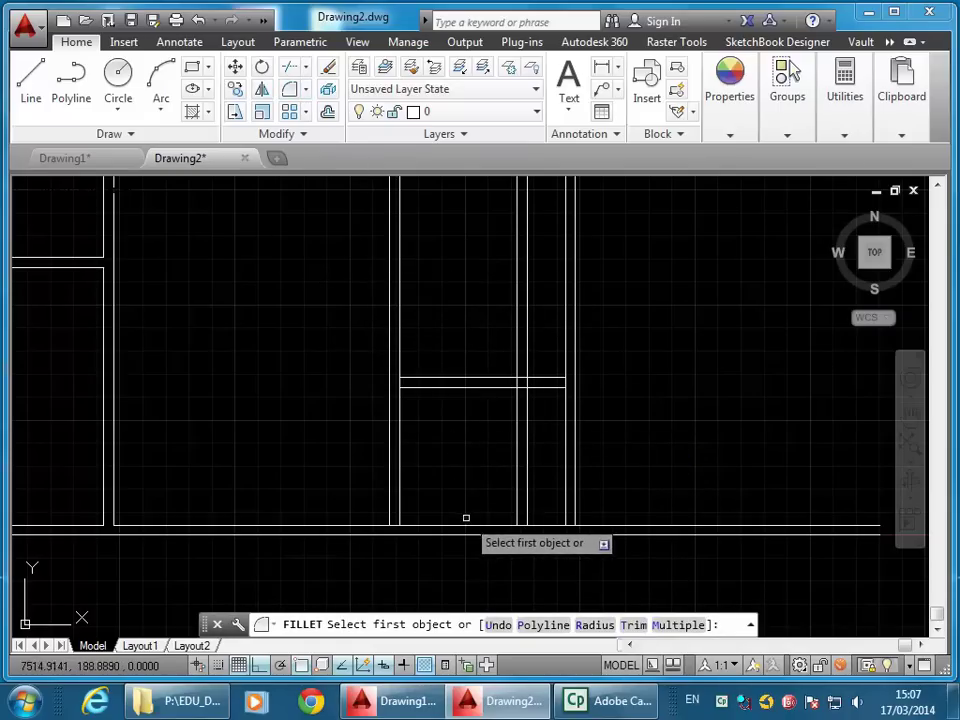
{"action": "left_click", "coordinate": [516, 519]}
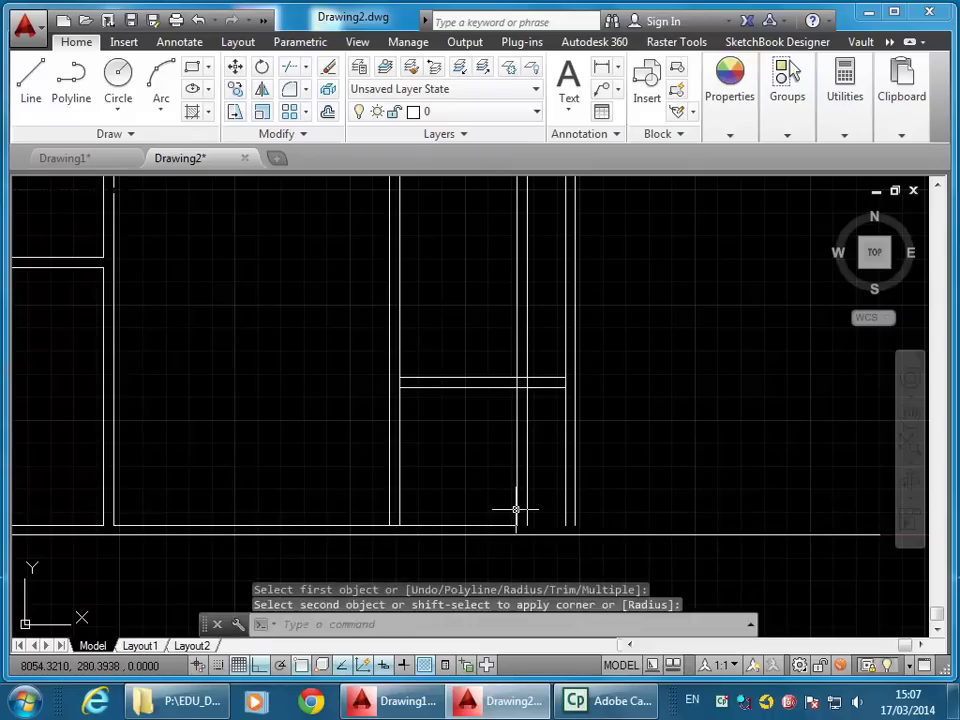
{"action": "key", "text": "Return"}
{"action": "left_click", "coordinate": [520, 533]}
{"action": "left_click", "coordinate": [527, 510]}
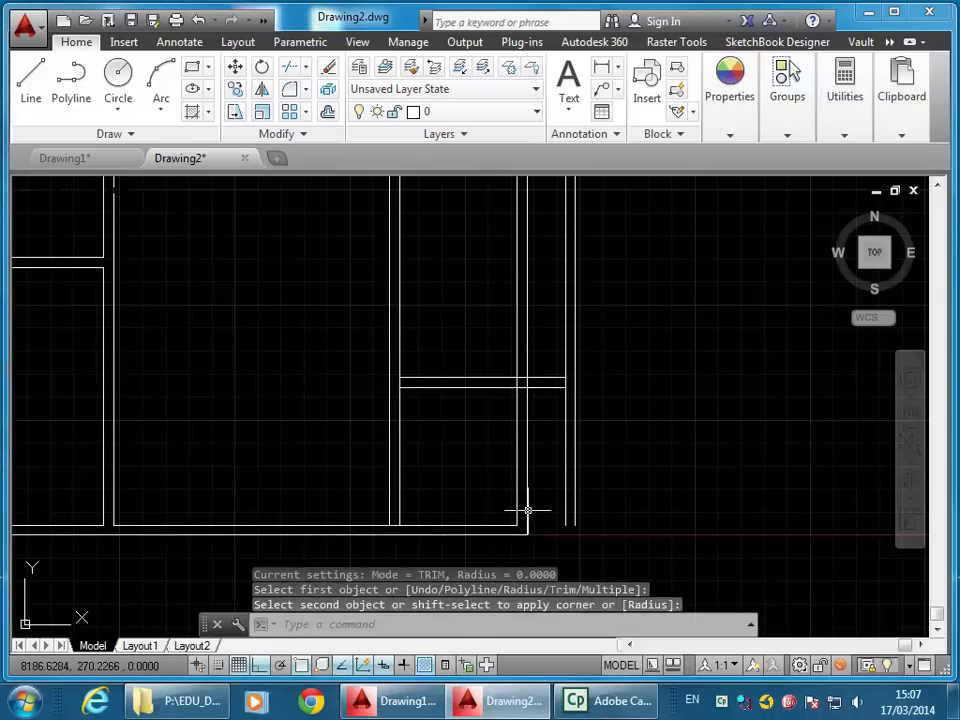
Fillet the outer right wall's two lines with the cross wall's lines to close the narrow room's lower right corner
{"action": "left_click", "coordinate": [560, 422]}
{"action": "key", "text": "Return"}
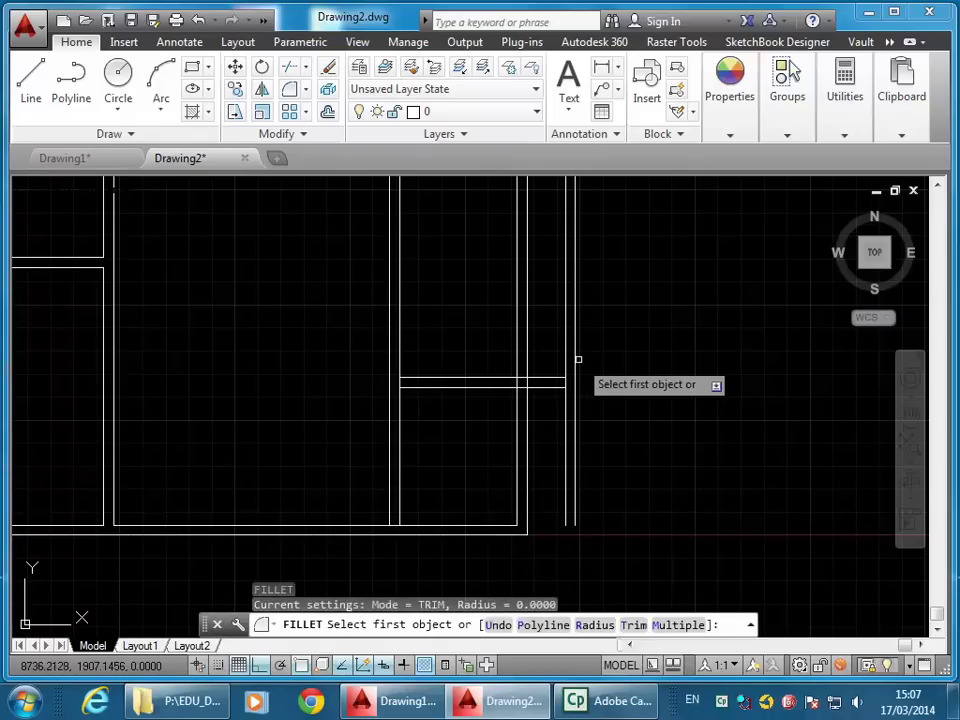
{"action": "left_click", "coordinate": [576, 358]}
{"action": "left_click", "coordinate": [546, 380]}
{"action": "key", "text": "Return"}
{"action": "left_click", "coordinate": [547, 378]}
{"action": "left_click", "coordinate": [566, 369]}
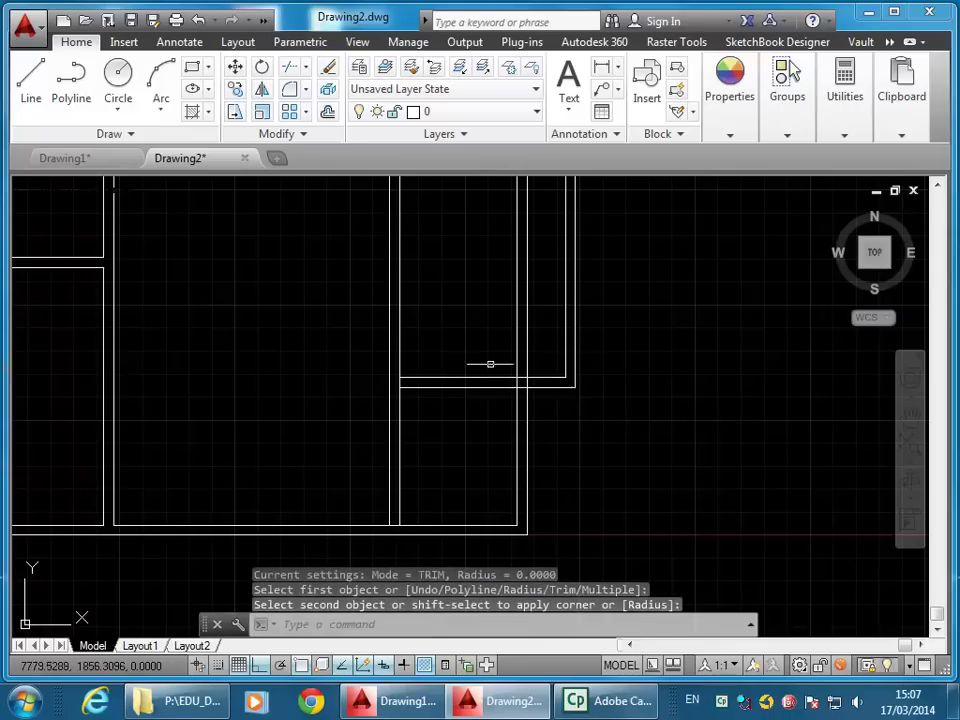
Fillet the partition's two vertical lines with the cross wall's lines to close the narrow room's lower left corner
{"action": "key", "text": "Return"}
{"action": "left_click", "coordinate": [409, 386]}
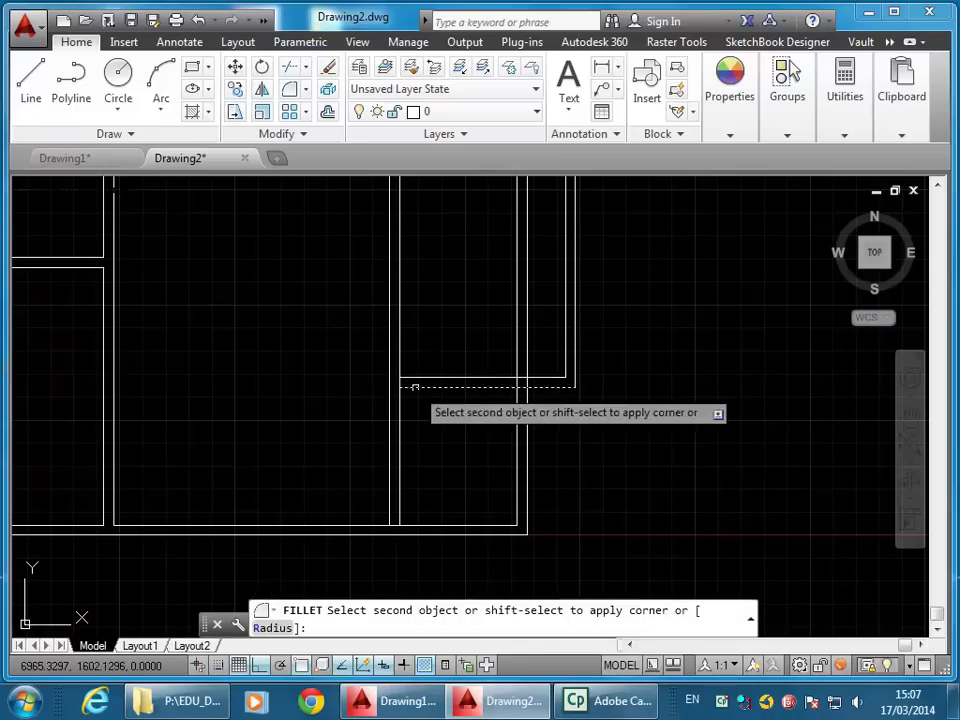
{"action": "left_click", "coordinate": [391, 368]}
{"action": "key", "text": "Return"}
{"action": "left_click", "coordinate": [401, 364]}
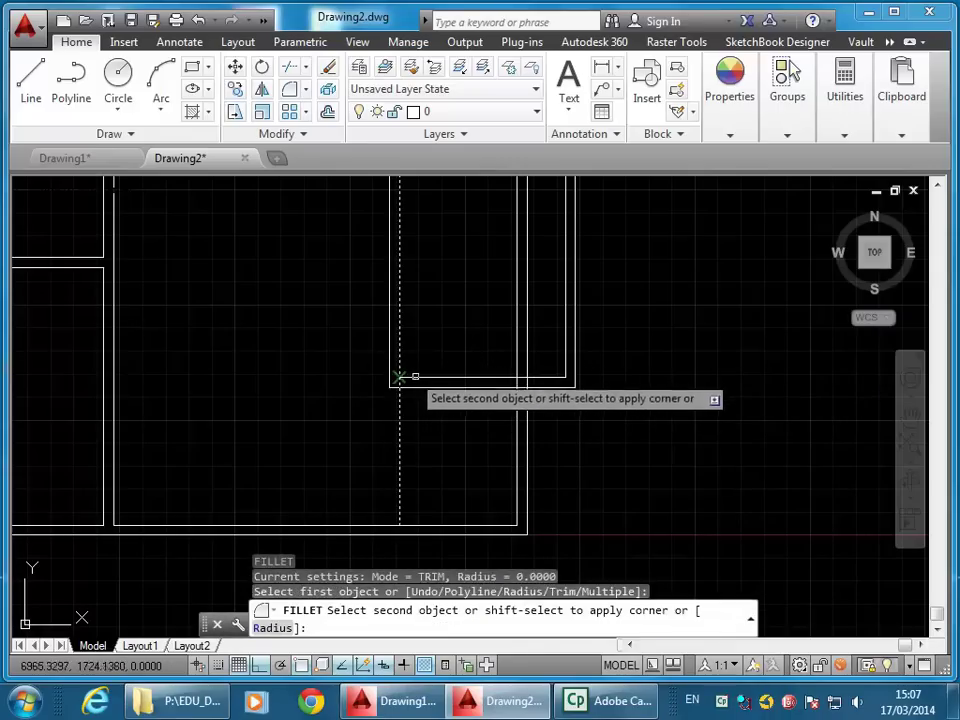
{"action": "left_click", "coordinate": [412, 378]}
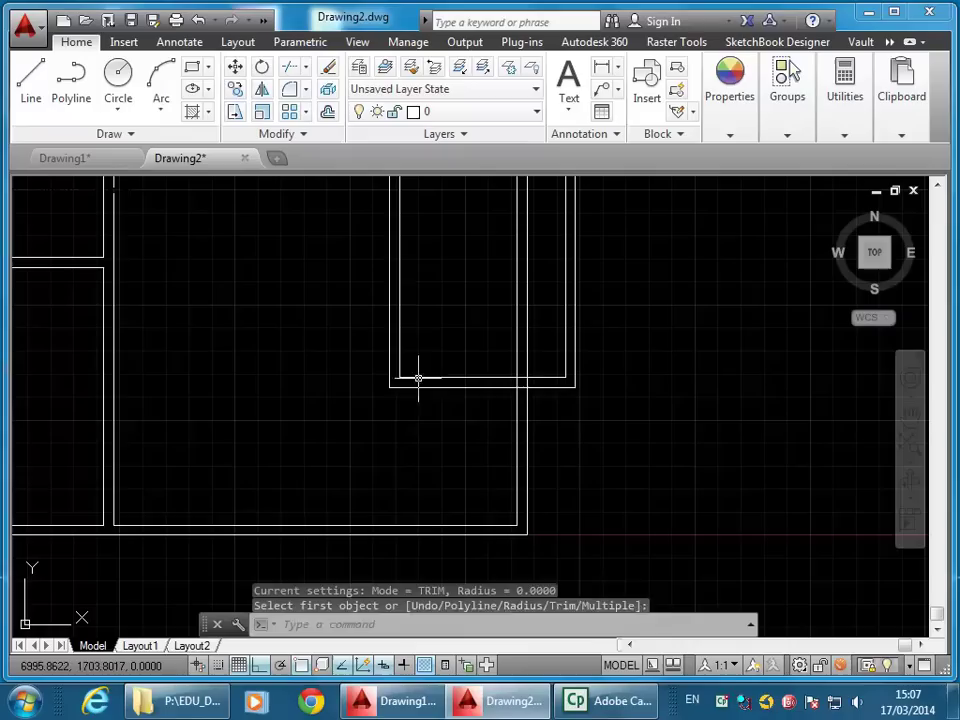
Trim the new vertical wall's two lines above the cross wall's lower line, clearing them from the narrow room
{"action": "left_click", "coordinate": [289, 66]}
{"action": "left_click", "coordinate": [538, 384]}
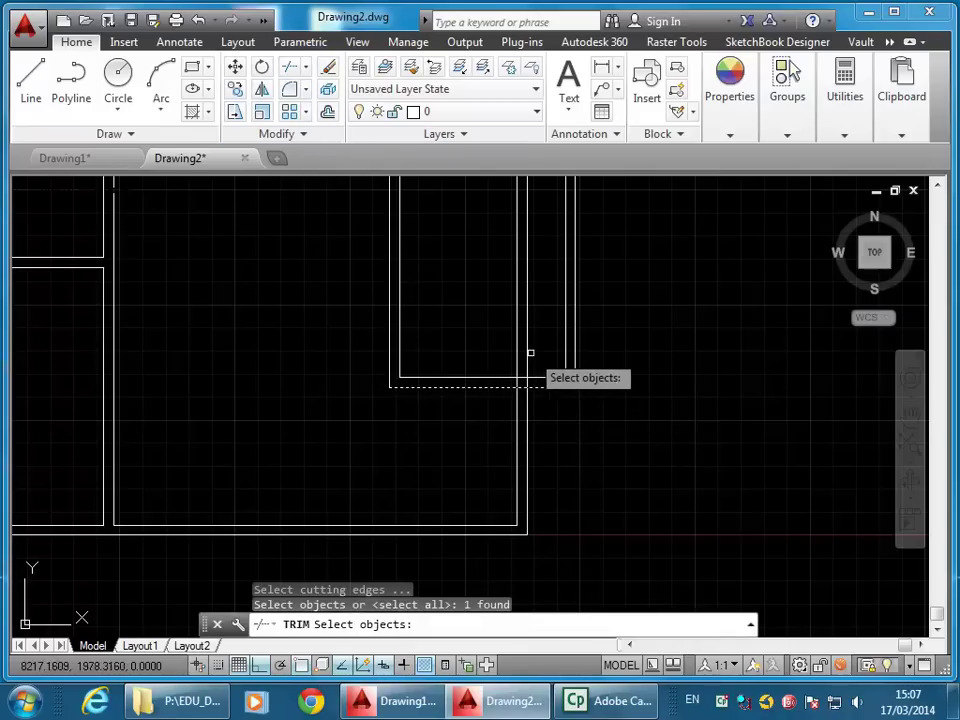
{"action": "left_click", "coordinate": [531, 360]}
{"action": "left_click", "coordinate": [514, 394]}
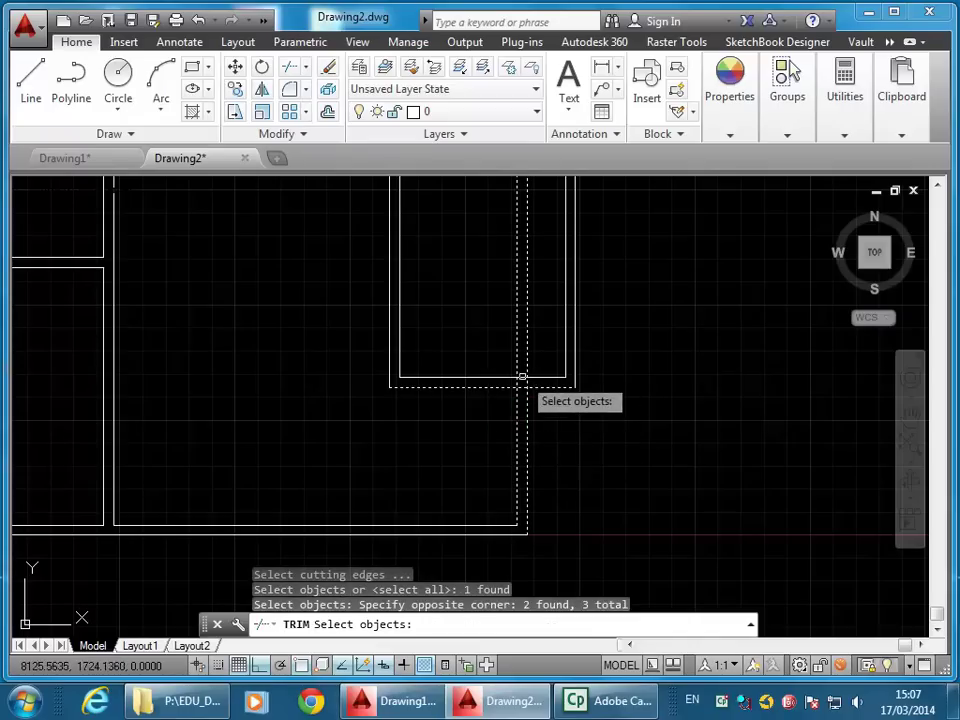
{"action": "scroll", "coordinate": [536, 392], "scroll_direction": "up", "scroll_amount": 4}
{"action": "key", "text": "Return"}
{"action": "left_click", "coordinate": [529, 400]}
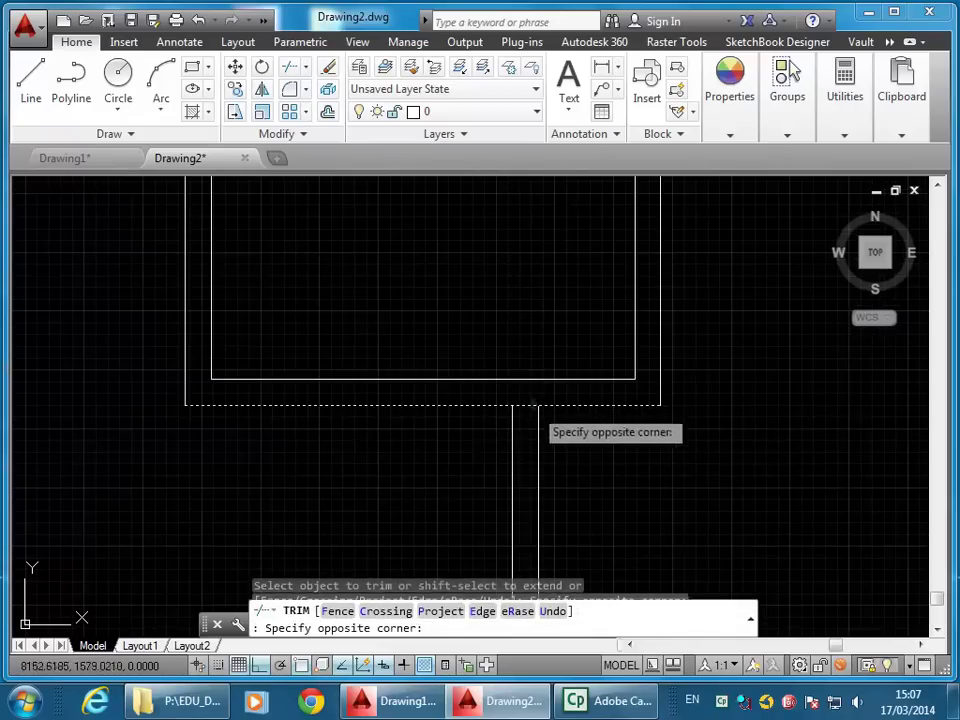
{"action": "left_click", "coordinate": [467, 334]}
{"action": "scroll", "coordinate": [440, 333], "scroll_direction": "down", "scroll_amount": 3}
{"action": "scroll", "coordinate": [435, 349], "scroll_direction": "down", "scroll_amount": 3}
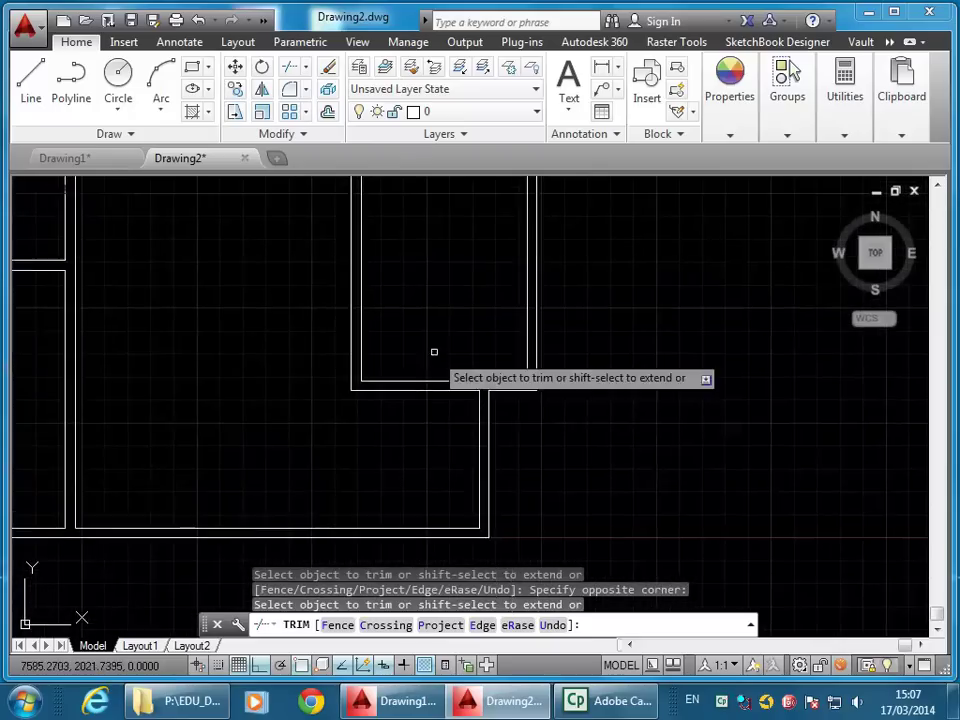
{"action": "scroll", "coordinate": [495, 424], "scroll_direction": "up", "scroll_amount": 2}
{"action": "scroll", "coordinate": [476, 406], "scroll_direction": "down", "scroll_amount": 3}
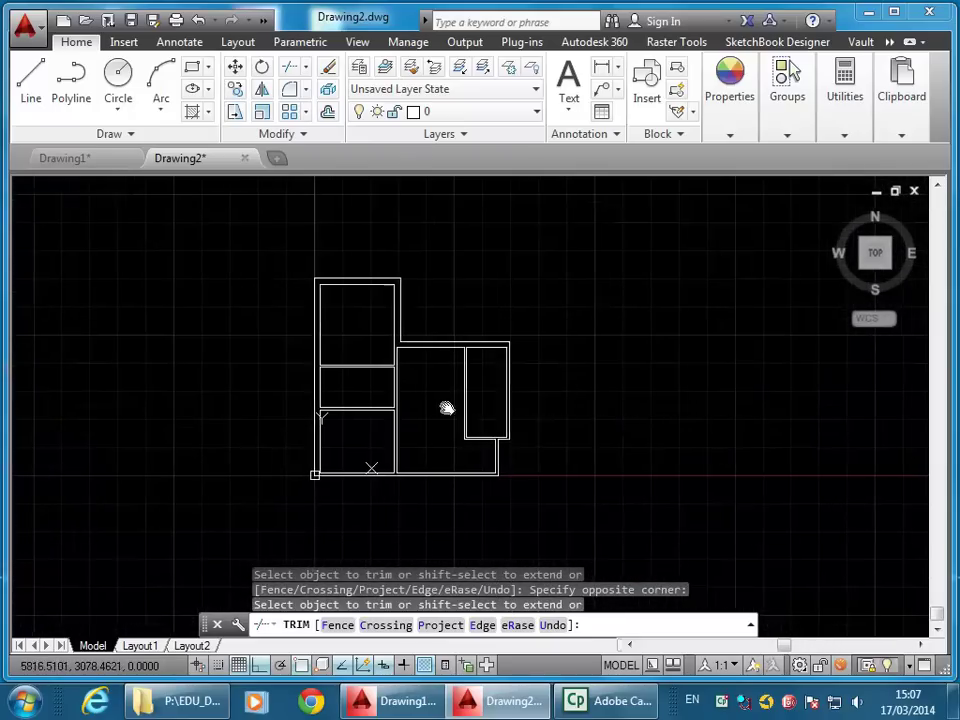
{"action": "key", "text": "Escape"}
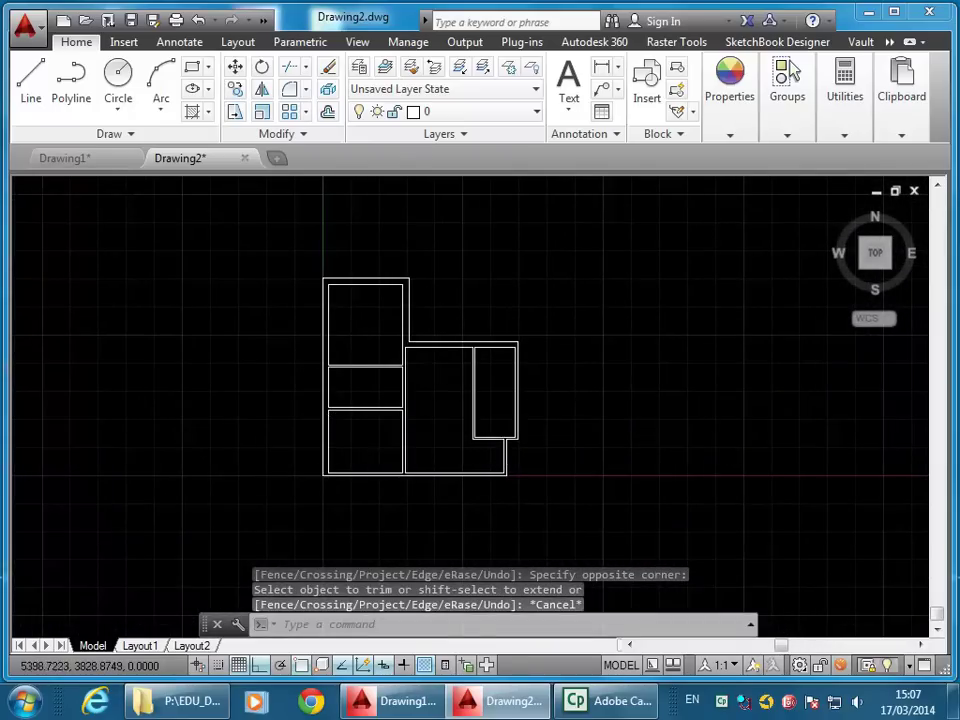
Create a new layer named X_WALL and set its colour to red
{"action": "scroll", "coordinate": [375, 403], "scroll_direction": "up", "scroll_amount": 2}
{"action": "middle_click_drag", "start_coordinate": [375, 403], "coordinate": [423, 390]}
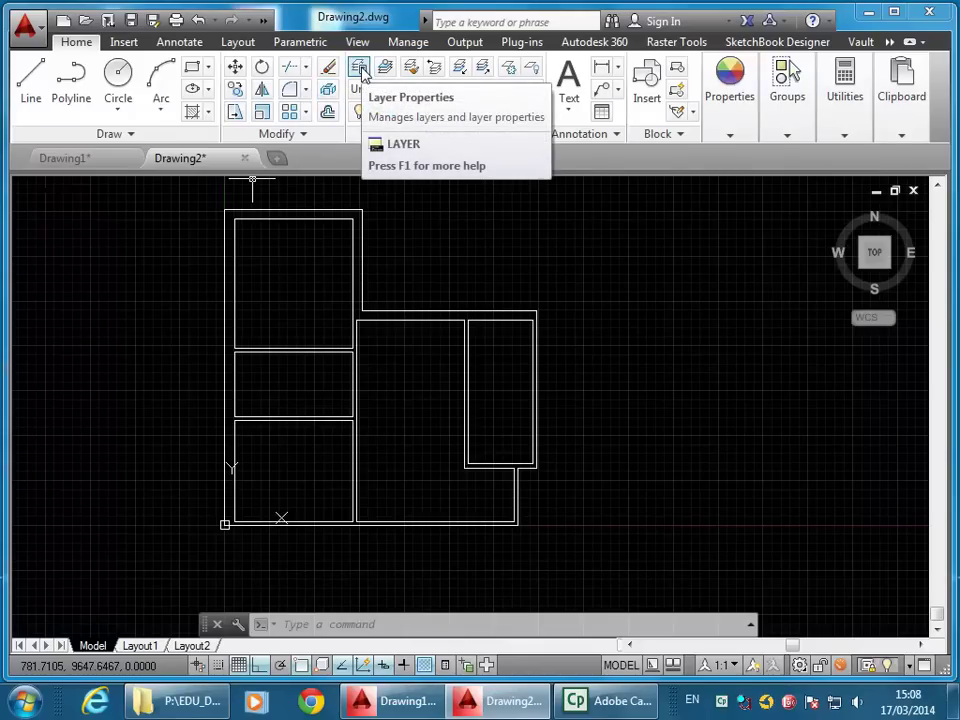
{"action": "left_click", "coordinate": [360, 68]}
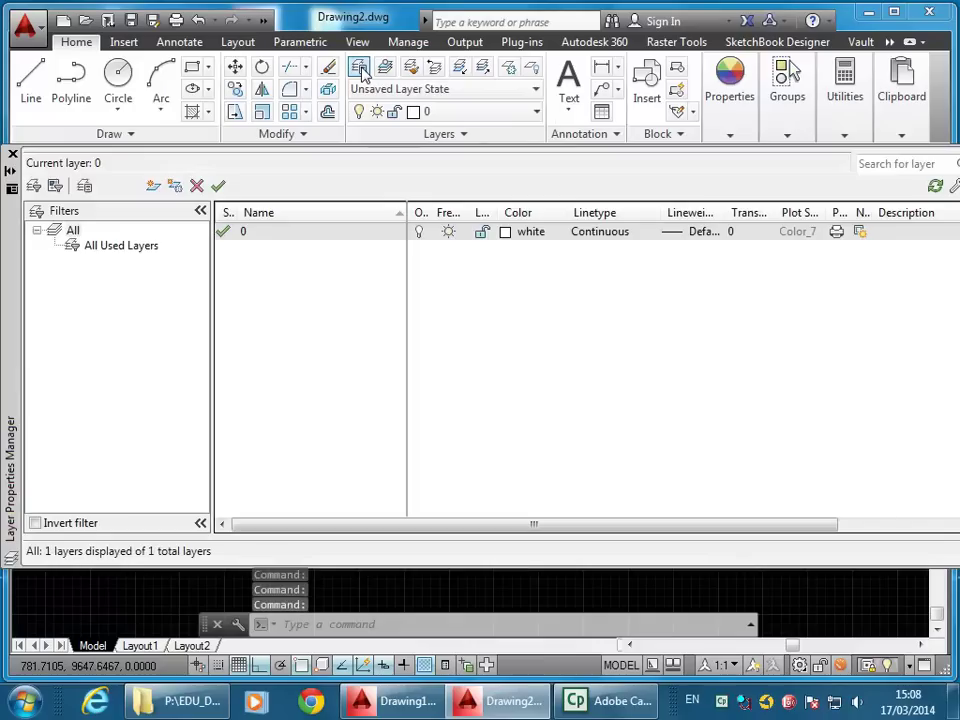
{"action": "left_click", "coordinate": [153, 188]}
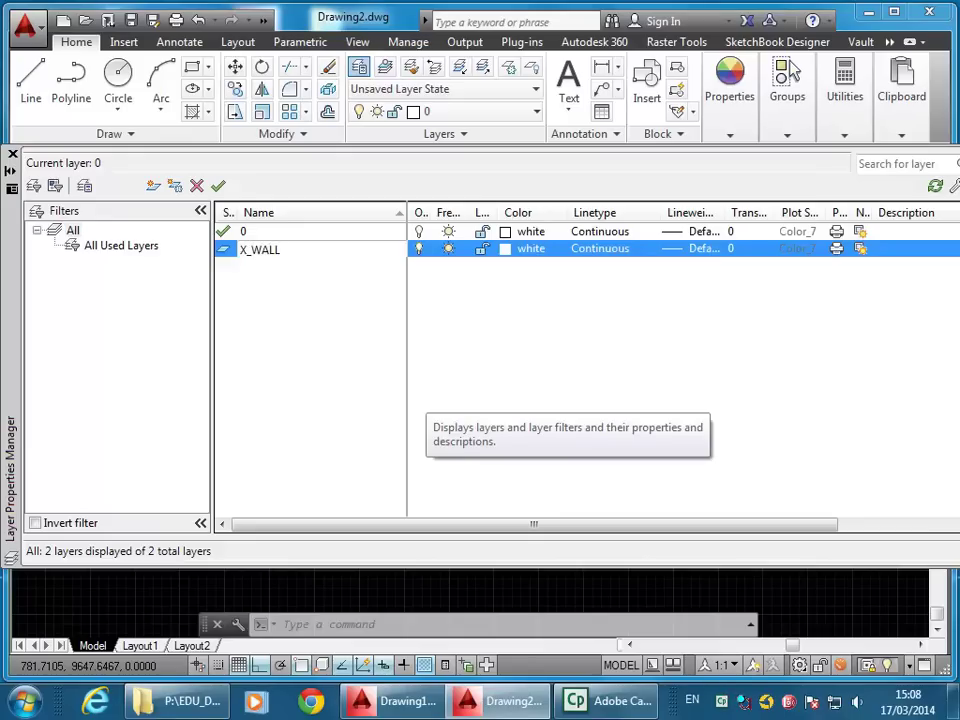
{"action": "left_click", "coordinate": [398, 250]}
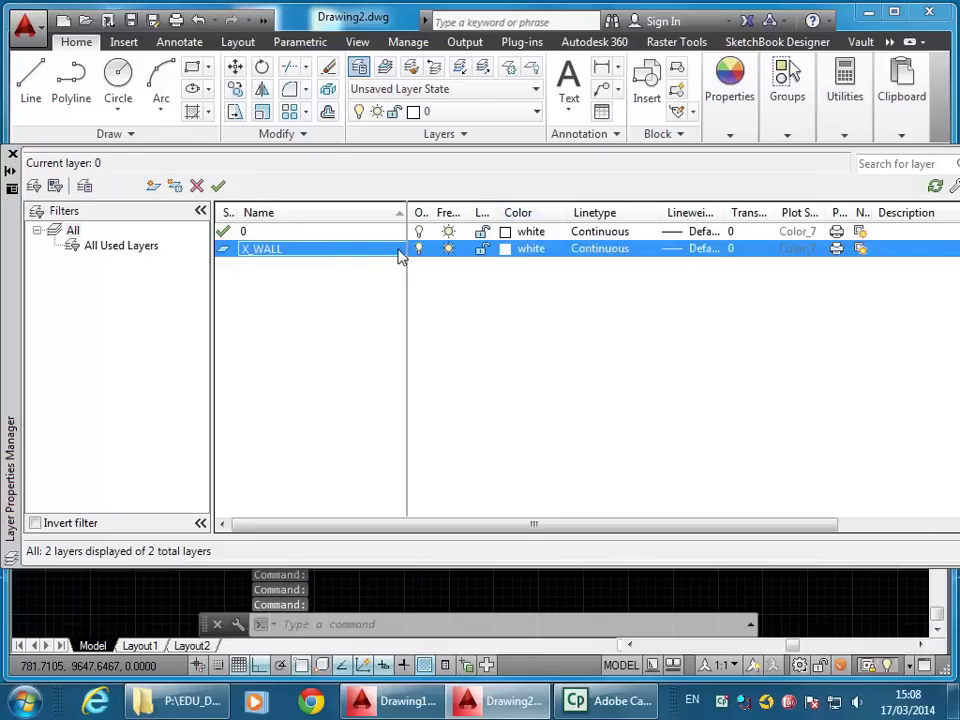
{"action": "left_click", "coordinate": [506, 249]}
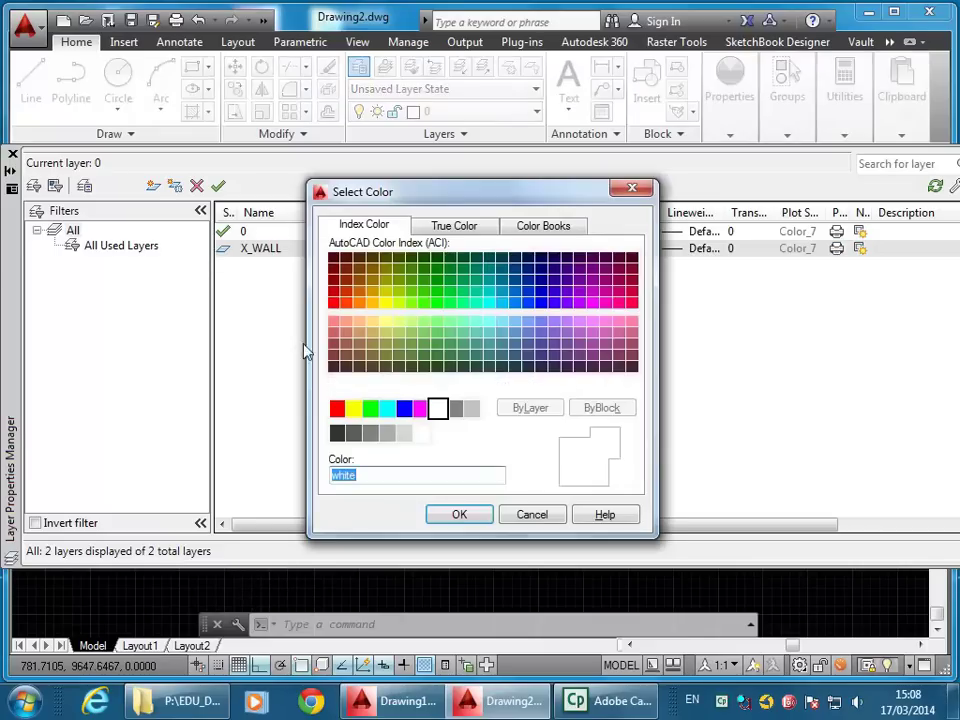
{"action": "left_click", "coordinate": [336, 410]}
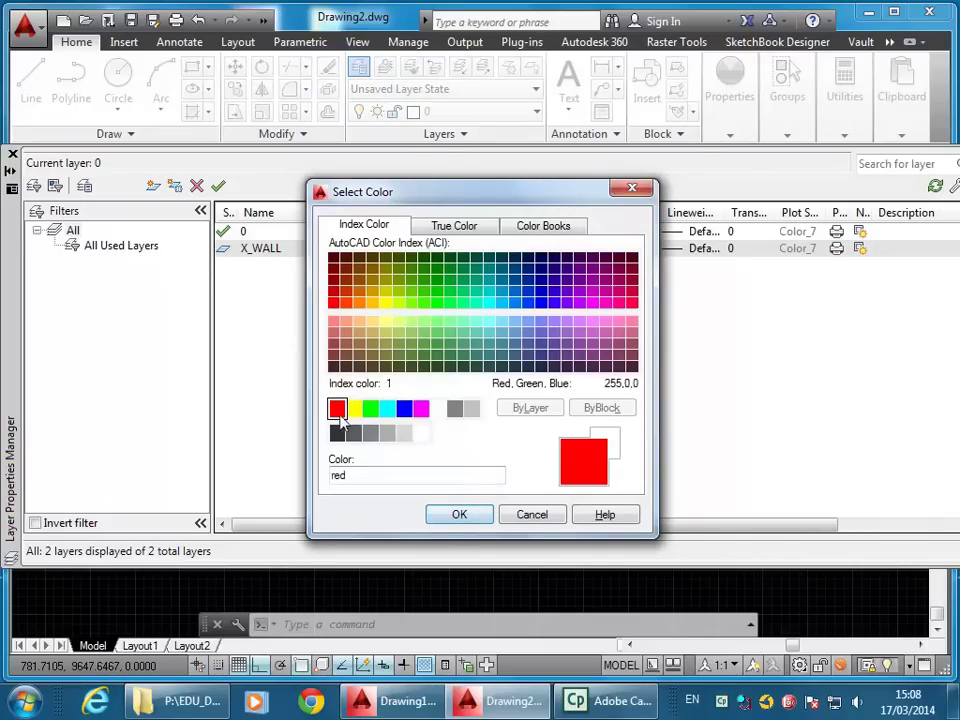
{"action": "left_click", "coordinate": [452, 516]}
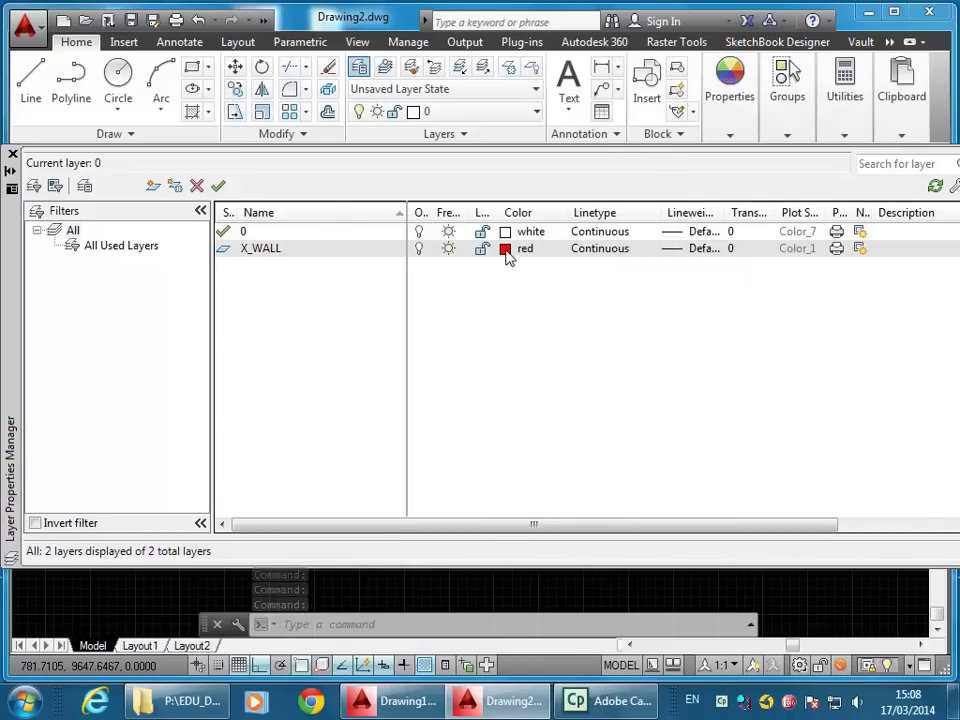
Set the X_WALL layer's lineweight to 0.40 mm, make it the current layer and close the layer manager
{"action": "left_click", "coordinate": [679, 255]}
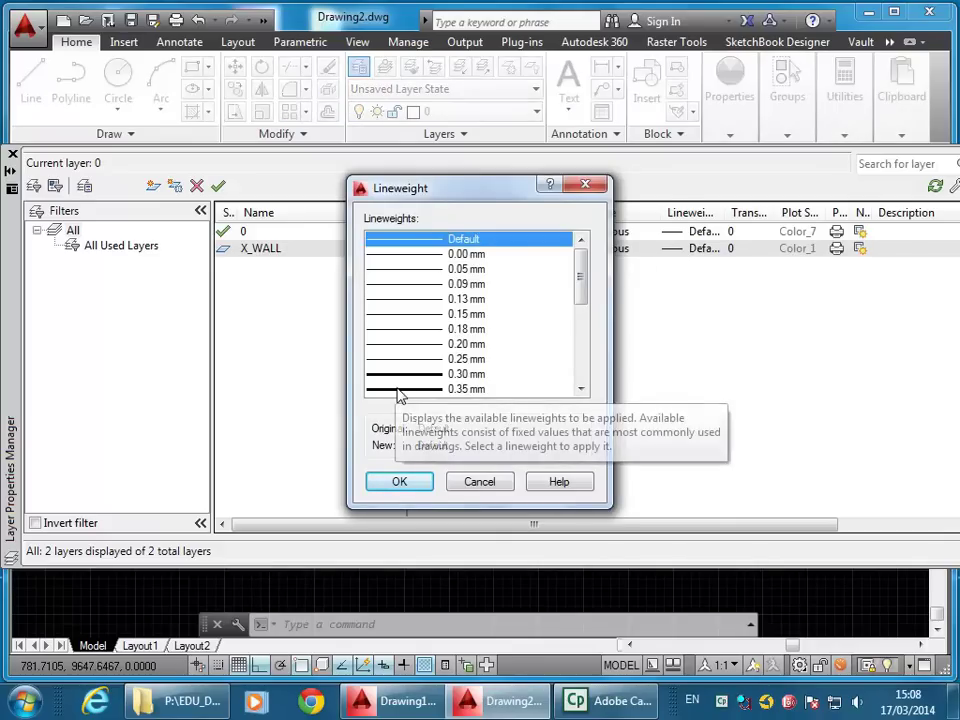
{"action": "left_click_drag", "start_coordinate": [579, 280], "coordinate": [579, 303]}
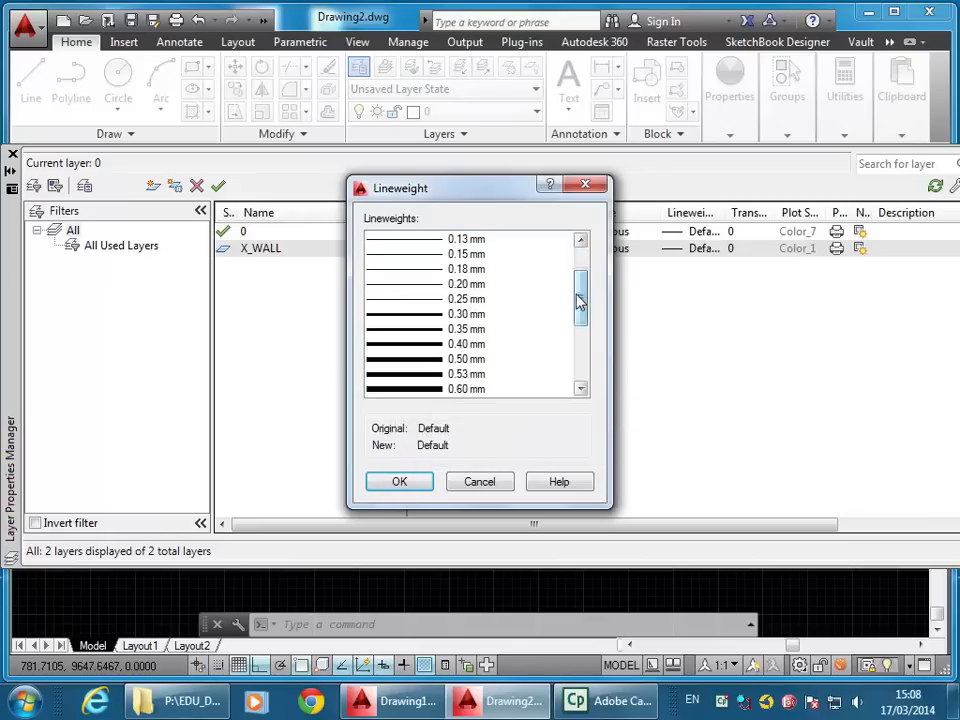
{"action": "left_click", "coordinate": [420, 344]}
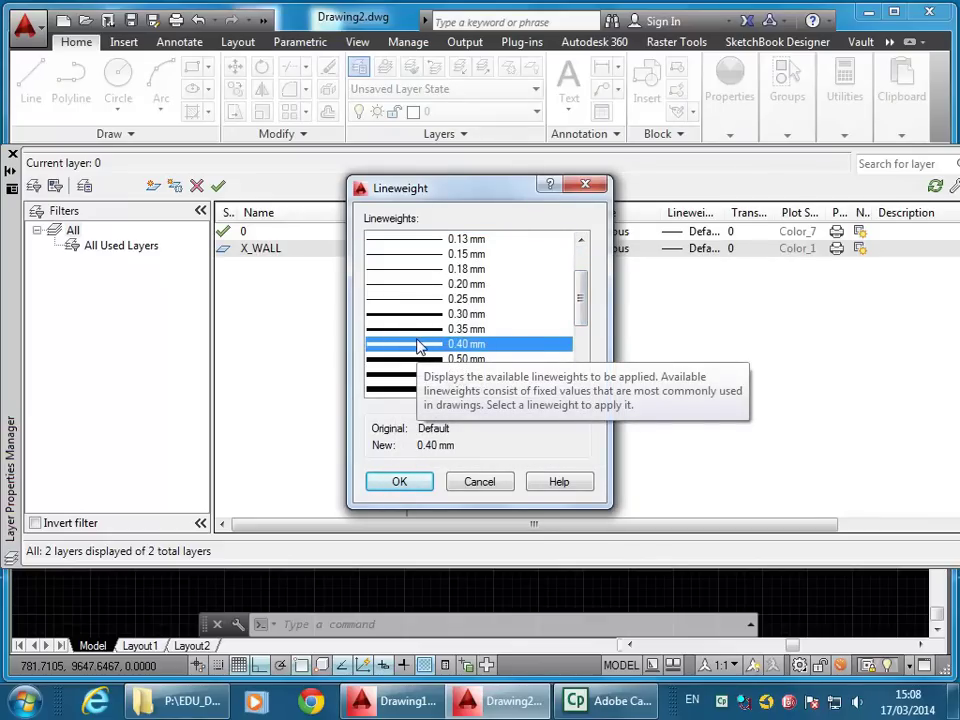
{"action": "left_click", "coordinate": [400, 483]}
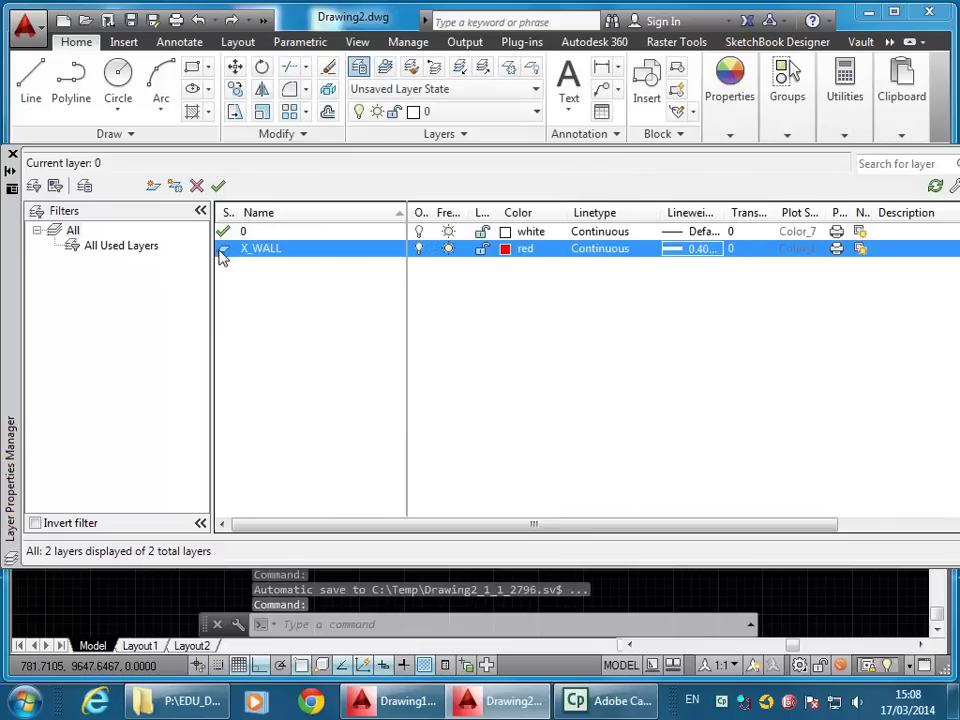
{"action": "left_click", "coordinate": [219, 187]}
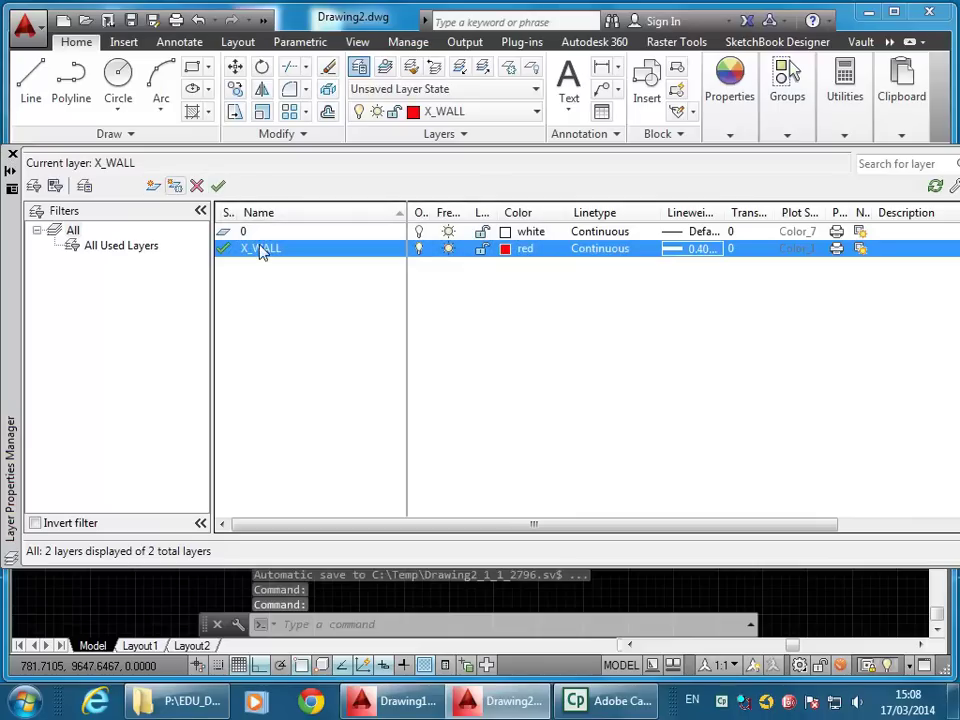
{"action": "left_click", "coordinate": [13, 156]}
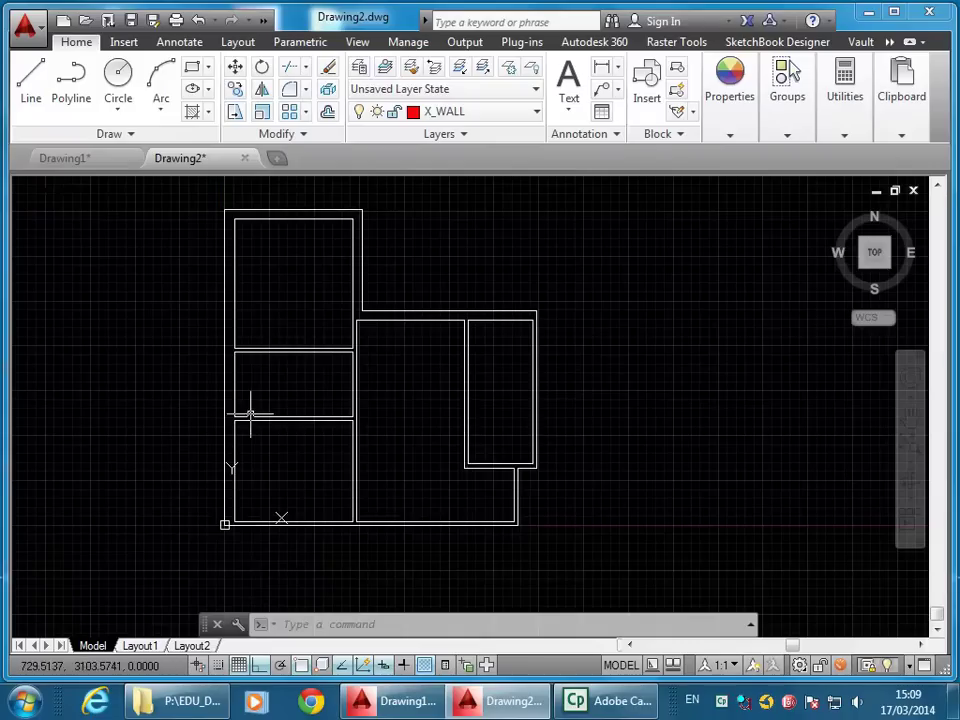
Draw a vertical test line on the X_WALL layer from the lower left room up into the upper left room
{"action": "left_click", "coordinate": [31, 95]}
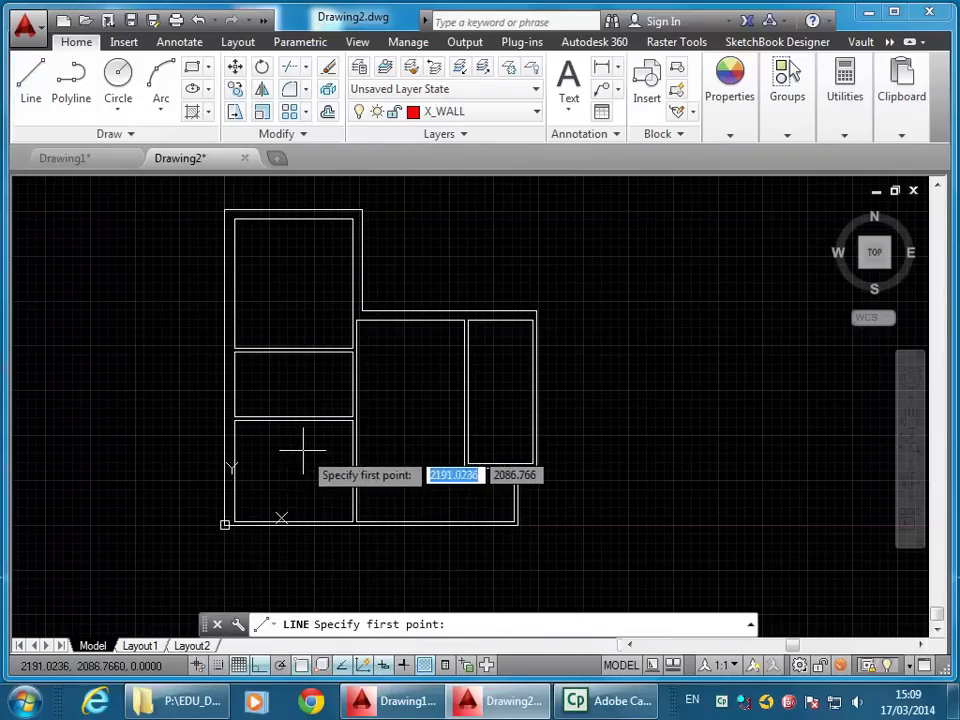
{"action": "left_click", "coordinate": [303, 302]}
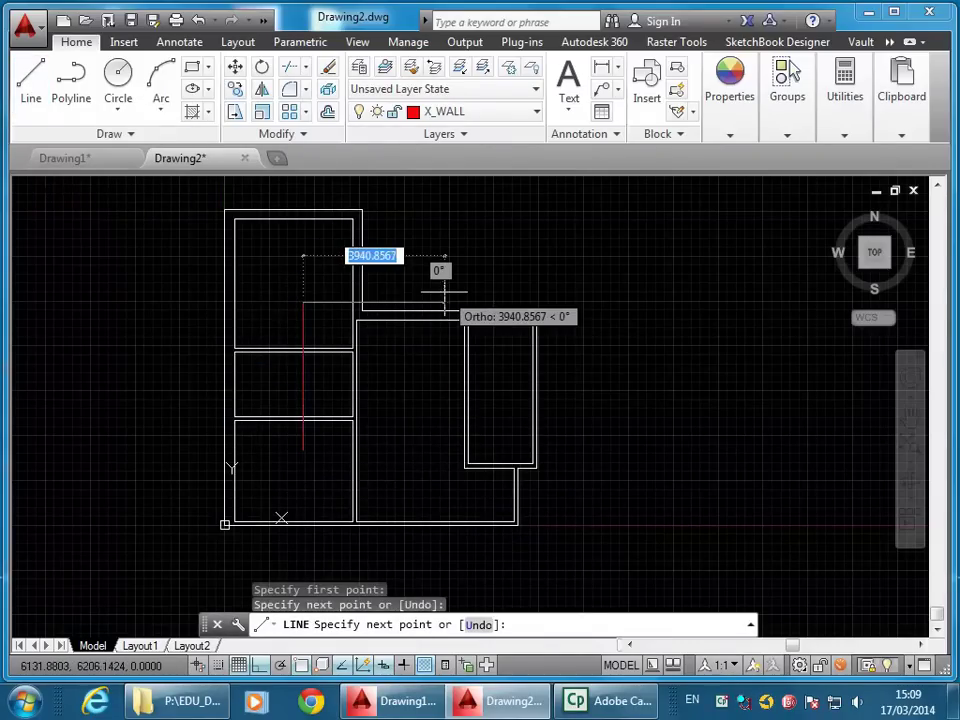
{"action": "key", "text": "Return"}
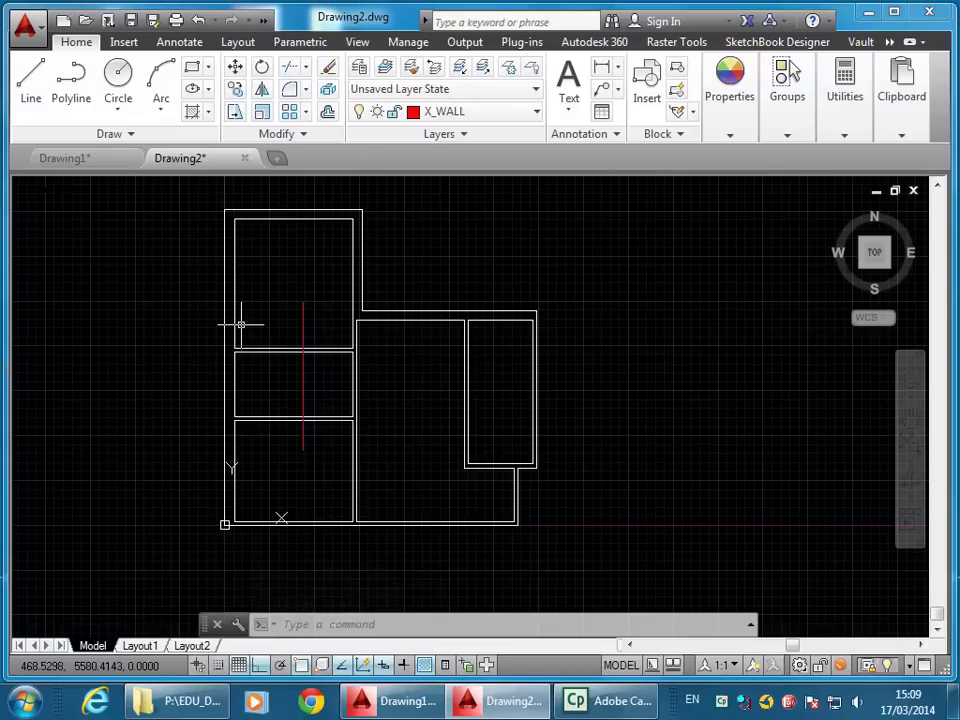
{"action": "key", "text": "Escape"}
{"action": "key", "text": "Escape"}
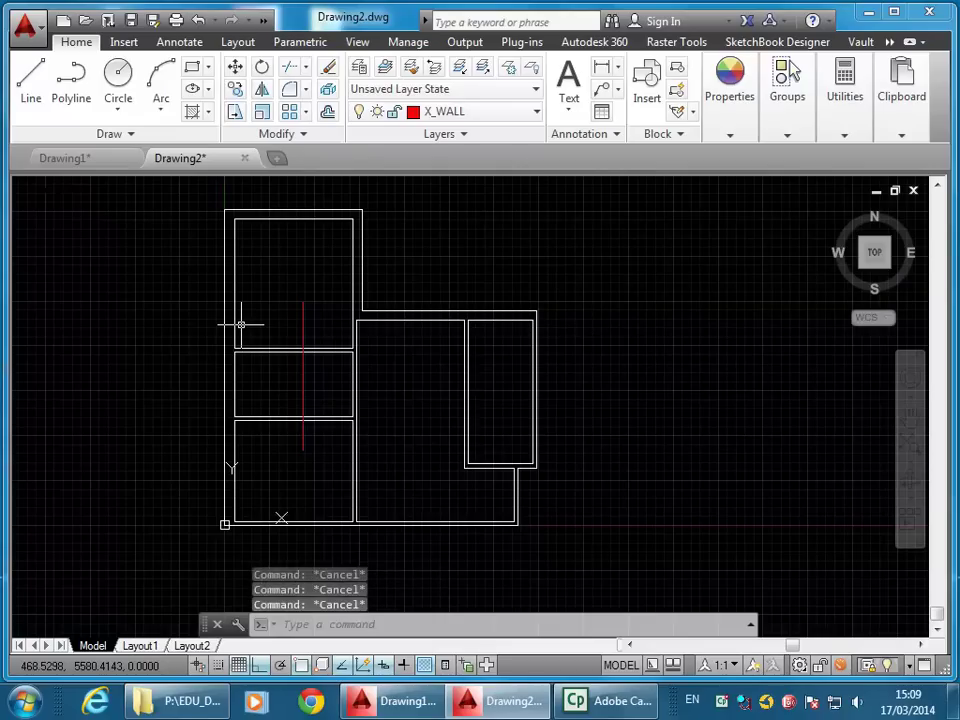
Move all the floor-plan wall lines onto the X_WALL layer and clear the selection
{"action": "left_click", "coordinate": [180, 187]}
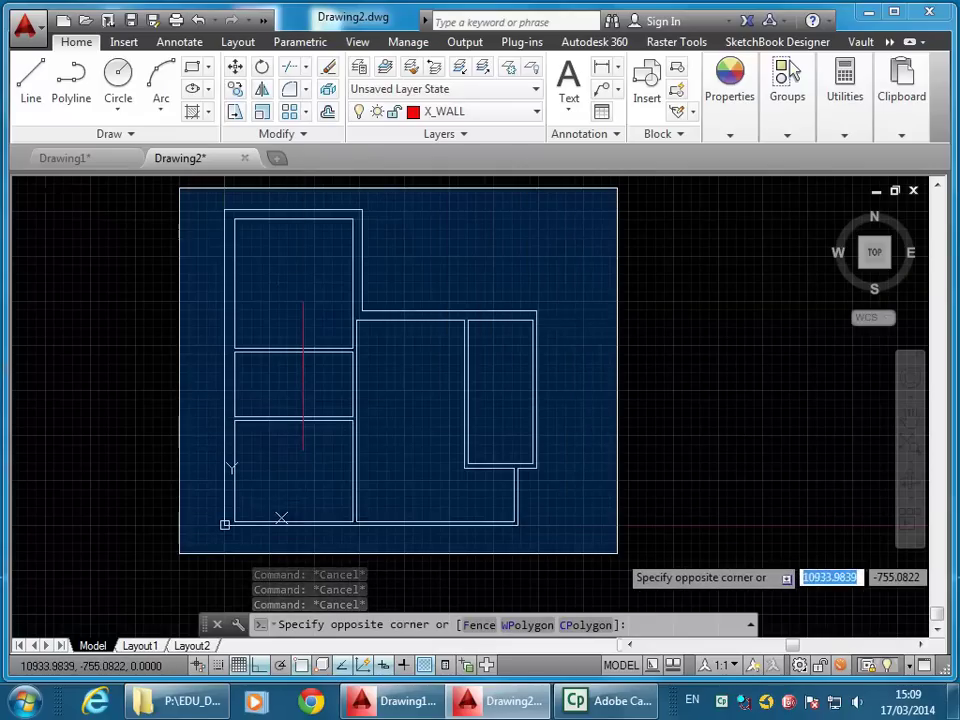
{"action": "left_click", "coordinate": [617, 552]}
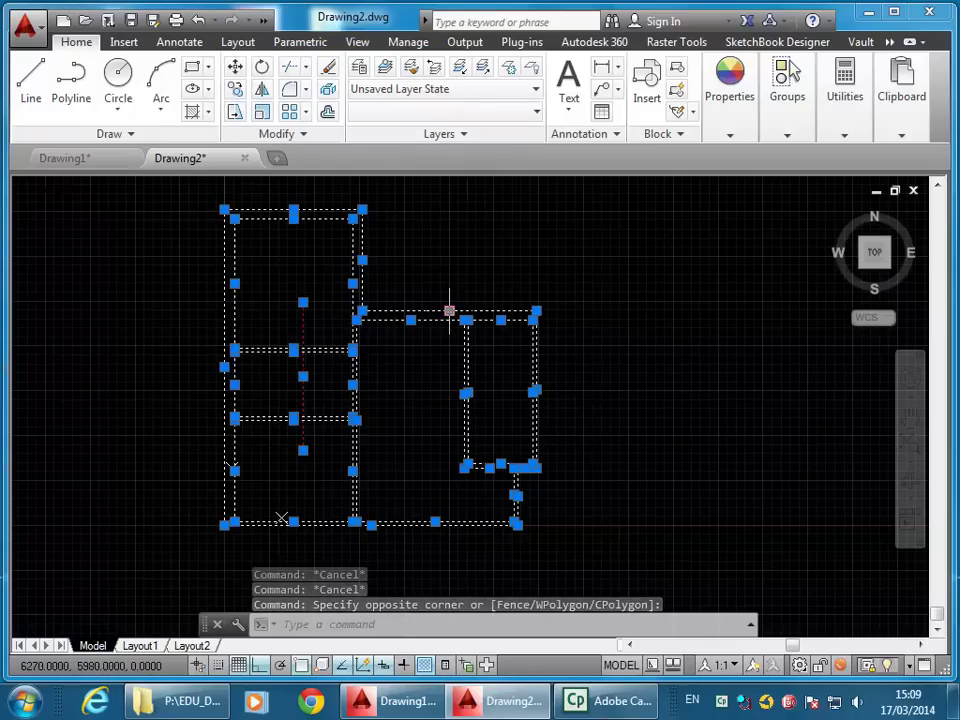
{"action": "left_click", "coordinate": [497, 118]}
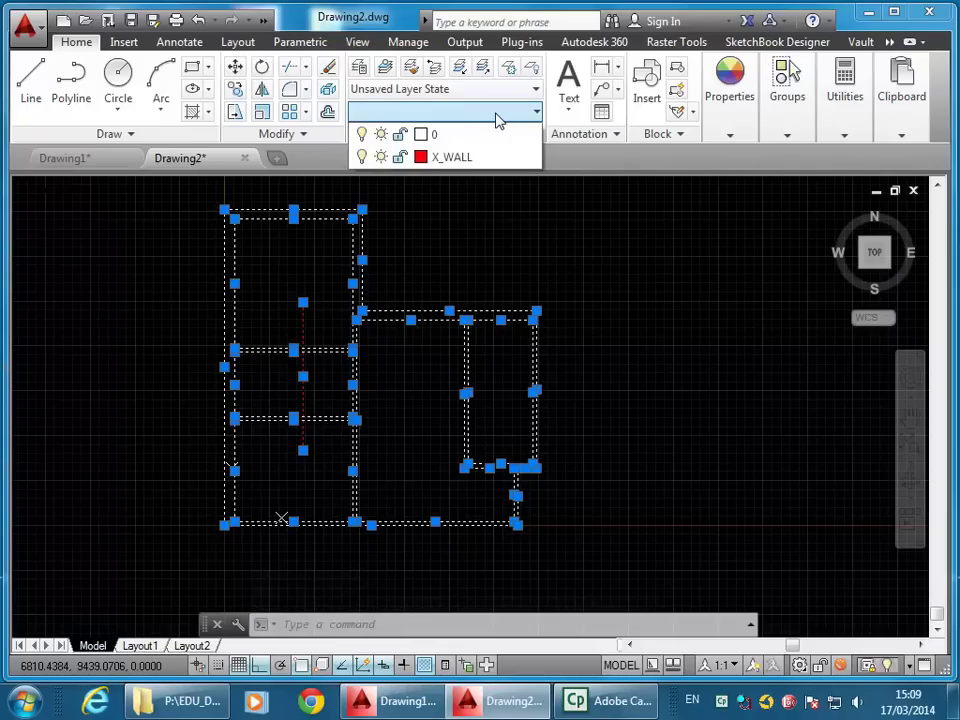
{"action": "left_click", "coordinate": [455, 158]}
{"action": "key", "text": "ctrl+a"}
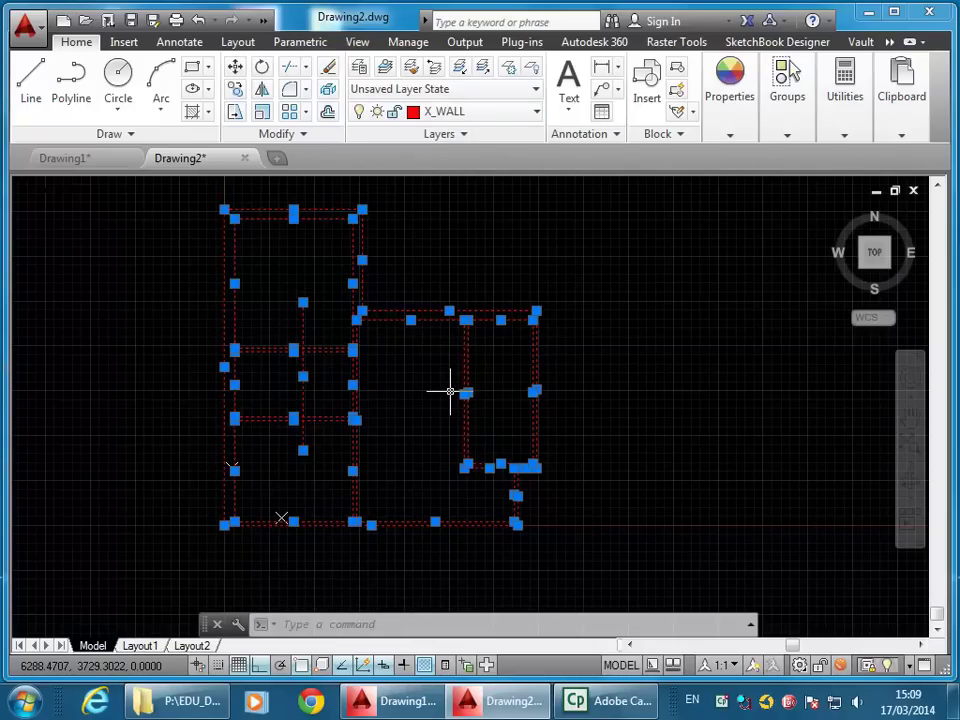
{"action": "key", "text": "Escape"}
{"action": "key", "text": "Escape"}
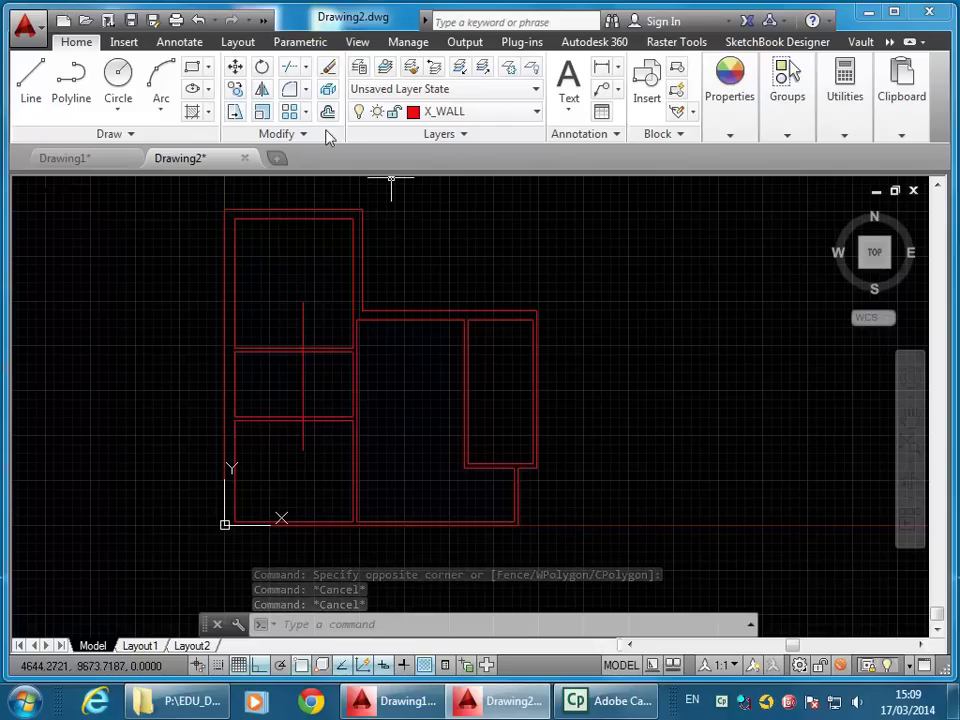
Reopen the layer manager and create a new layer named X_BUILT-IN
{"action": "left_click", "coordinate": [359, 67]}
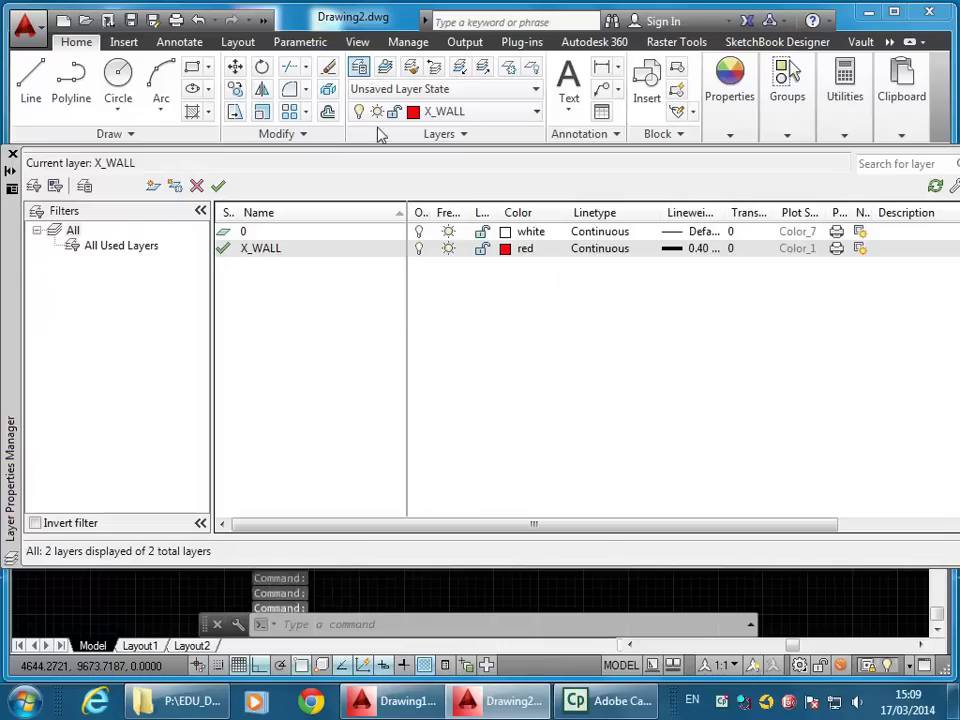
{"action": "left_click", "coordinate": [153, 186]}
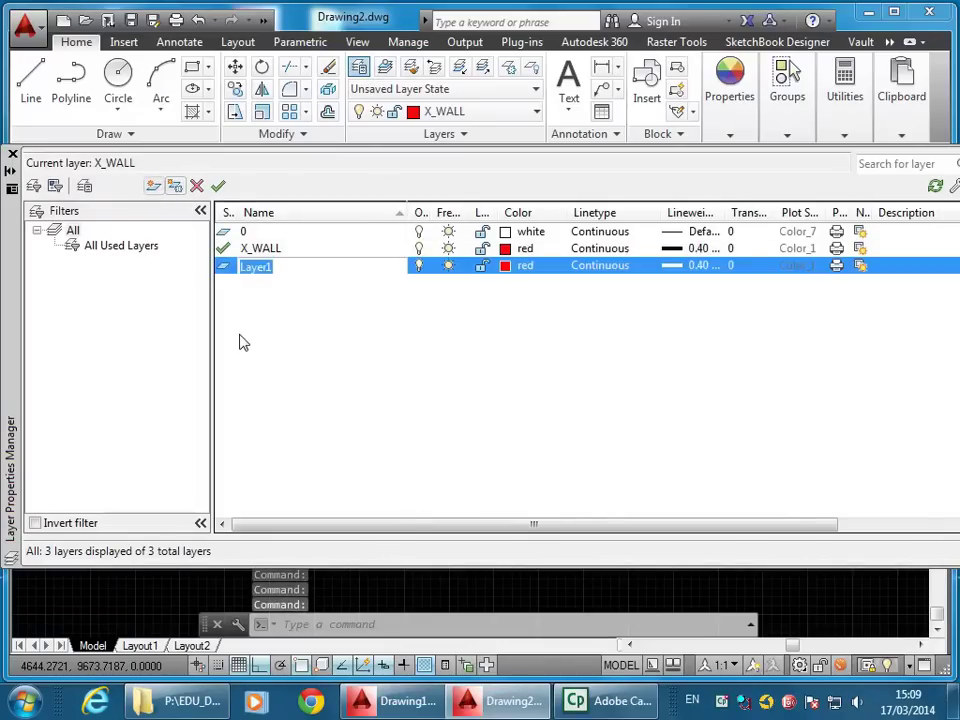
{"action": "type", "text": "X"}
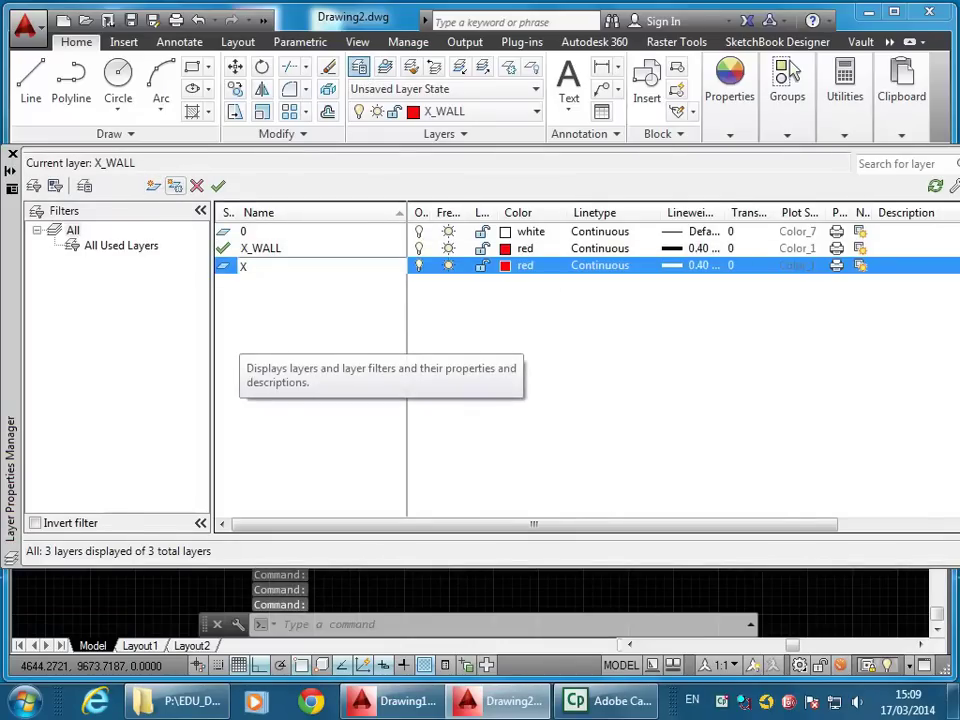
{"action": "type", "text": "_BU"}
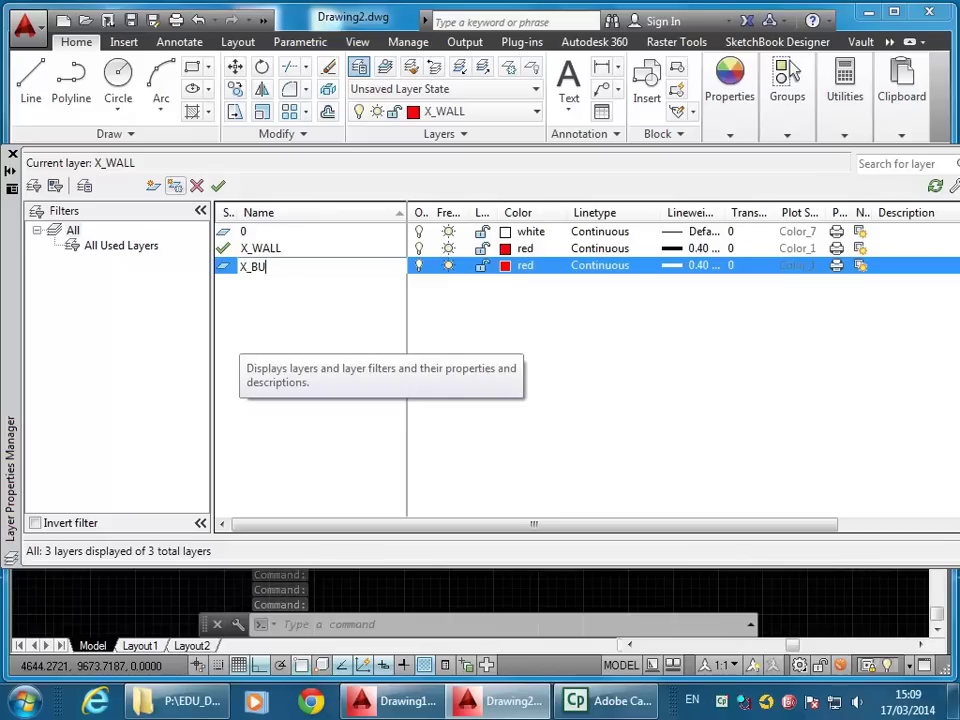
{"action": "type", "text": "ILT-IN"}
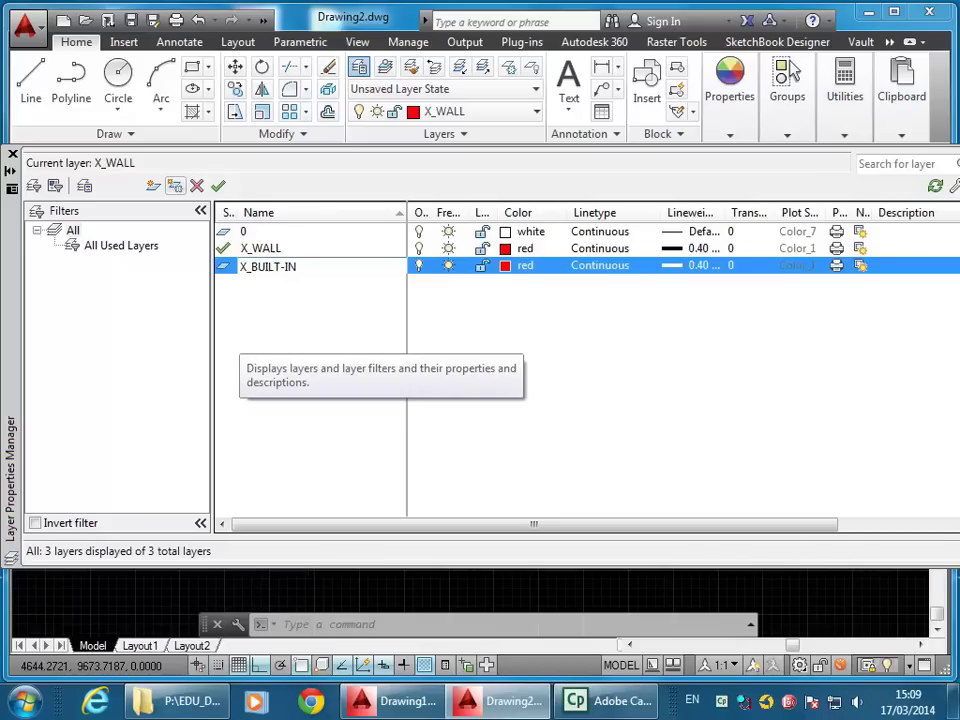
{"action": "key", "text": "Return"}
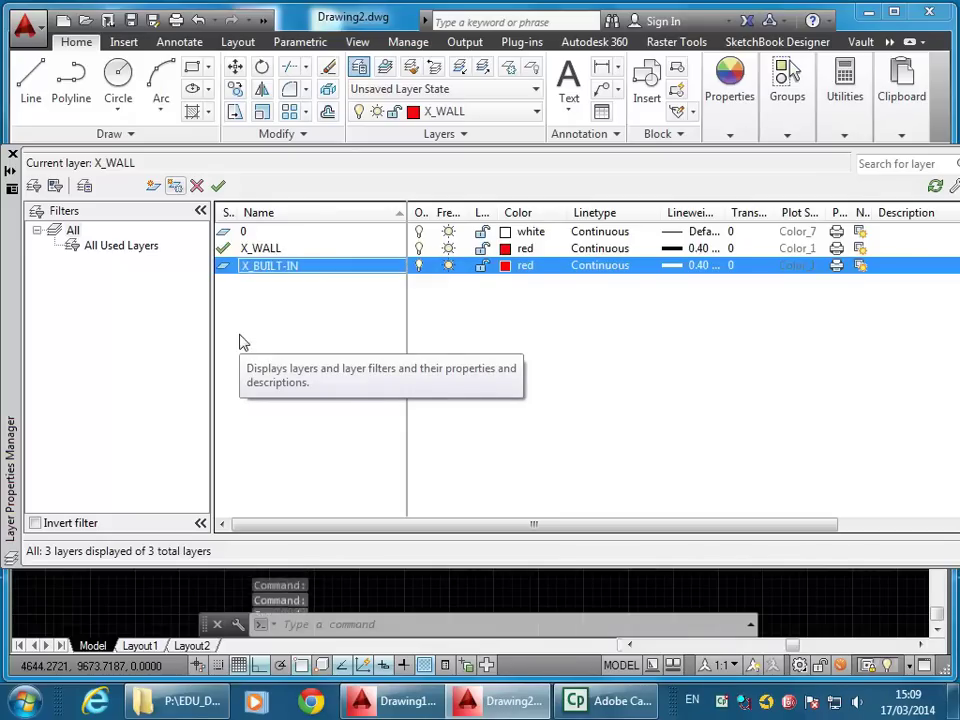
{"action": "left_click", "coordinate": [253, 265]}
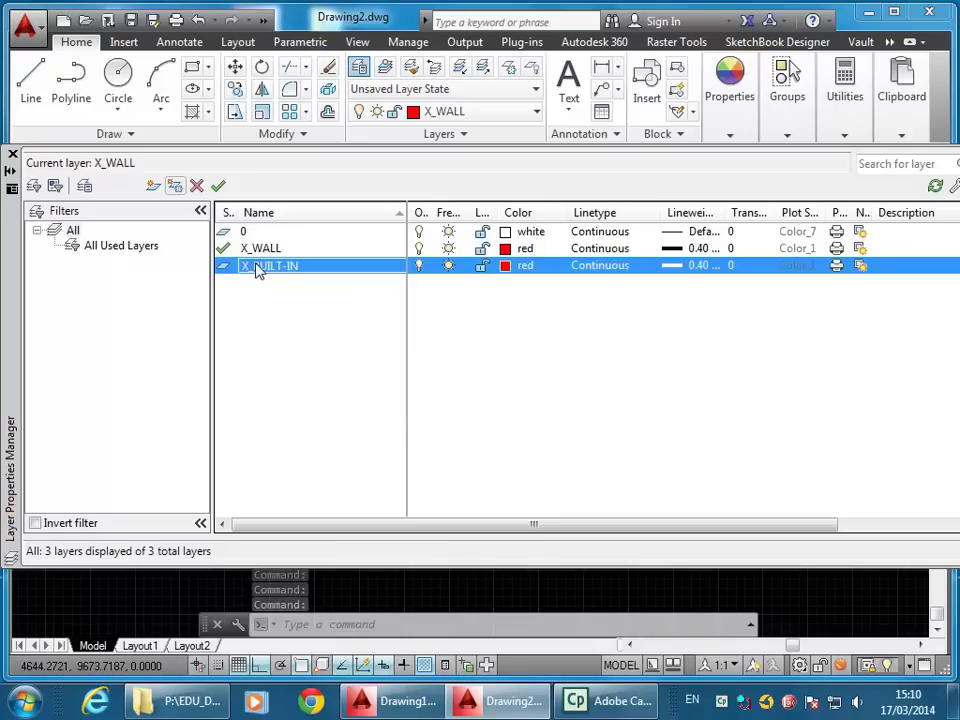
{"action": "key", "text": "Return"}
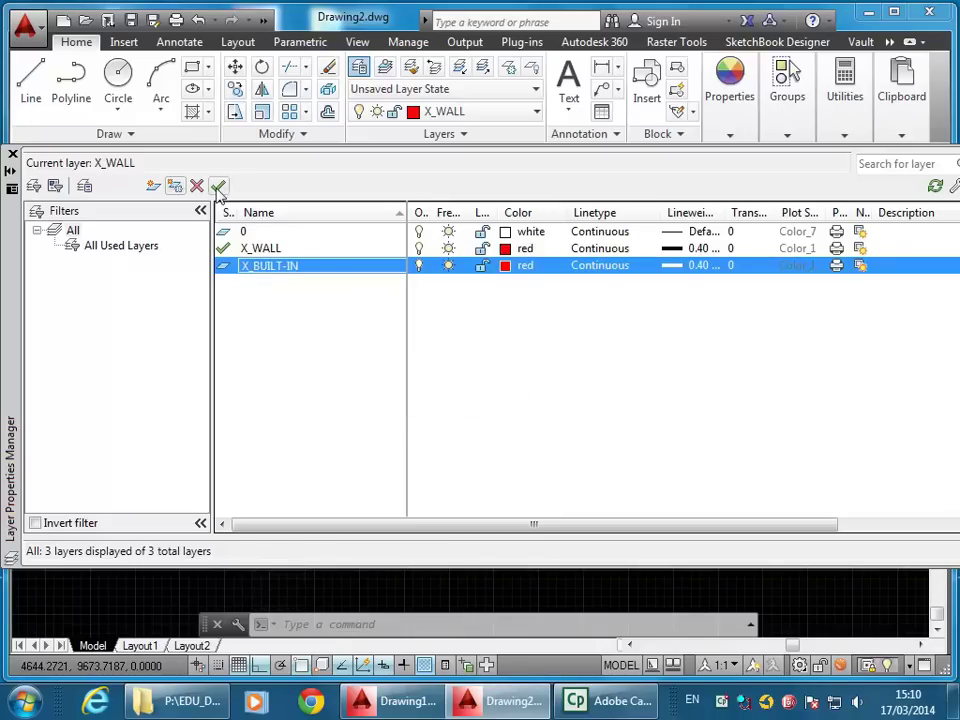
Create two more layers named X_DOOR and X_WINDOW
{"action": "left_click", "coordinate": [153, 186]}
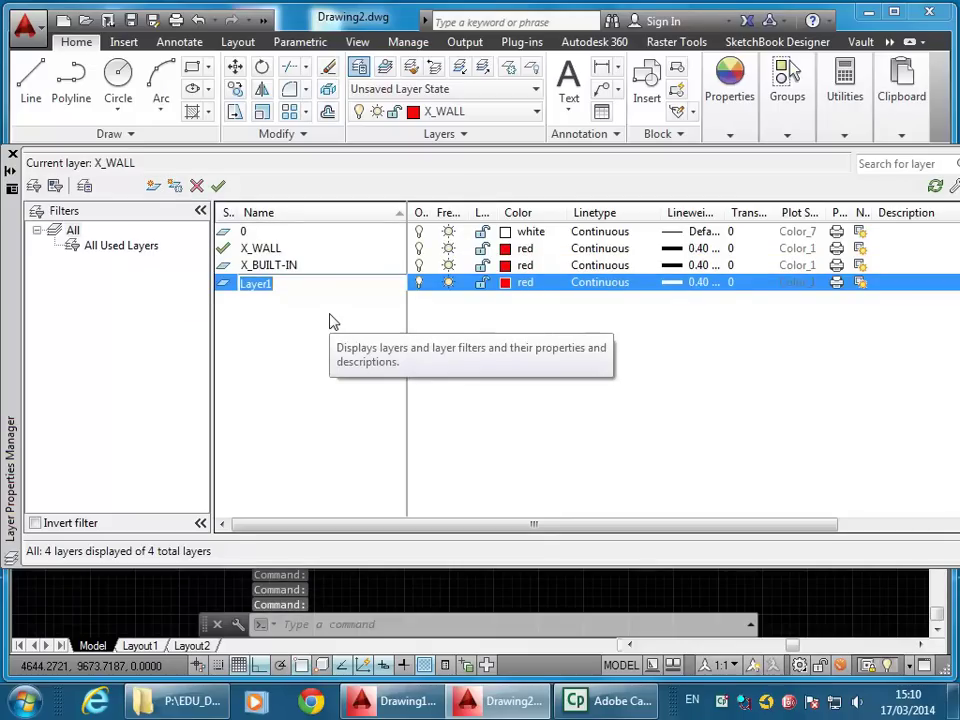
{"action": "type", "text": "X"}
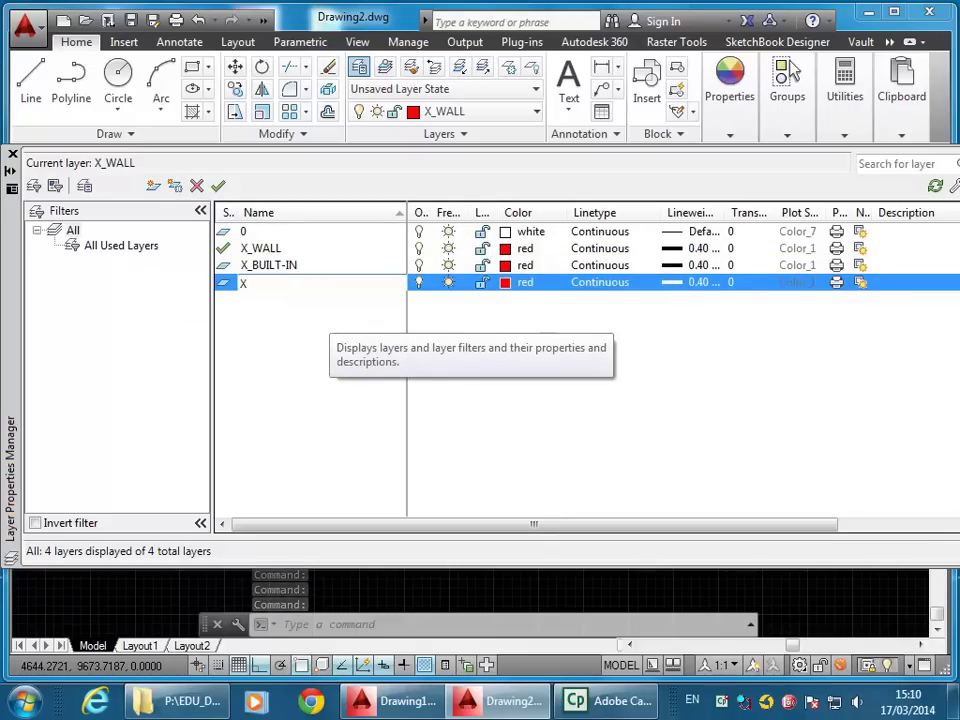
{"action": "type", "text": "_"}
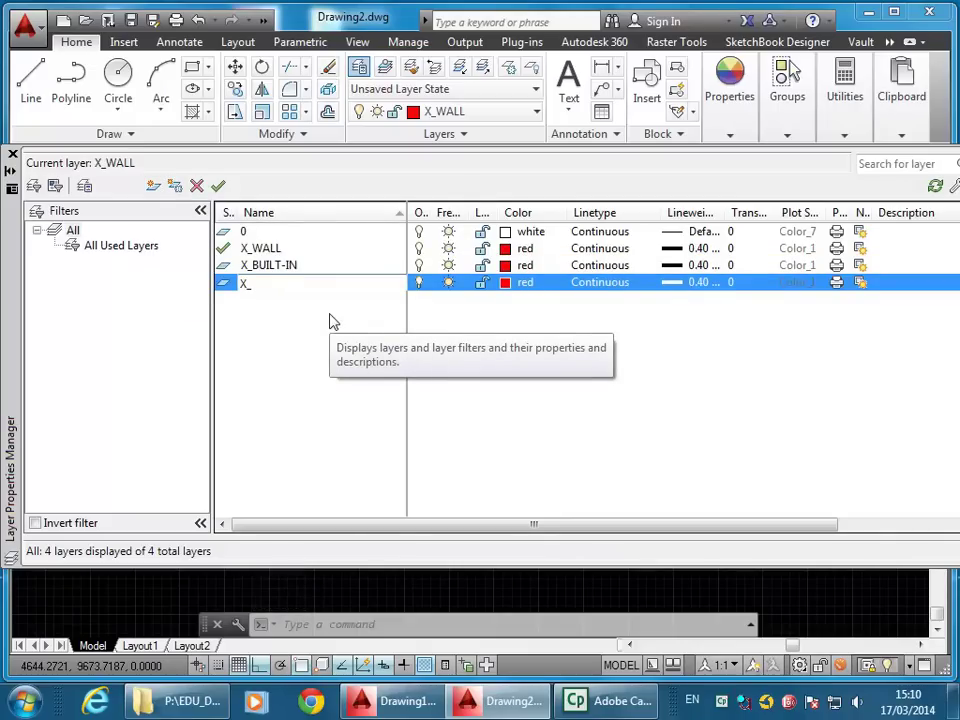
{"action": "type", "text": "DOOR"}
{"action": "left_click", "coordinate": [153, 185]}
{"action": "type", "text": "X_W"}
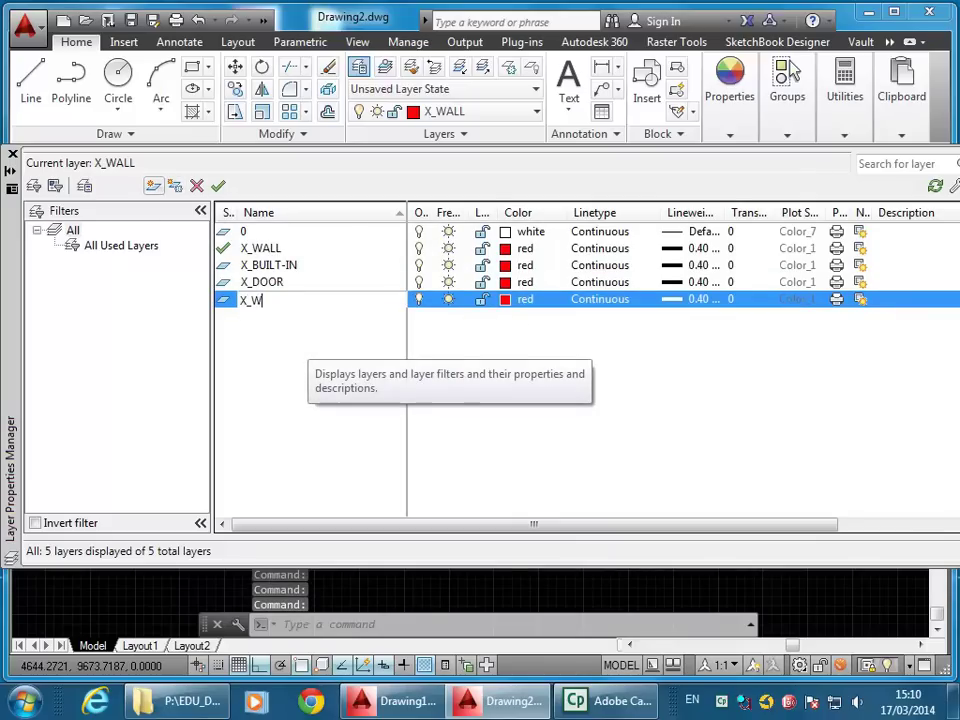
{"action": "type", "text": "INDOW"}
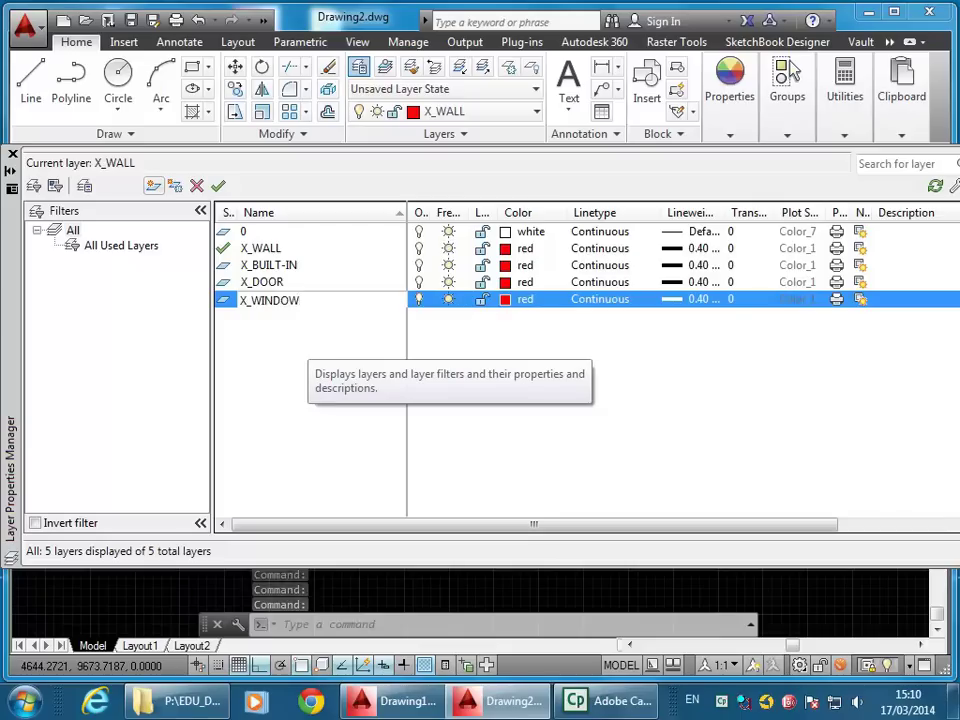
{"action": "key", "text": "Return"}
Add layers named X_TILE and X_KITCHEN to the layer list
{"action": "left_click", "coordinate": [154, 185]}
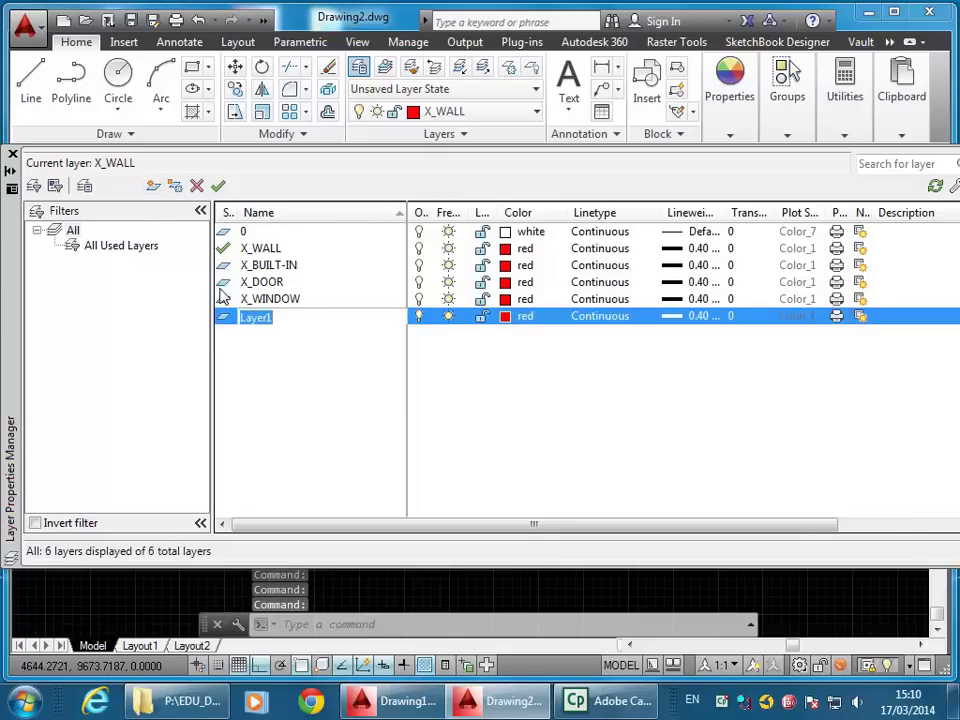
{"action": "type", "text": "X_"}
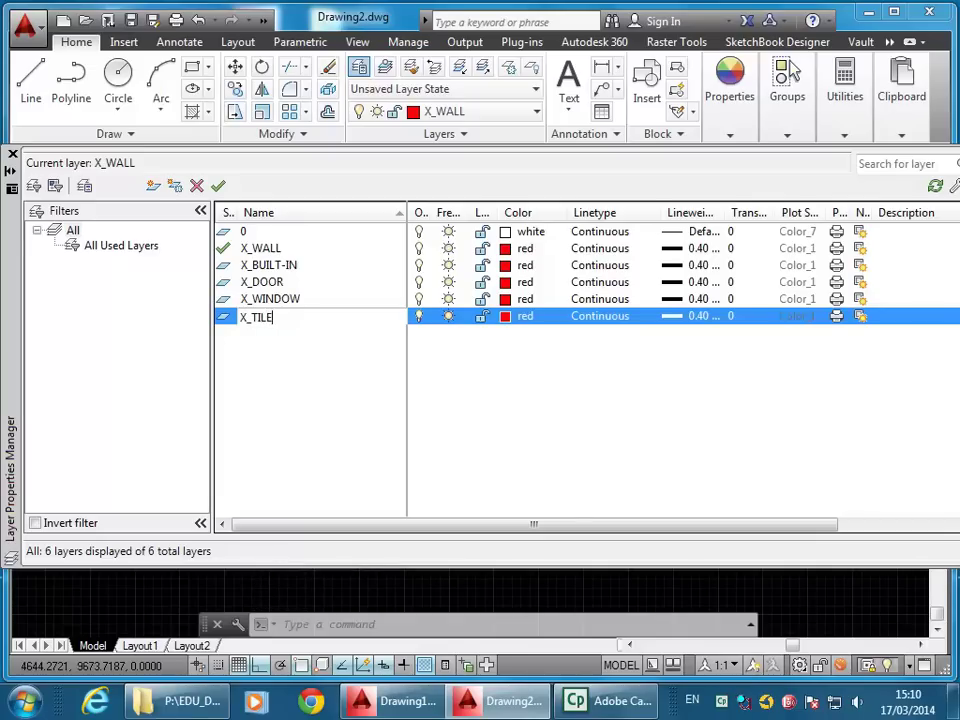
{"action": "type", "text": "TILE"}
{"action": "key", "text": "Return"}
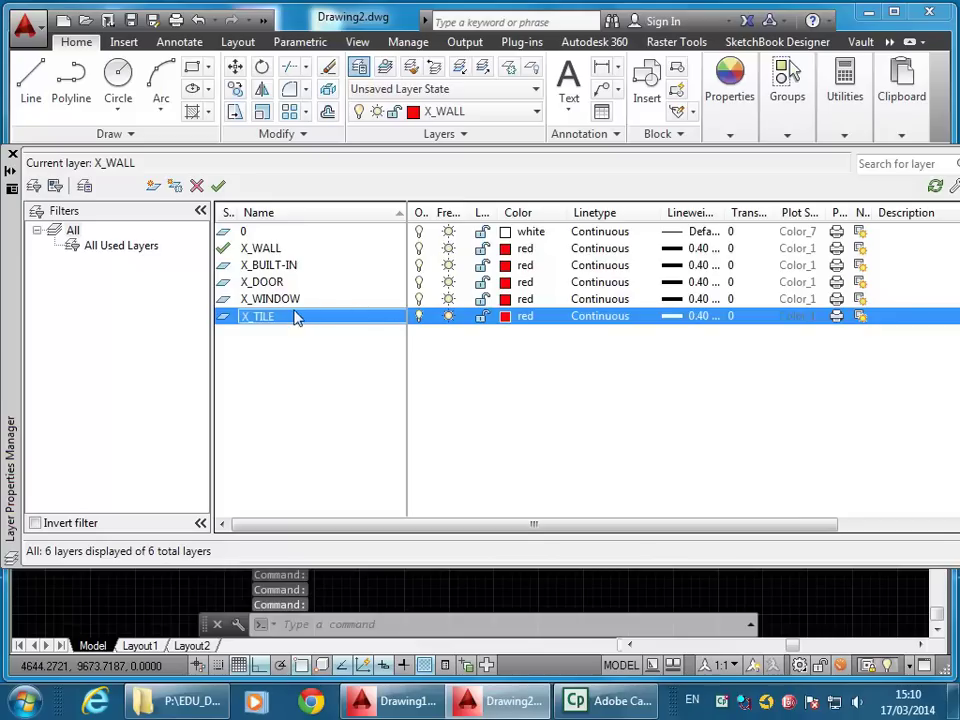
{"action": "left_click", "coordinate": [154, 188]}
{"action": "type", "text": "X_"}
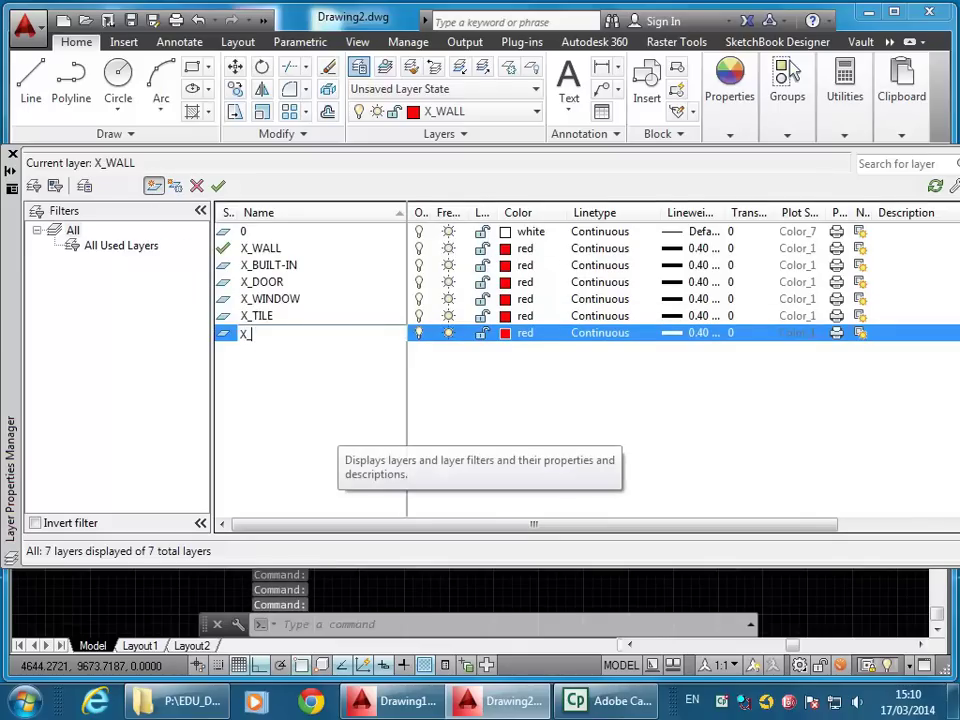
{"action": "type", "text": "KITCHEN"}
{"action": "key", "text": "Return"}
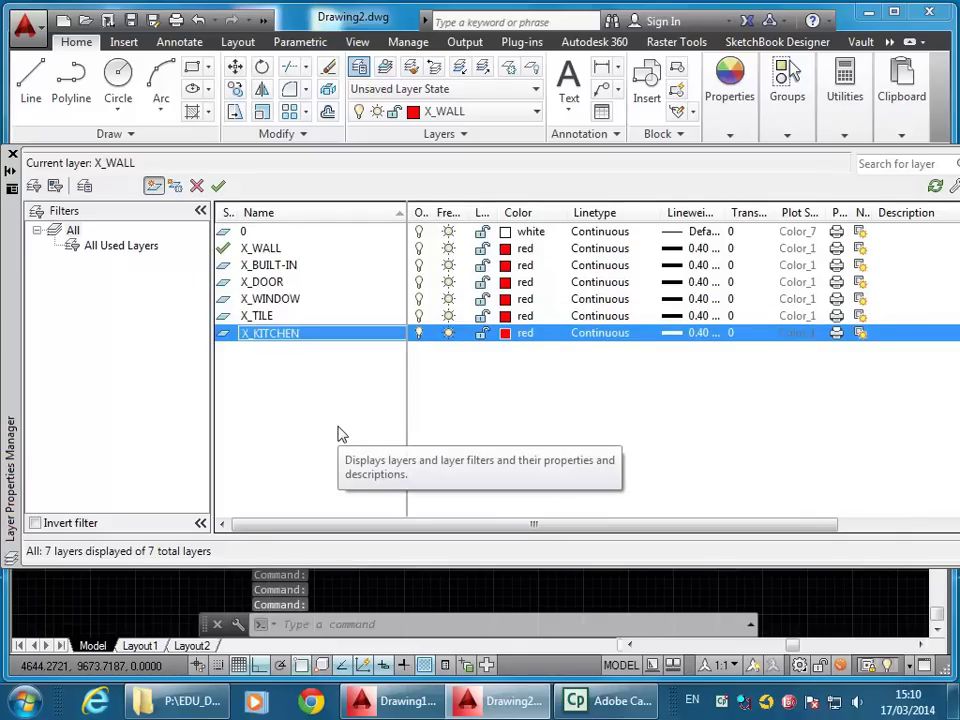
Create a new layer named X_BATHROOM
{"action": "left_click", "coordinate": [154, 188]}
{"action": "type", "text": "X"}
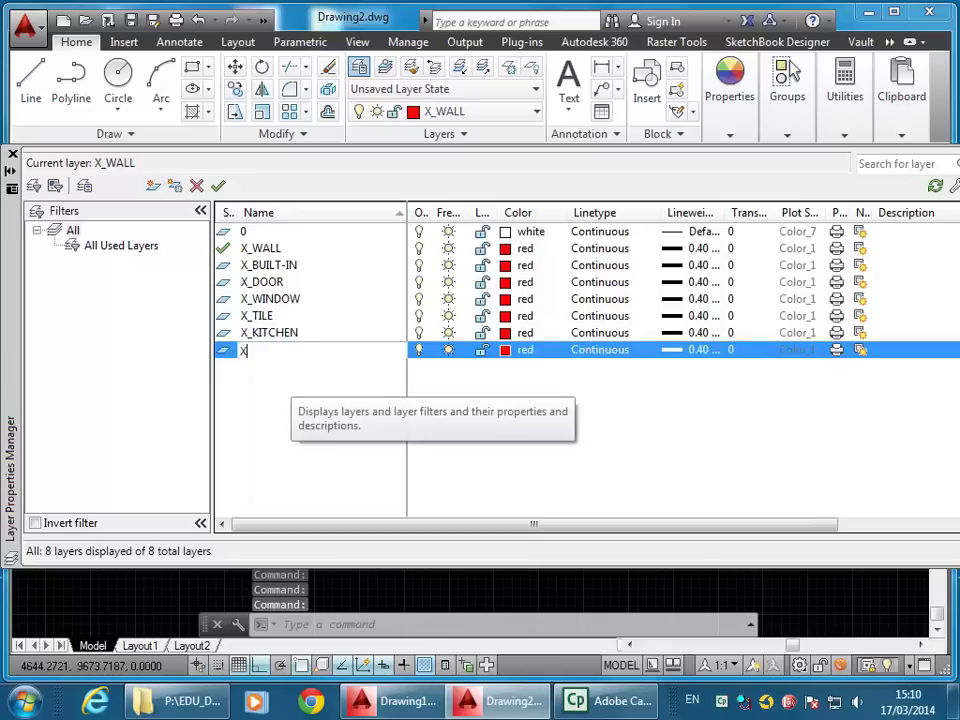
{"action": "type", "text": "_BATHROOM"}
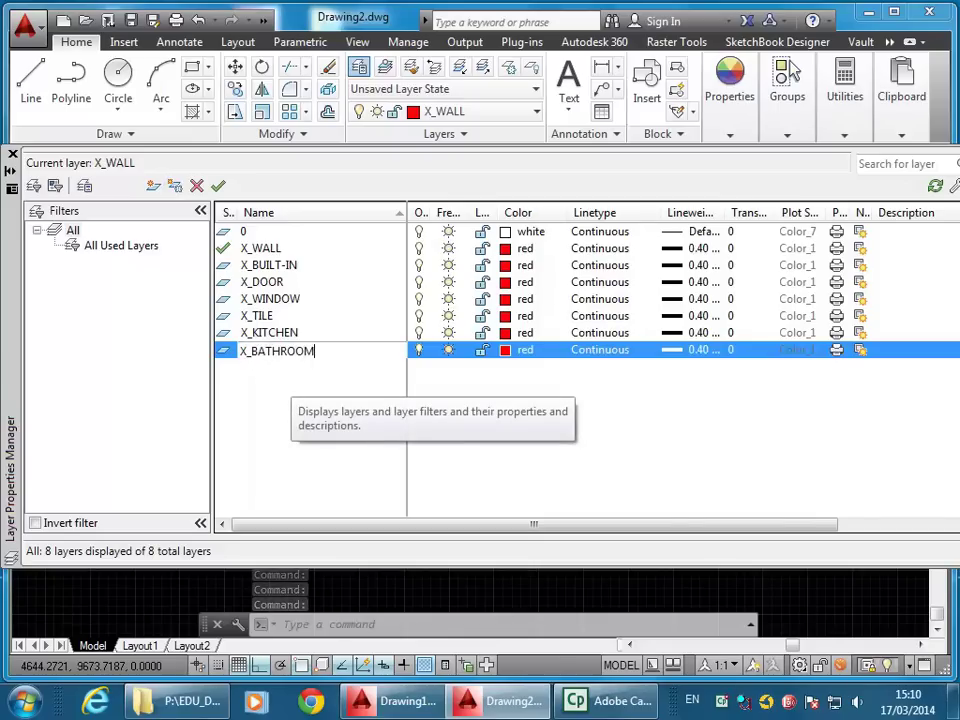
{"action": "key", "text": "Return"}
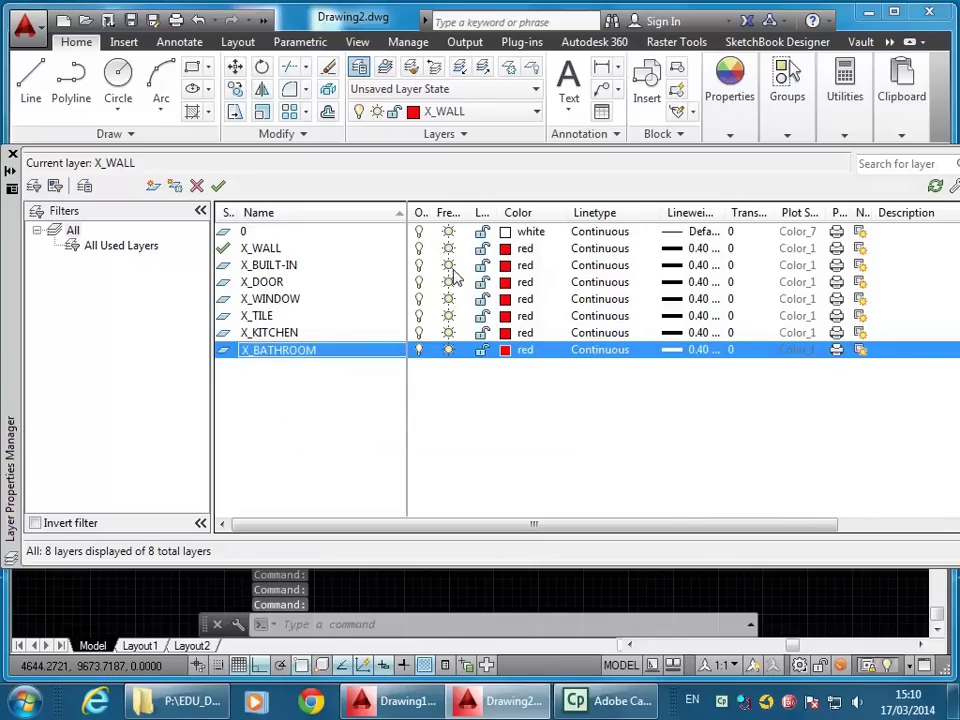
Set the X_BUILT-IN layer's colour to yellow
{"action": "left_click", "coordinate": [265, 268]}
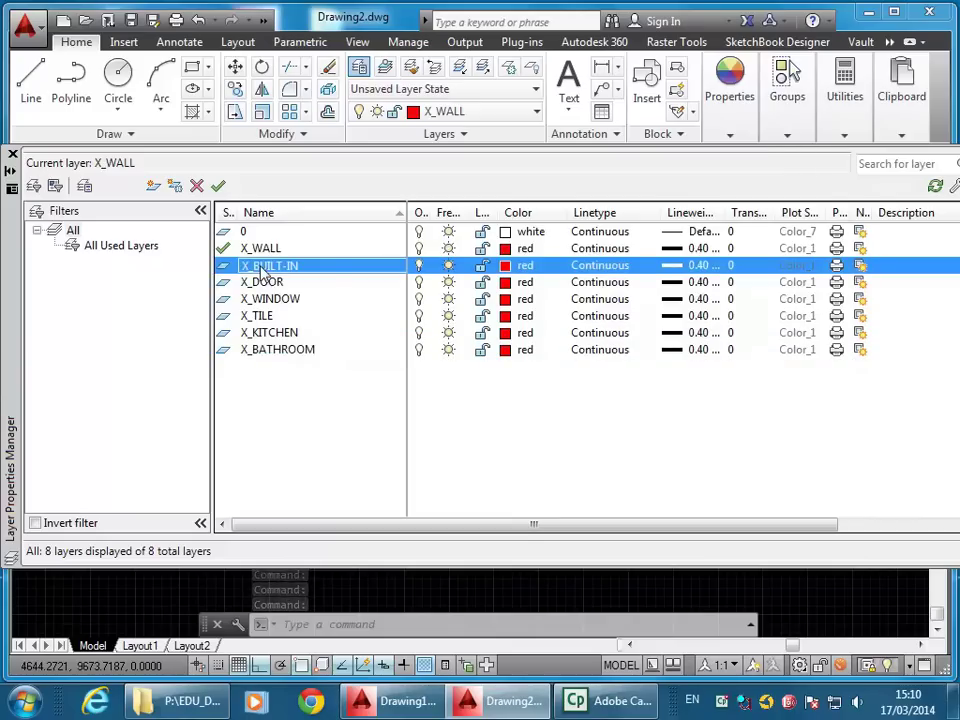
{"action": "left_click", "coordinate": [508, 266]}
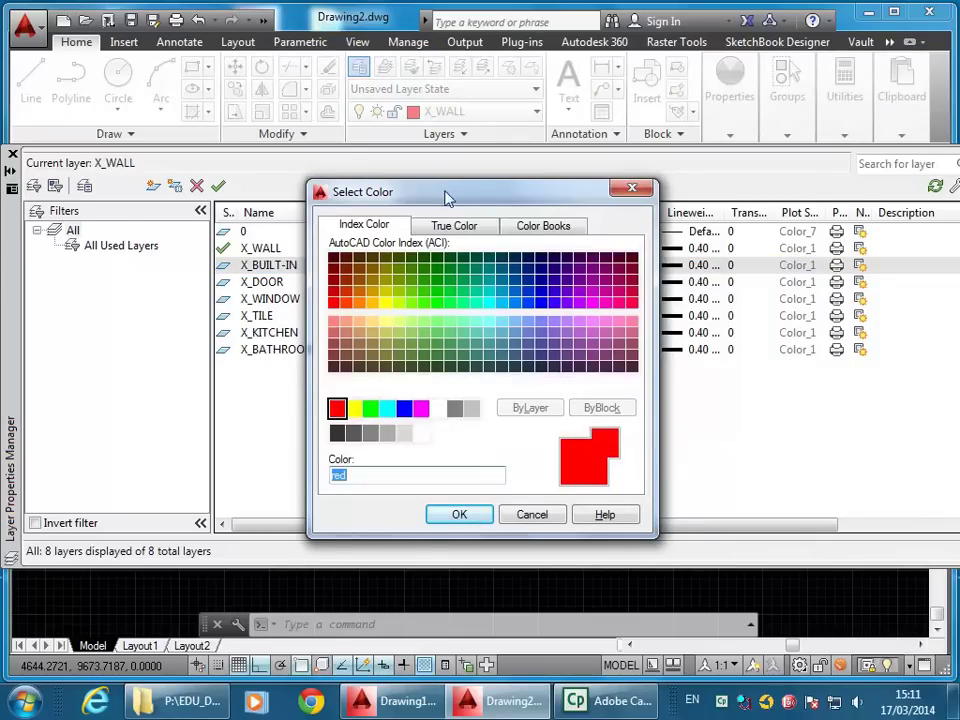
{"action": "left_click", "coordinate": [353, 408]}
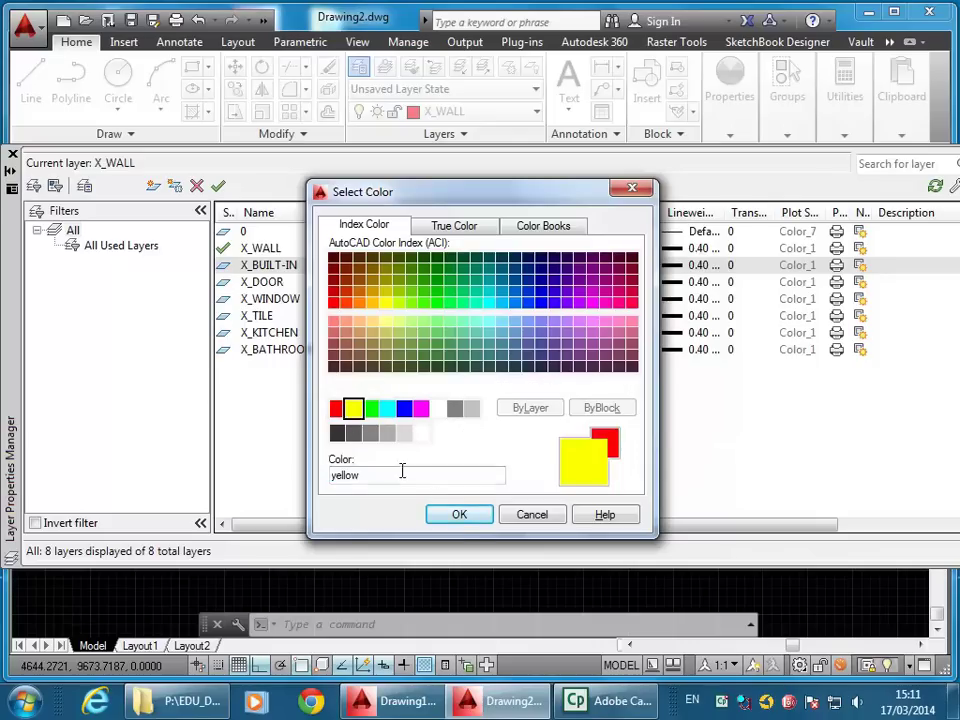
{"action": "left_click", "coordinate": [456, 516]}
Set the X_DOOR layer's colour to cyan
{"action": "left_click", "coordinate": [351, 284]}
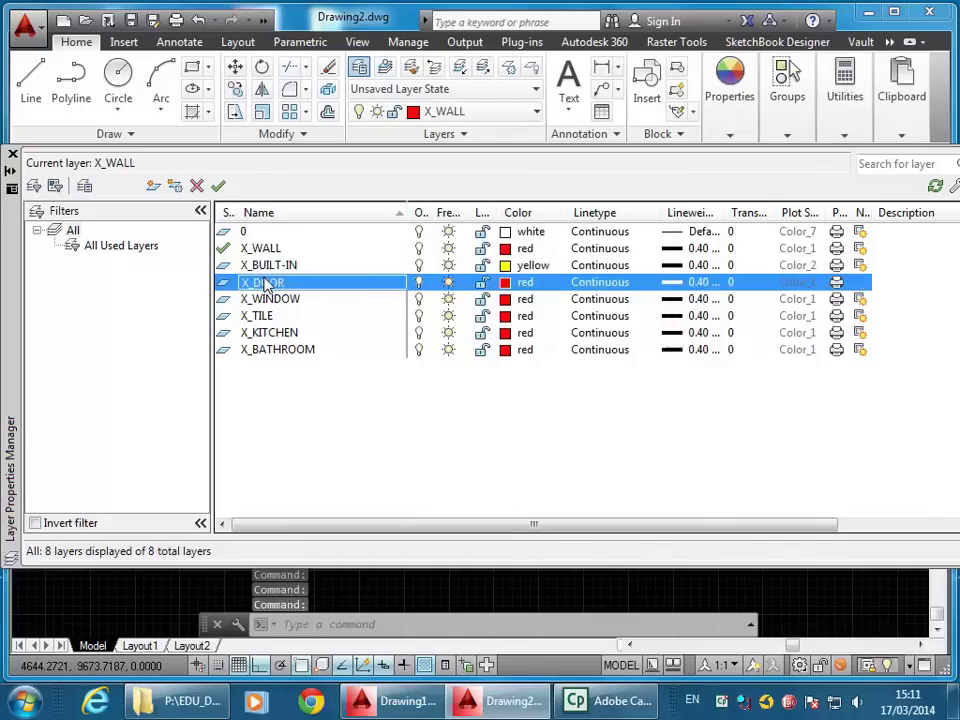
{"action": "left_click", "coordinate": [507, 283]}
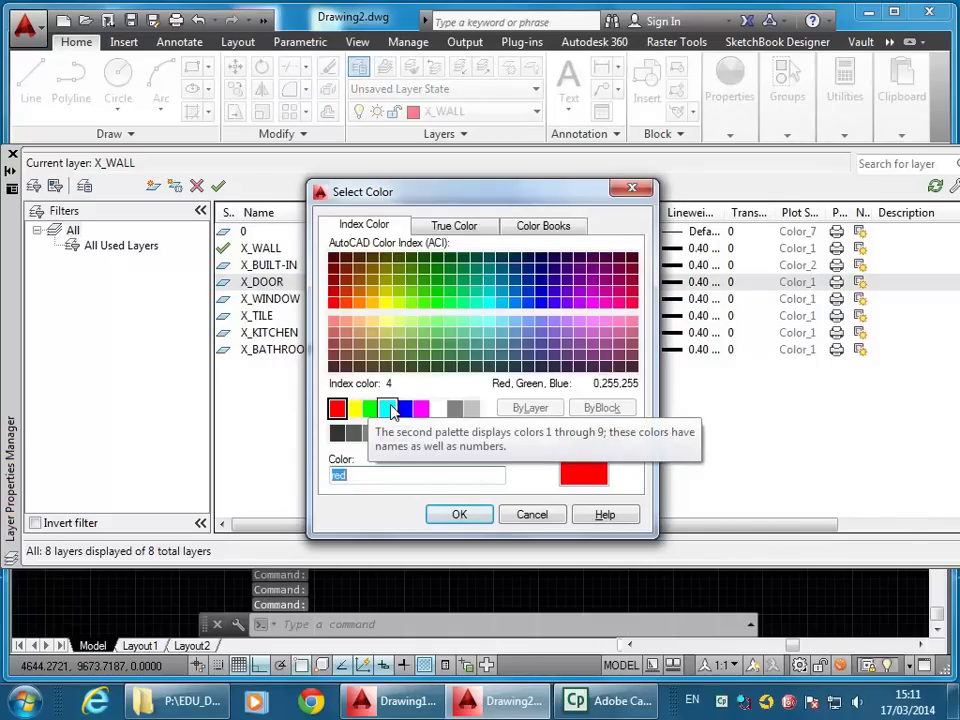
{"action": "left_click", "coordinate": [387, 409]}
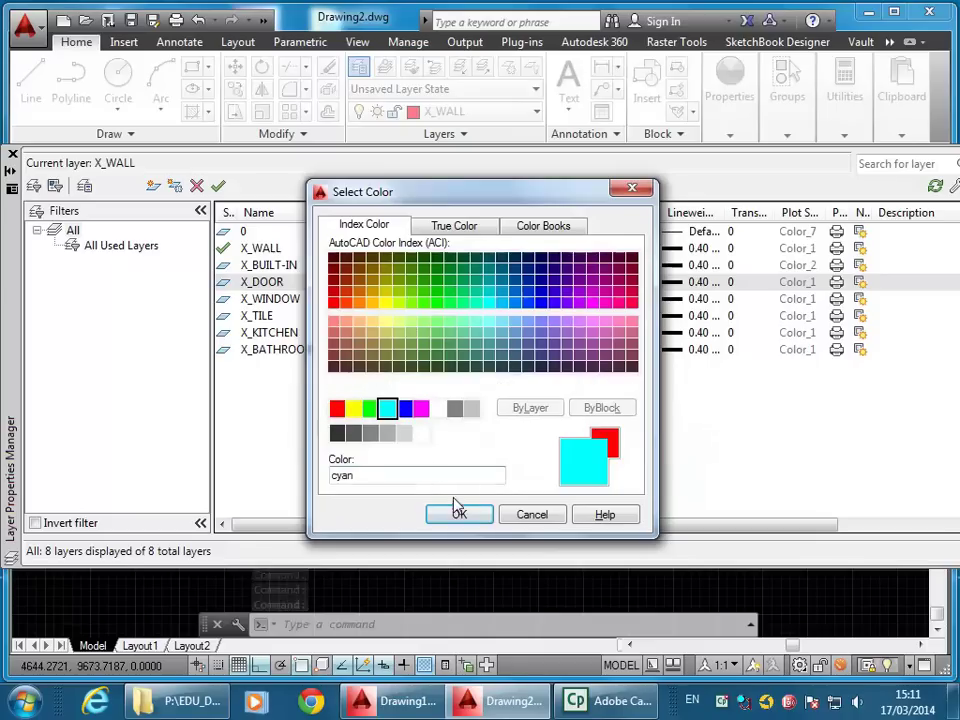
{"action": "left_click", "coordinate": [458, 513]}
Set the X_WINDOW layer's colour to blue
{"action": "left_click", "coordinate": [395, 299]}
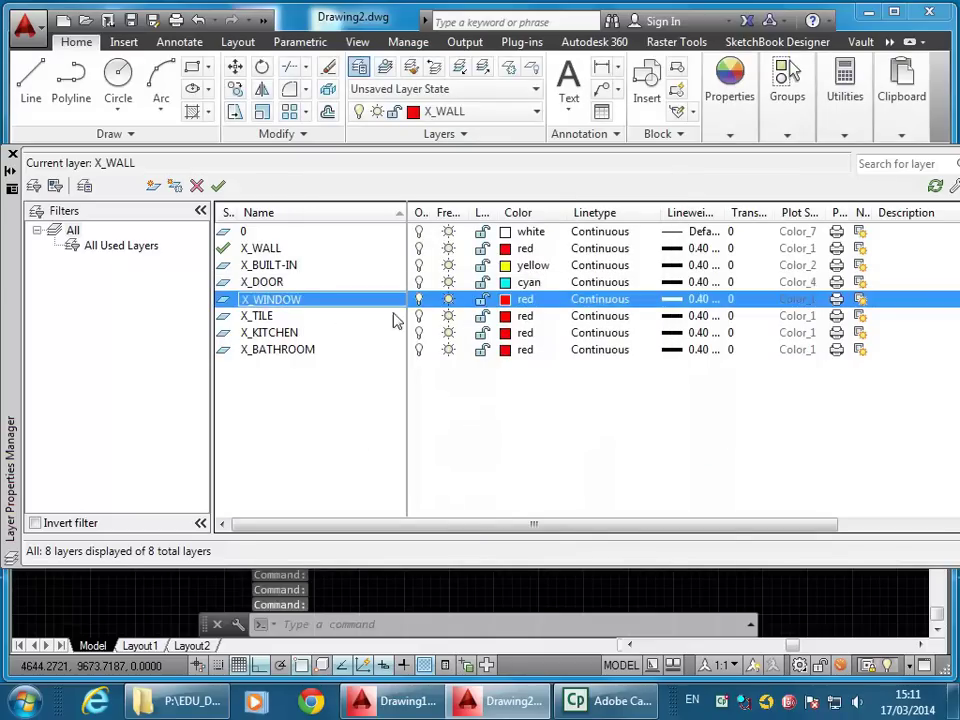
{"action": "left_click", "coordinate": [506, 300]}
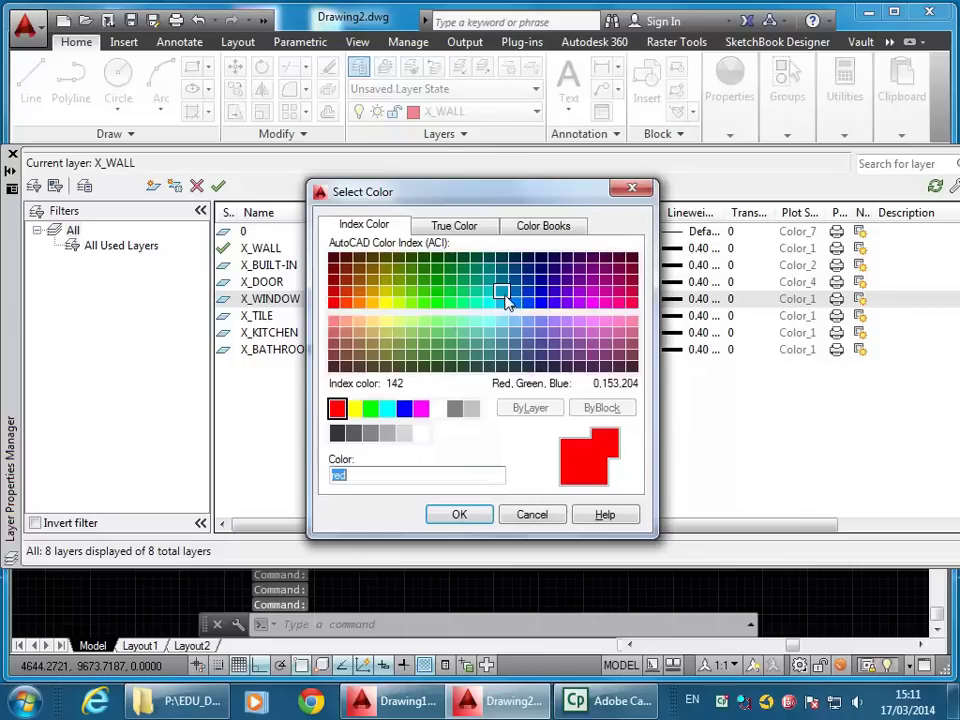
{"action": "left_click", "coordinate": [403, 409]}
{"action": "left_click", "coordinate": [459, 514]}
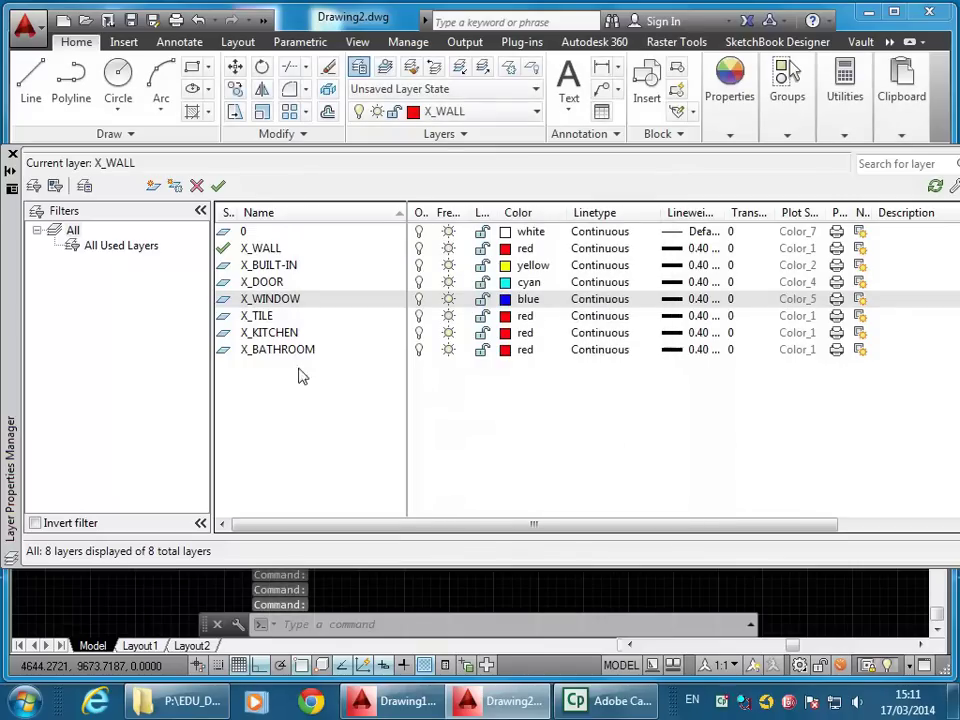
Set the X_TILE layer's colour to index colour 9
{"action": "left_click", "coordinate": [258, 316]}
{"action": "left_click", "coordinate": [505, 316]}
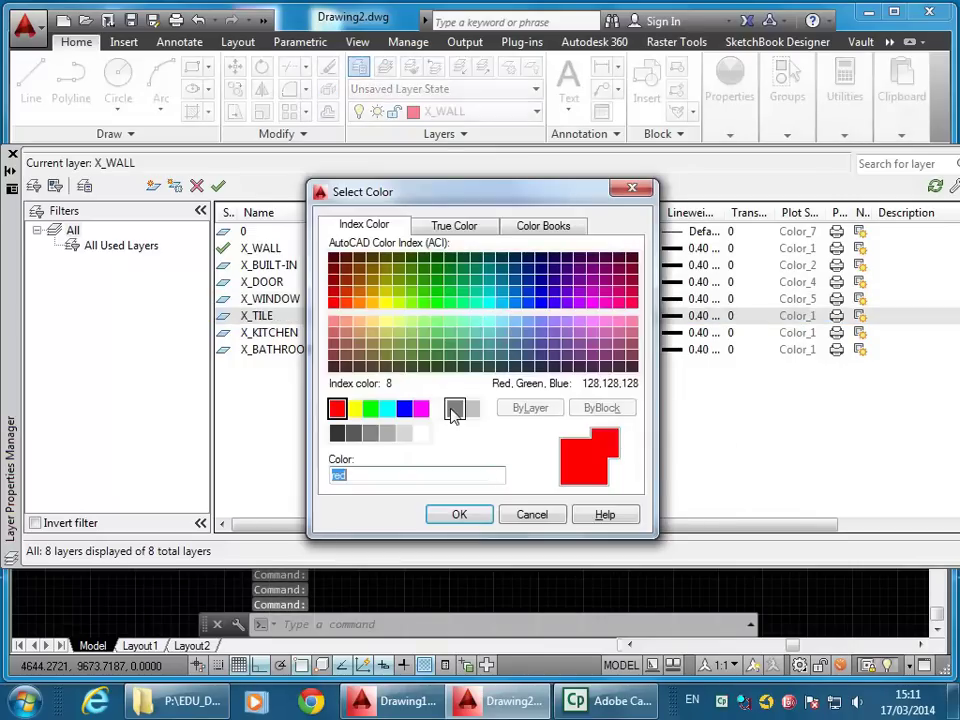
{"action": "left_click", "coordinate": [471, 409]}
{"action": "left_click", "coordinate": [467, 515]}
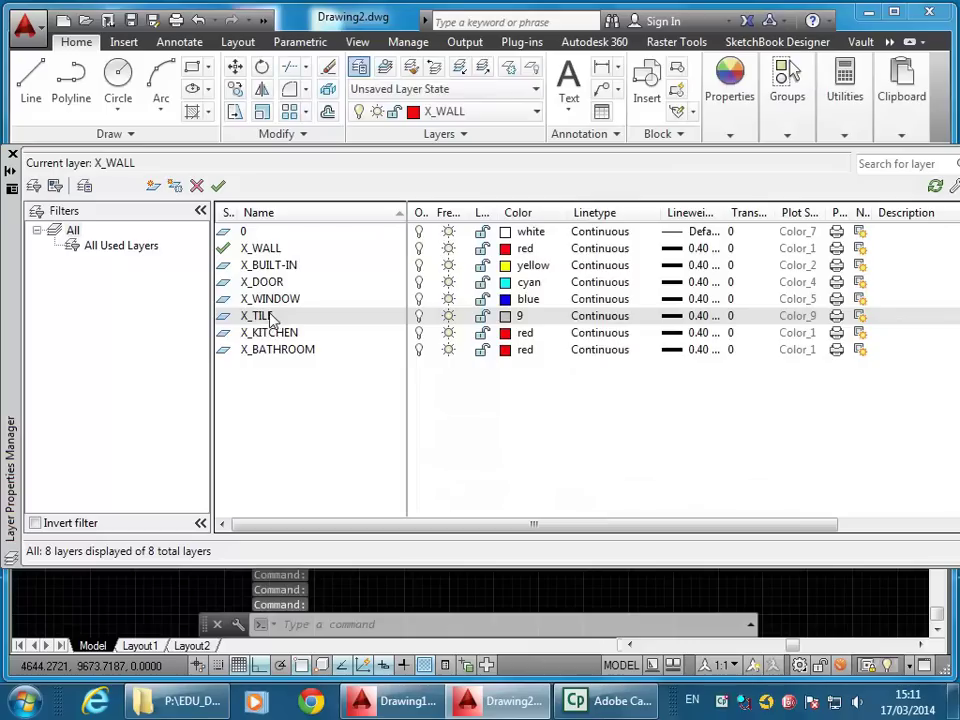
Set the X_KITCHEN layer's colour to magenta
{"action": "left_click", "coordinate": [523, 337]}
{"action": "left_click", "coordinate": [506, 333]}
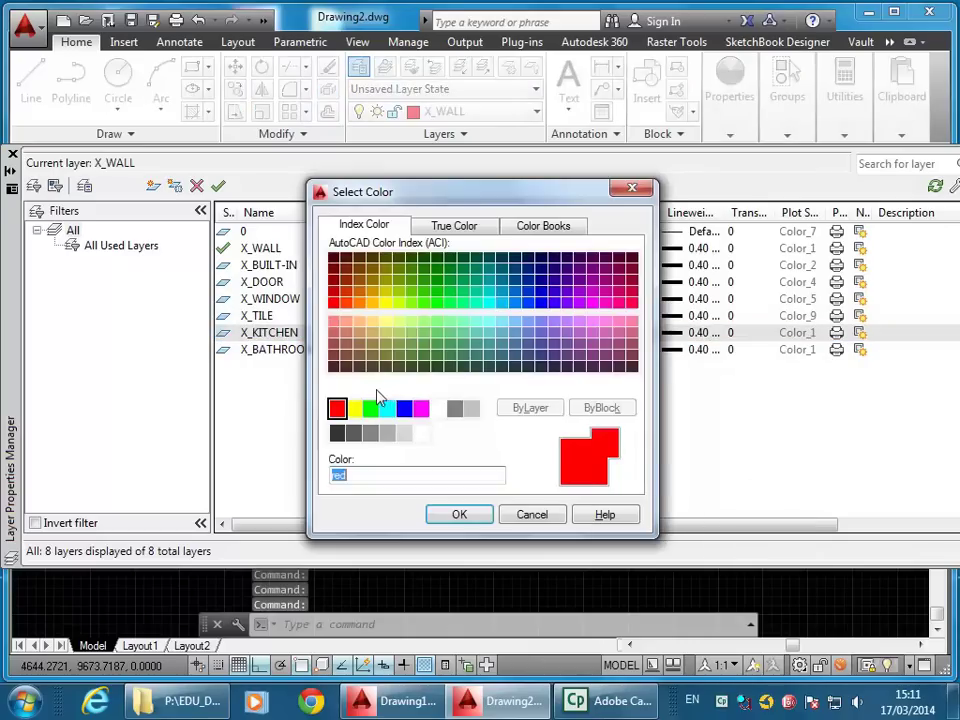
{"action": "left_click", "coordinate": [420, 408]}
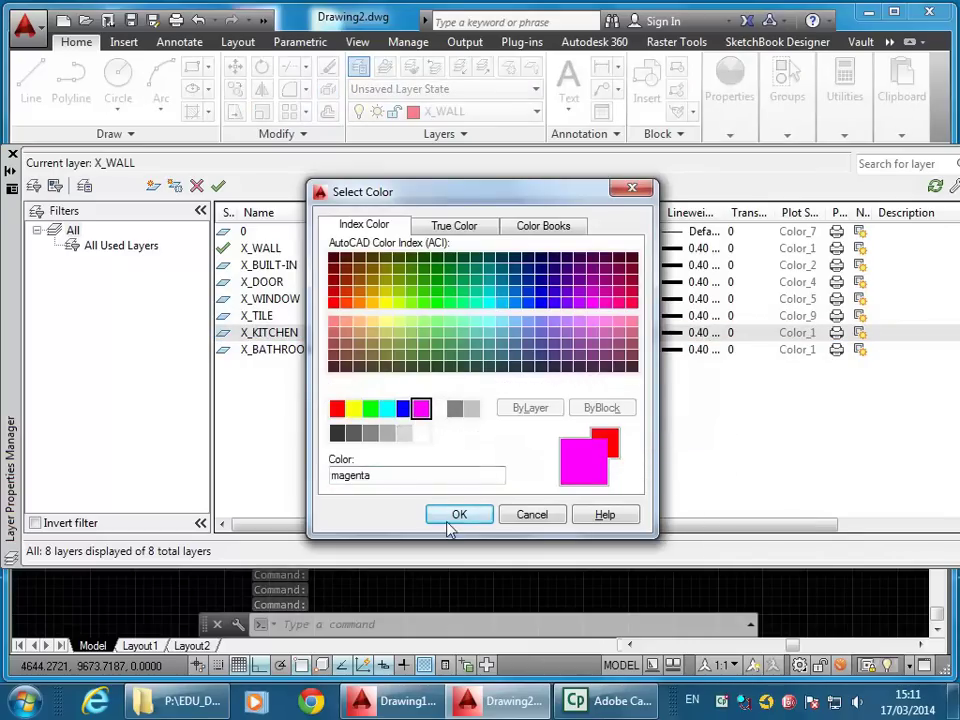
{"action": "left_click", "coordinate": [457, 516]}
Set the X_BATHROOM layer's colour to index colour 8 and close the layer manager
{"action": "left_click", "coordinate": [520, 352]}
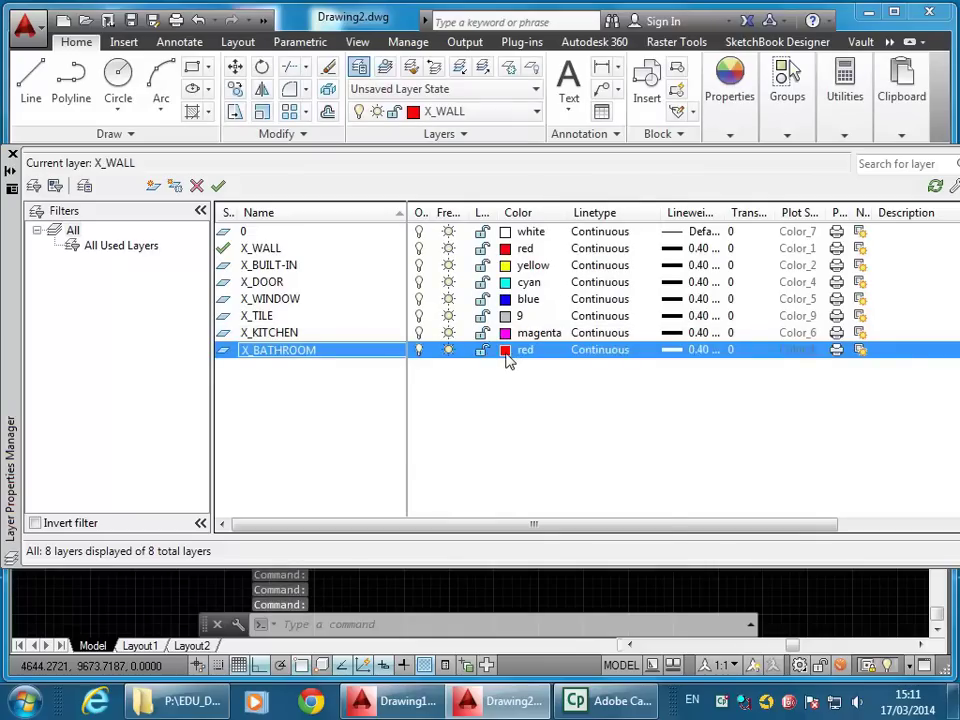
{"action": "left_click", "coordinate": [506, 355]}
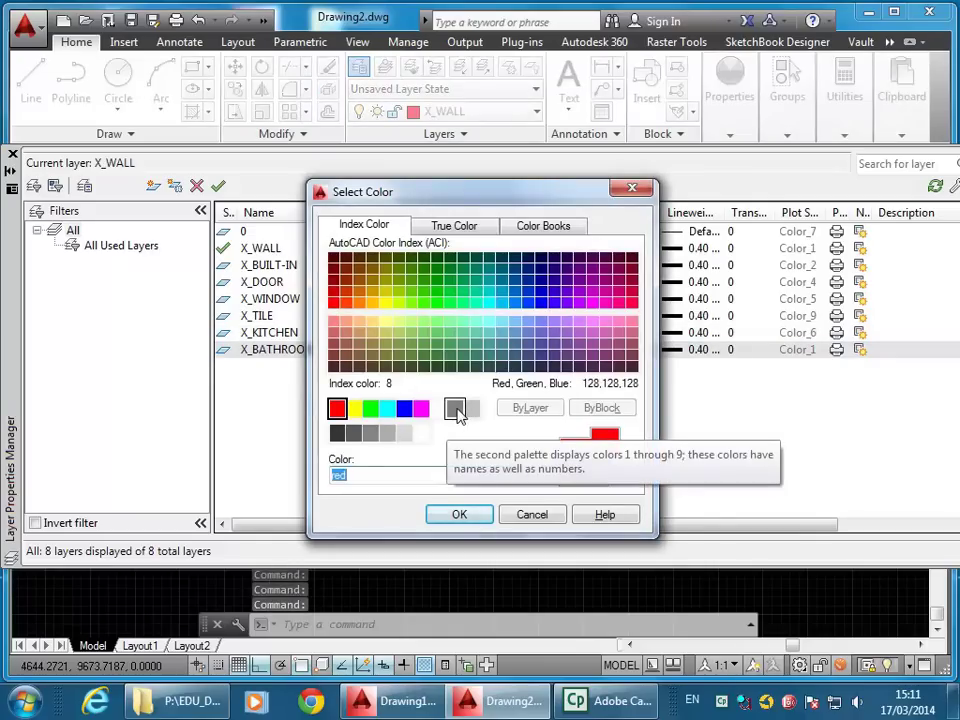
{"action": "left_click", "coordinate": [457, 412]}
{"action": "left_click", "coordinate": [457, 516]}
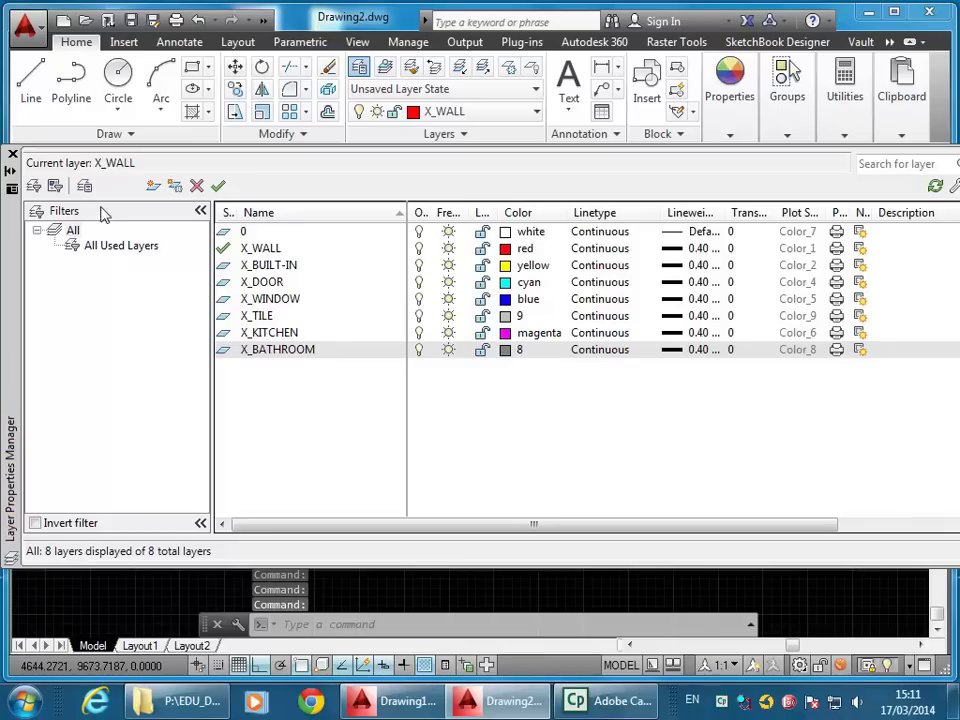
{"action": "left_click", "coordinate": [13, 157]}
Draw a horizontal line about 900 units long across the lower interior wall, continuing from its west end straight down to the bottom wall
{"action": "scroll", "coordinate": [332, 518], "scroll_direction": "up", "scroll_amount": 5}
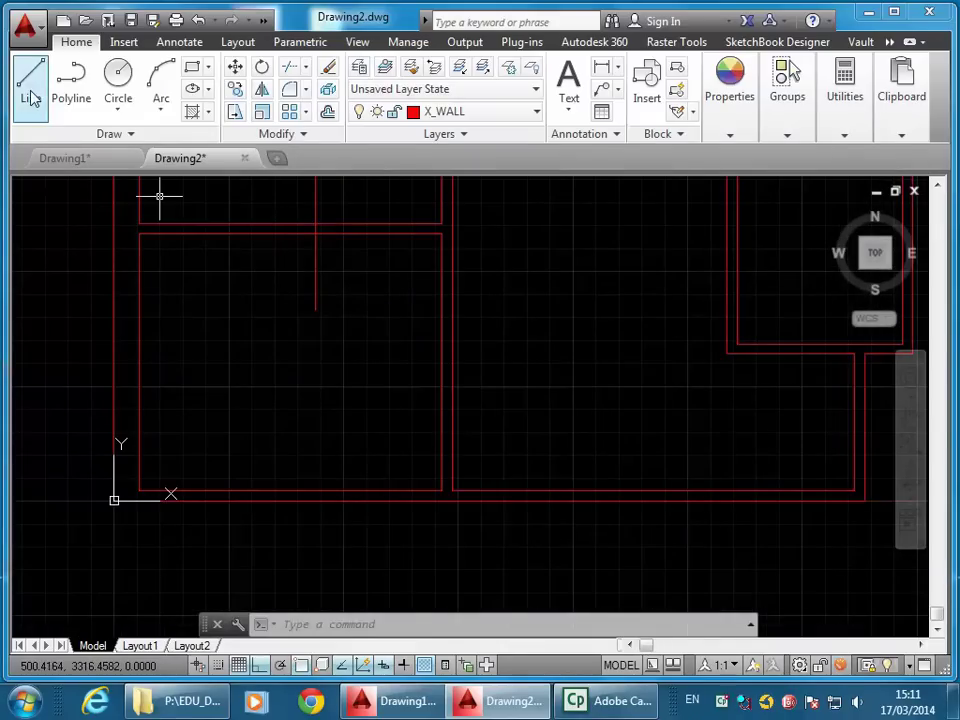
{"action": "left_click", "coordinate": [31, 97]}
{"action": "scroll", "coordinate": [381, 497], "scroll_direction": "up", "scroll_amount": 4}
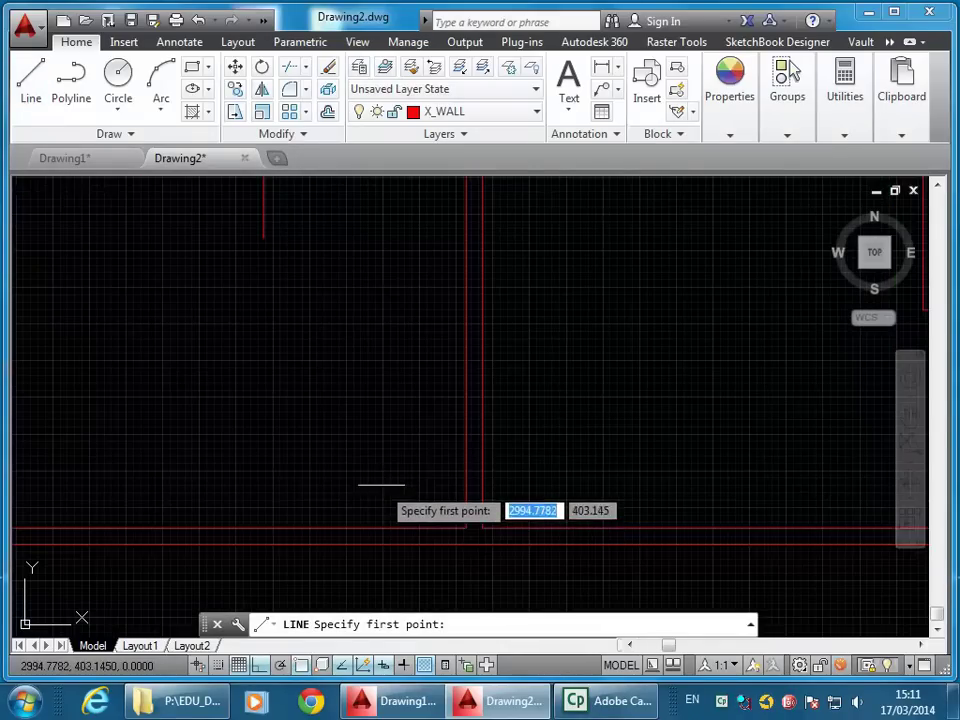
{"action": "left_click", "coordinate": [641, 285]}
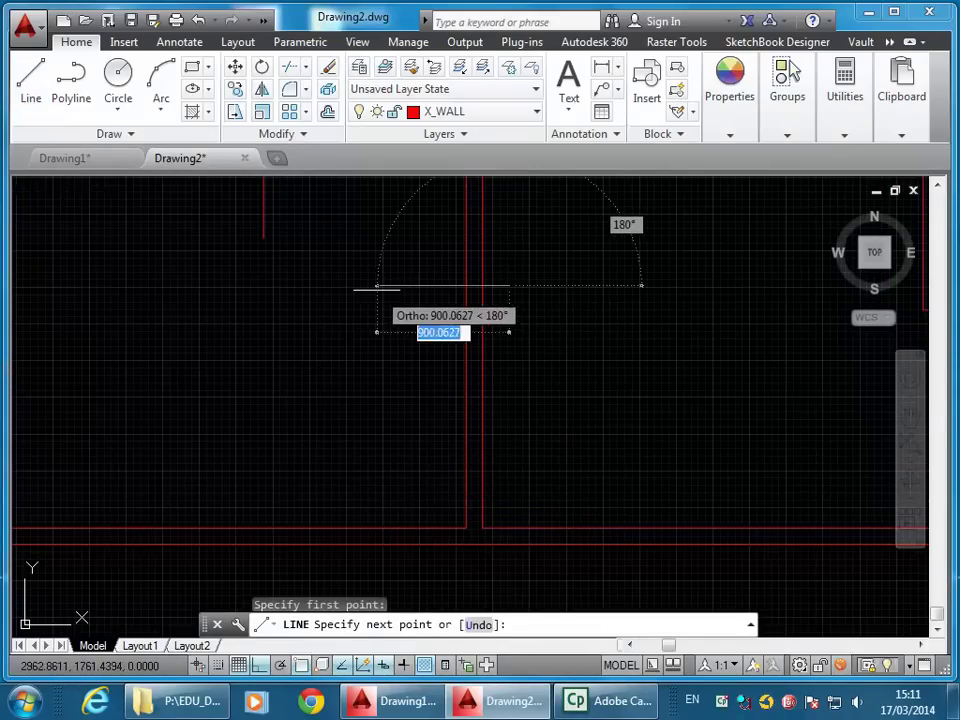
{"action": "left_click", "coordinate": [377, 286]}
{"action": "left_click", "coordinate": [377, 525]}
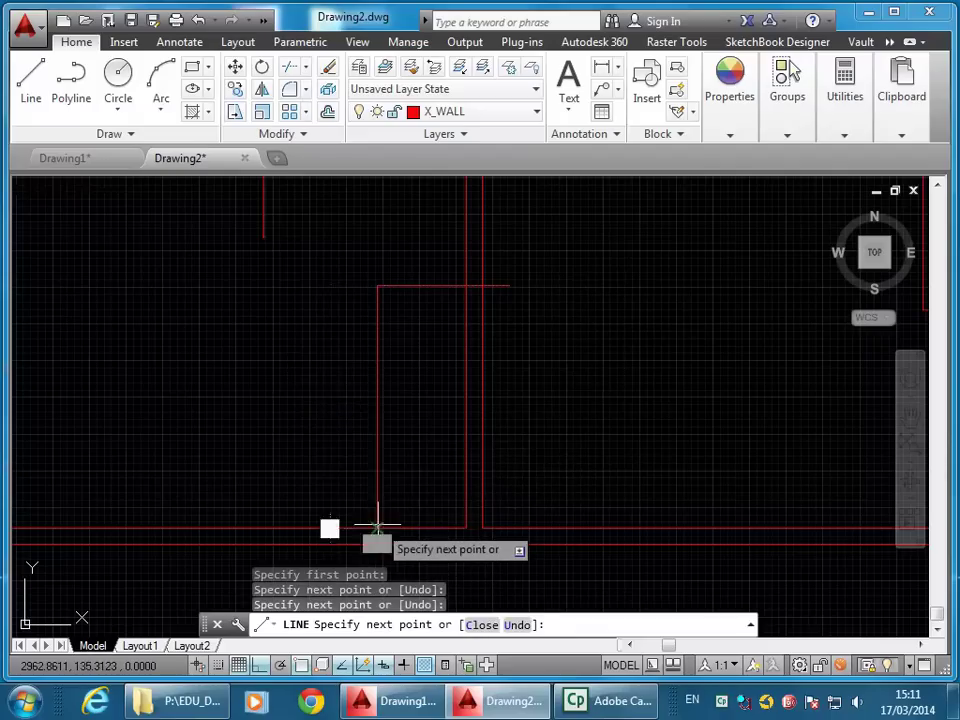
{"action": "key", "text": "Escape"}
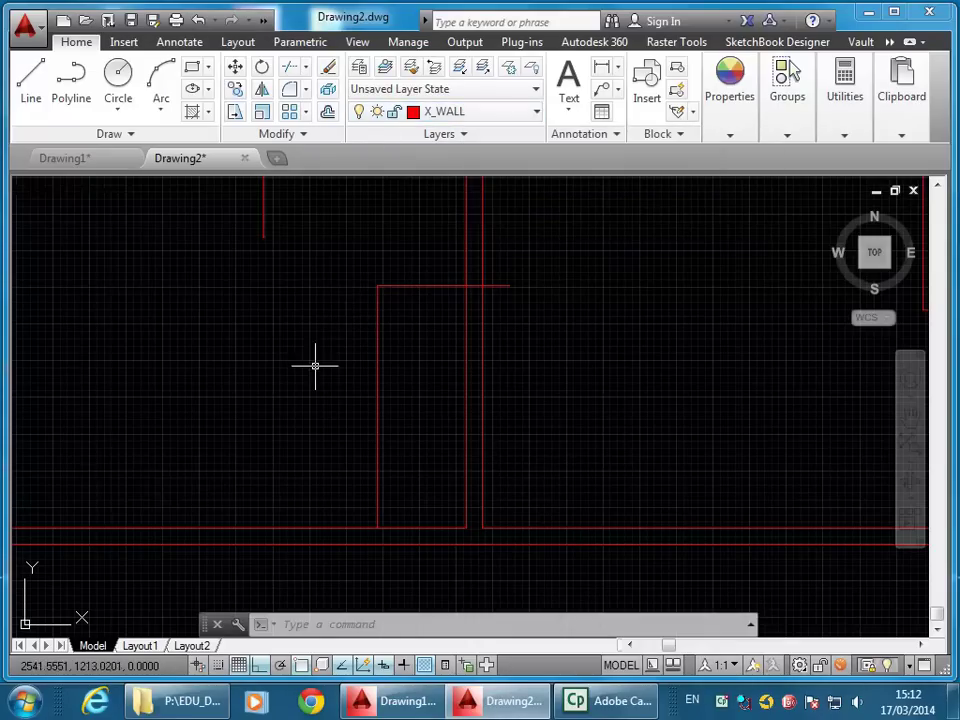
Move the horizontal and vertical lines just drawn beside the interior wall to the X_BUILT-IN layer and clear the selection
{"action": "left_click", "coordinate": [397, 286]}
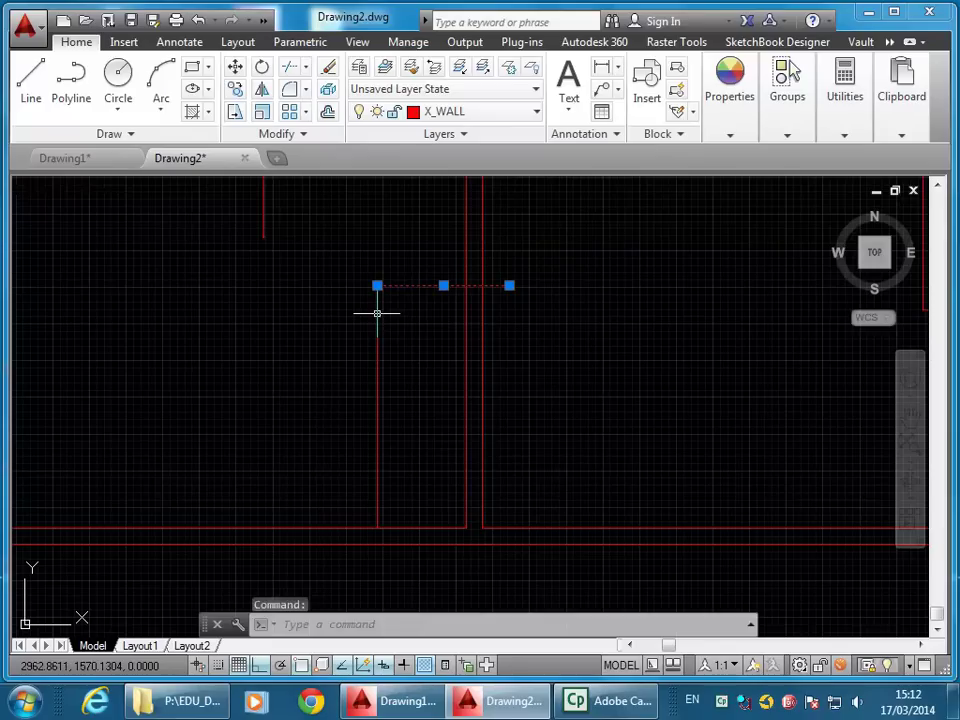
{"action": "left_click", "coordinate": [377, 313]}
{"action": "left_click", "coordinate": [461, 112]}
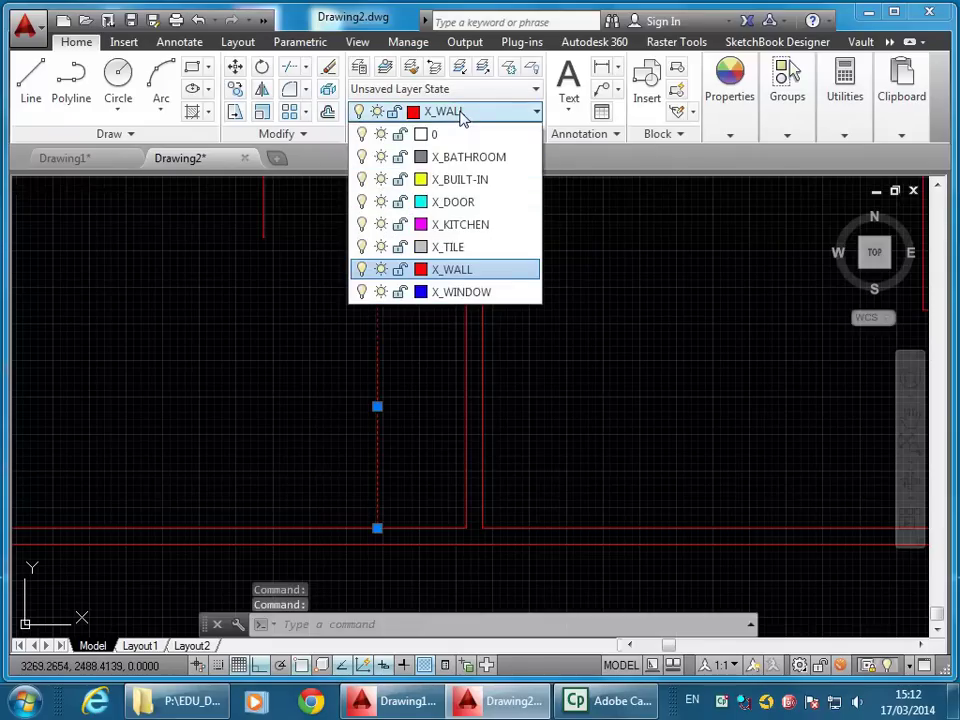
{"action": "left_click", "coordinate": [458, 180]}
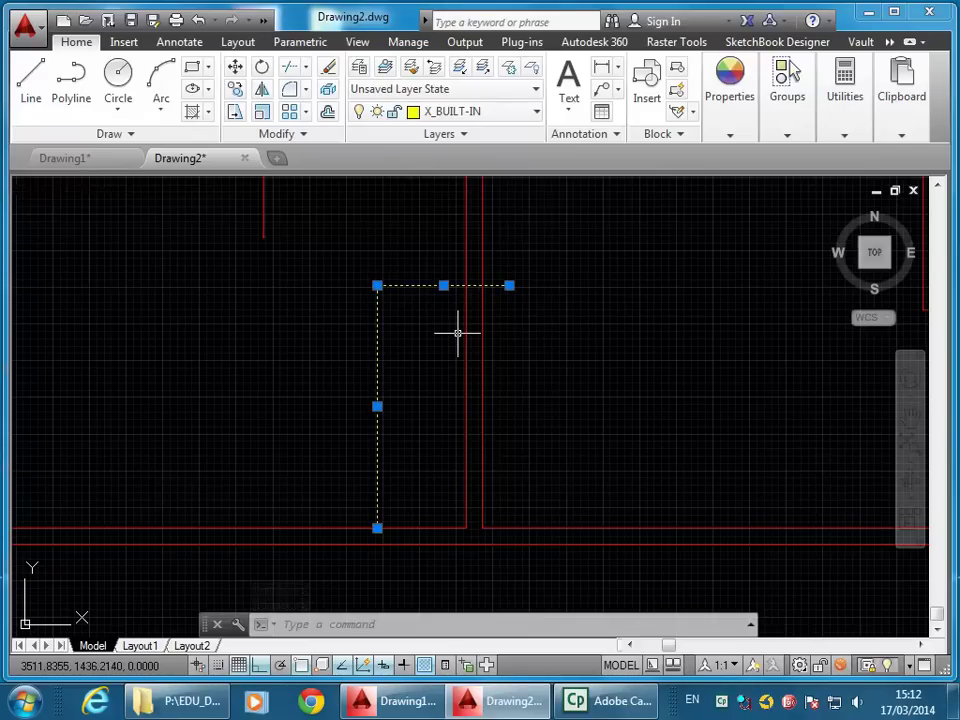
{"action": "key", "text": "Escape"}
{"action": "key", "text": "Escape"}
{"action": "key", "text": "Escape"}
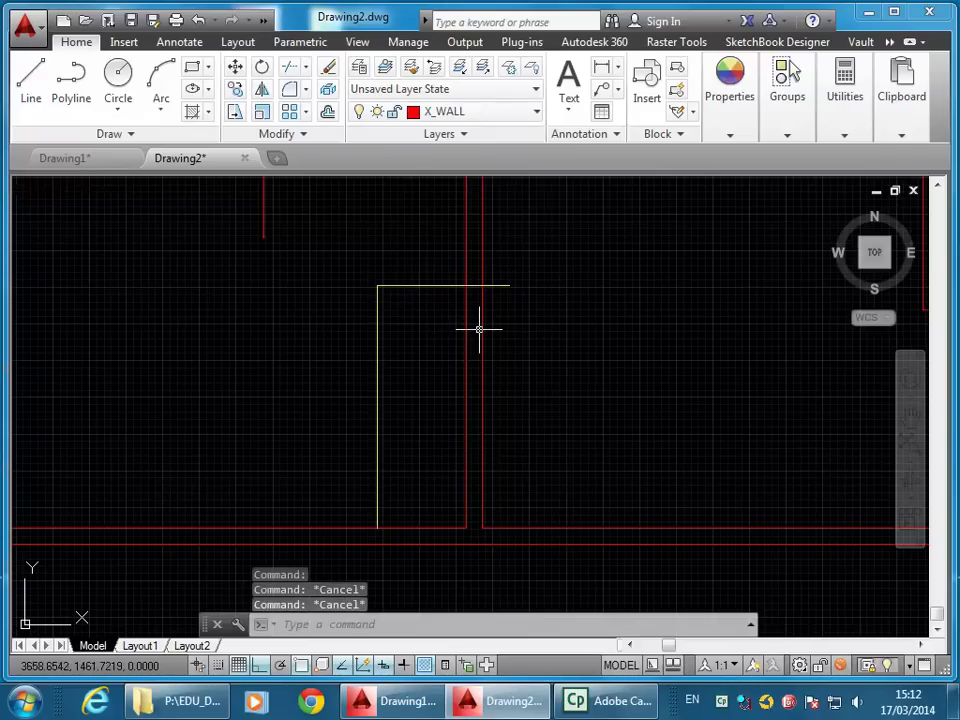
Make X_DOOR the current layer
{"action": "left_click", "coordinate": [491, 118]}
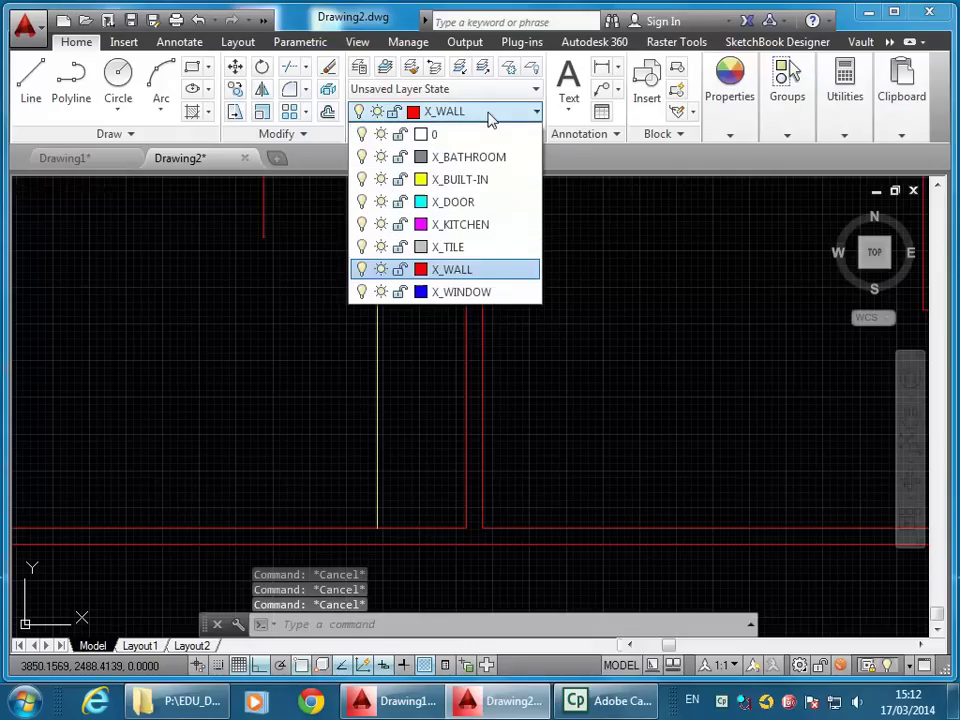
{"action": "left_click", "coordinate": [469, 206]}
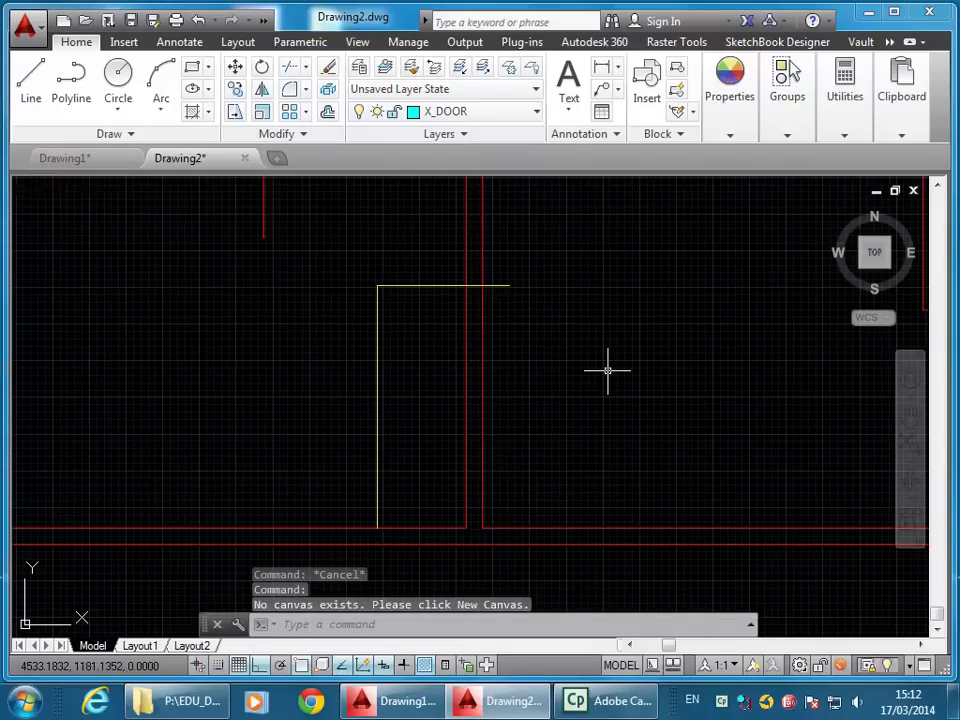
Draw two separate horizontal lines crossing the short vertical wall at the plan's lower east end
{"action": "left_click", "coordinate": [31, 80]}
{"action": "mouse_move", "coordinate": [638, 514]}
{"action": "middle_mouse_down"}
{"action": "mouse_move", "coordinate": [503, 474]}
{"action": "mouse_move", "coordinate": [404, 472]}
{"action": "middle_mouse_up"}
{"action": "mouse_move", "coordinate": [659, 465]}
{"action": "middle_mouse_down"}
{"action": "mouse_move", "coordinate": [617, 429]}
{"action": "mouse_move", "coordinate": [559, 433]}
{"action": "middle_mouse_up"}
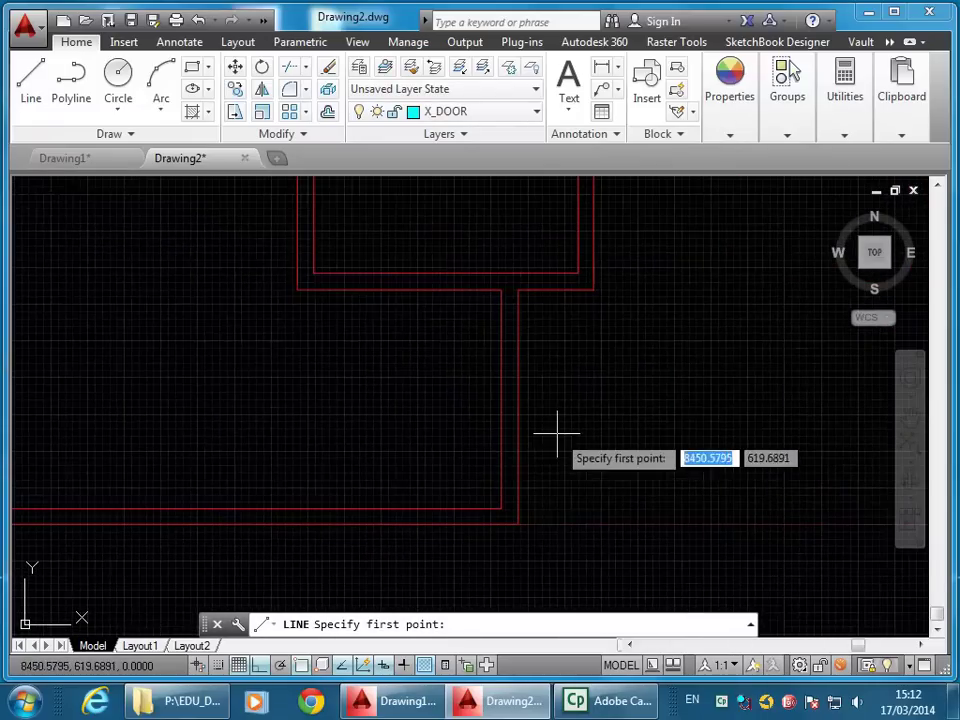
{"action": "left_click", "coordinate": [557, 433]}
{"action": "key", "text": "Return"}
{"action": "key", "text": "Return"}
{"action": "left_click", "coordinate": [478, 321]}
{"action": "left_click", "coordinate": [533, 321]}
{"action": "key", "text": "Return"}
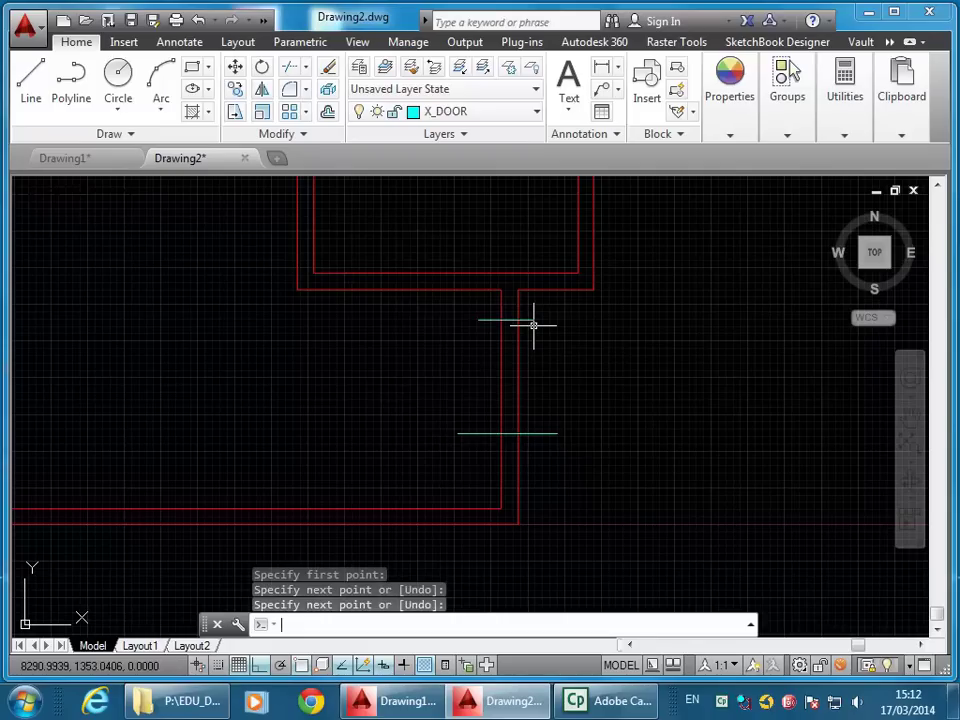
Erase the two X_DOOR lines crossing the short vertical wall
{"action": "left_click", "coordinate": [488, 320]}
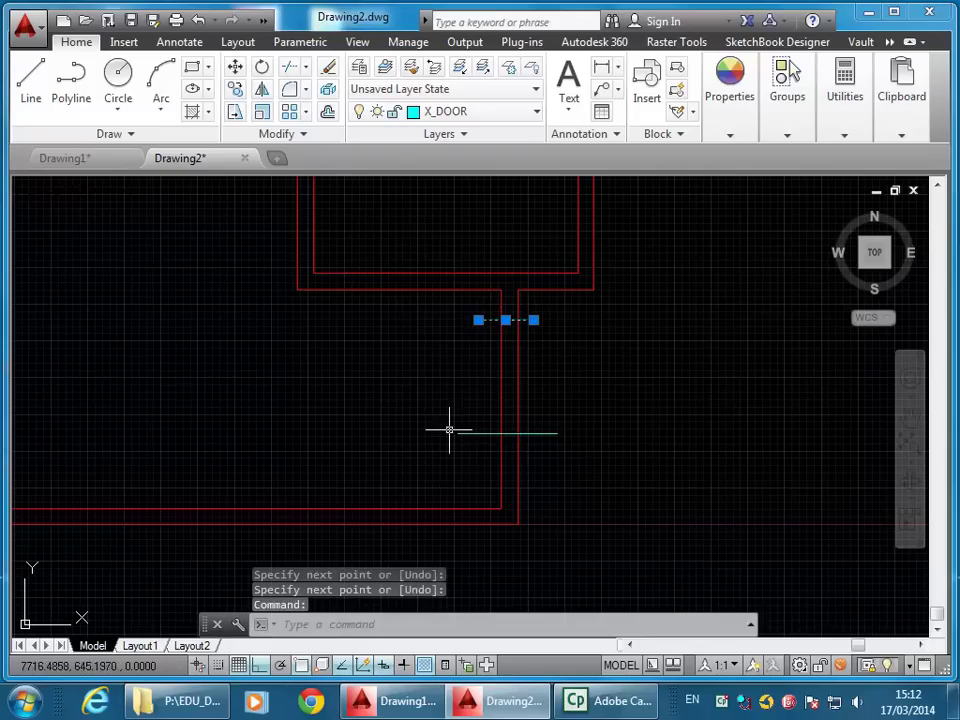
{"action": "left_click", "coordinate": [560, 420]}
{"action": "left_click", "coordinate": [456, 456]}
{"action": "key", "text": "Delete"}
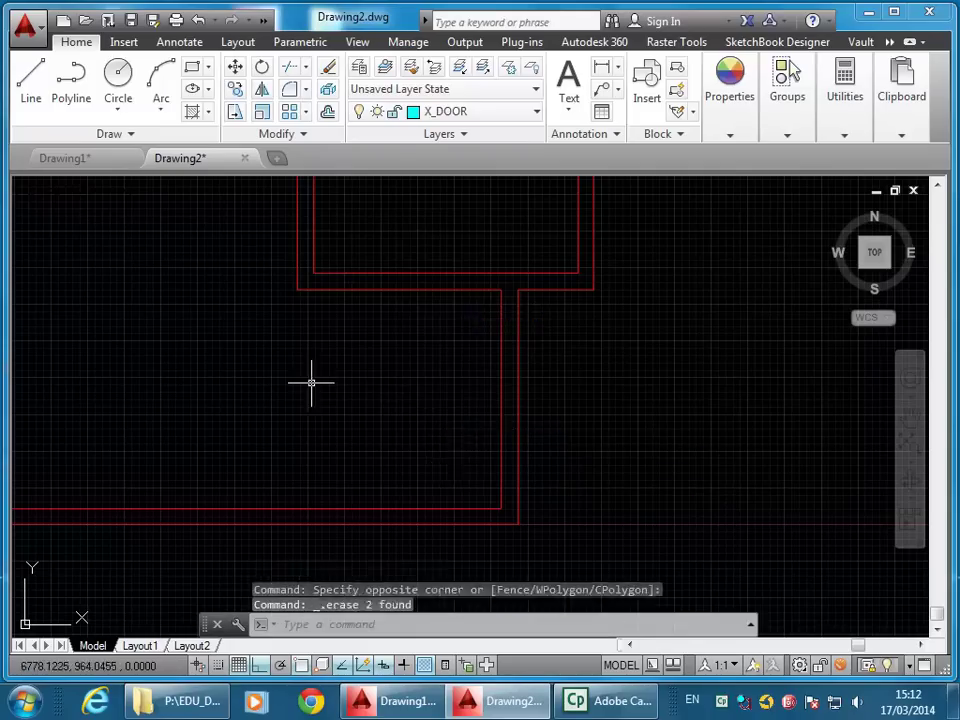
Erase the two X_BUILT-IN lines beside the lower interior wall
{"action": "scroll", "coordinate": [311, 381], "scroll_direction": "down", "scroll_amount": 5}
{"action": "left_click", "coordinate": [390, 347]}
{"action": "left_click", "coordinate": [377, 408]}
{"action": "key", "text": "Delete"}
Set the X_DOOR layer's lineweight to 0.25 mm and close the layer manager
{"action": "scroll", "coordinate": [542, 316], "scroll_direction": "down", "scroll_amount": 2}
{"action": "middle_click_drag", "start_coordinate": [542, 316], "coordinate": [495, 439]}
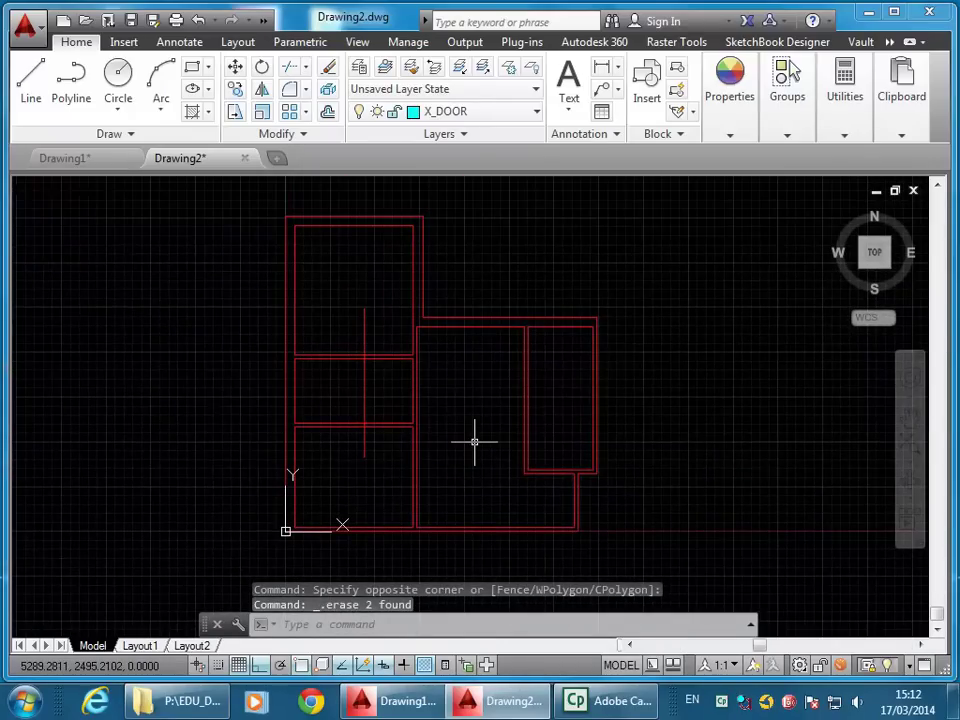
{"action": "middle_click_drag", "start_coordinate": [474, 441], "coordinate": [369, 392]}
{"action": "scroll", "coordinate": [392, 396], "scroll_direction": "up", "scroll_amount": 2}
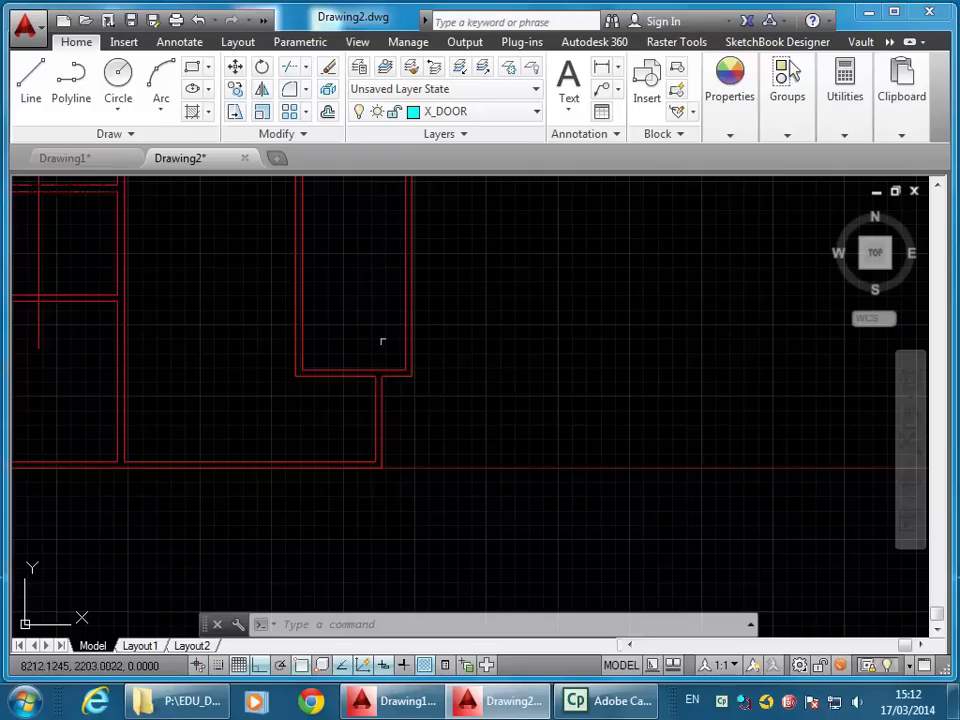
{"action": "left_click", "coordinate": [361, 72]}
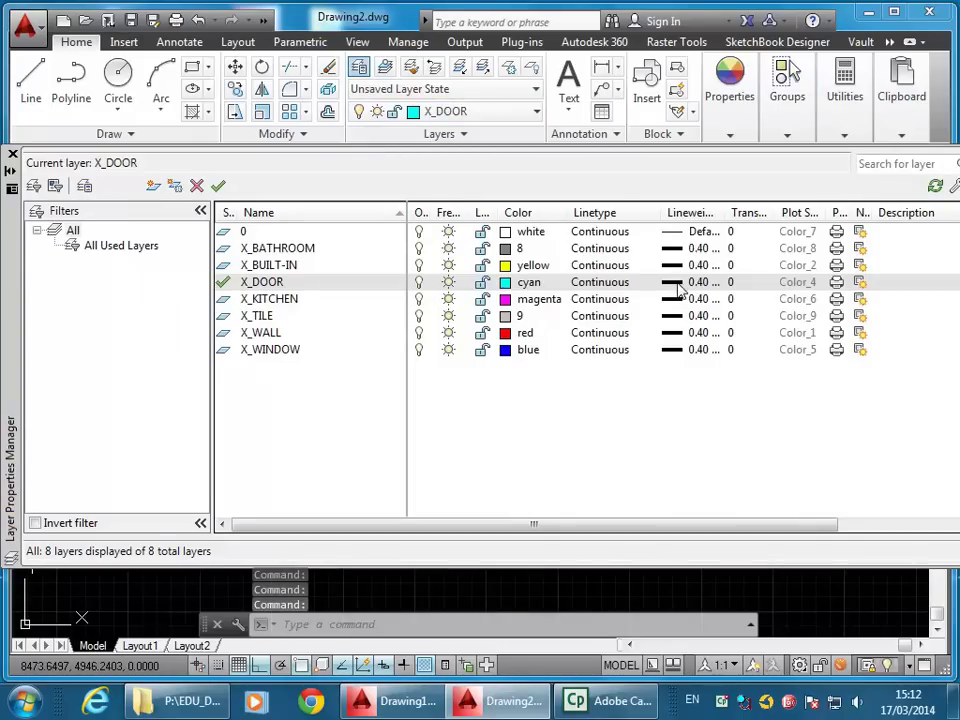
{"action": "left_click", "coordinate": [678, 284]}
{"action": "left_click", "coordinate": [427, 329]}
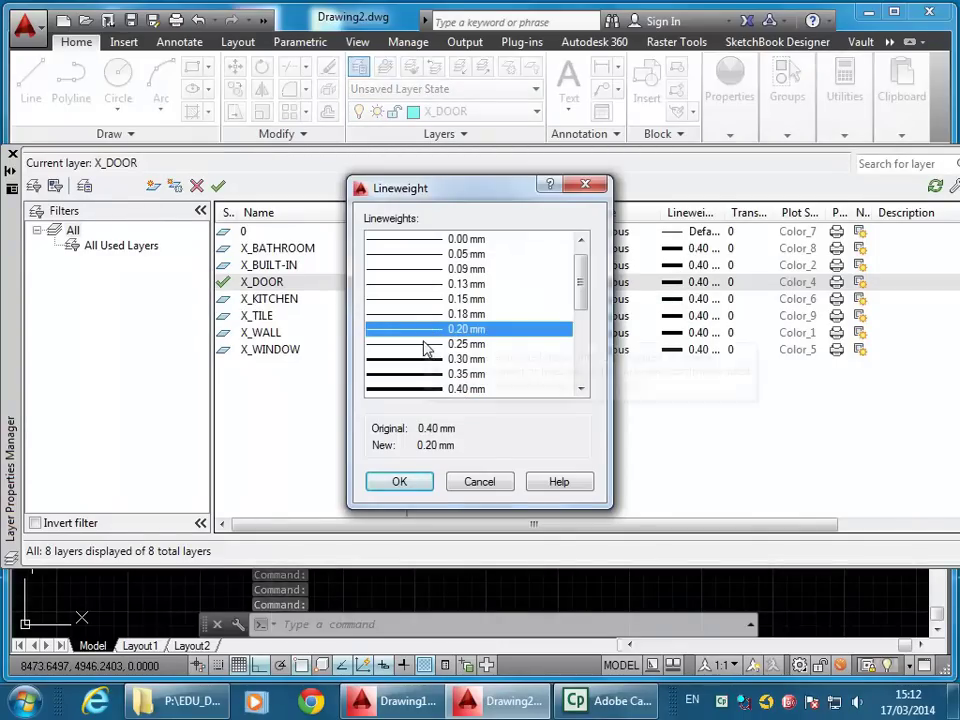
{"action": "left_click", "coordinate": [428, 345]}
{"action": "left_click", "coordinate": [400, 482]}
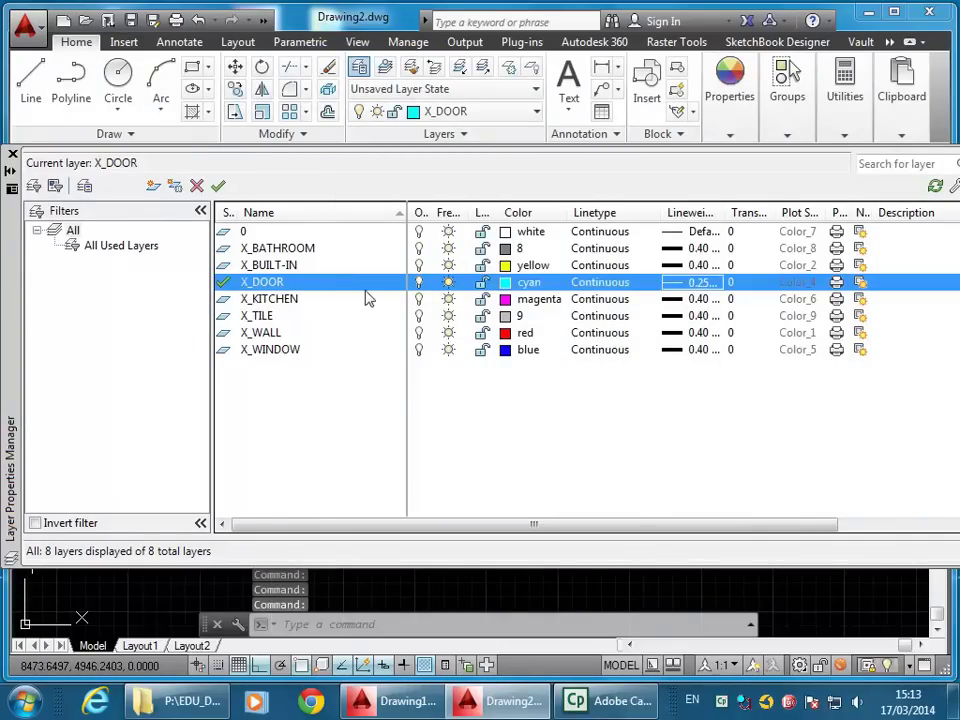
{"action": "left_click", "coordinate": [10, 157]}
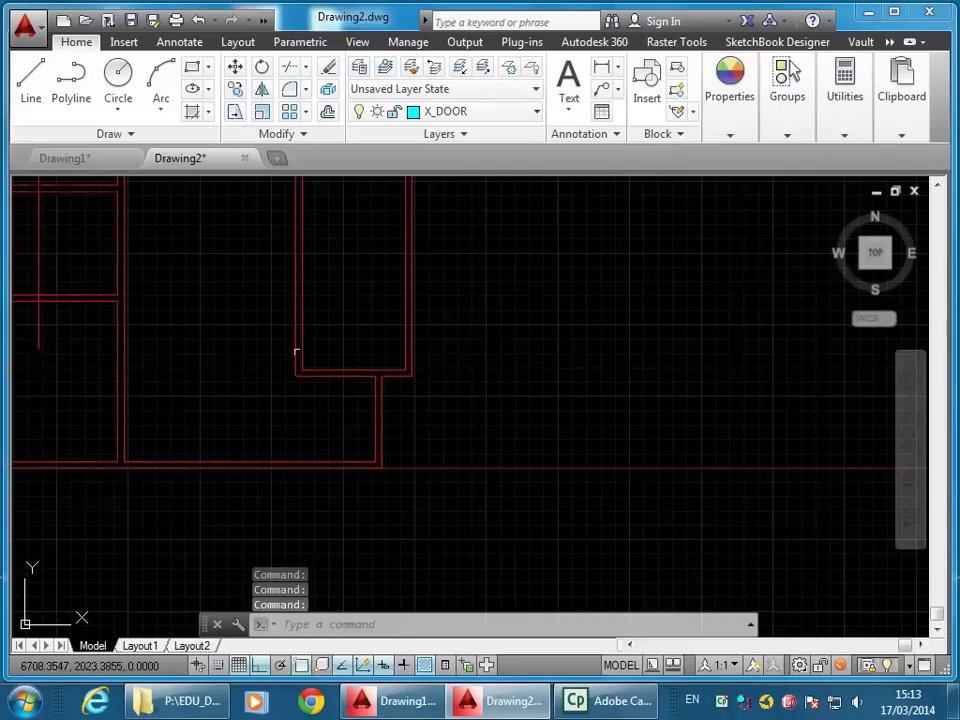
Draw a line on X_DOOR across the upper end of the short vertical wall, joining its two corner endpoints at the wall junction
{"action": "middle_click_drag", "start_coordinate": [296, 349], "coordinate": [467, 336]}
{"action": "scroll", "coordinate": [591, 352], "scroll_direction": "up", "scroll_amount": 2}
{"action": "scroll", "coordinate": [591, 352], "scroll_direction": "up", "scroll_amount": 6}
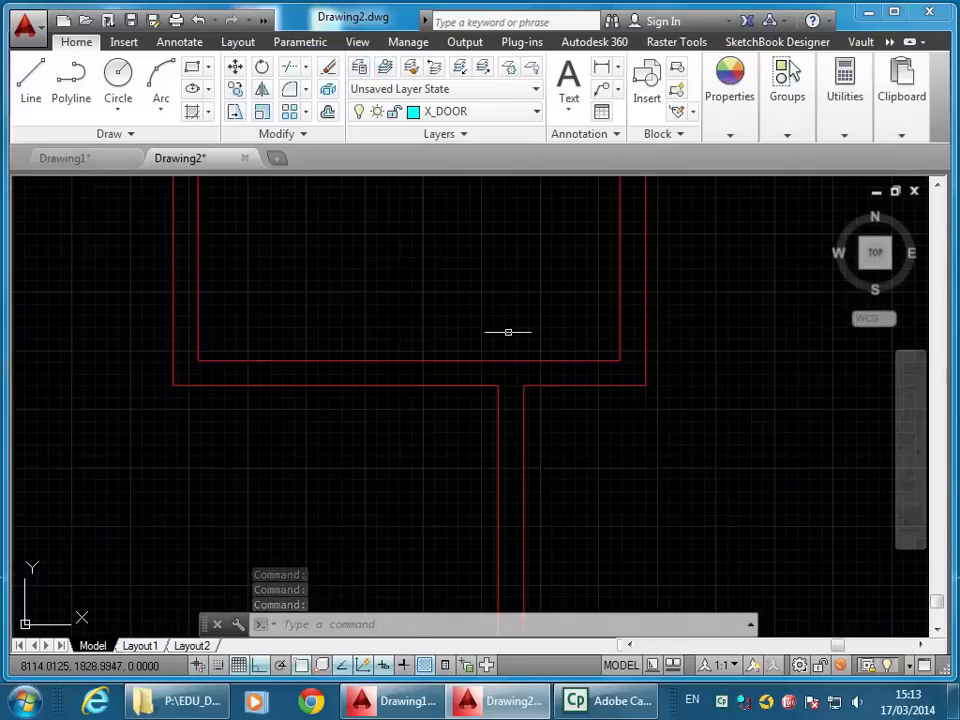
{"action": "middle_click_drag", "start_coordinate": [476, 326], "coordinate": [407, 296]}
{"action": "scroll", "coordinate": [467, 392], "scroll_direction": "up", "scroll_amount": 2}
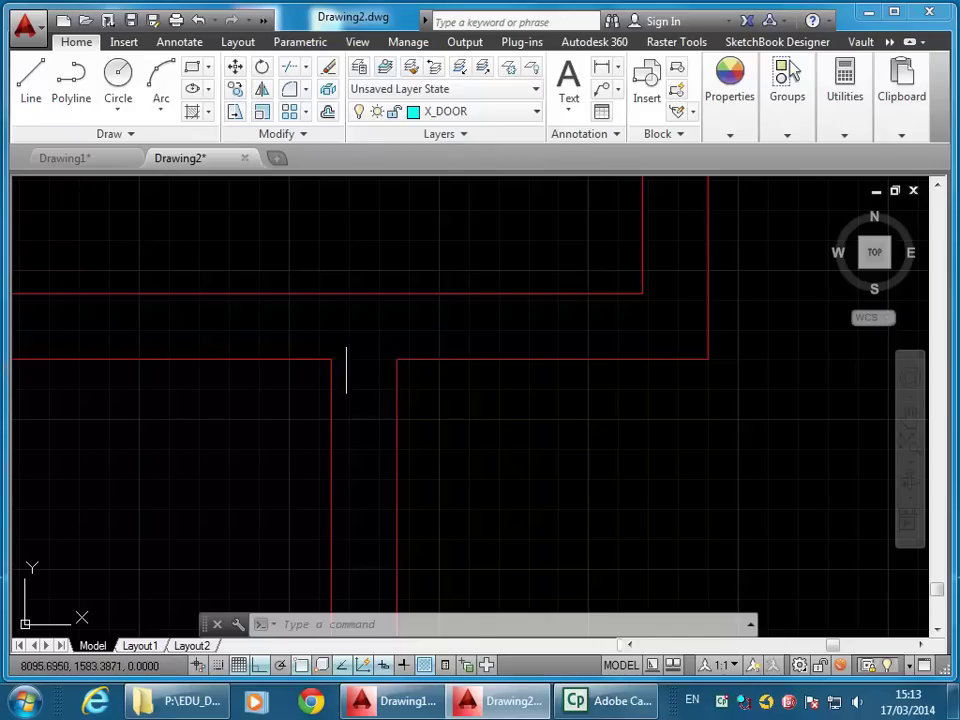
{"action": "left_click", "coordinate": [31, 80]}
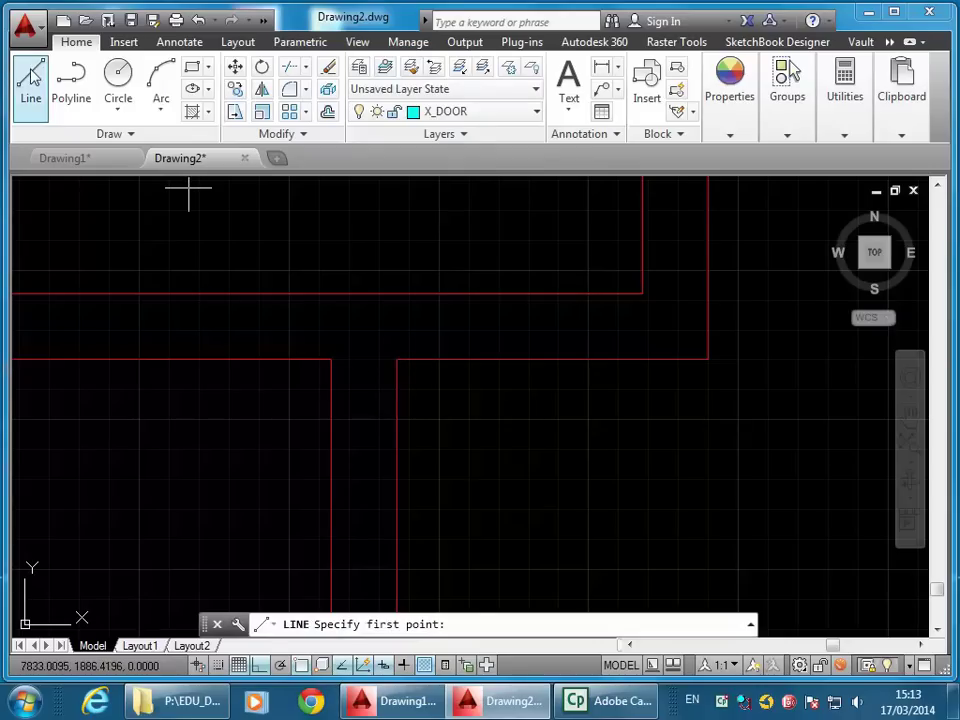
{"action": "left_click", "coordinate": [331, 358]}
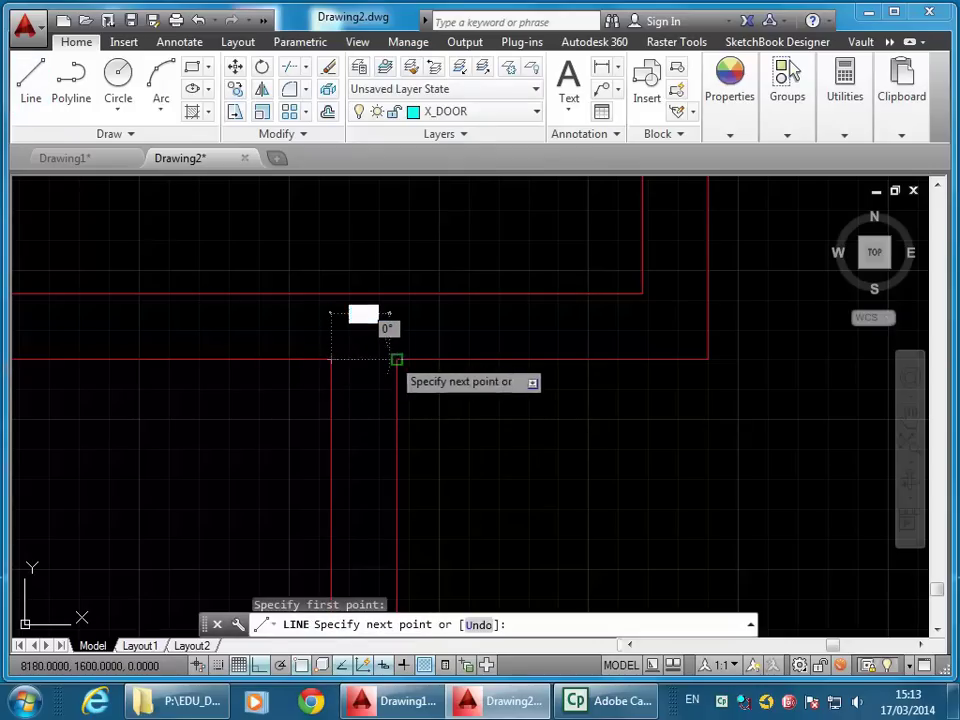
{"action": "left_click", "coordinate": [397, 358]}
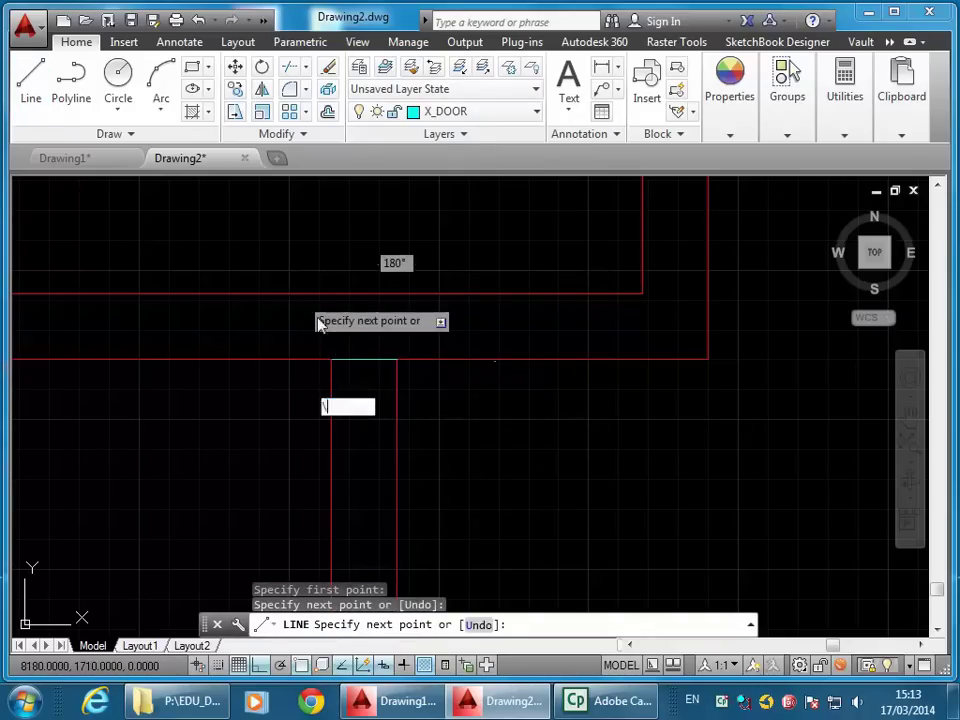
{"action": "key", "text": "Return"}
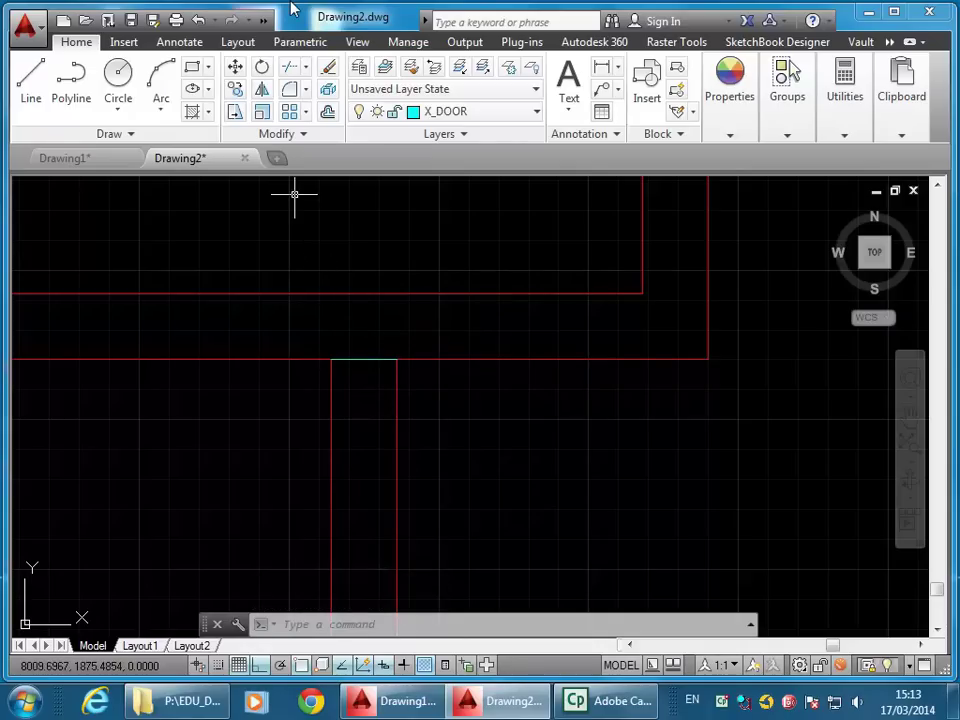
Offset the X_DOOR line at the wall junction 100 downward into the short vertical wall
{"action": "left_click", "coordinate": [328, 112]}
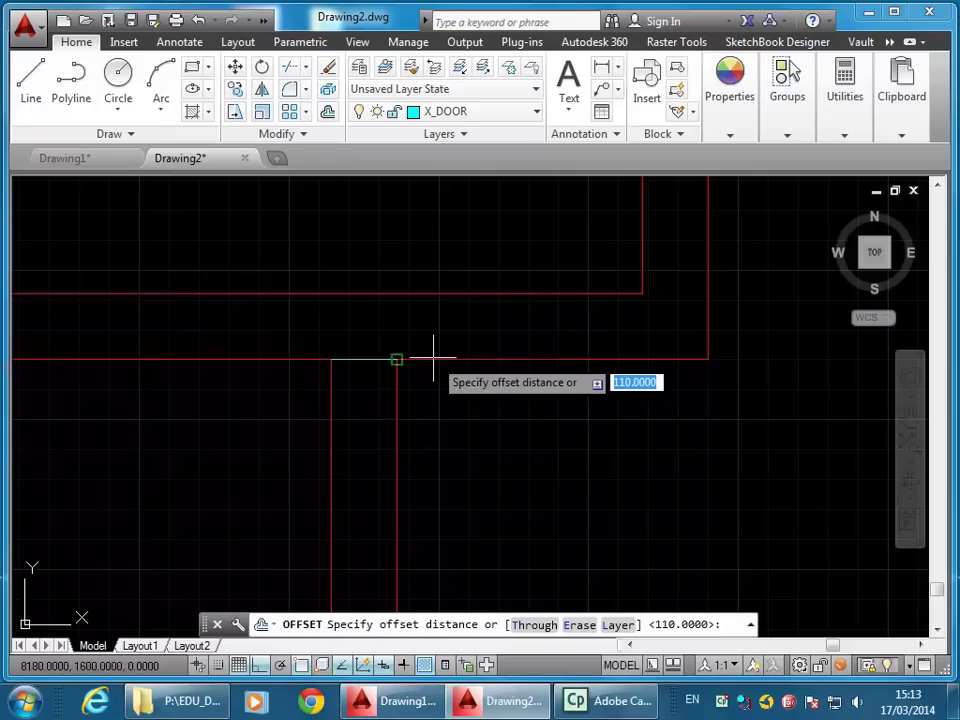
{"action": "type", "text": "1"}
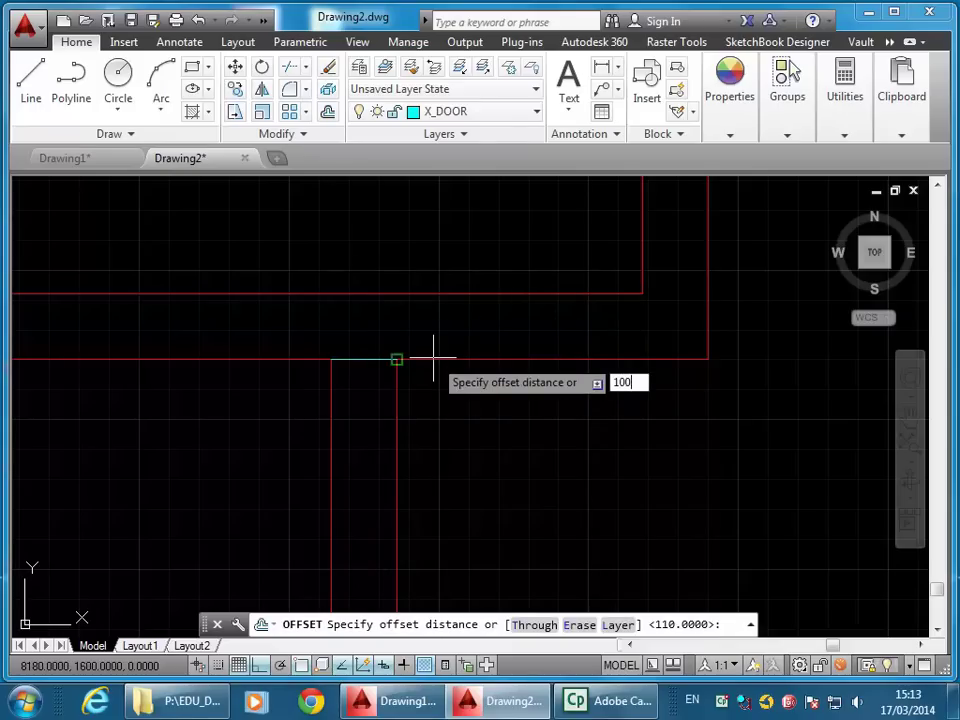
{"action": "key", "text": "Return"}
{"action": "left_click", "coordinate": [371, 358]}
{"action": "left_click", "coordinate": [363, 484]}
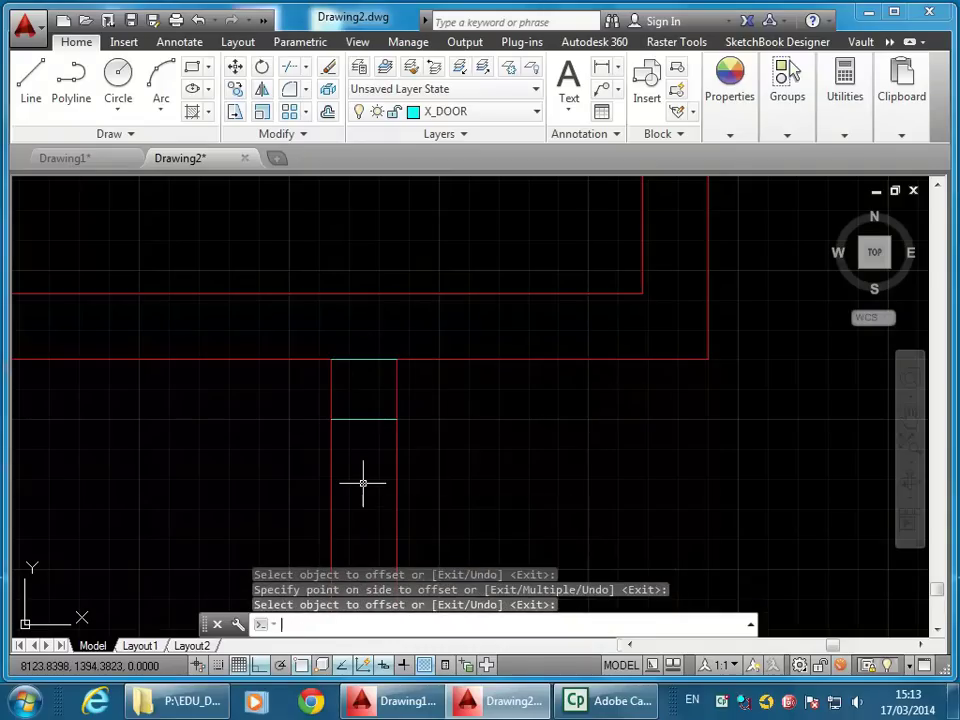
{"action": "key", "text": "Return"}
{"action": "key", "text": "Return"}
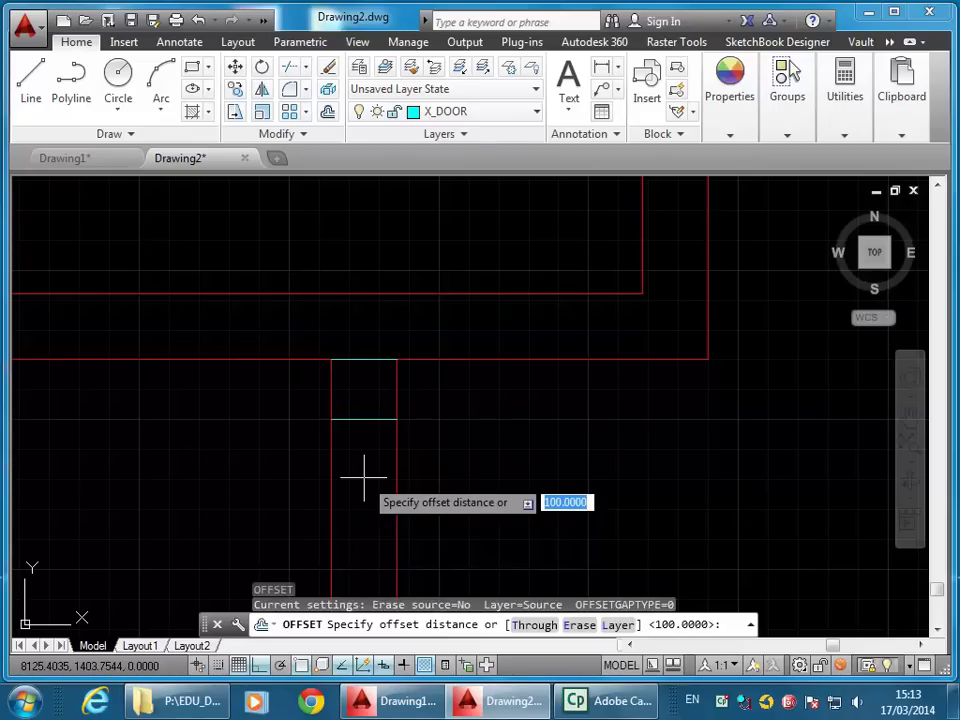
{"action": "scroll", "coordinate": [365, 480], "scroll_direction": "down", "scroll_amount": 3}
{"action": "middle_click_drag", "start_coordinate": [370, 402], "coordinate": [388, 328]}
{"action": "scroll", "coordinate": [388, 328], "scroll_direction": "down", "scroll_amount": 2}
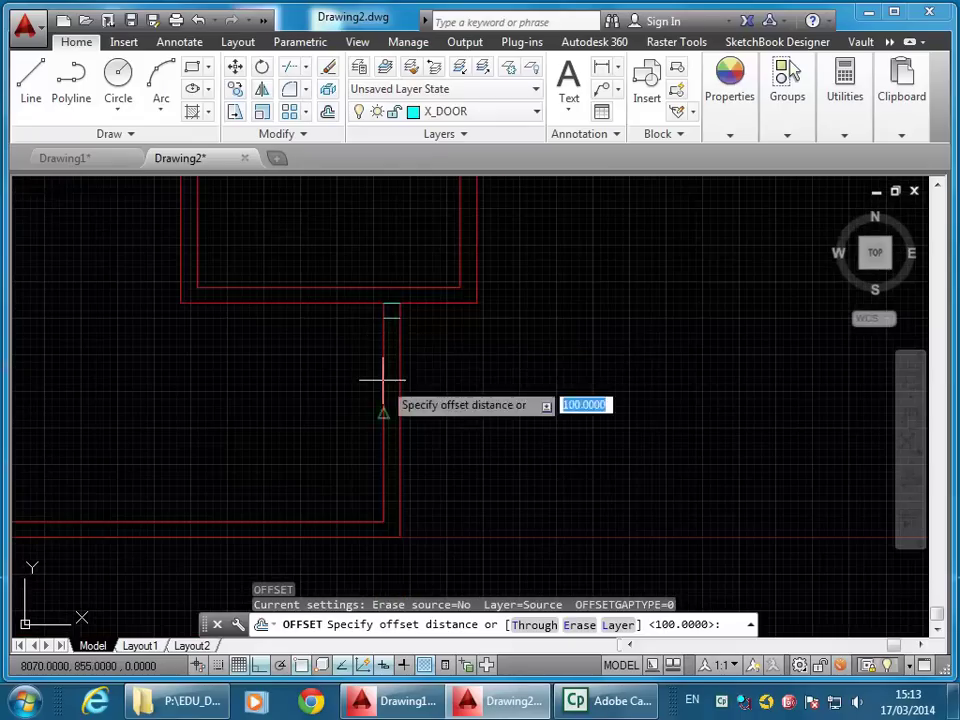
{"action": "middle_click_drag", "start_coordinate": [383, 380], "coordinate": [345, 372]}
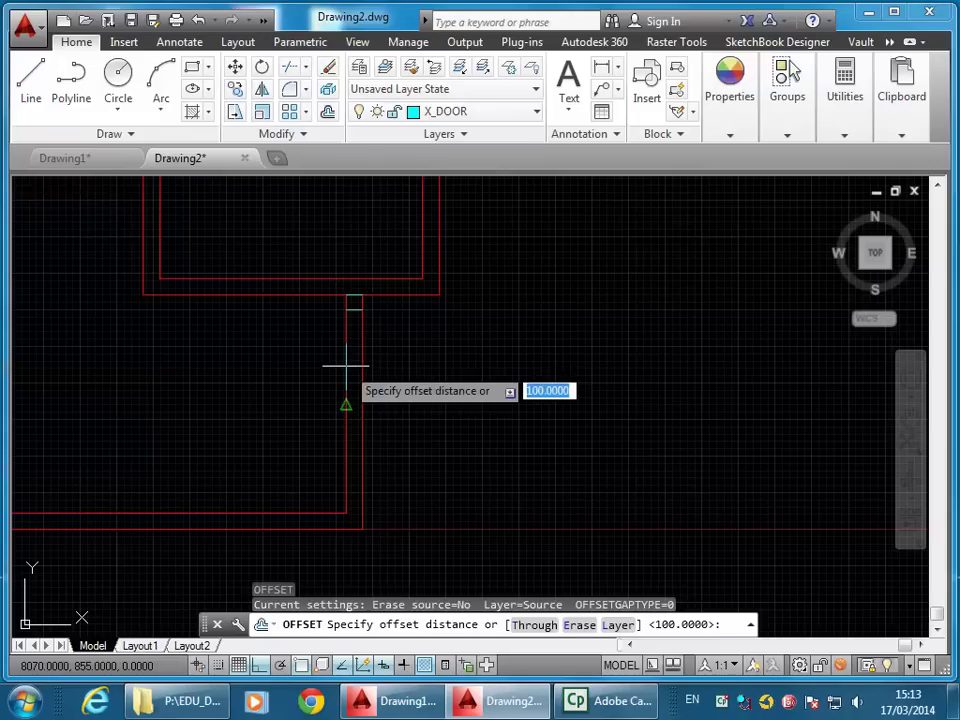
{"action": "key", "text": "Escape"}
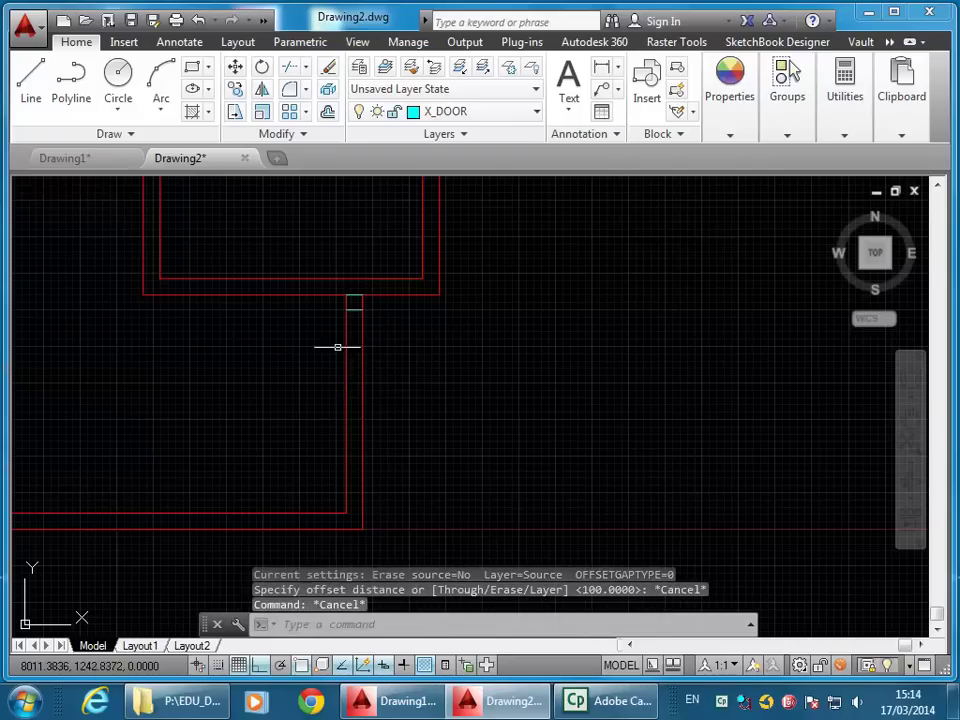
Offset the lower X_DOOR line near the wall junction 1000 downward to mark the door opening's other end
{"action": "left_click", "coordinate": [328, 112]}
{"action": "type", "text": "1000"}
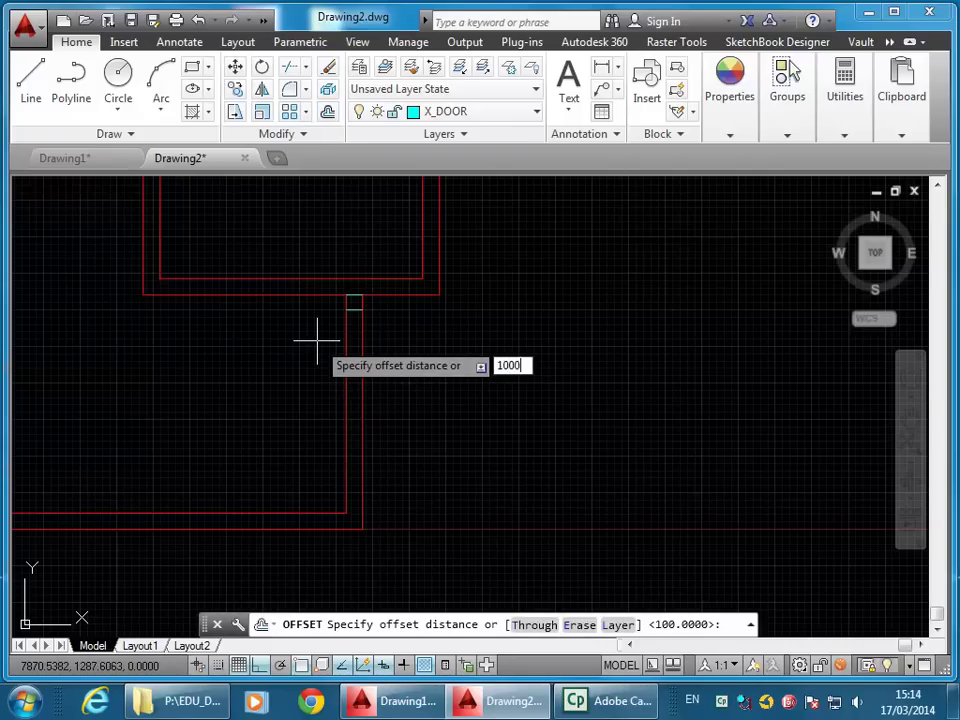
{"action": "key", "text": "Return"}
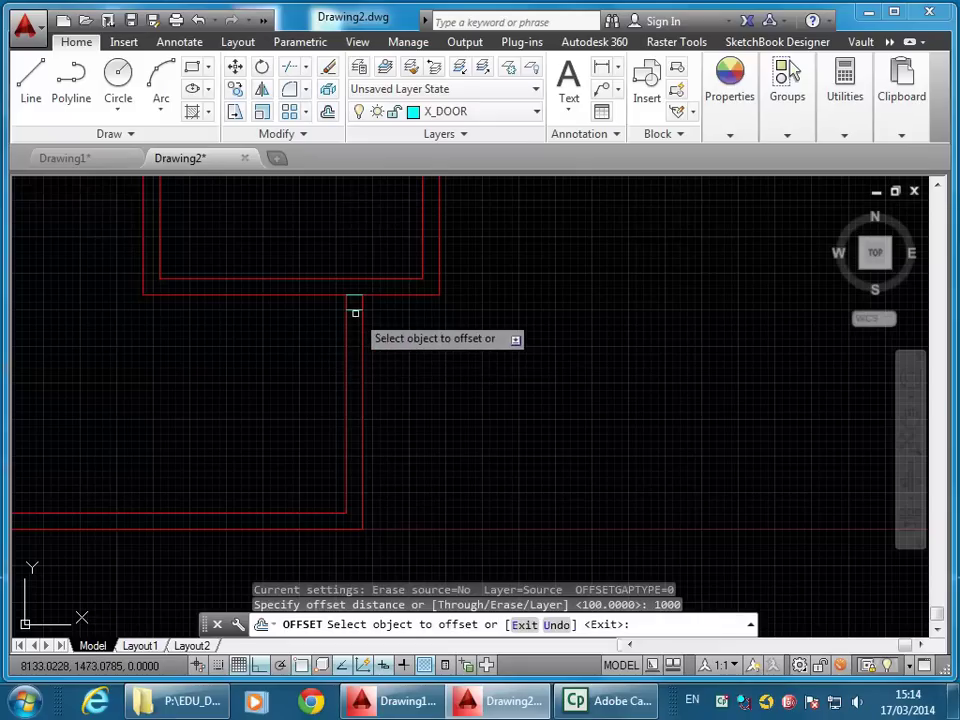
{"action": "left_click", "coordinate": [347, 309]}
{"action": "left_click", "coordinate": [306, 452]}
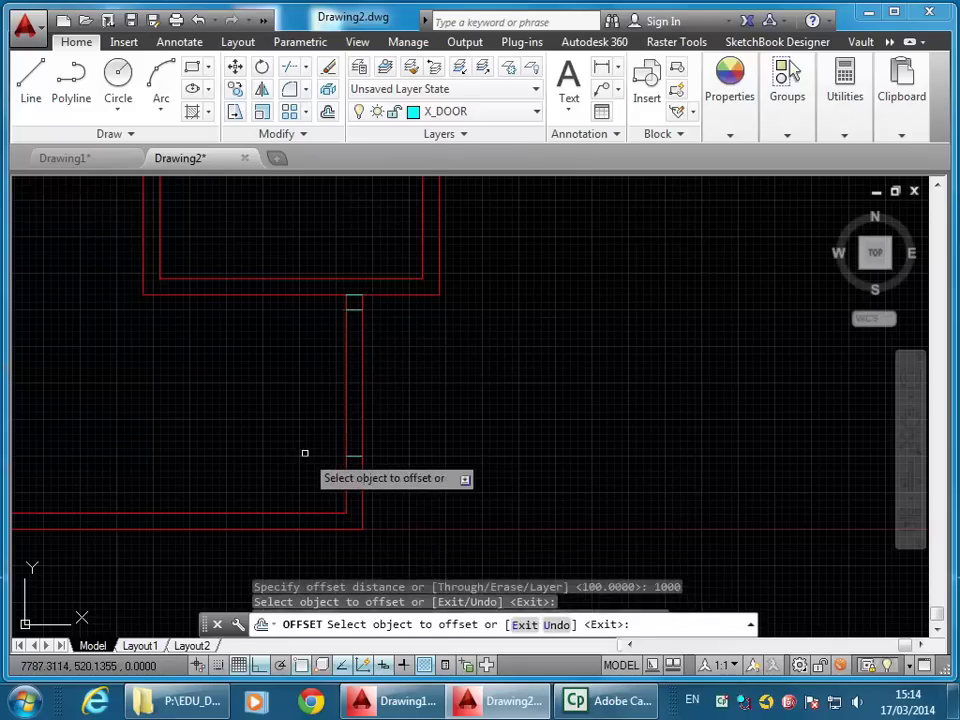
{"action": "key", "text": "Return"}
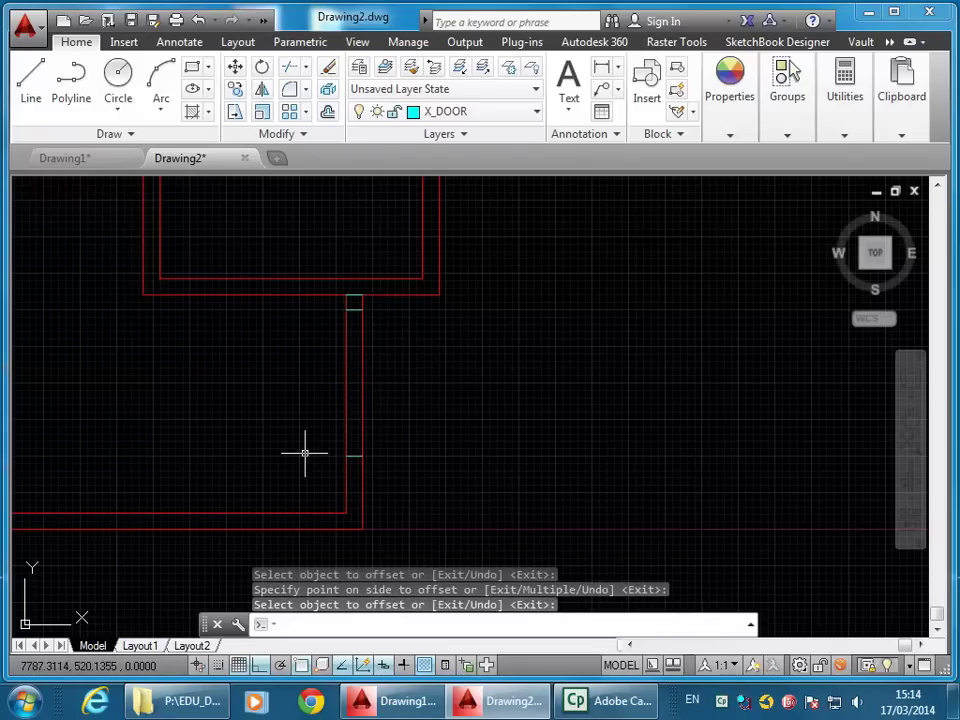
Offset both end lines of the door opening 40 inward to form the frame thickness
{"action": "scroll", "coordinate": [320, 336], "scroll_direction": "up", "scroll_amount": 2}
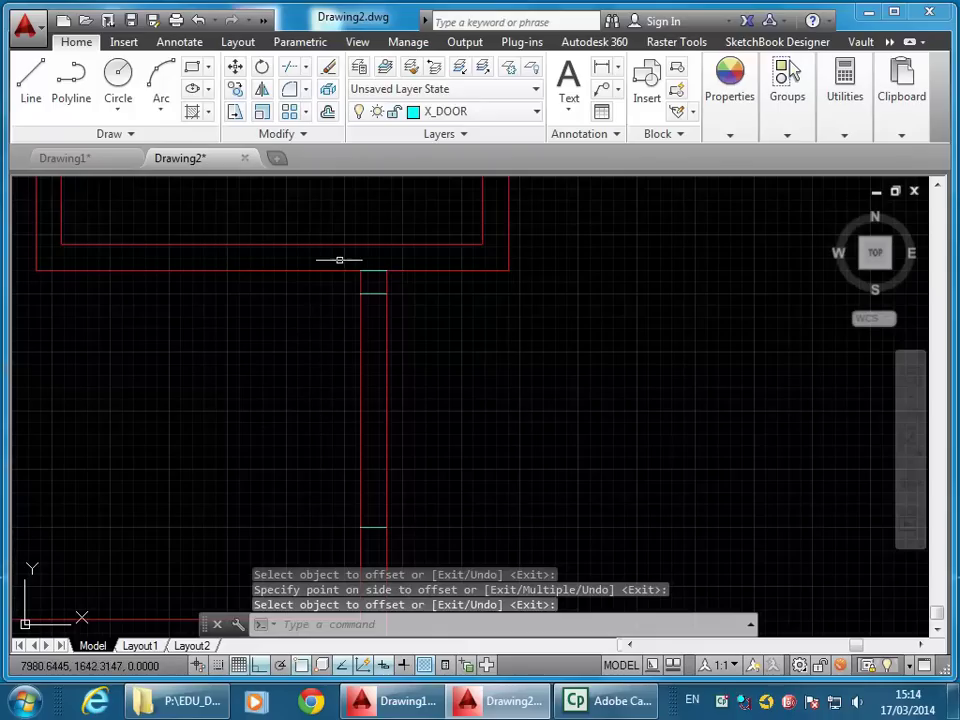
{"action": "left_click", "coordinate": [327, 111]}
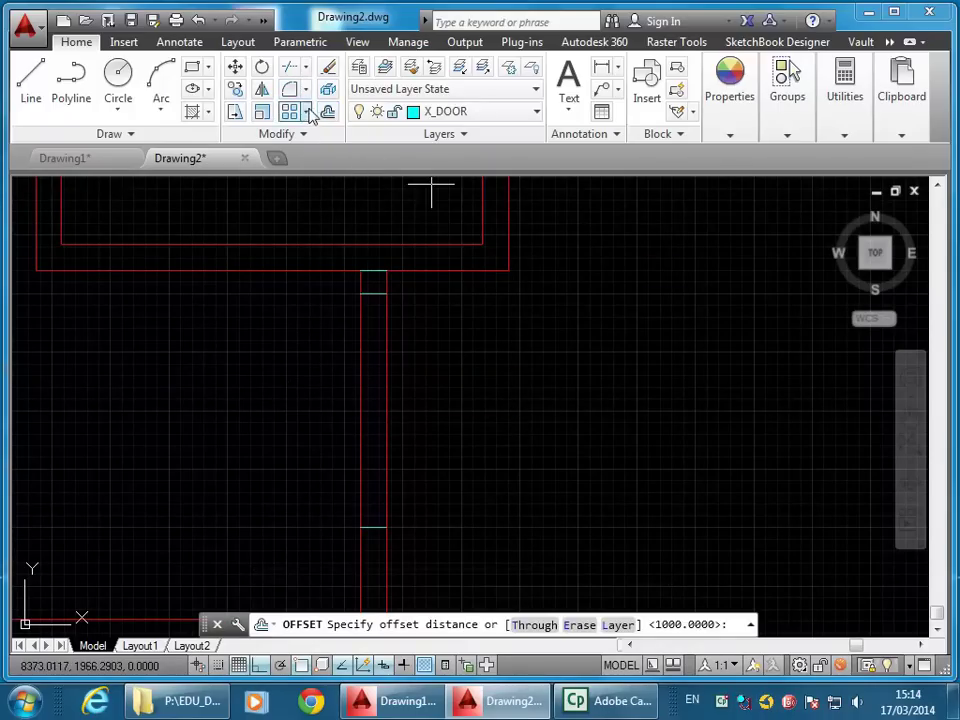
{"action": "type", "text": "40"}
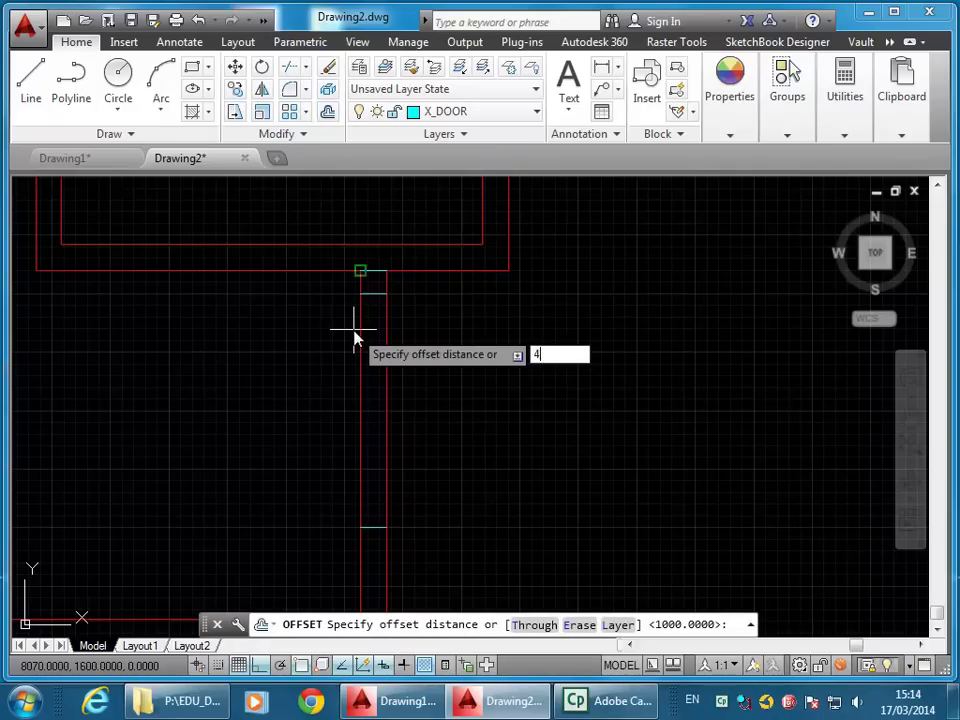
{"action": "key", "text": "Return"}
{"action": "left_click", "coordinate": [375, 292]}
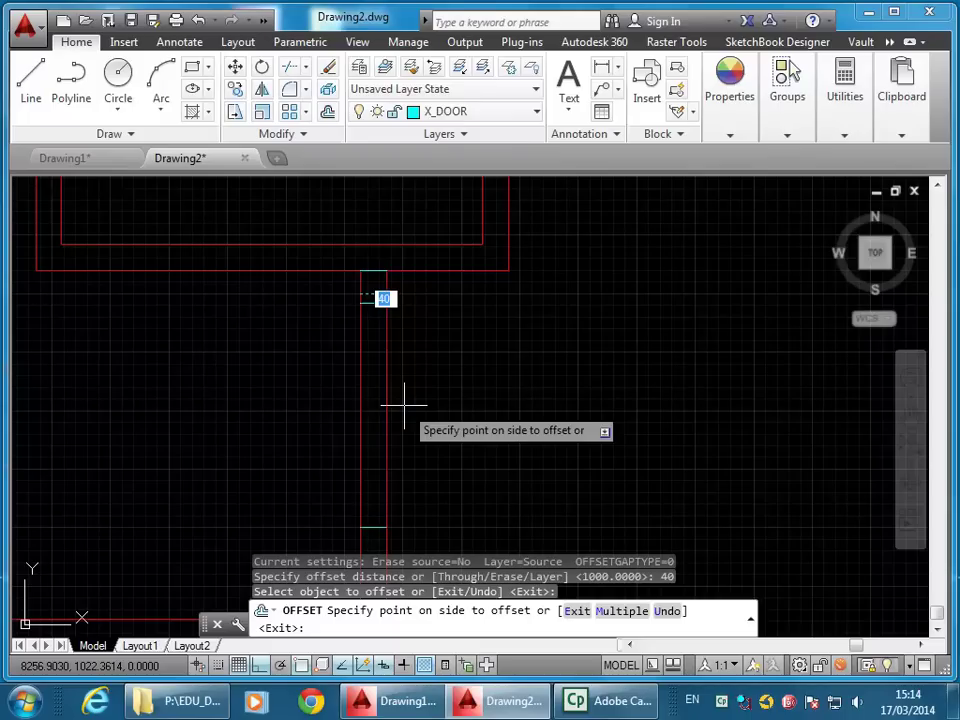
{"action": "left_click", "coordinate": [400, 412]}
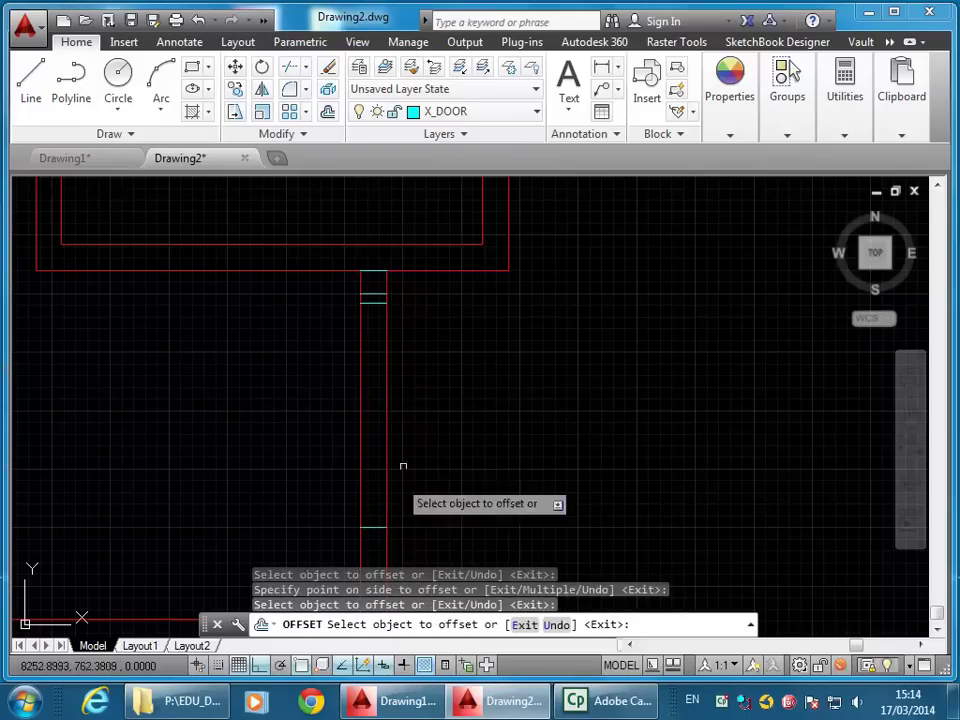
{"action": "left_click", "coordinate": [374, 527]}
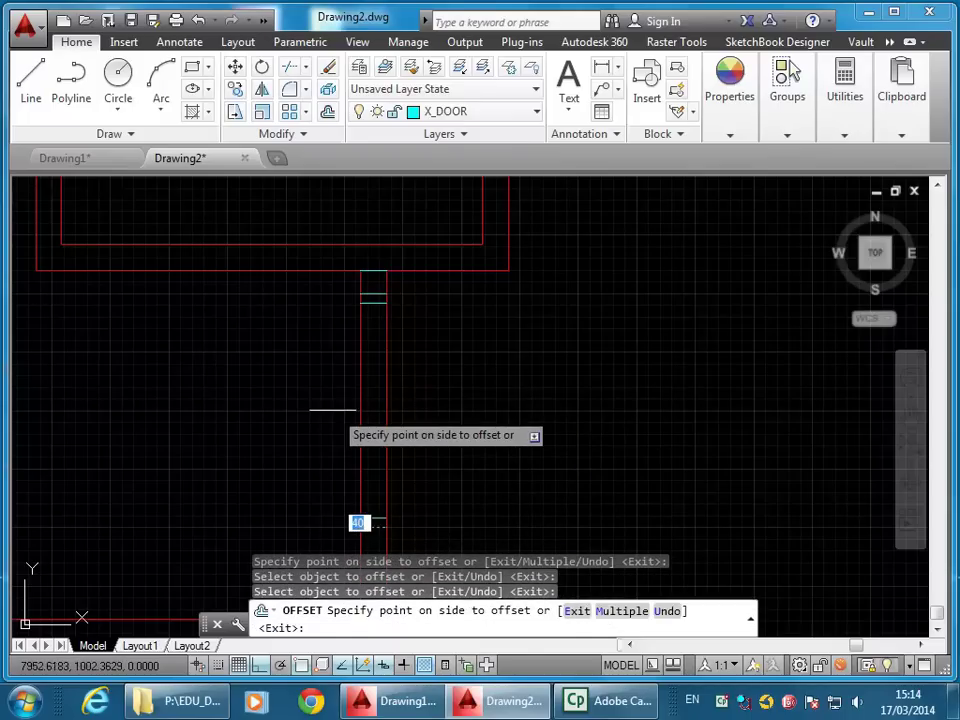
{"action": "left_click", "coordinate": [332, 410]}
{"action": "key", "text": "Escape"}
{"action": "key", "text": "Escape"}
{"action": "key", "text": "Escape"}
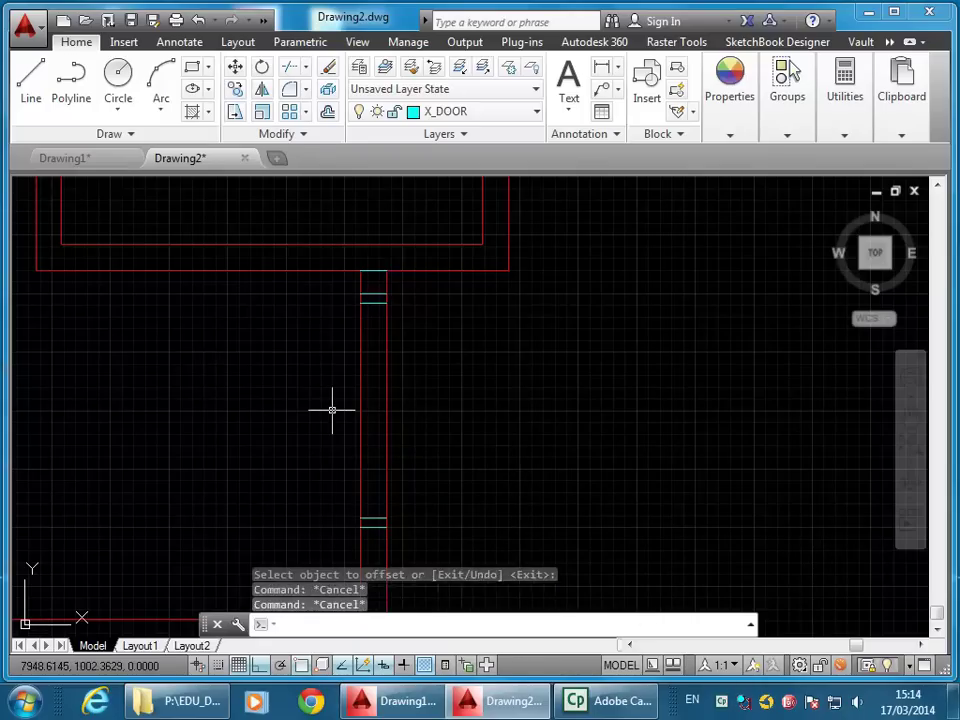
Trim both vertical wall lines between the two outer X_DOOR lines, using those lines as cutting edges
{"action": "left_click", "coordinate": [289, 68]}
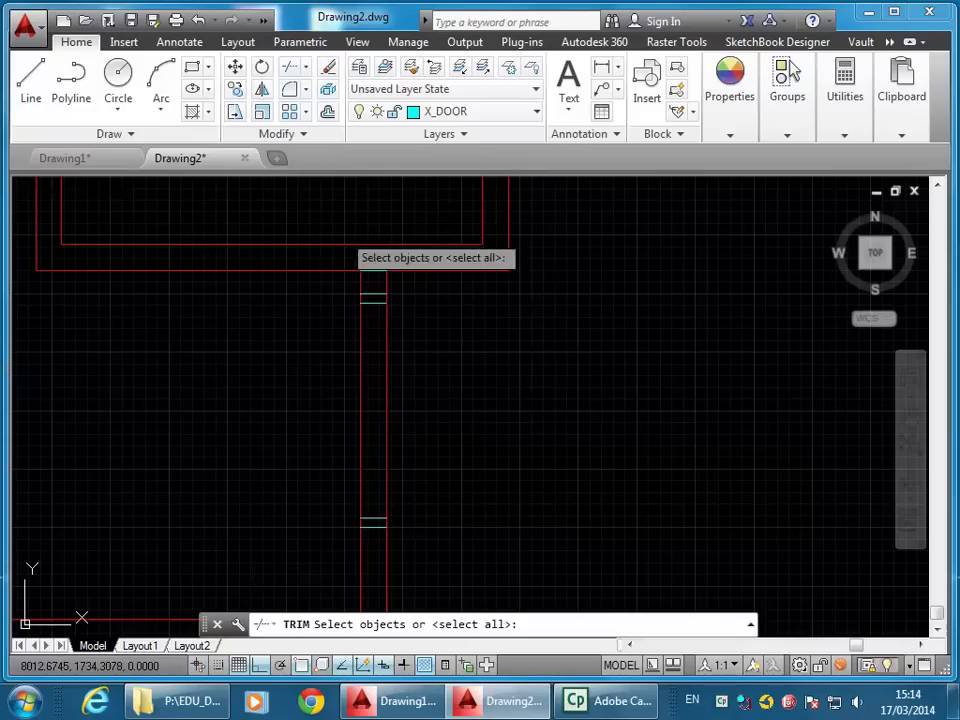
{"action": "left_click", "coordinate": [370, 293]}
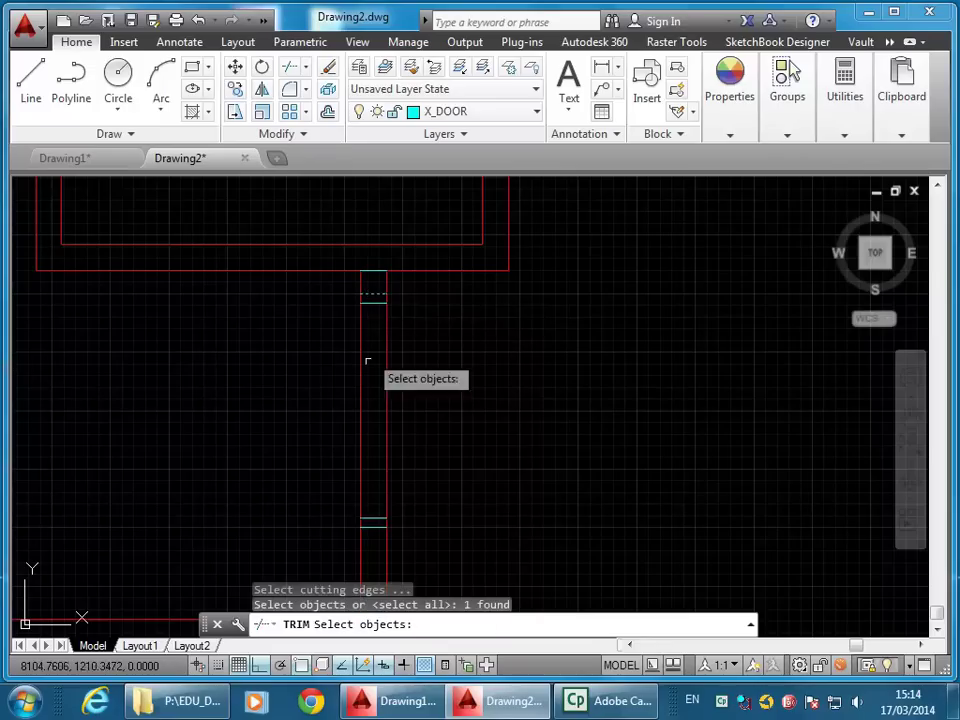
{"action": "left_click", "coordinate": [370, 527]}
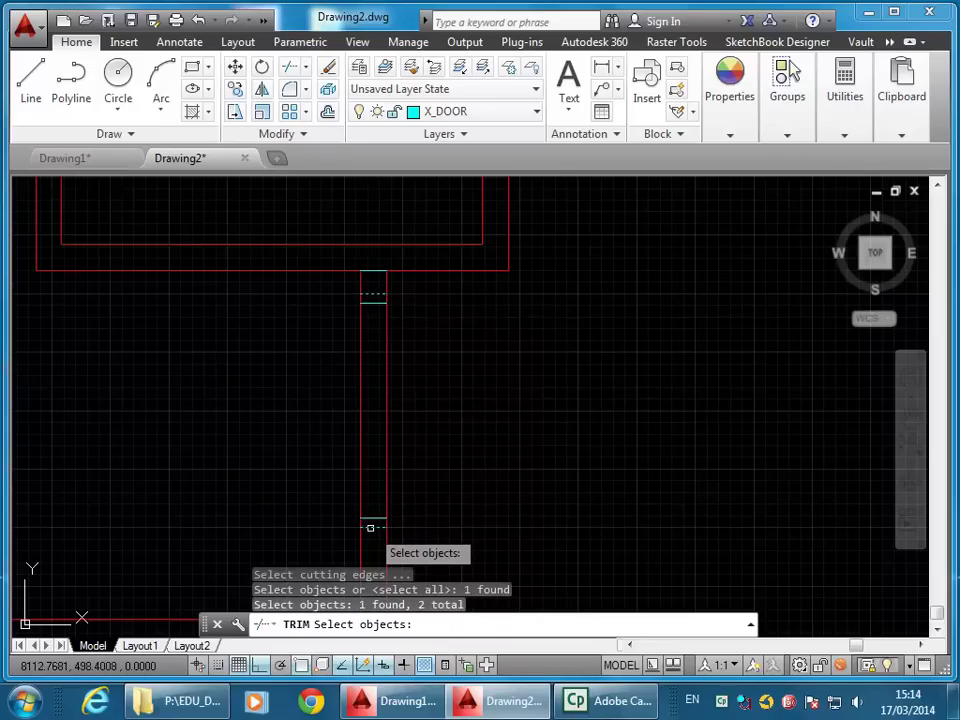
{"action": "key", "text": "Return"}
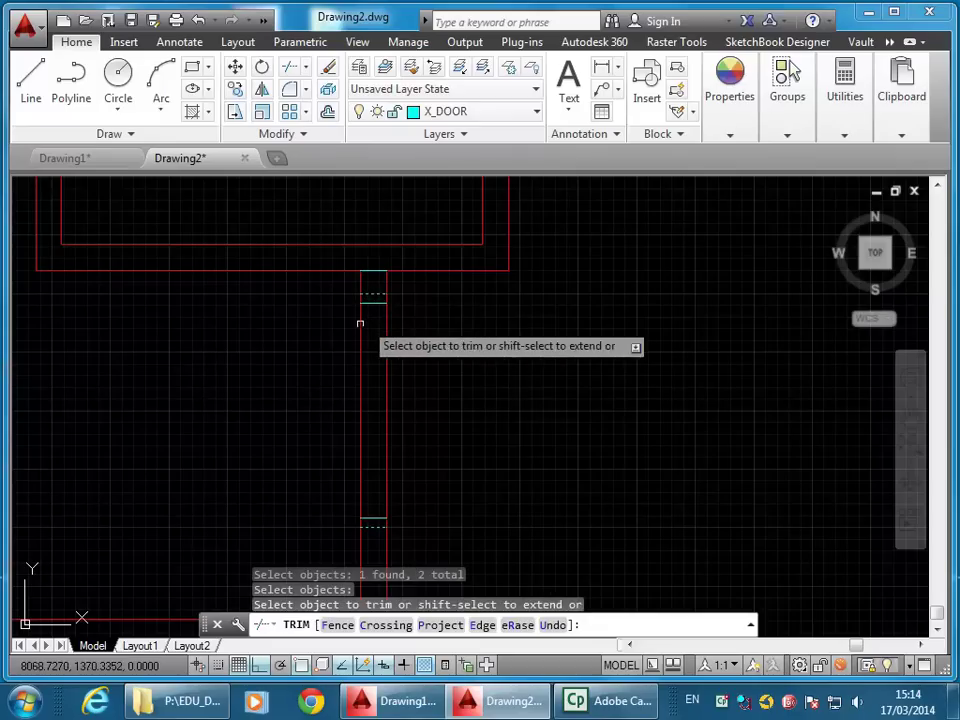
{"action": "left_click", "coordinate": [360, 322]}
{"action": "left_click", "coordinate": [386, 326]}
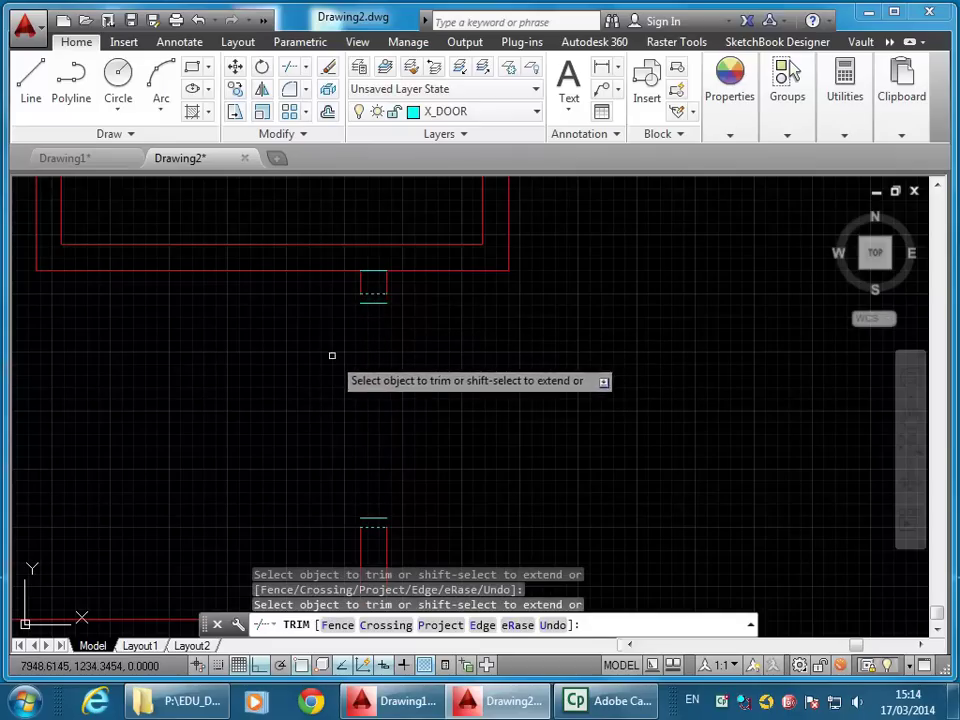
{"action": "key", "text": "Return"}
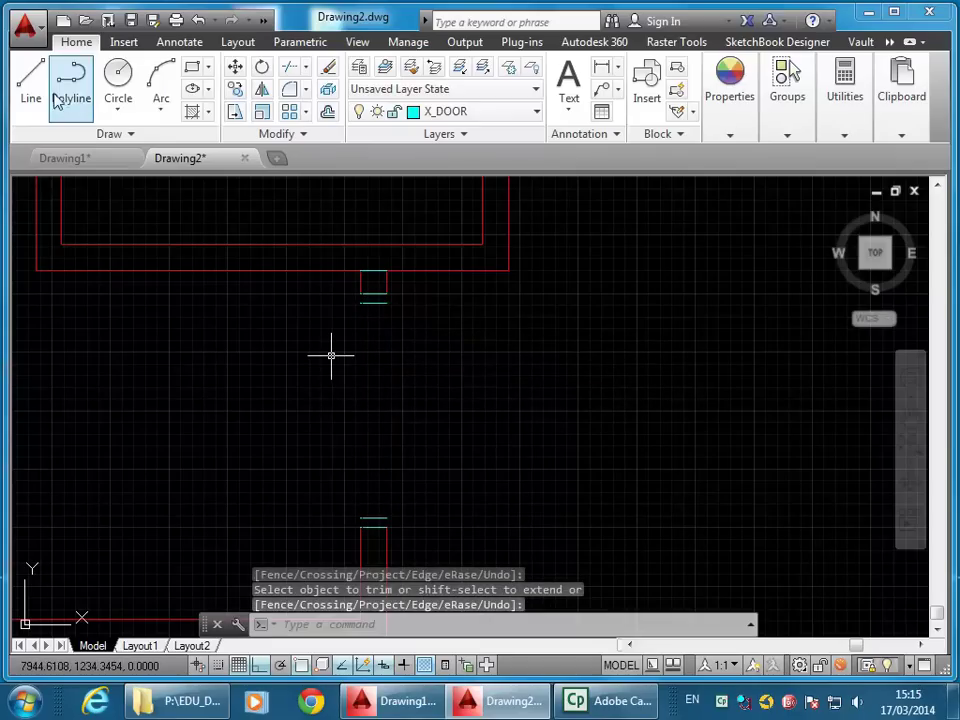
Close the upper door frame into a rectangle with a short vertical line joining the endpoints on each side
{"action": "type", "text": "l"}
{"action": "key", "text": "Return"}
{"action": "scroll", "coordinate": [372, 296], "scroll_direction": "up", "scroll_amount": 8}
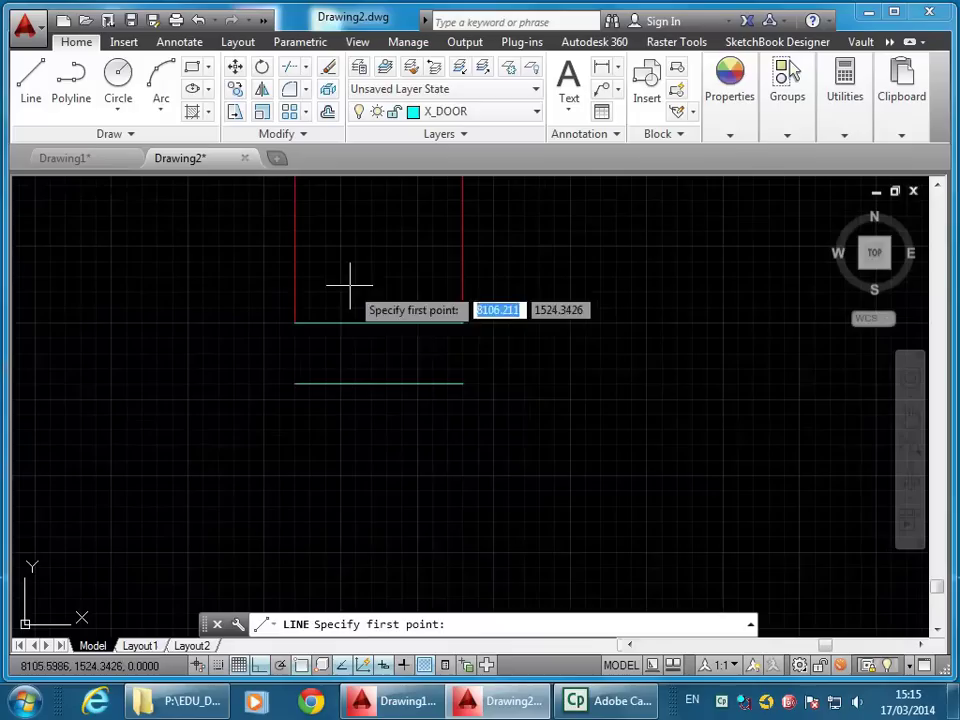
{"action": "left_click", "coordinate": [294, 322]}
{"action": "left_click", "coordinate": [294, 383]}
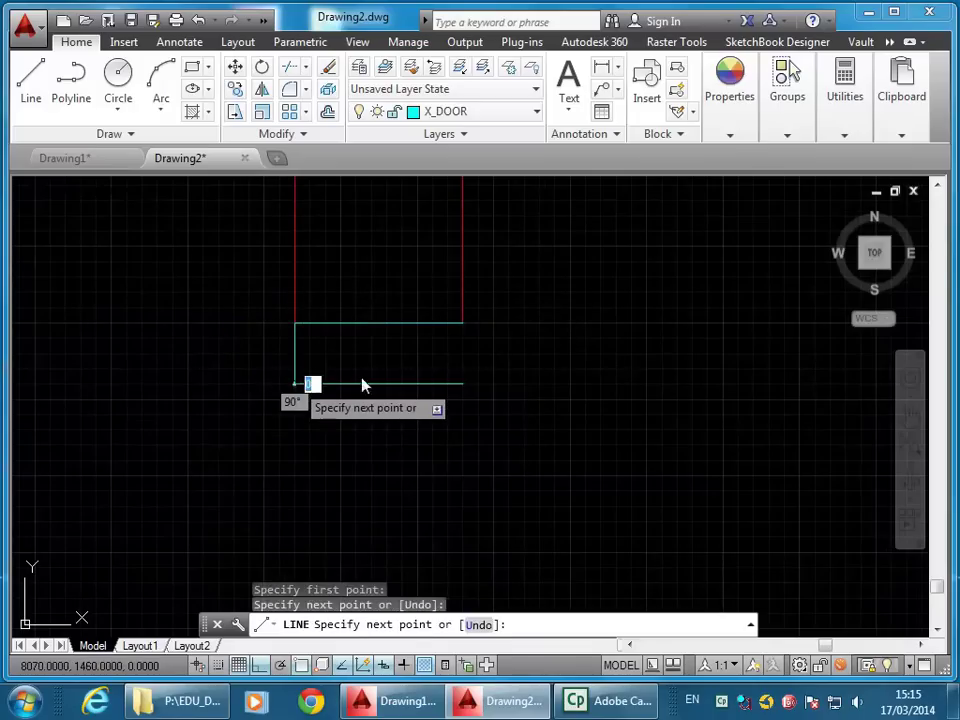
{"action": "key", "text": "Return"}
{"action": "key", "text": "Return"}
{"action": "left_click", "coordinate": [462, 322]}
{"action": "left_click", "coordinate": [462, 382]}
{"action": "key", "text": "Return"}
{"action": "scroll", "coordinate": [326, 265], "scroll_direction": "down", "scroll_amount": 4}
{"action": "scroll", "coordinate": [326, 265], "scroll_direction": "down", "scroll_amount": 3}
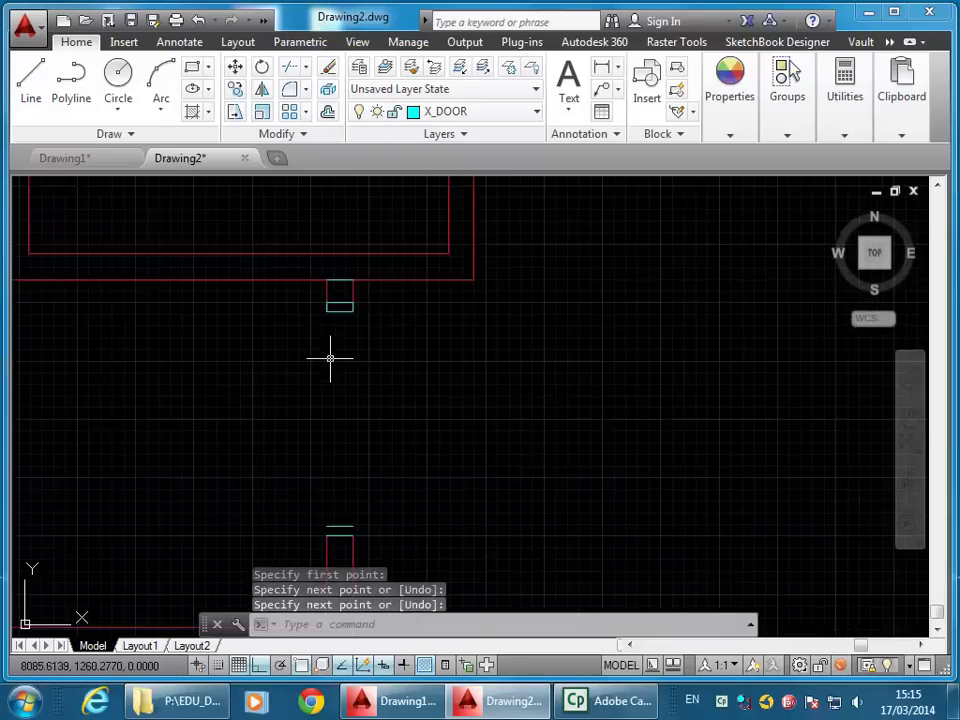
Close the lower door frame into a rectangle with a 40-long vertical line on each side
{"action": "key", "text": "Return"}
{"action": "scroll", "coordinate": [340, 443], "scroll_direction": "up", "scroll_amount": 3}
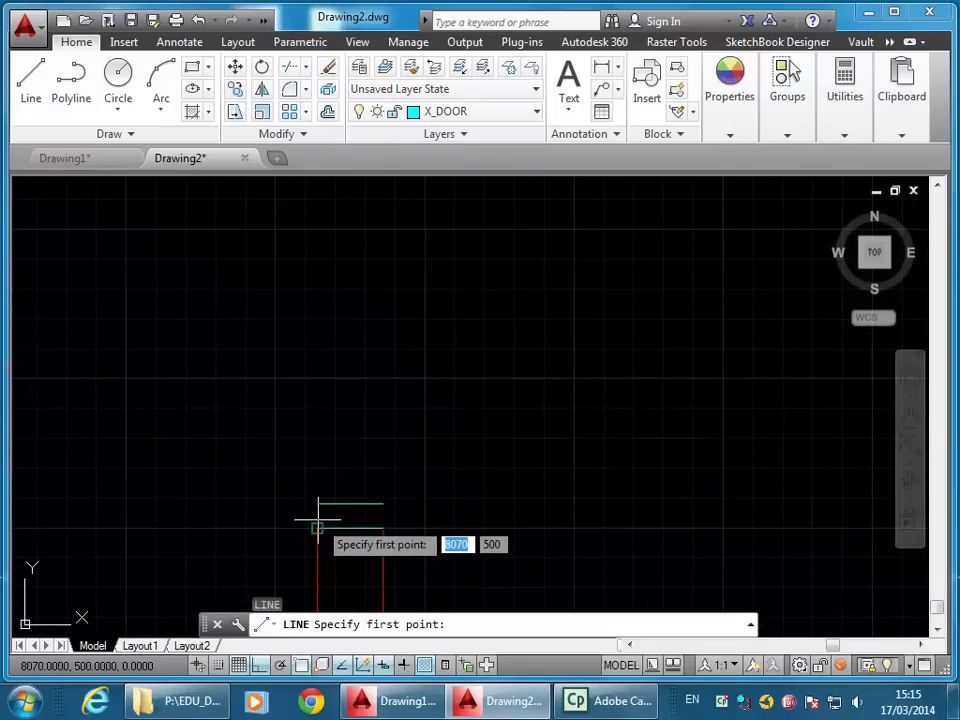
{"action": "left_click", "coordinate": [317, 505]}
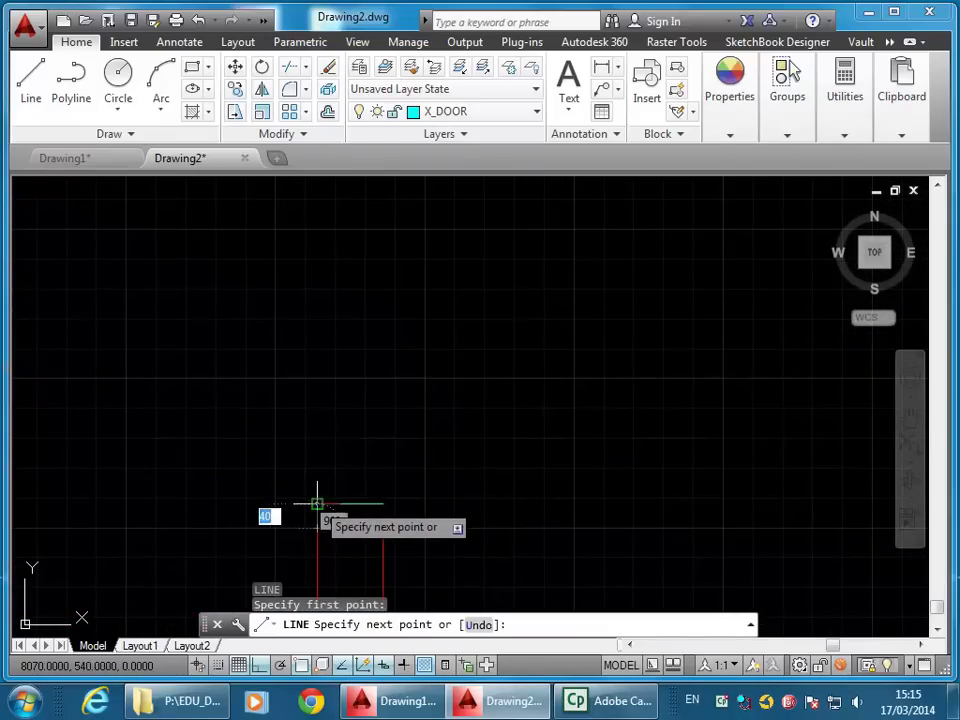
{"action": "key", "text": "Escape"}
{"action": "key", "text": "Return"}
{"action": "left_click", "coordinate": [383, 505]}
{"action": "type", "text": "40"}
{"action": "key", "text": "Return"}
{"action": "key", "text": "Return"}
{"action": "scroll", "coordinate": [326, 352], "scroll_direction": "down", "scroll_amount": 2}
{"action": "scroll", "coordinate": [306, 450], "scroll_direction": "down", "scroll_amount": 2}
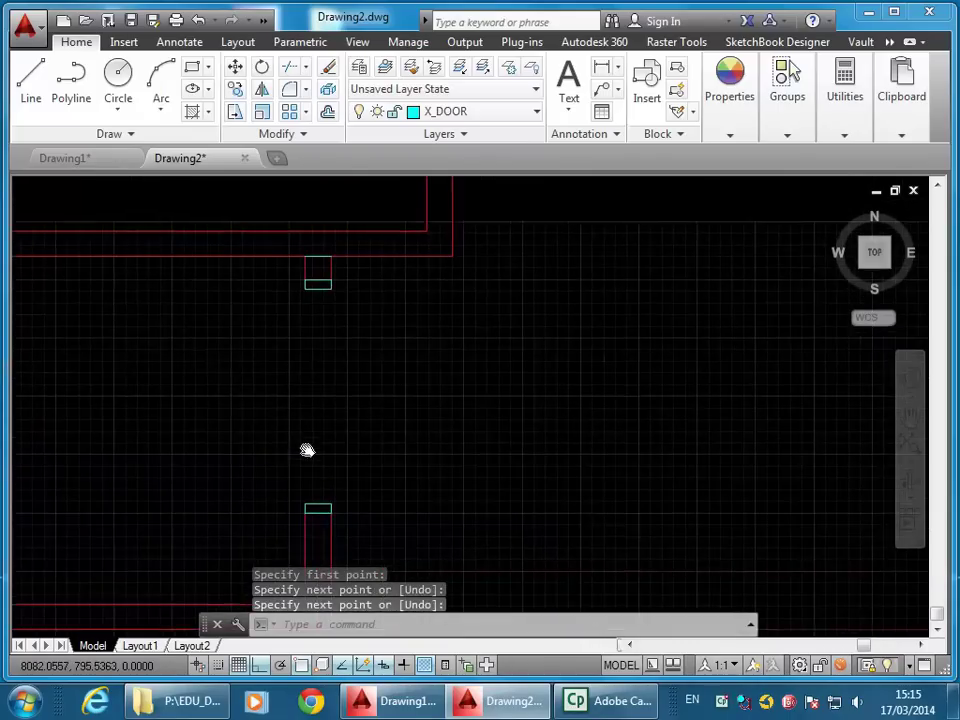
Erase the X_DOOR line across the wall junction above the upper door frame
{"action": "scroll", "coordinate": [306, 272], "scroll_direction": "up", "scroll_amount": 2}
{"action": "middle_click_drag", "start_coordinate": [306, 272], "coordinate": [285, 367]}
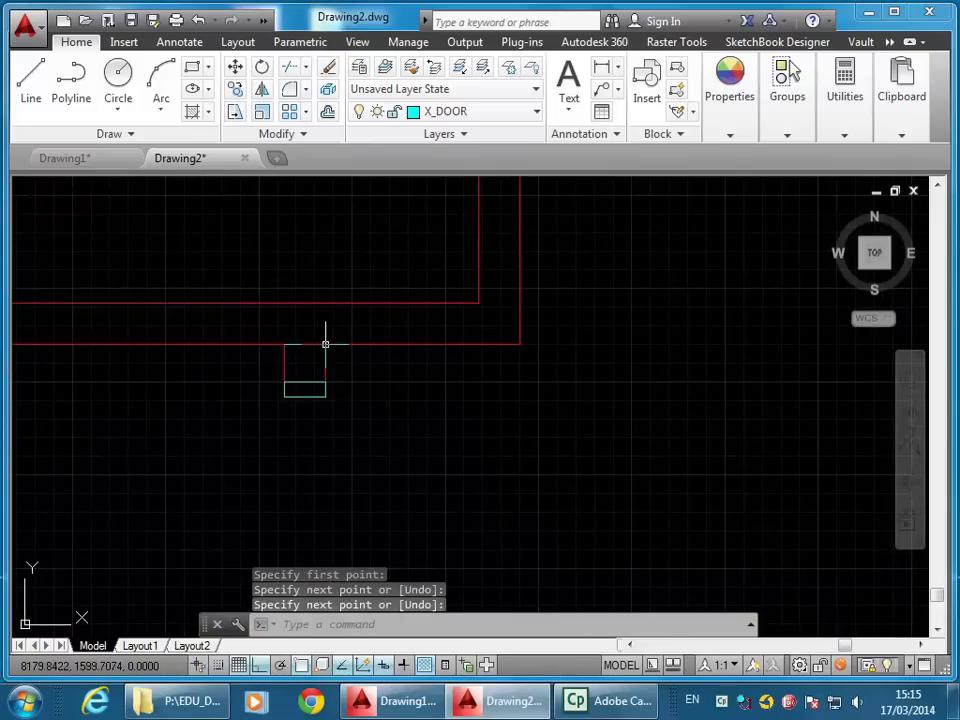
{"action": "scroll", "coordinate": [290, 346], "scroll_direction": "up", "scroll_amount": 2}
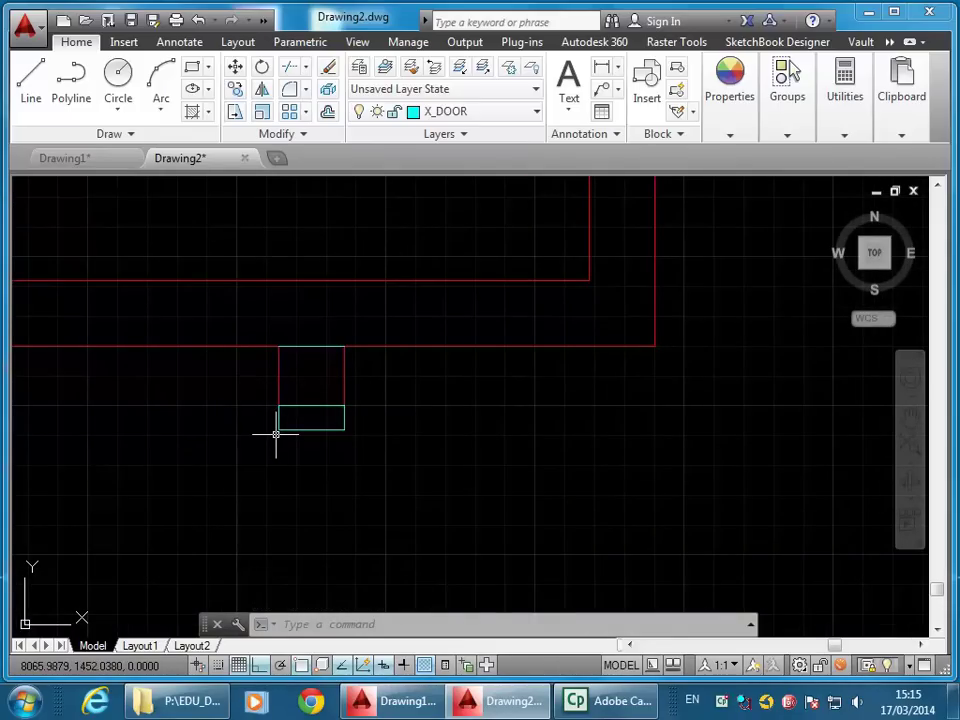
{"action": "scroll", "coordinate": [306, 348], "scroll_direction": "up", "scroll_amount": 2}
{"action": "left_click", "coordinate": [313, 343]}
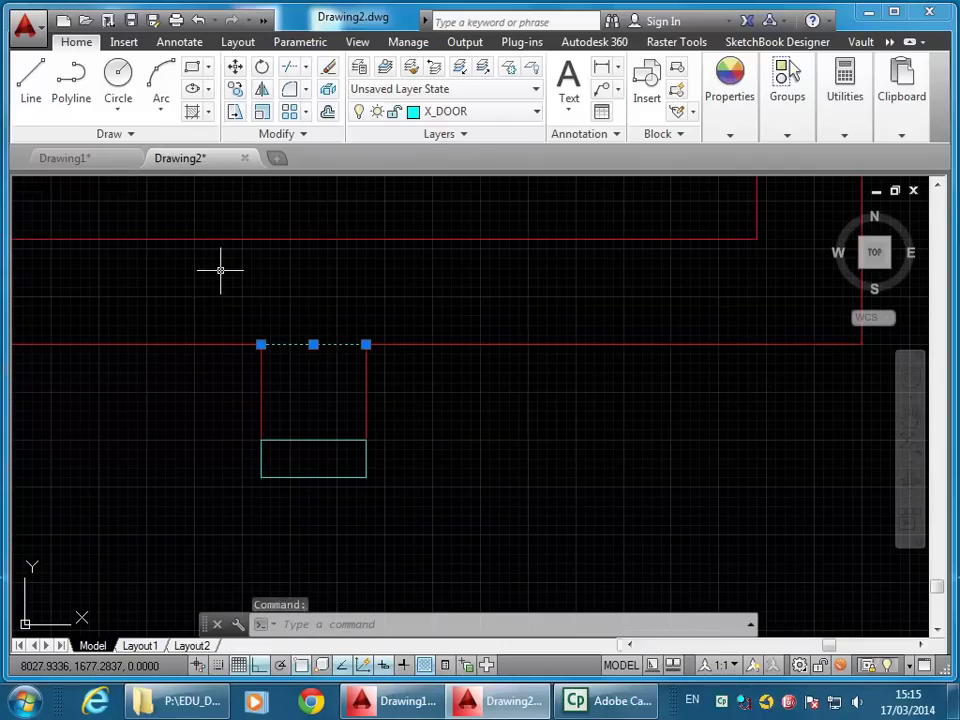
{"action": "key", "text": "Delete"}
Draw the open door leaf as a 920-long horizontal line running left from the lower-left corner of the upper door frame
{"action": "scroll", "coordinate": [221, 266], "scroll_direction": "down", "scroll_amount": 8}
{"action": "scroll", "coordinate": [303, 430], "scroll_direction": "up", "scroll_amount": 2}
{"action": "middle_click_drag", "start_coordinate": [294, 437], "coordinate": [324, 423]}
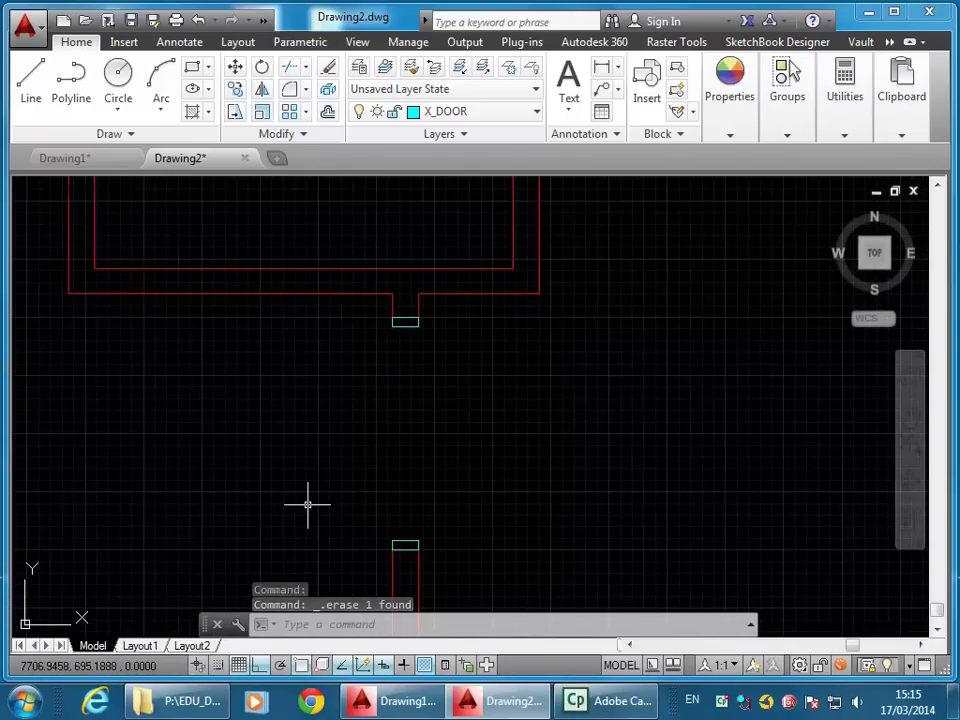
{"action": "left_click", "coordinate": [31, 100]}
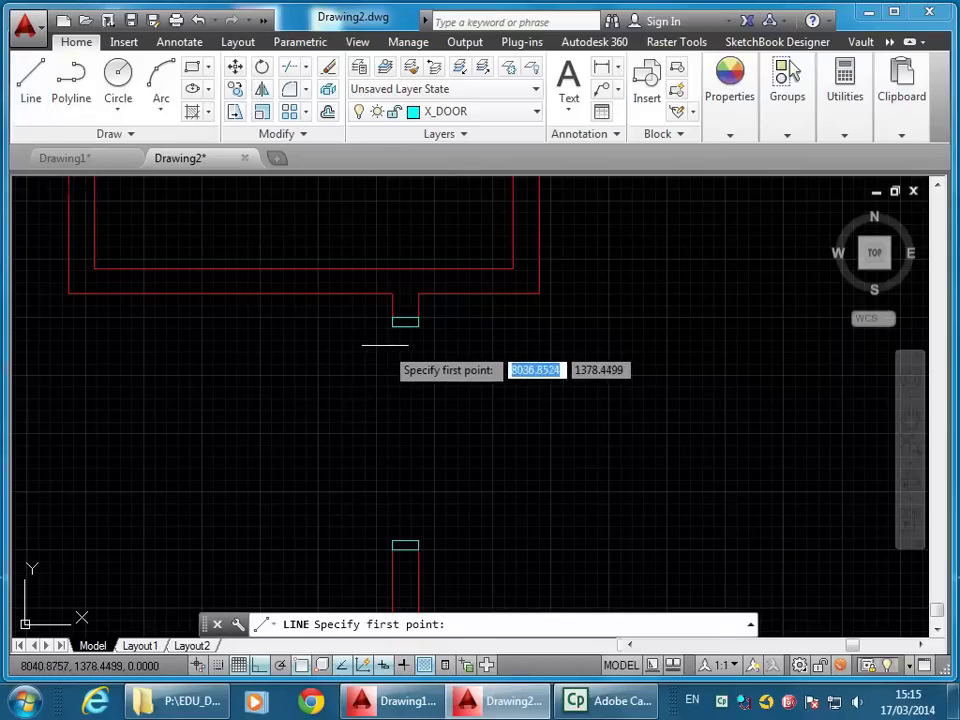
{"action": "left_click", "coordinate": [391, 327]}
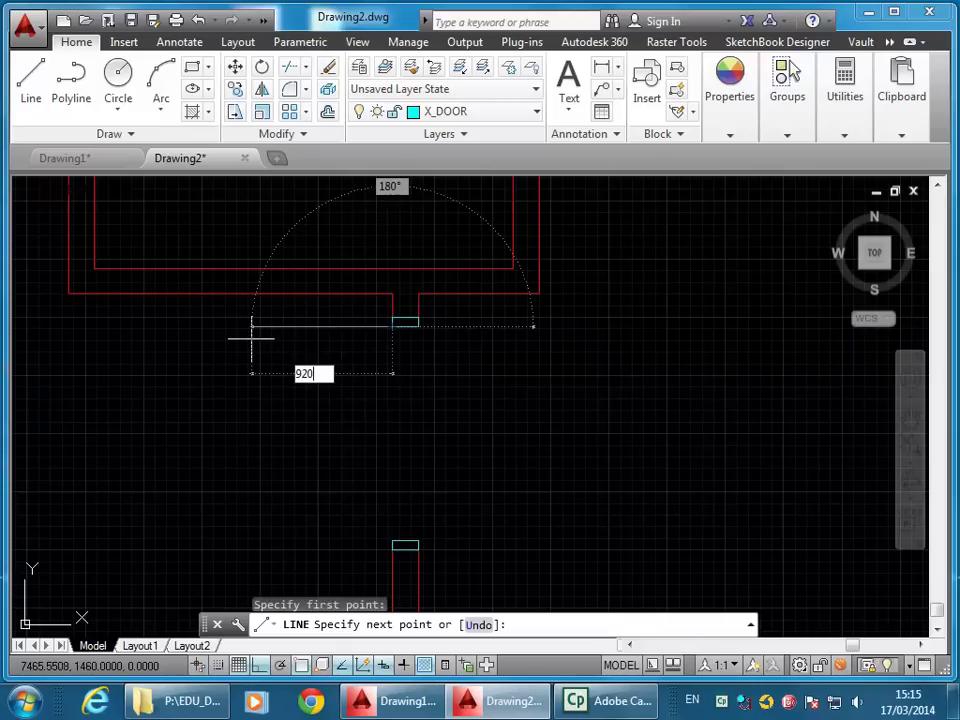
{"action": "key", "text": "Return"}
{"action": "key", "text": "Return"}
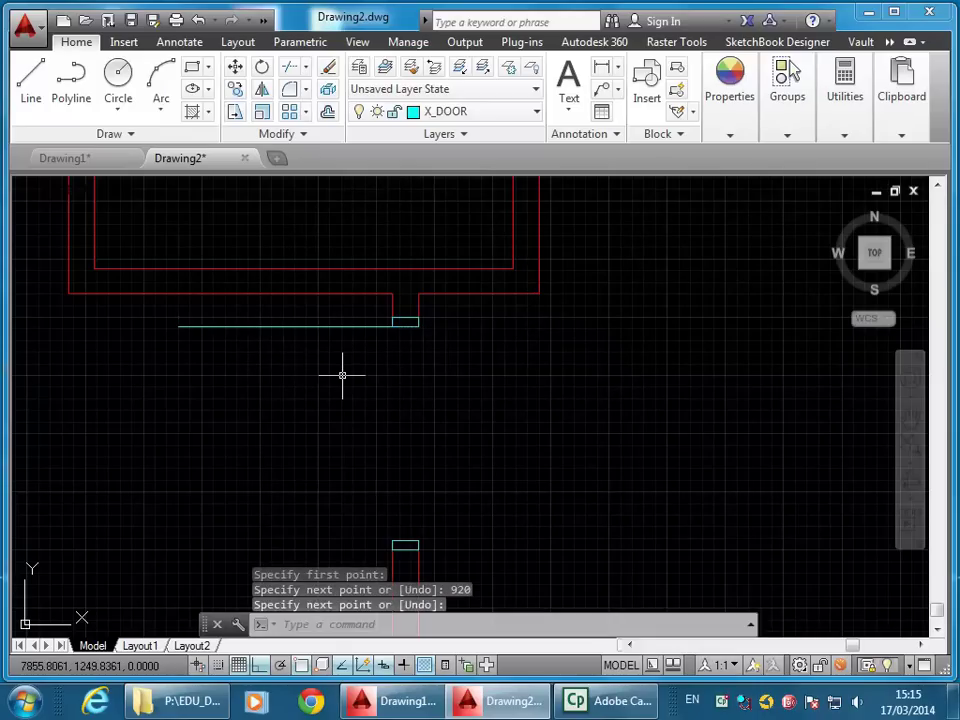
Draw the door swing with a Start, Center, End arc from the leaf's free end, centred on its hinge end, to the lower frame's upper-left corner
{"action": "left_click", "coordinate": [163, 106]}
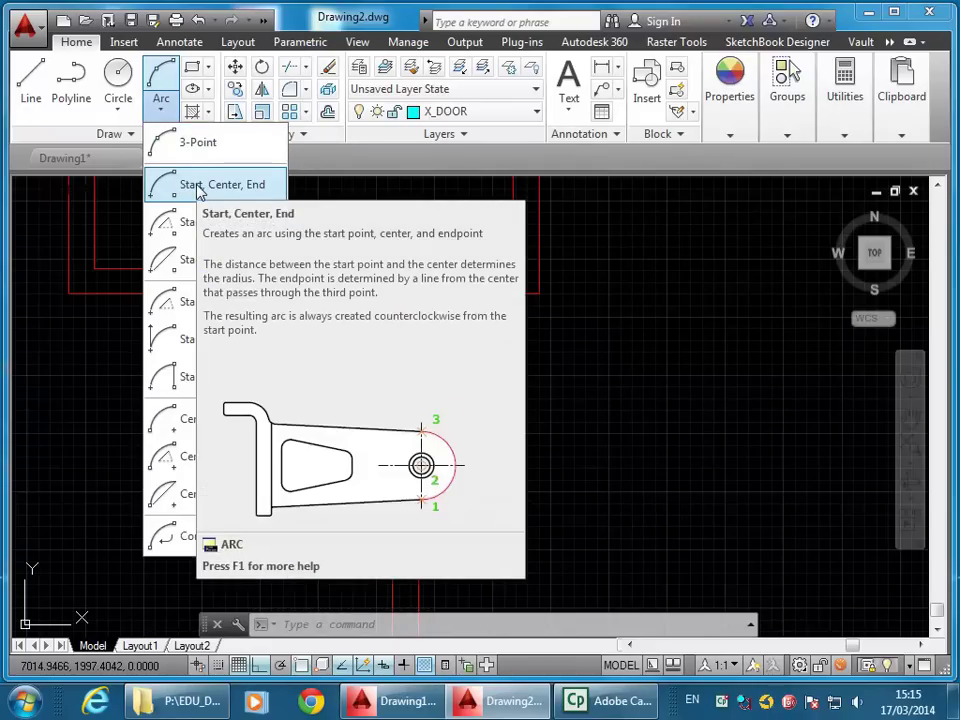
{"action": "left_click", "coordinate": [198, 190]}
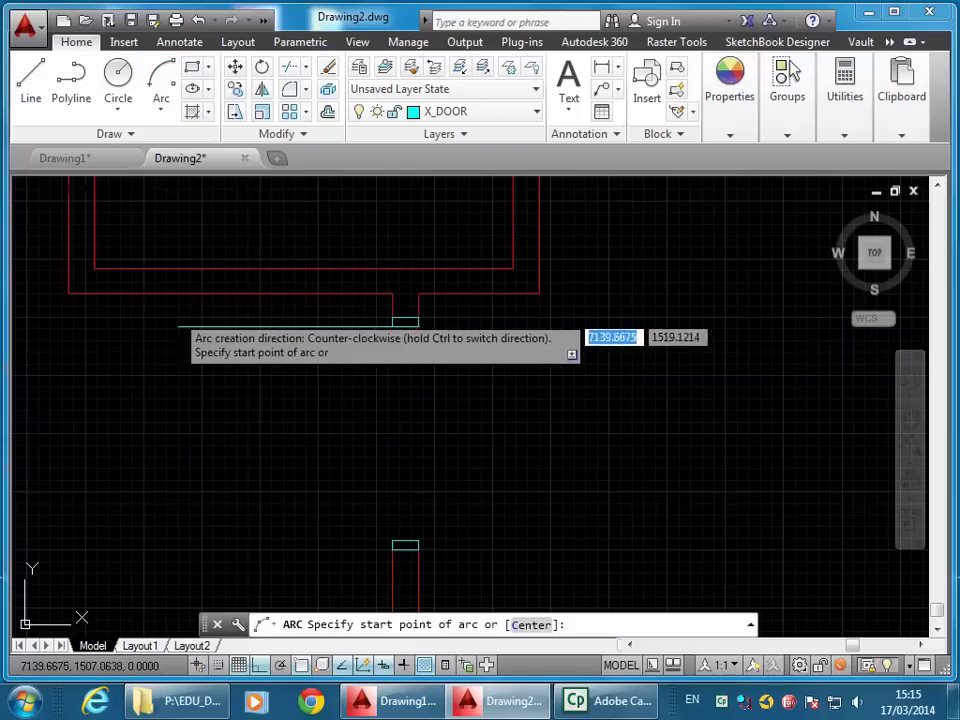
{"action": "left_click", "coordinate": [178, 326]}
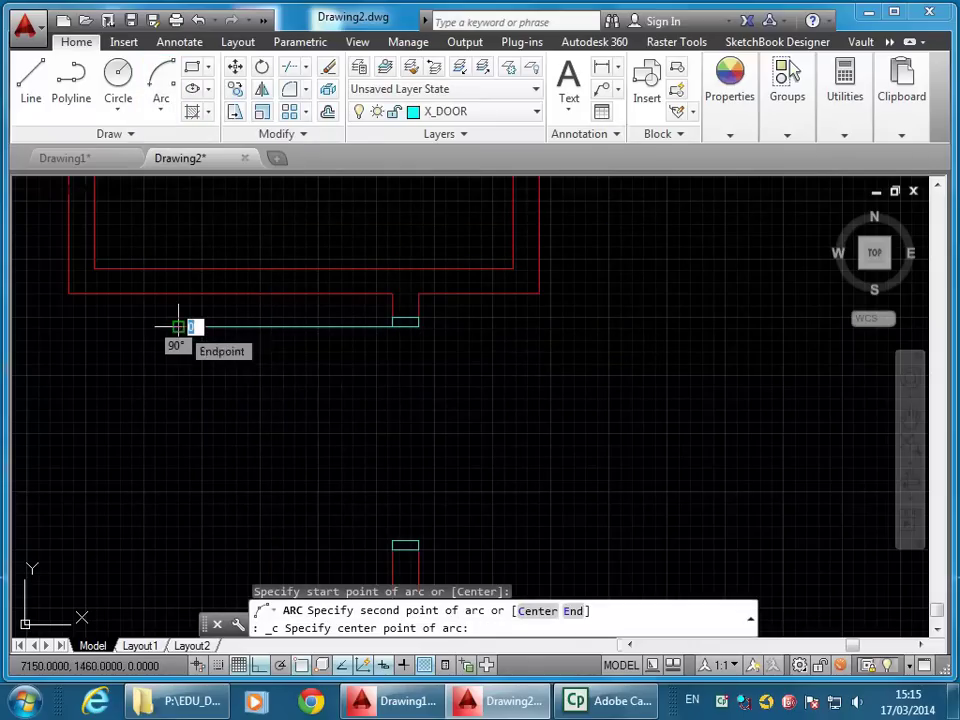
{"action": "left_click", "coordinate": [392, 326]}
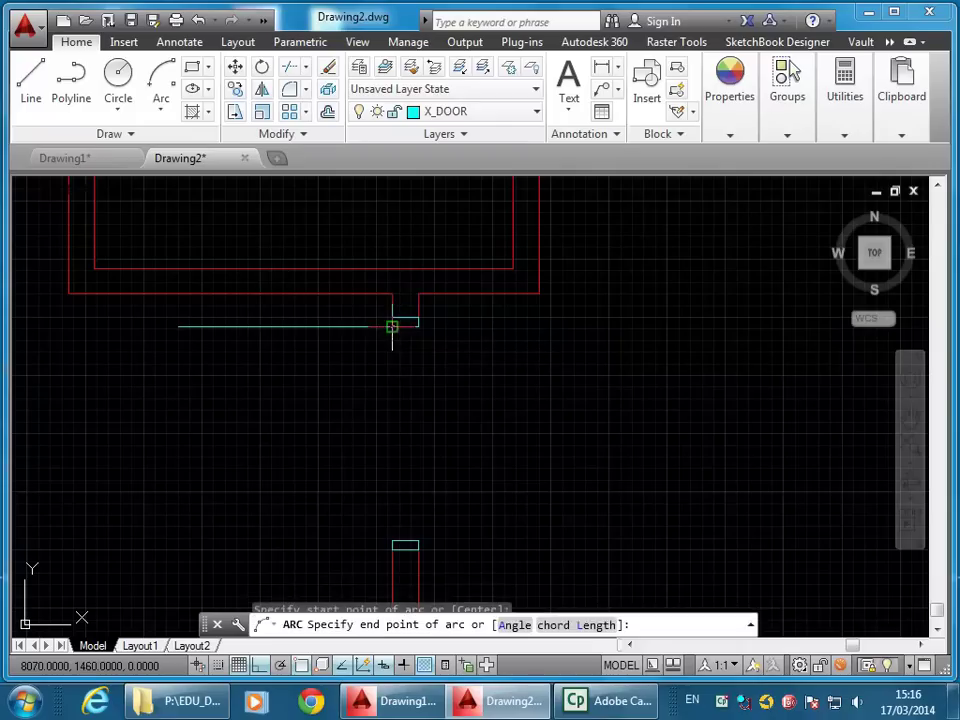
{"action": "left_click", "coordinate": [392, 541]}
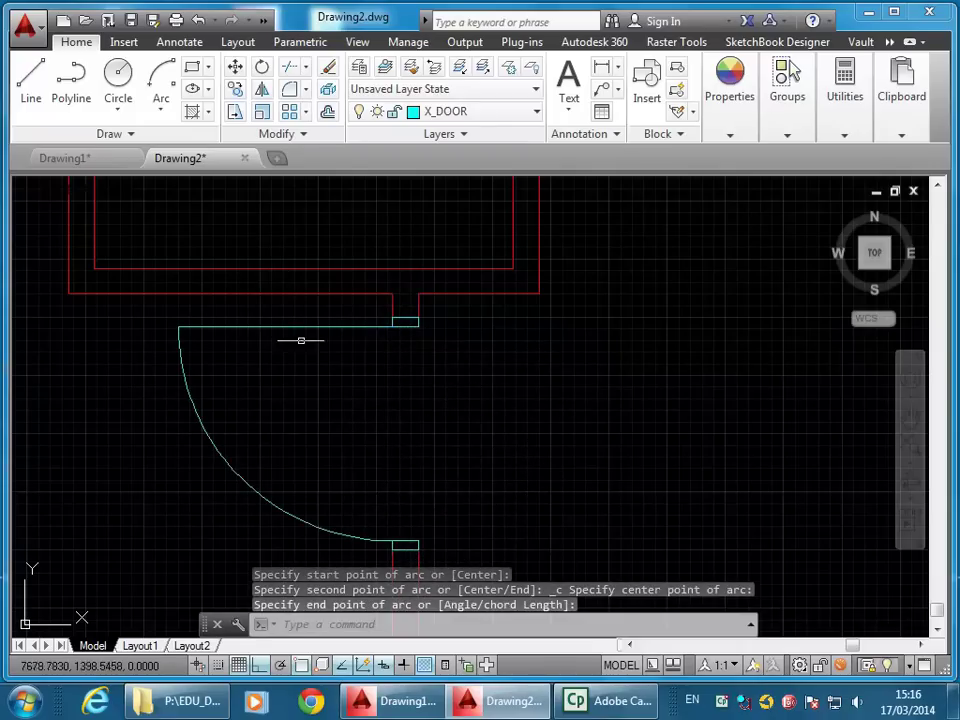
{"action": "scroll", "coordinate": [409, 332], "scroll_direction": "down", "scroll_amount": 2}
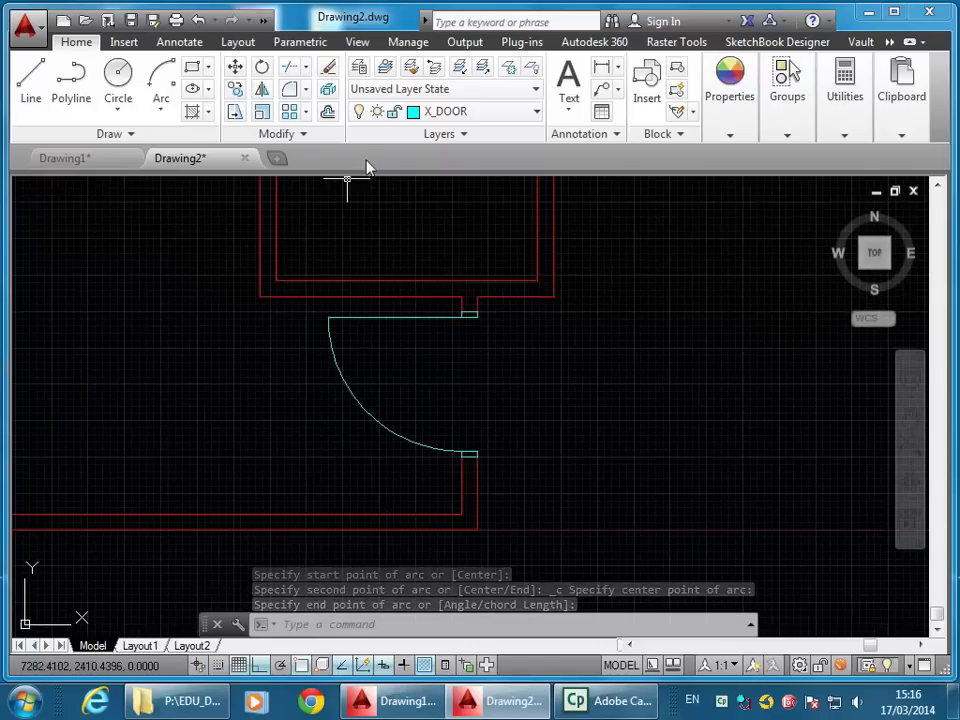
{"action": "mouse_move", "coordinate": [379, 422]}
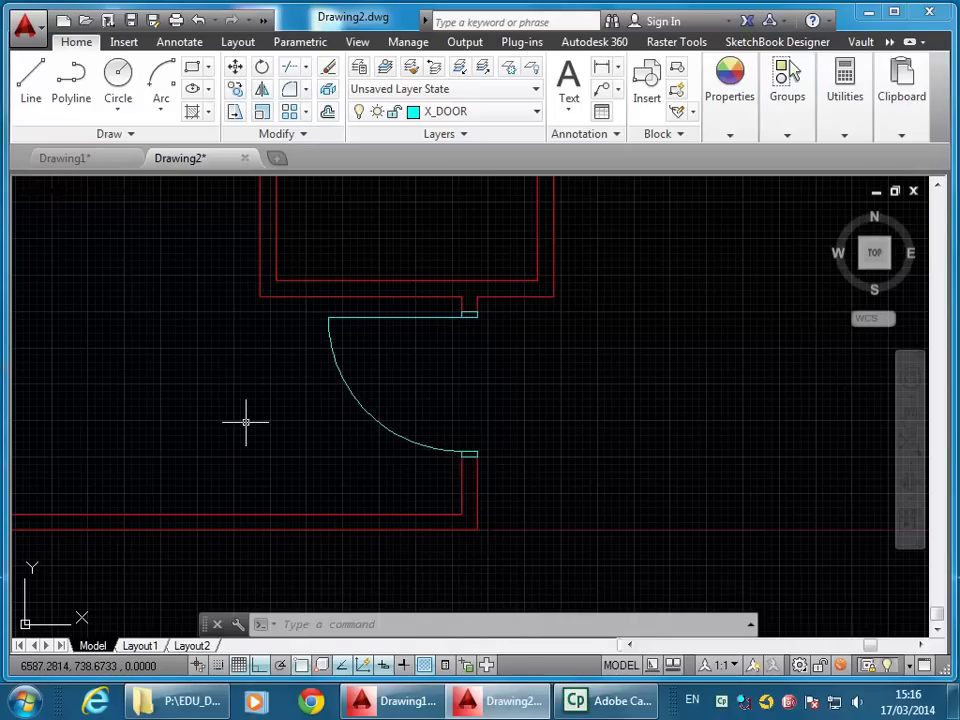
{"action": "scroll", "coordinate": [377, 463], "scroll_direction": "down", "scroll_amount": 5}
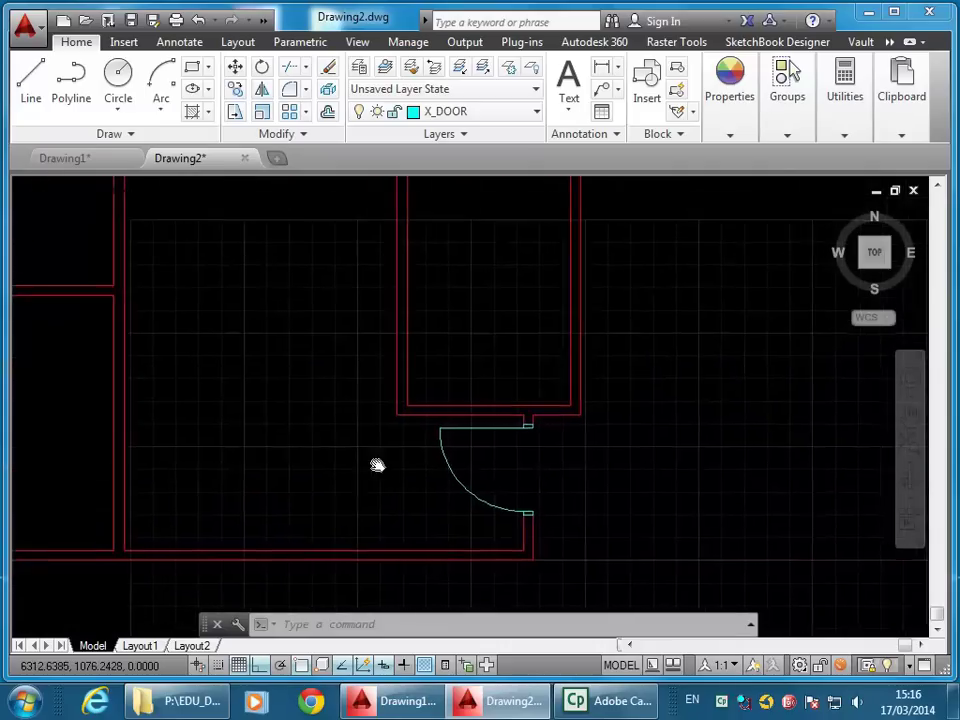
{"action": "middle_click_drag", "start_coordinate": [364, 467], "coordinate": [369, 500]}
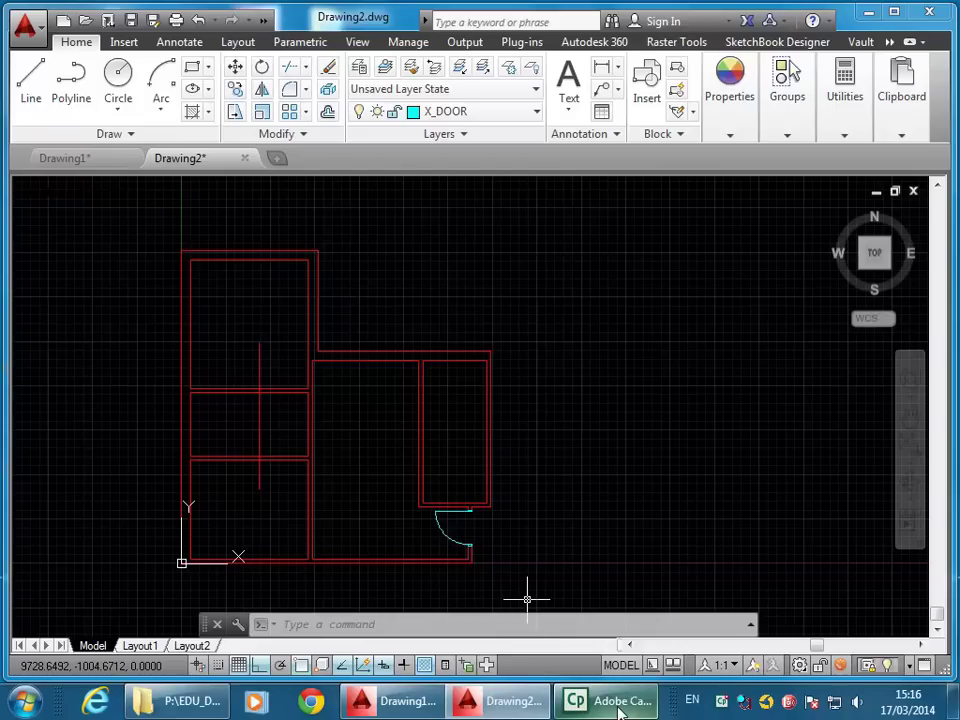
{"action": "mouse_move", "coordinate": [312, 384]}
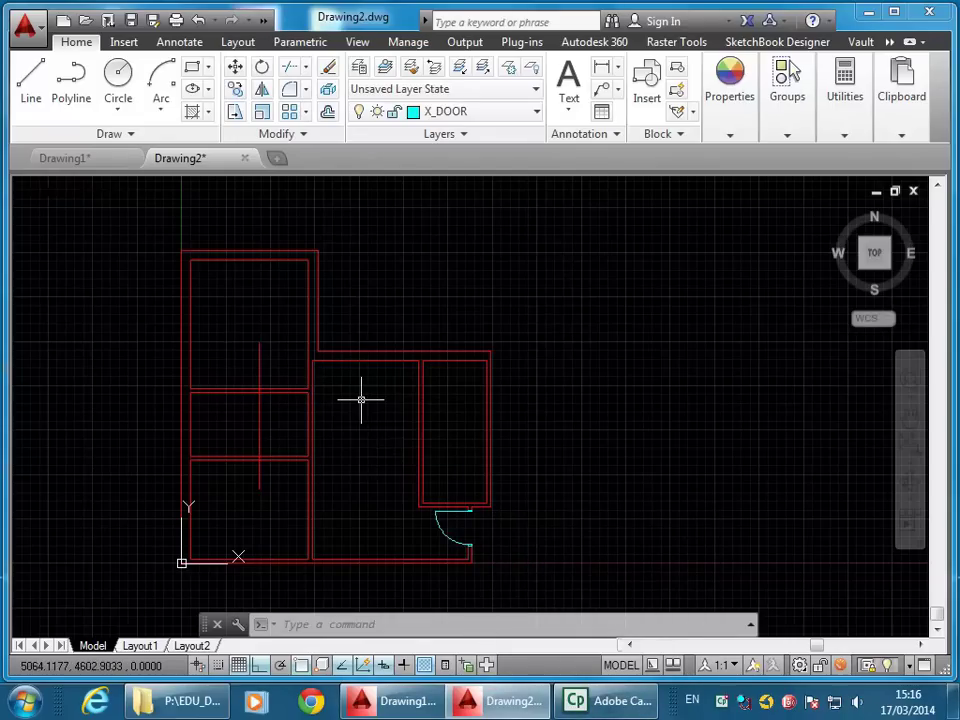